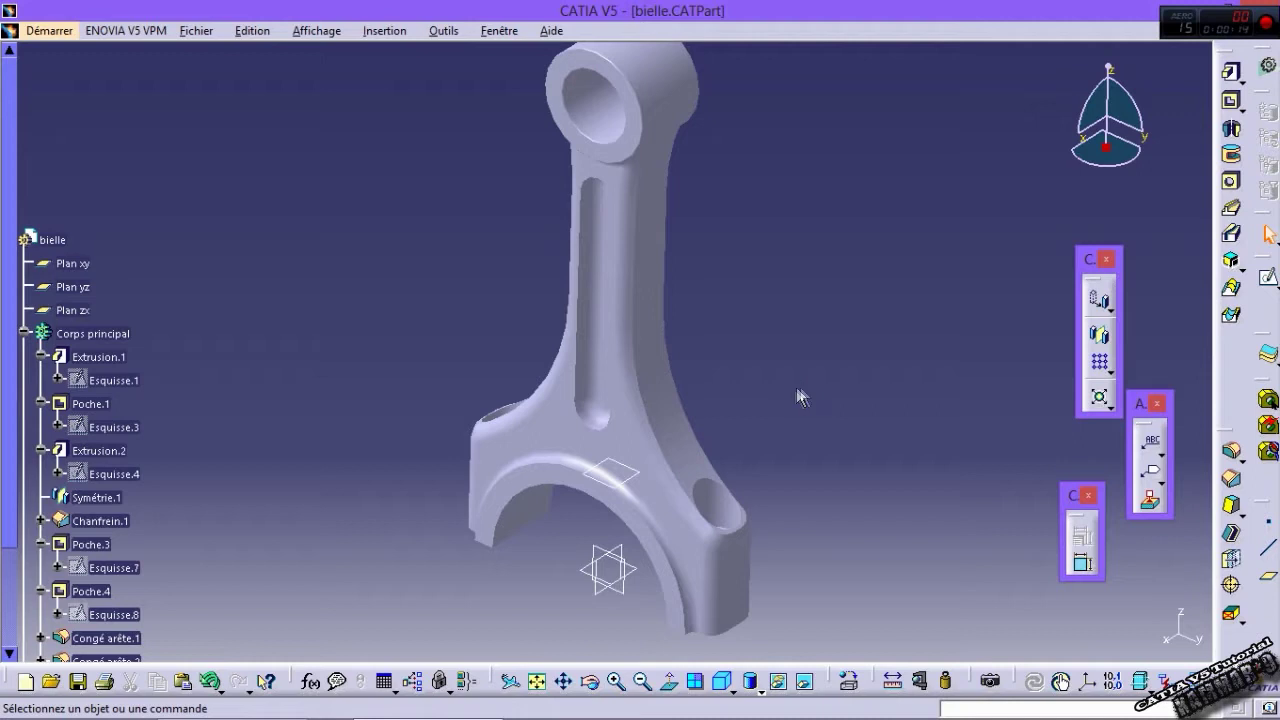
# Step: Pan and rotate the bielle connecting rod, then close it to raise the save prompt
pyautogui.moveTo(731, 440); pyautogui.dragTo(766, 432, button='middle')
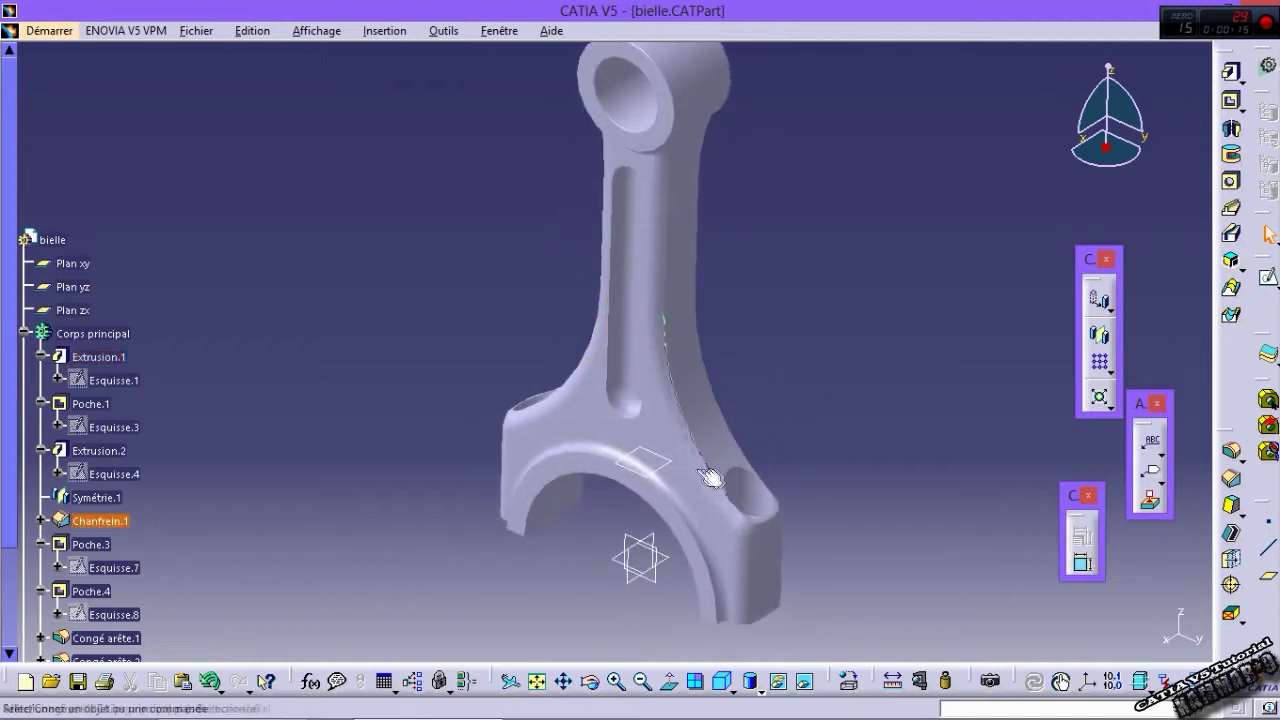
pyautogui.moveTo(651, 457); pyautogui.dragTo(727, 400, button='middle')
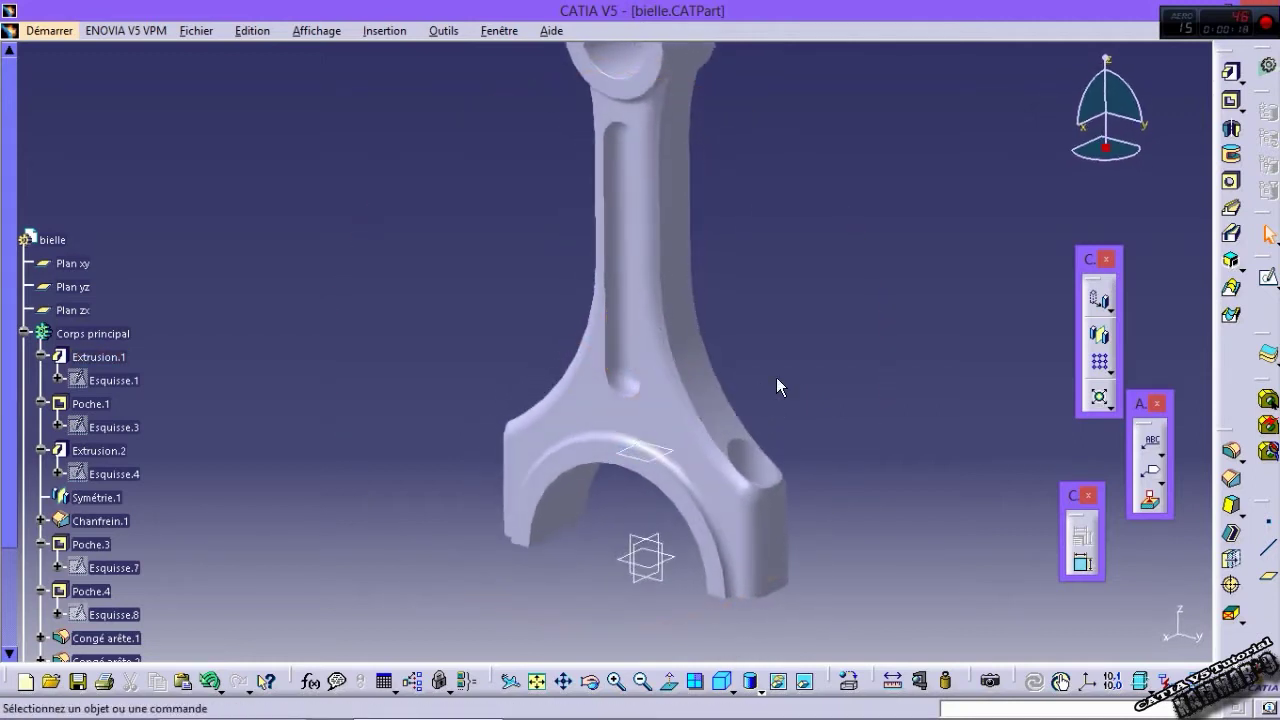
pyautogui.click(1267, 31)
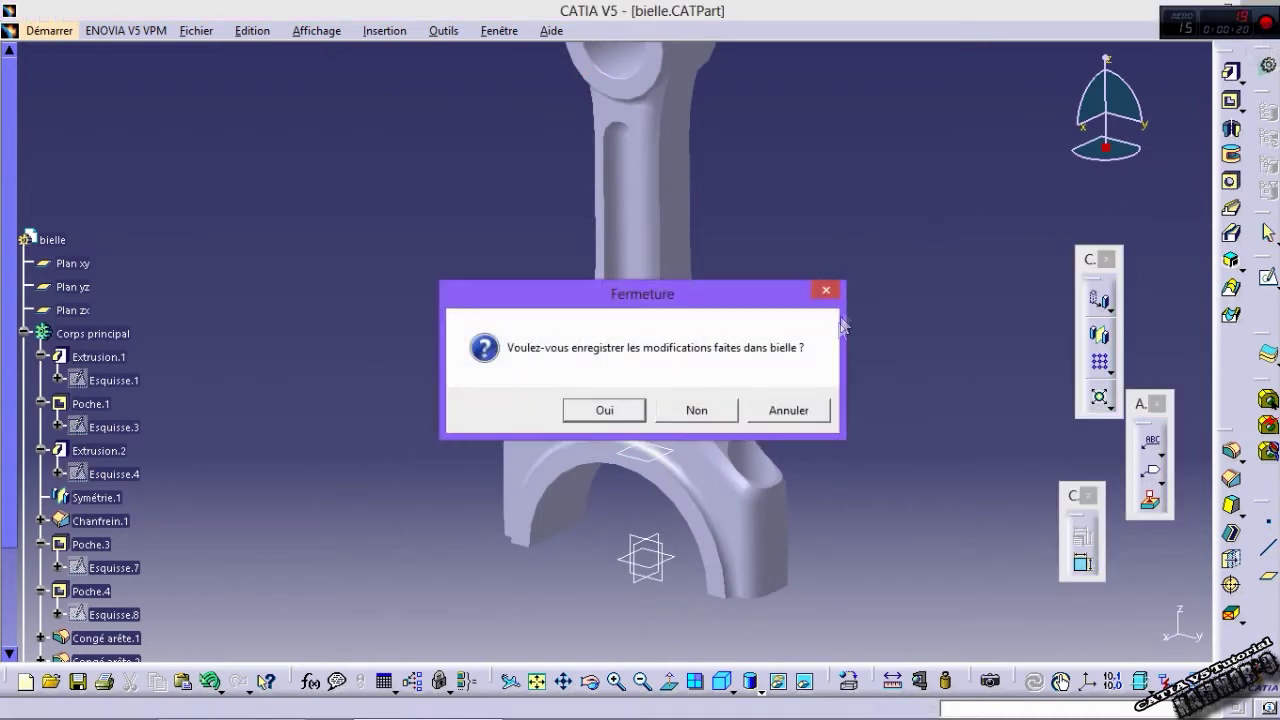
# Step: Close bielle without saving, create a new Part named Part1, and sketch on yz plane
pyautogui.click(689, 415)
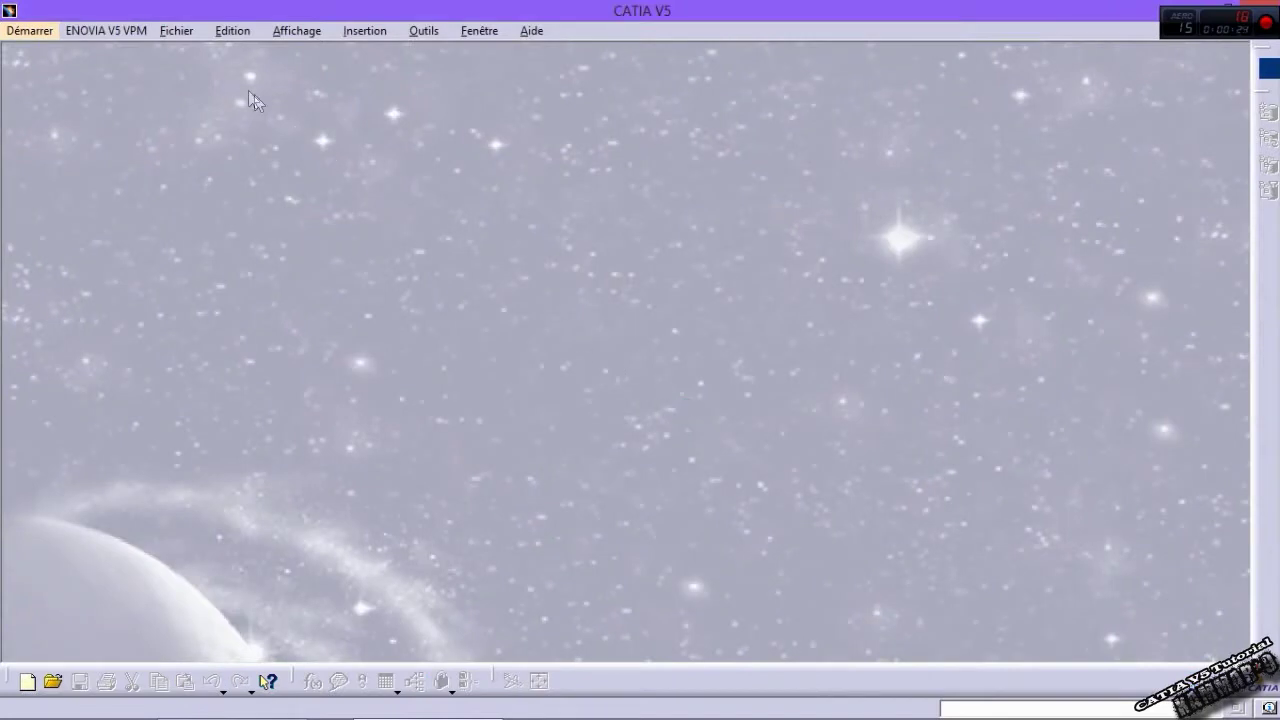
pyautogui.click(176, 30)
pyautogui.click(166, 46)
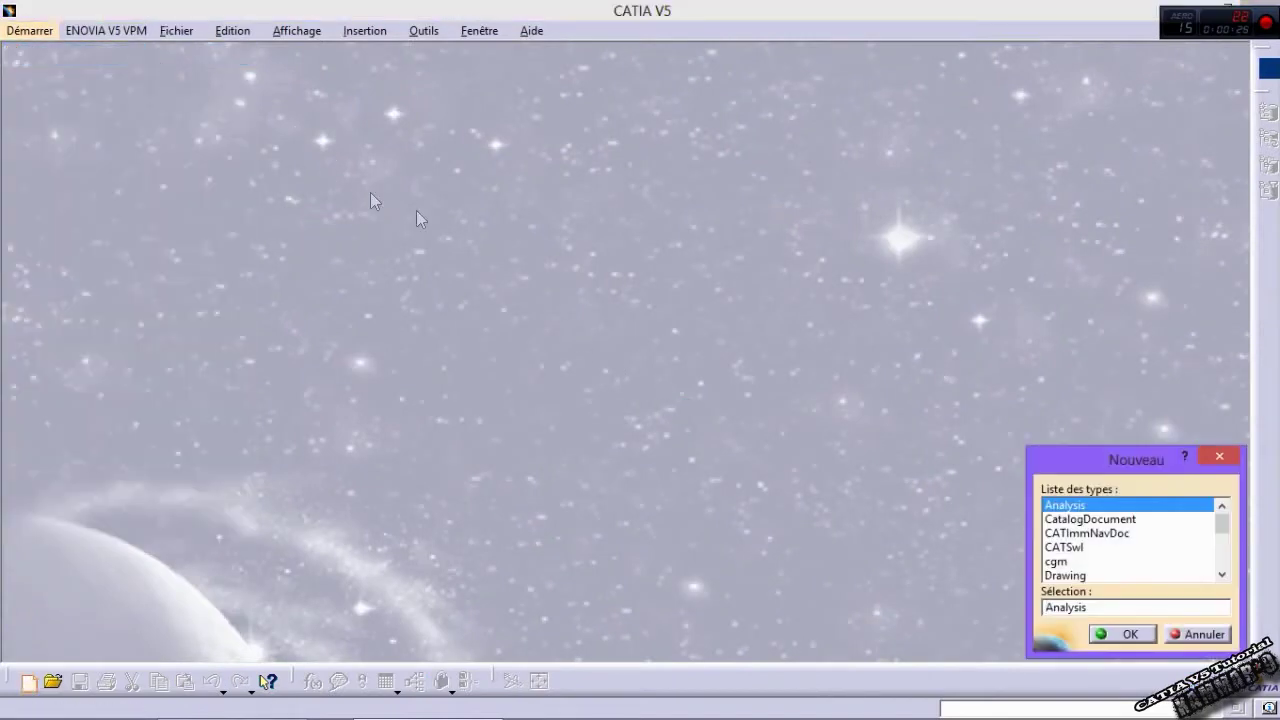
pyautogui.write('Part')
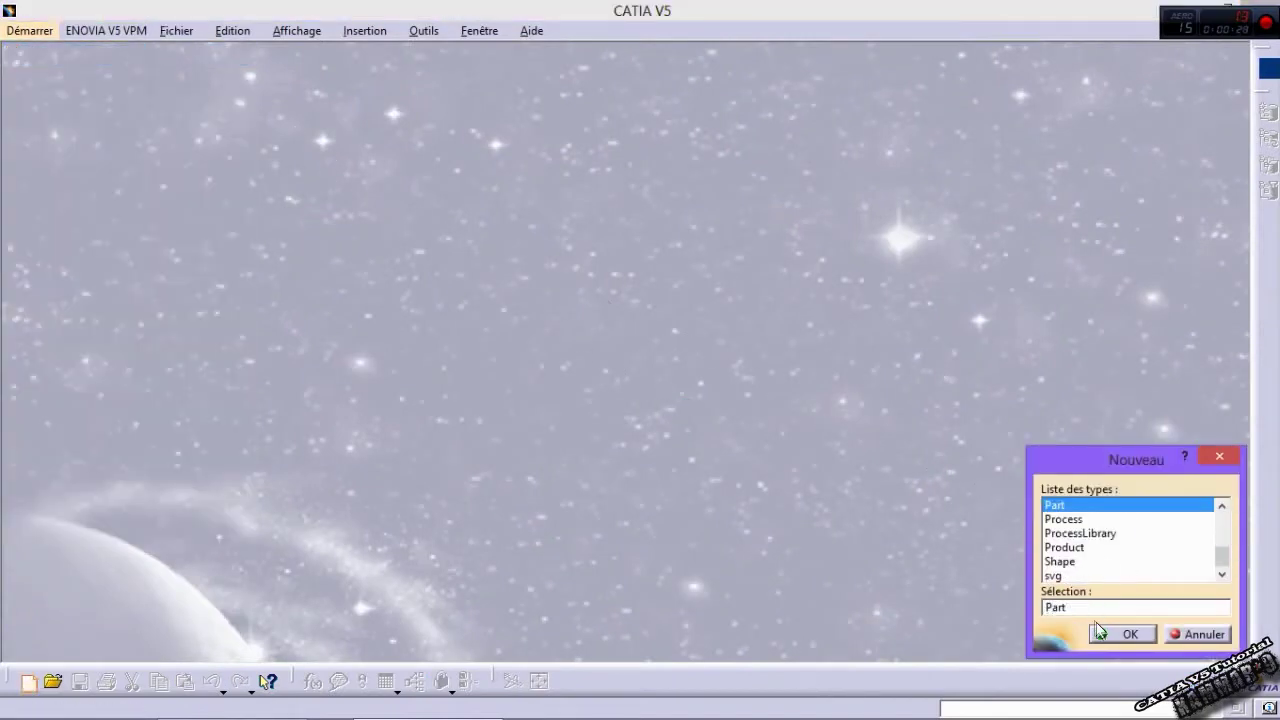
pyautogui.click(1098, 630)
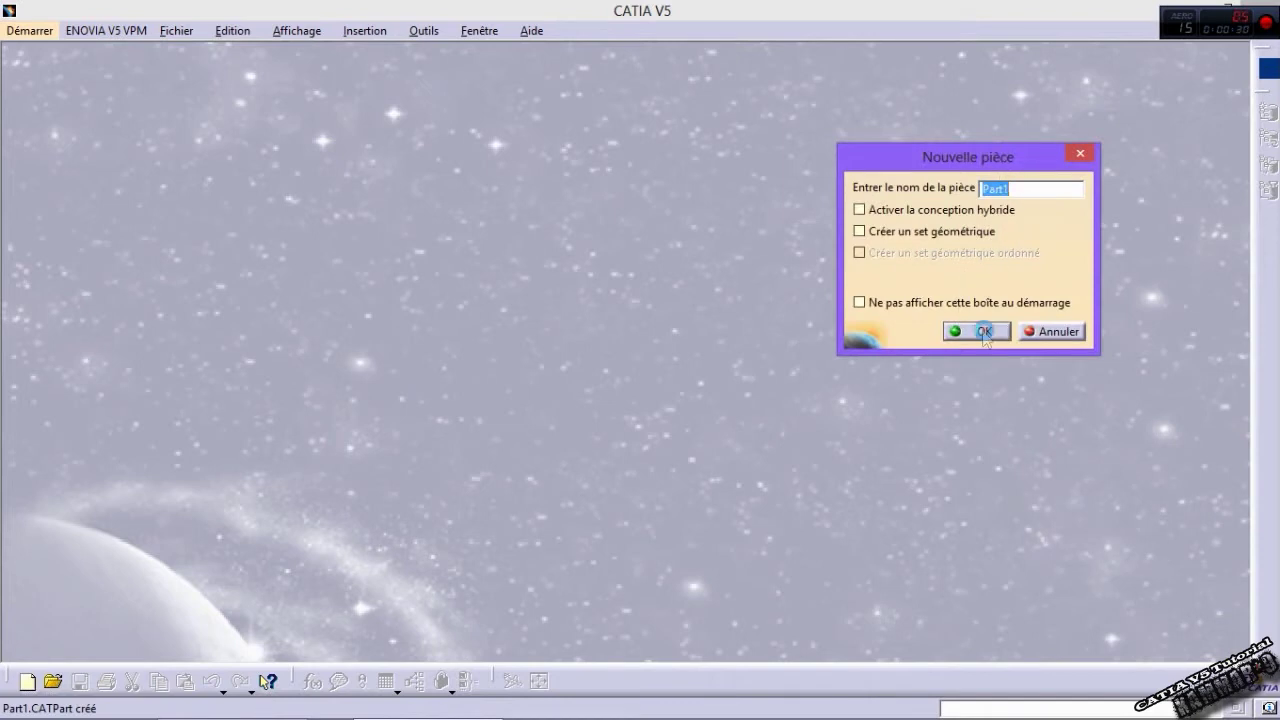
pyautogui.click(984, 331)
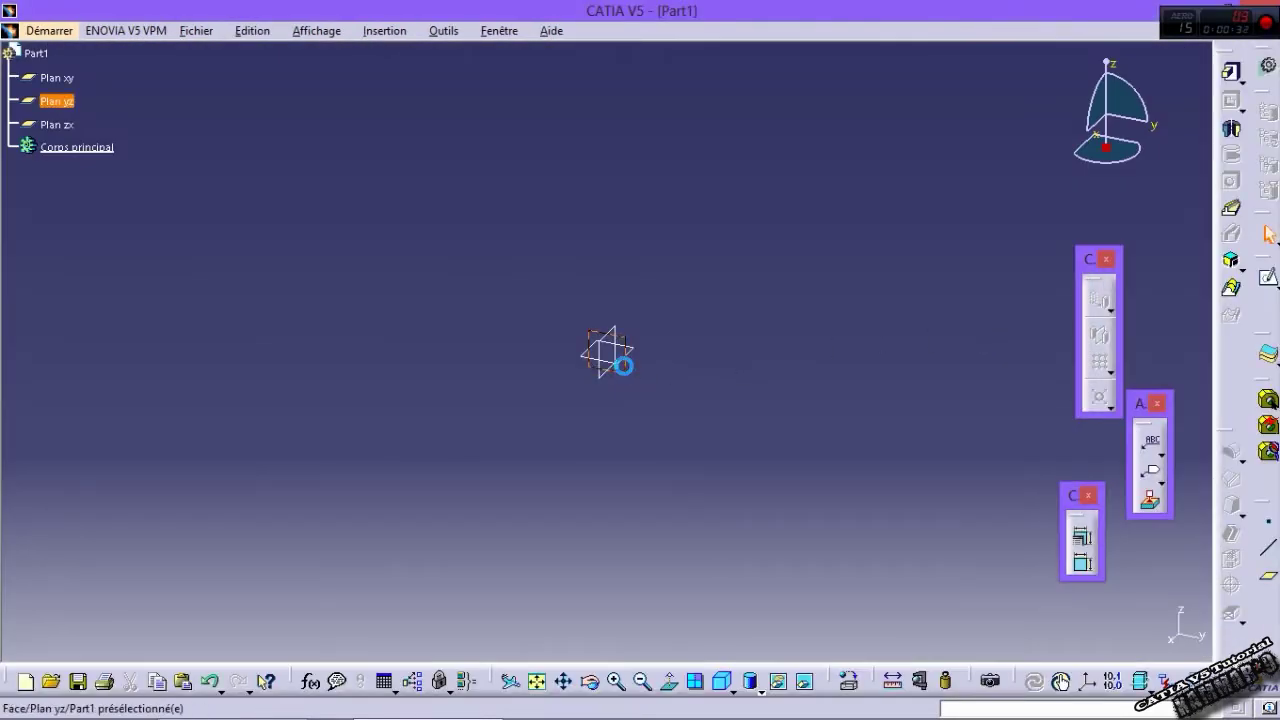
pyautogui.click(1268, 276)
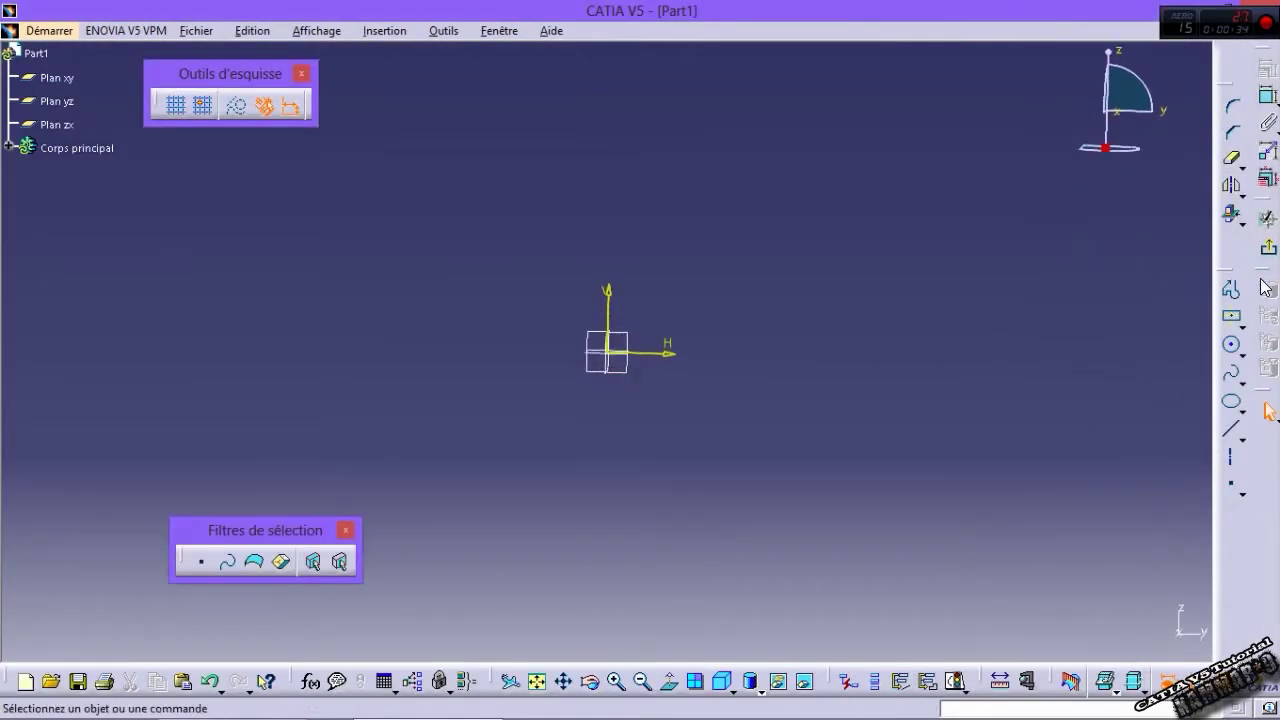
# Step: Start a profile at the origin: horizontal, vertical and slanted lines plus a tangent arc
pyautogui.click(1231, 289)
pyautogui.moveTo(895, 307); pyautogui.dragTo(858, 385, button='middle')
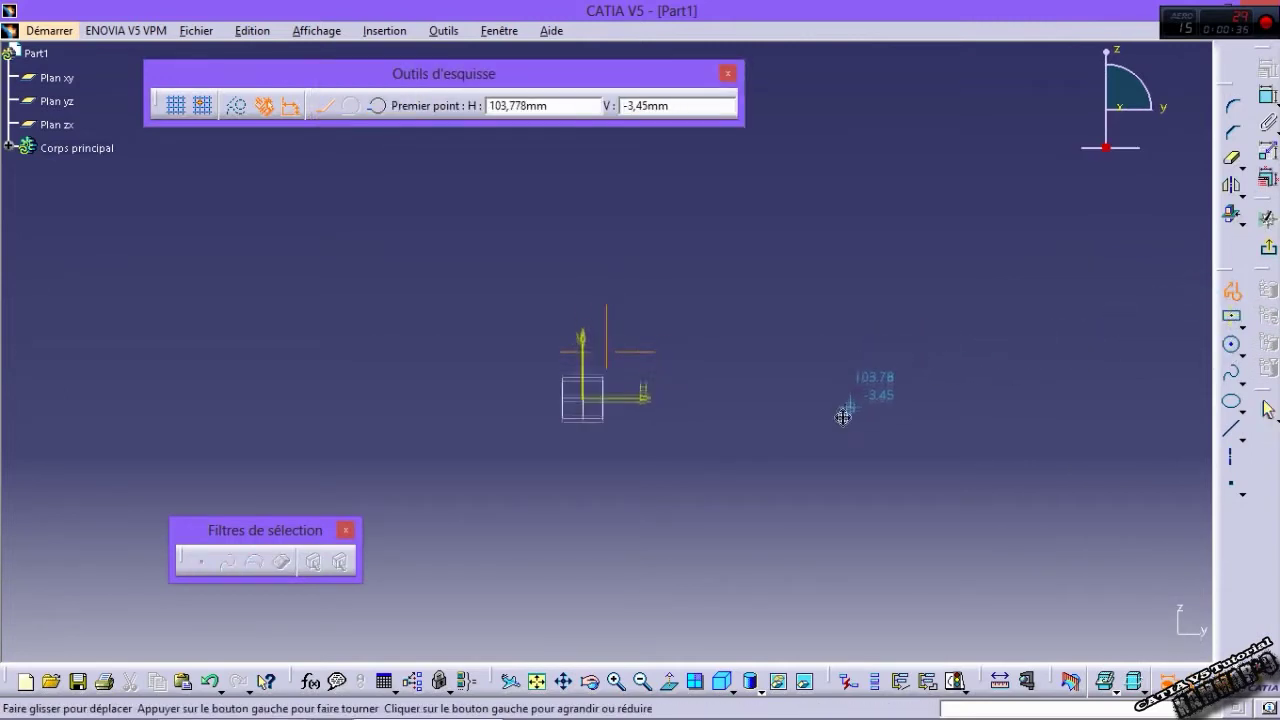
pyautogui.click(570, 430)
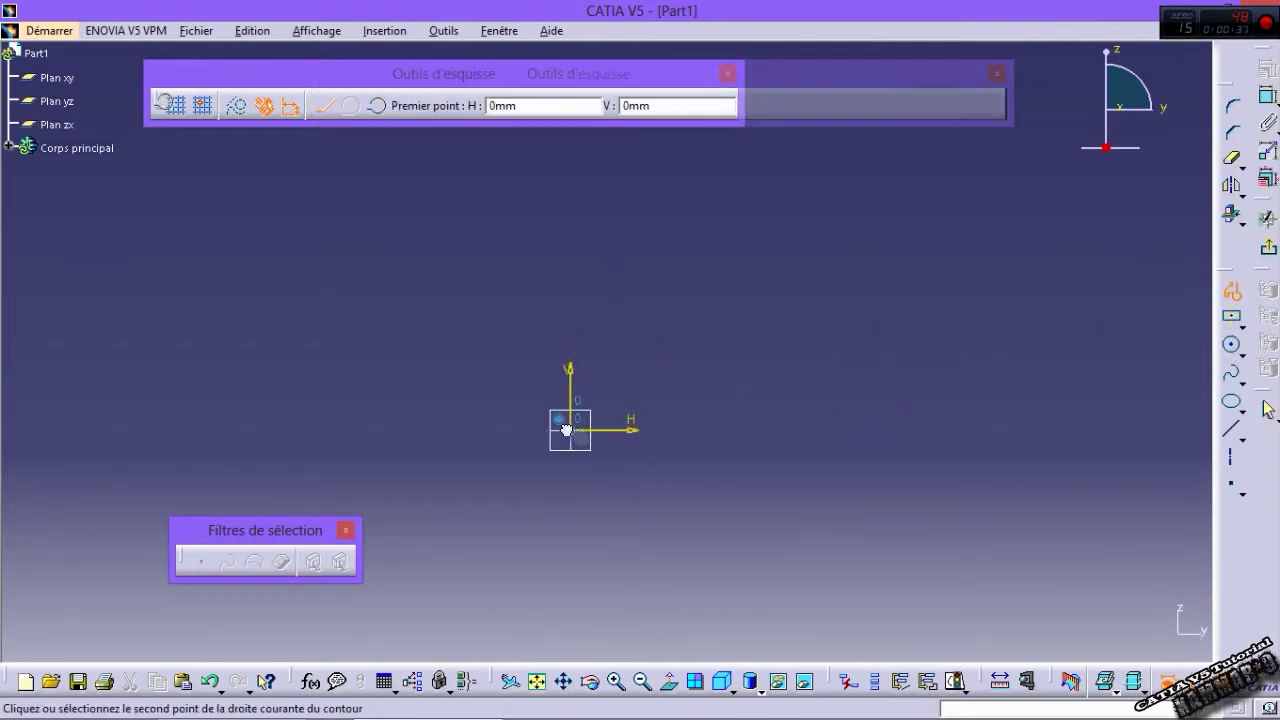
pyautogui.click(753, 430)
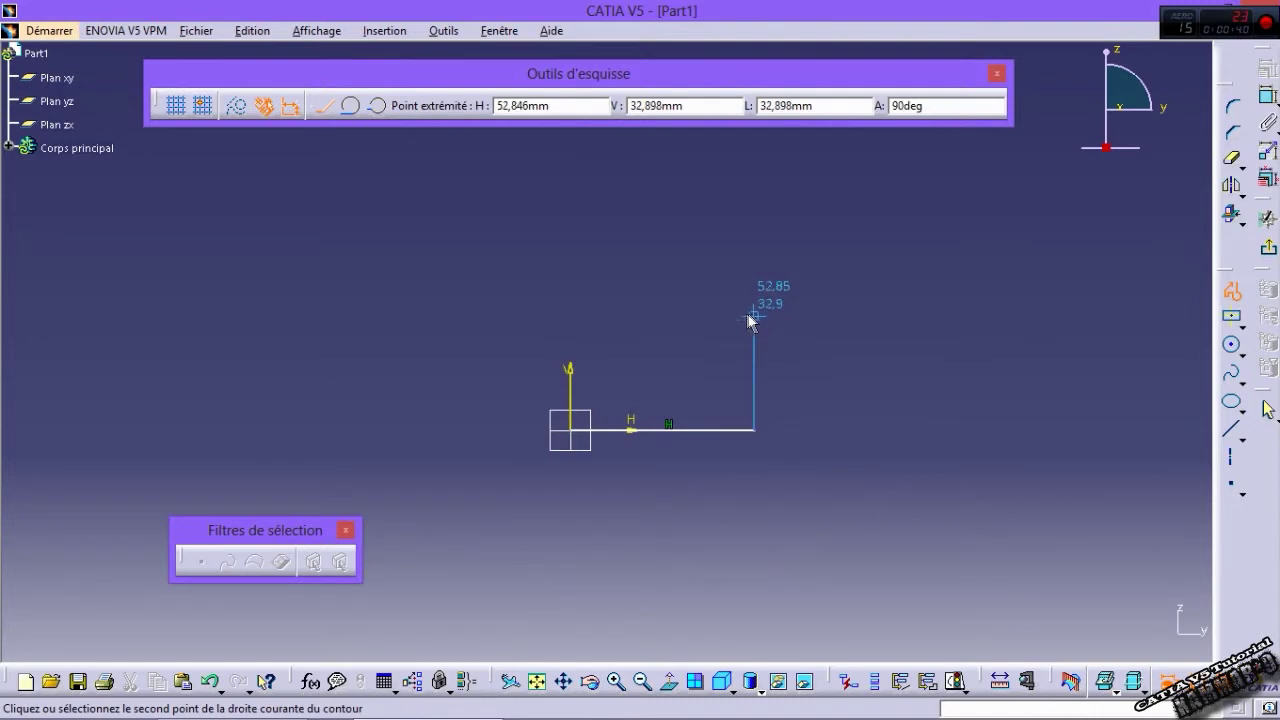
pyautogui.click(750, 315)
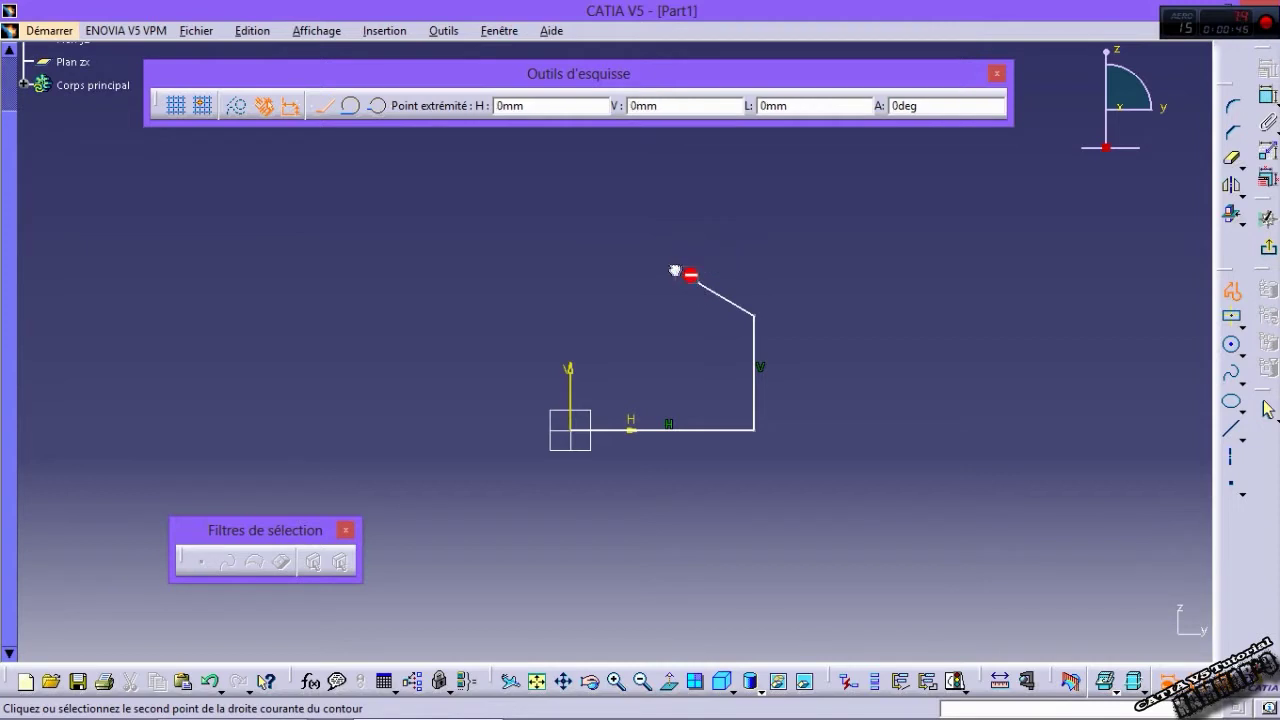
pyautogui.moveTo(651, 239); pyautogui.dragTo(648, 231)
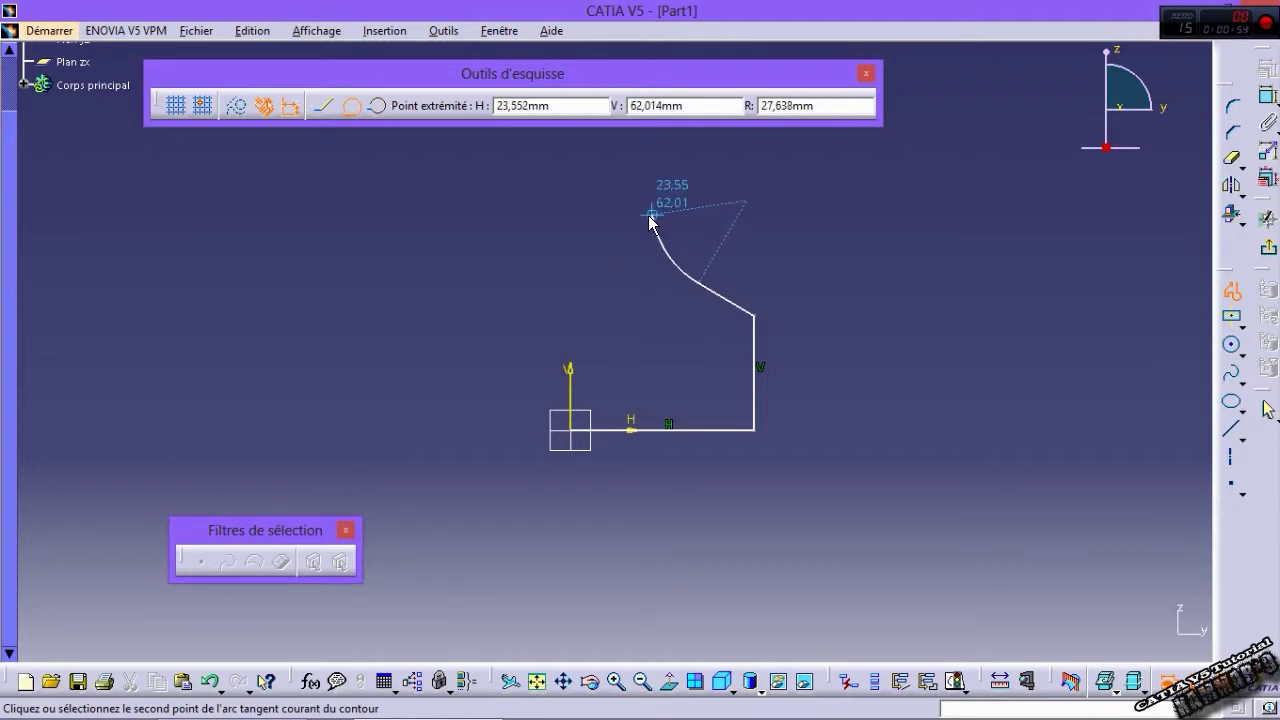
pyautogui.click(649, 214)
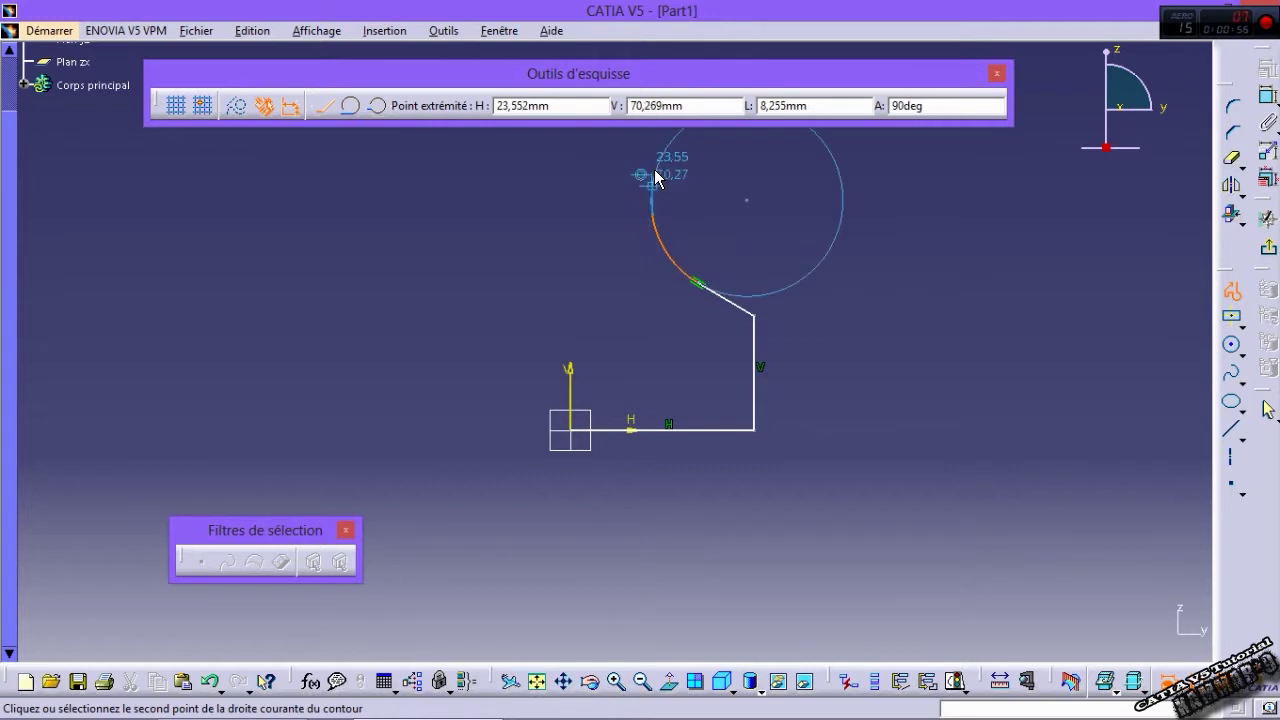
# Step: Continue with a vertical line, a second tangent arc and a large top arc, then end the profile
pyautogui.moveTo(586, 371); pyautogui.dragTo(574, 451, button='middle')
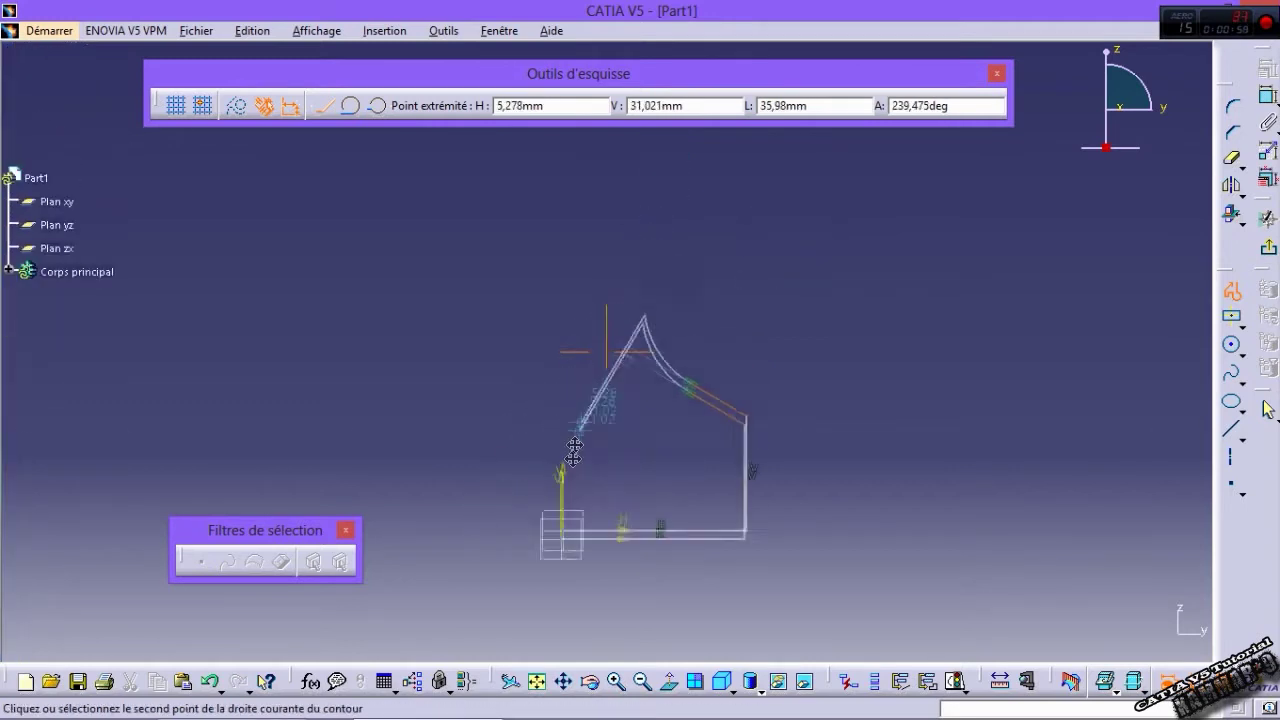
pyautogui.click(634, 283)
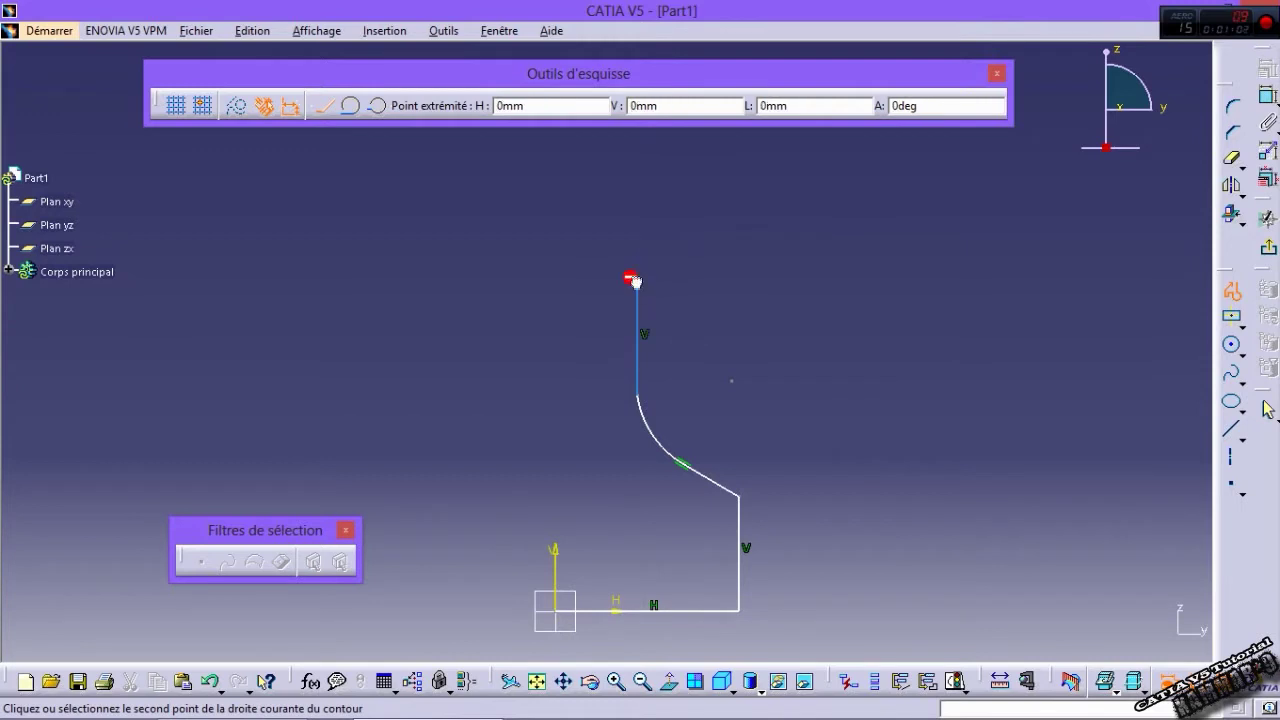
pyautogui.moveTo(670, 236); pyautogui.dragTo(706, 214)
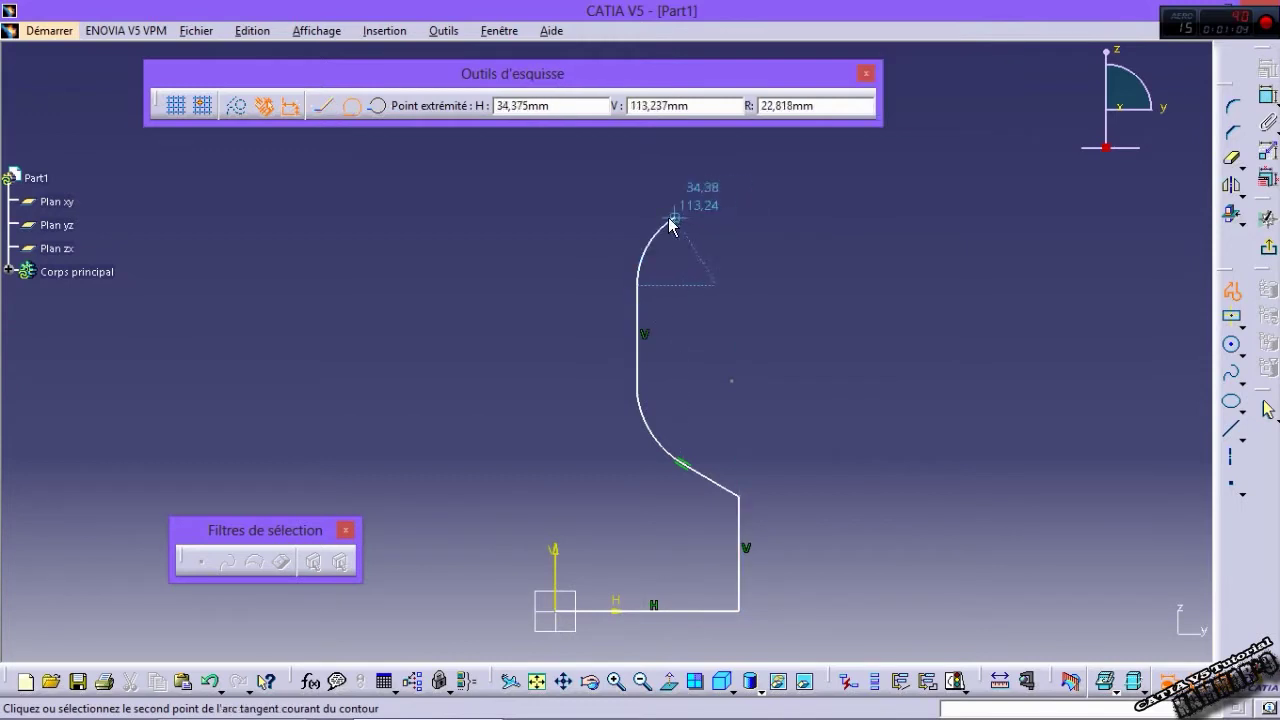
pyautogui.click(667, 221)
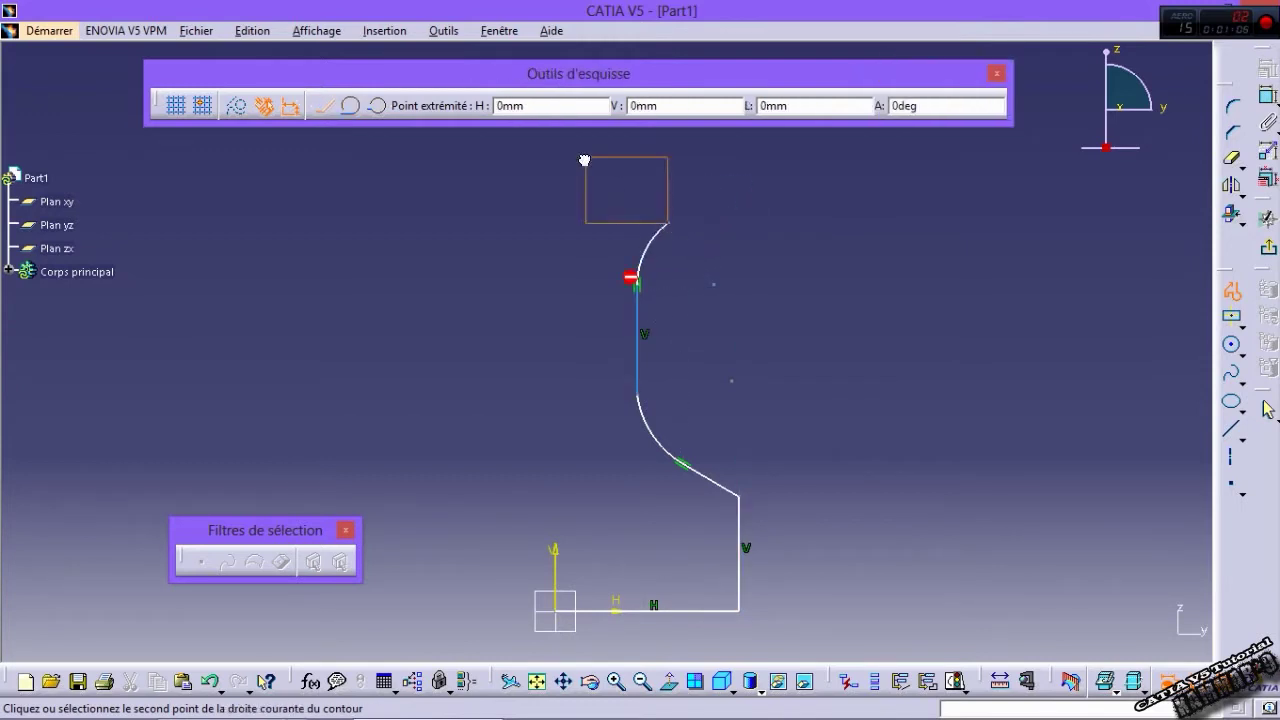
pyautogui.moveTo(520, 160); pyautogui.dragTo(523, 157)
pyautogui.click(508, 175)
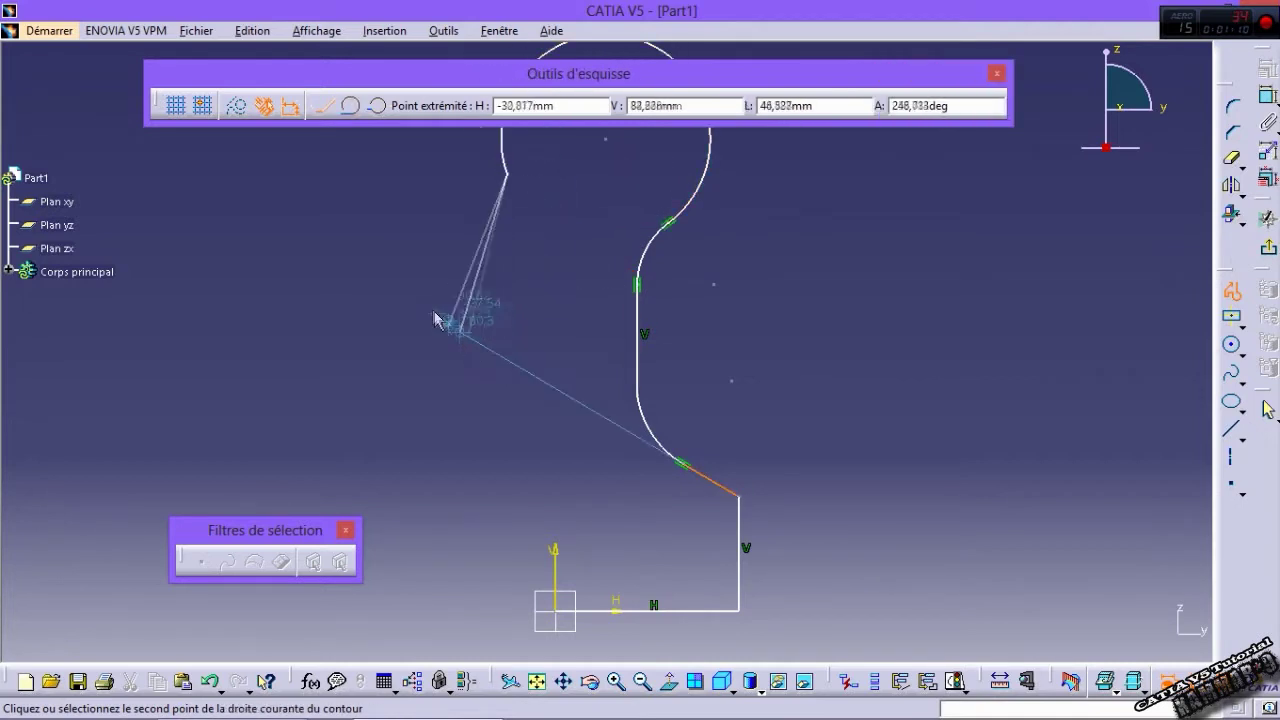
pyautogui.press('Escape')
pyautogui.moveTo(448, 340); pyautogui.dragTo(540, 383, button='middle')
pyautogui.click(878, 397)
# Step: Dimension the top arc centre to the bottom line as a 125 mm height
pyautogui.click(1233, 105)
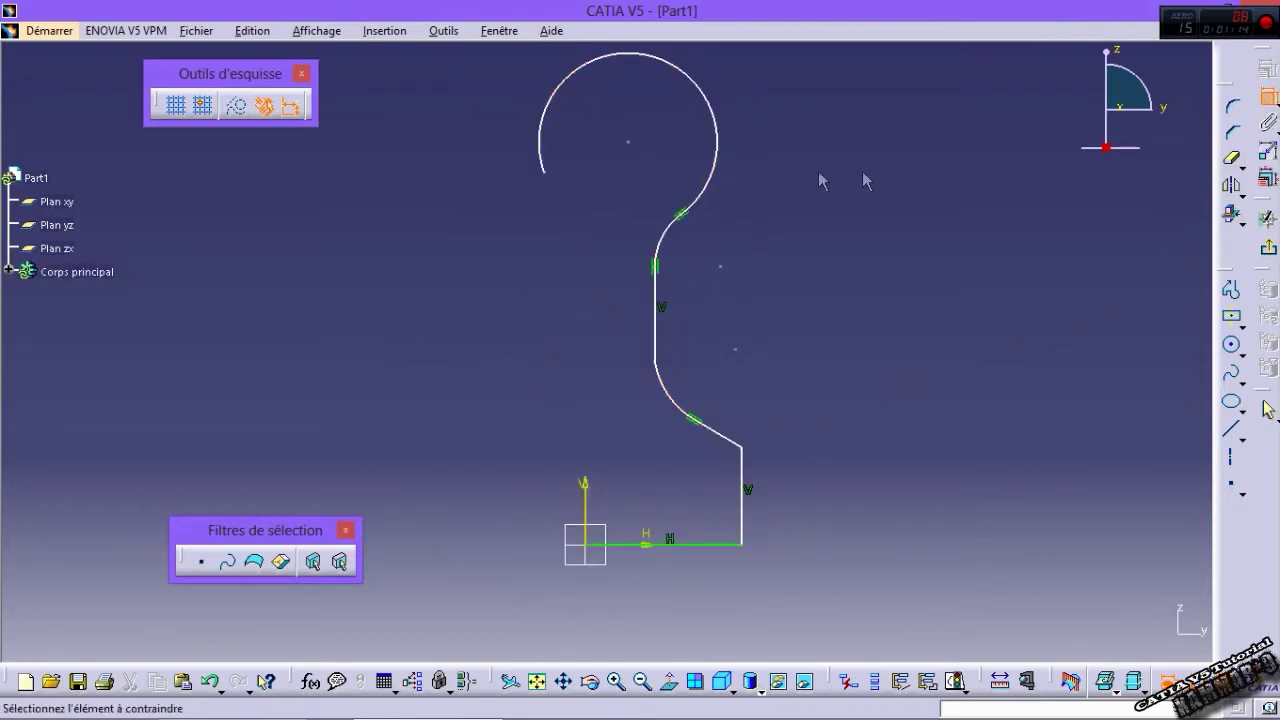
pyautogui.click(629, 143)
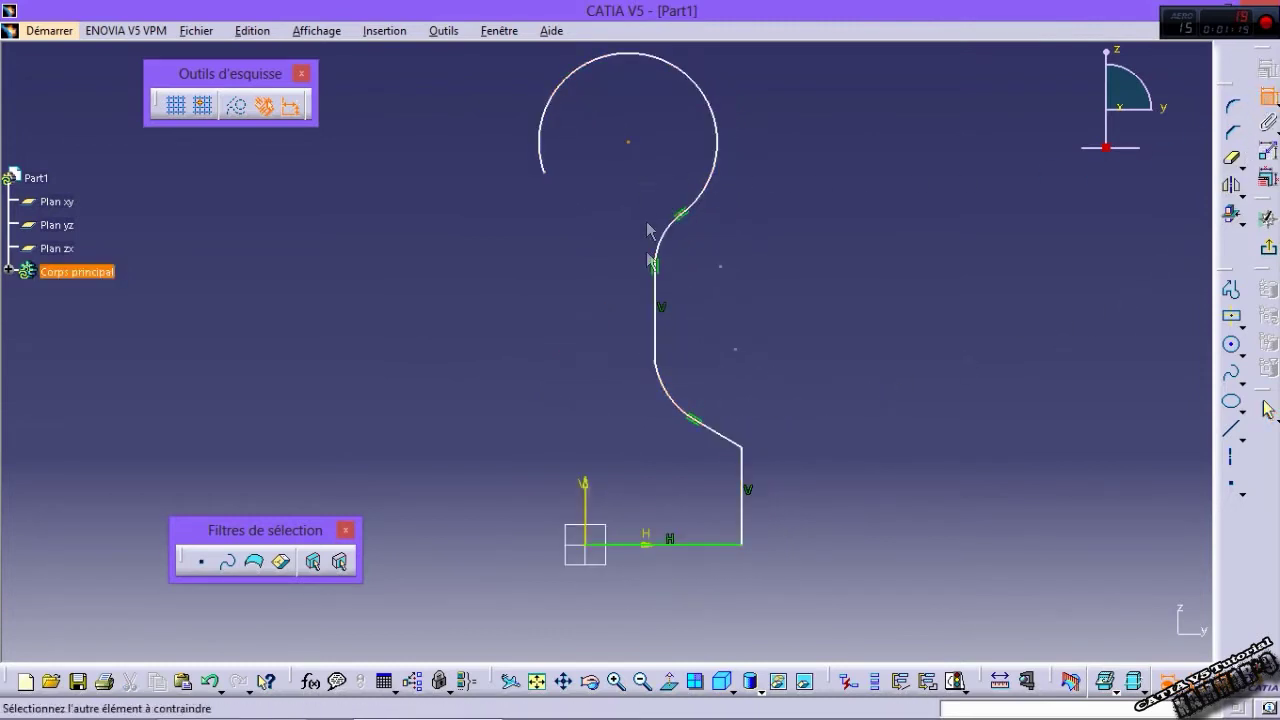
pyautogui.click(640, 543)
pyautogui.click(463, 409)
pyautogui.doubleClick(465, 410)
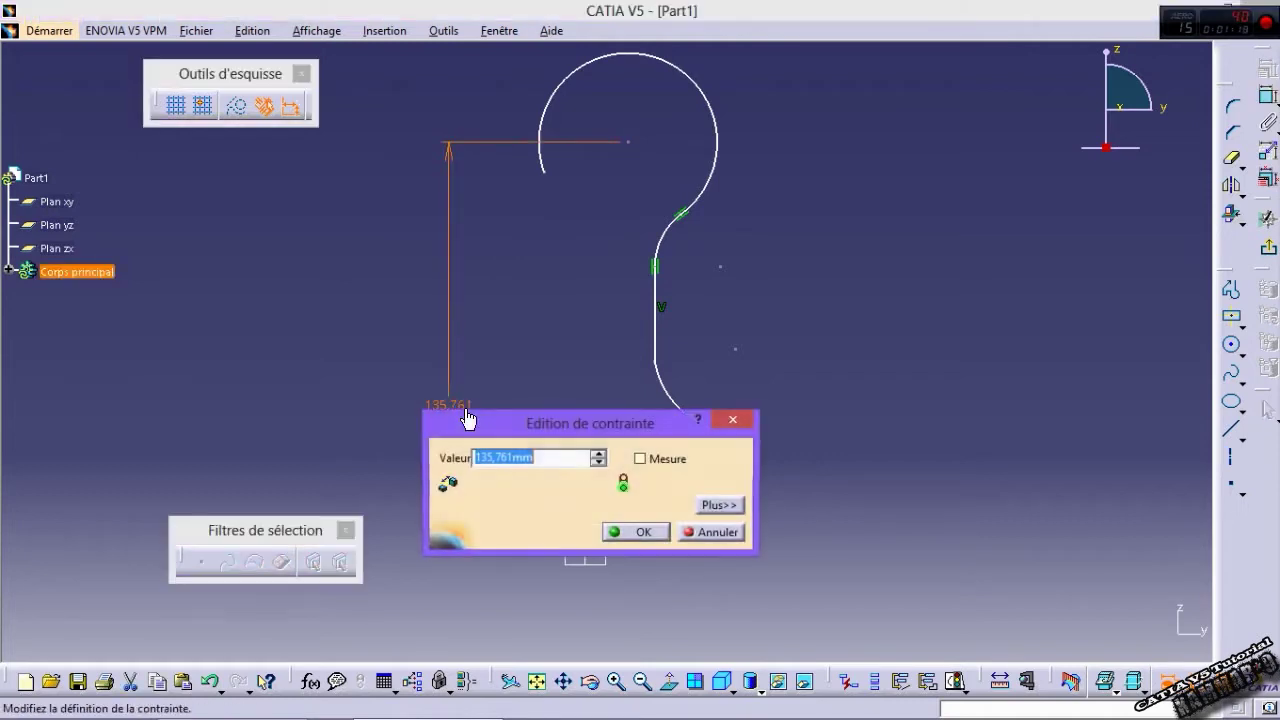
pyautogui.press('Return')
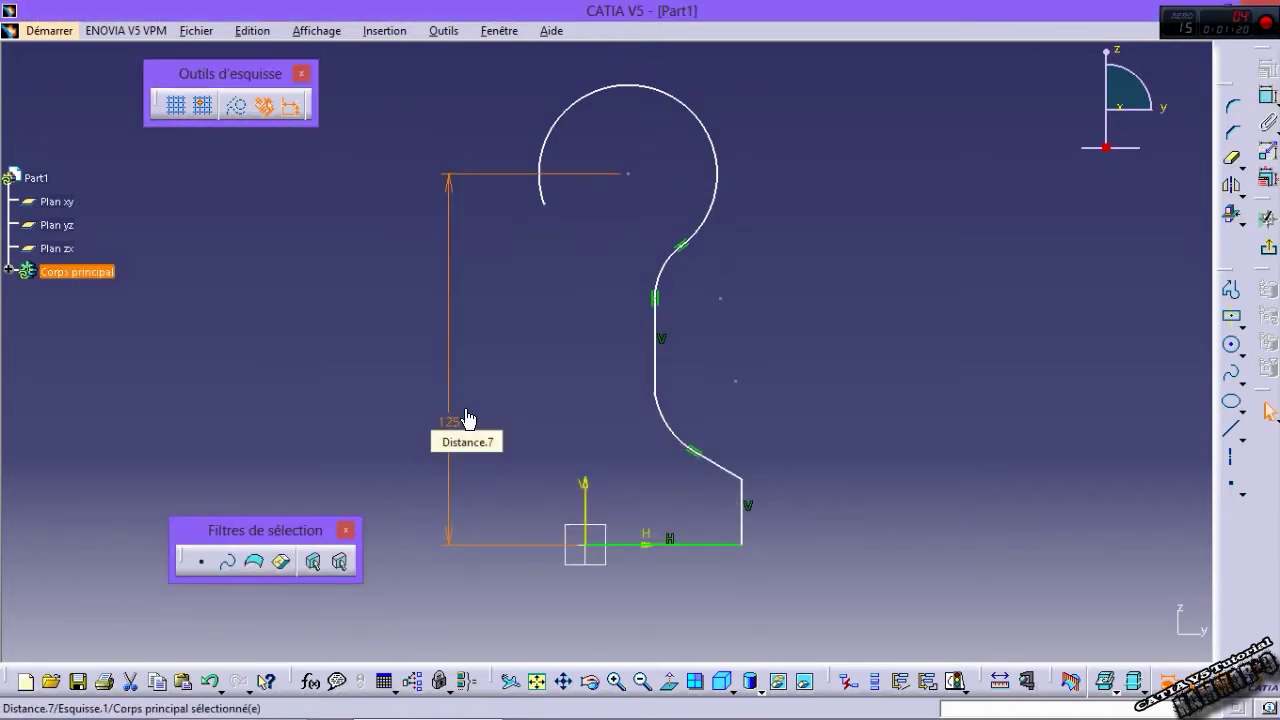
pyautogui.moveTo(832, 424); pyautogui.dragTo(818, 430, button='middle')
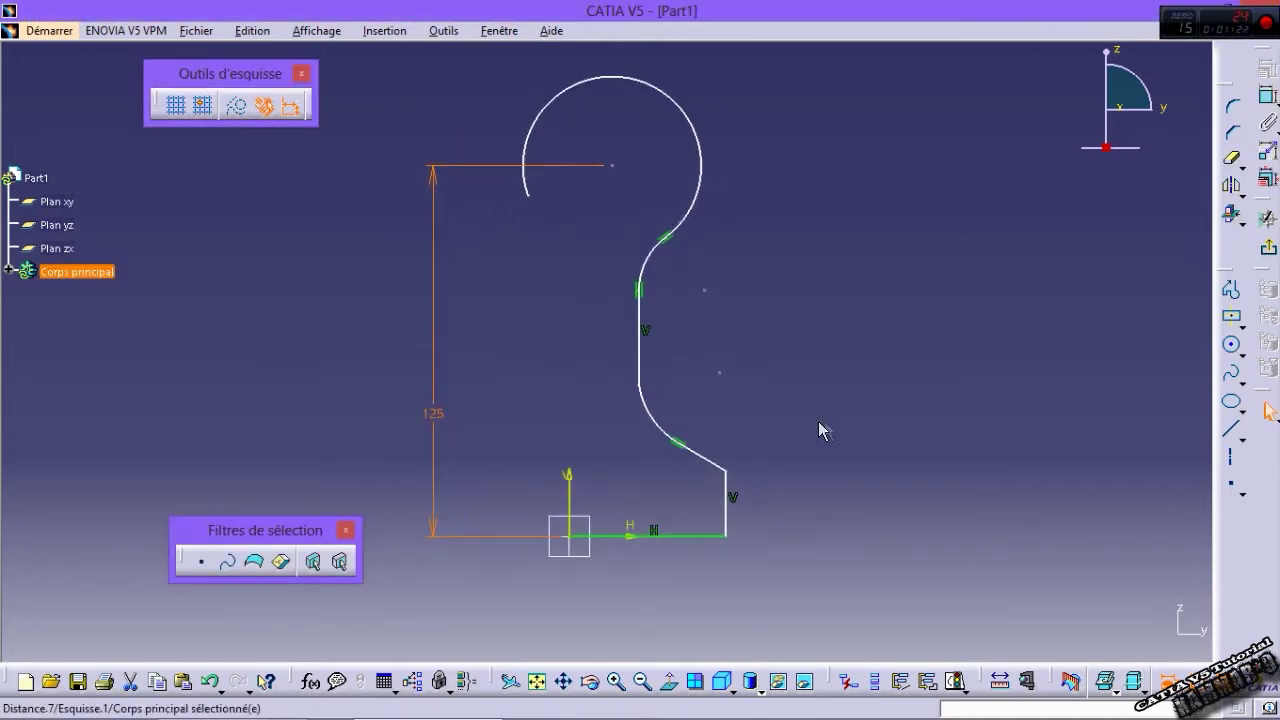
# Step: Set the top arc radius to 14 mm and the bottom line length to 36 mm
pyautogui.click(1268, 97)
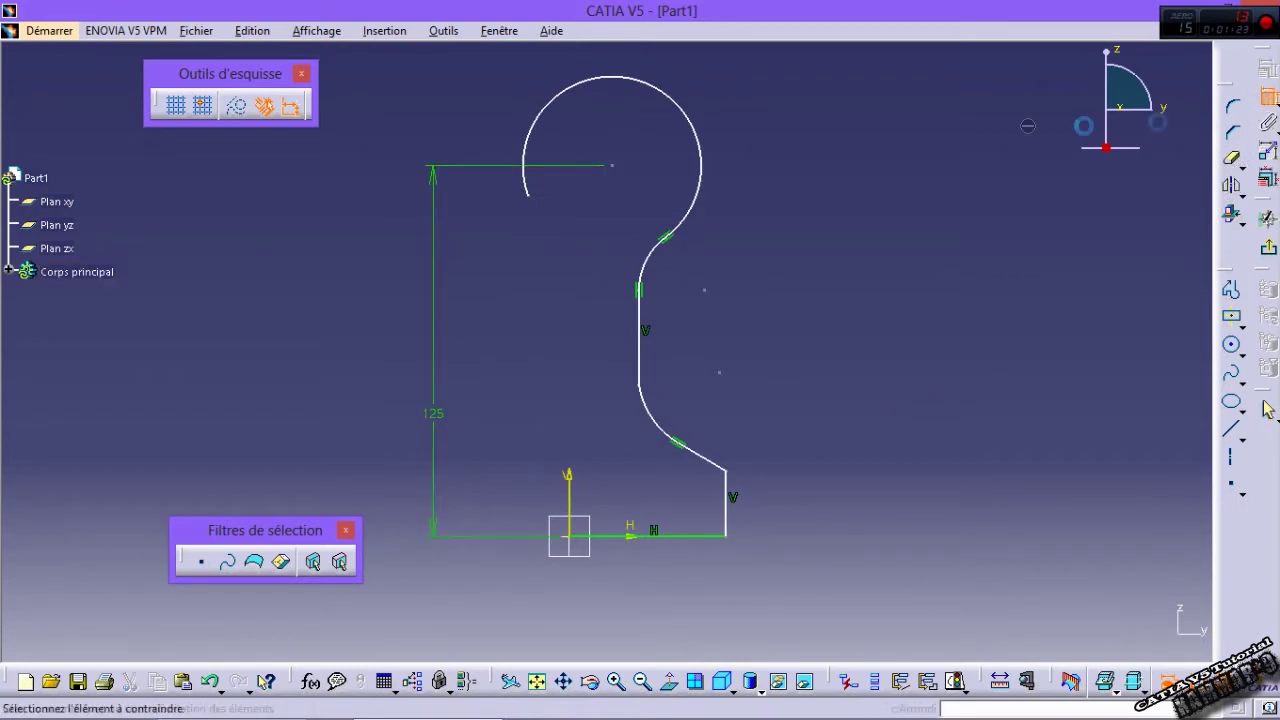
pyautogui.click(697, 133)
pyautogui.click(780, 92)
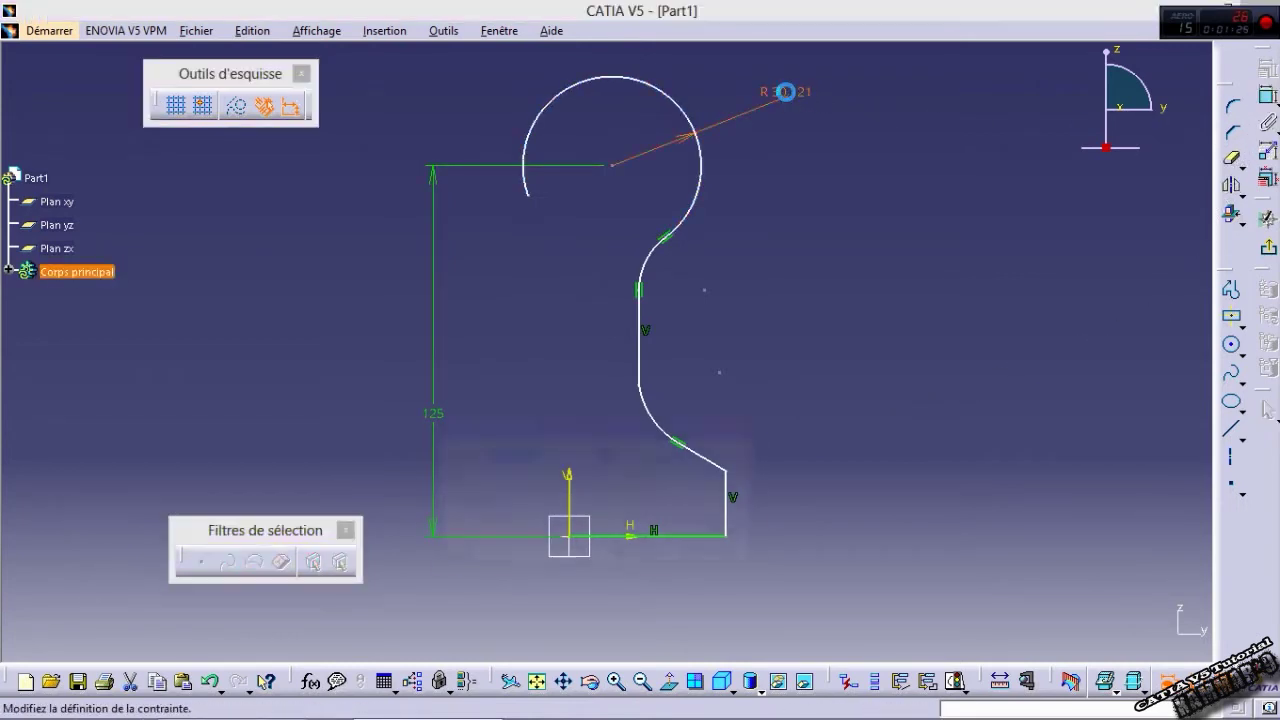
pyautogui.doubleClick(780, 92)
pyautogui.write('14')
pyautogui.press('Return')
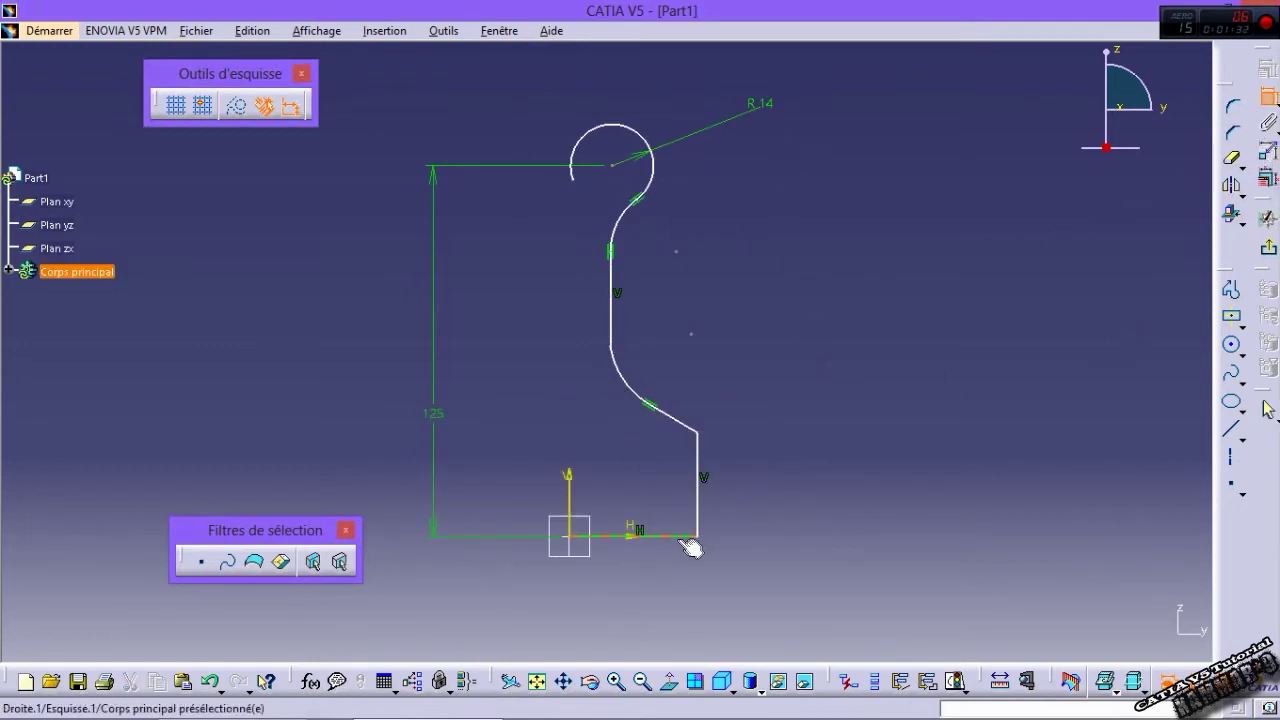
pyautogui.click(674, 599)
pyautogui.doubleClick(669, 598)
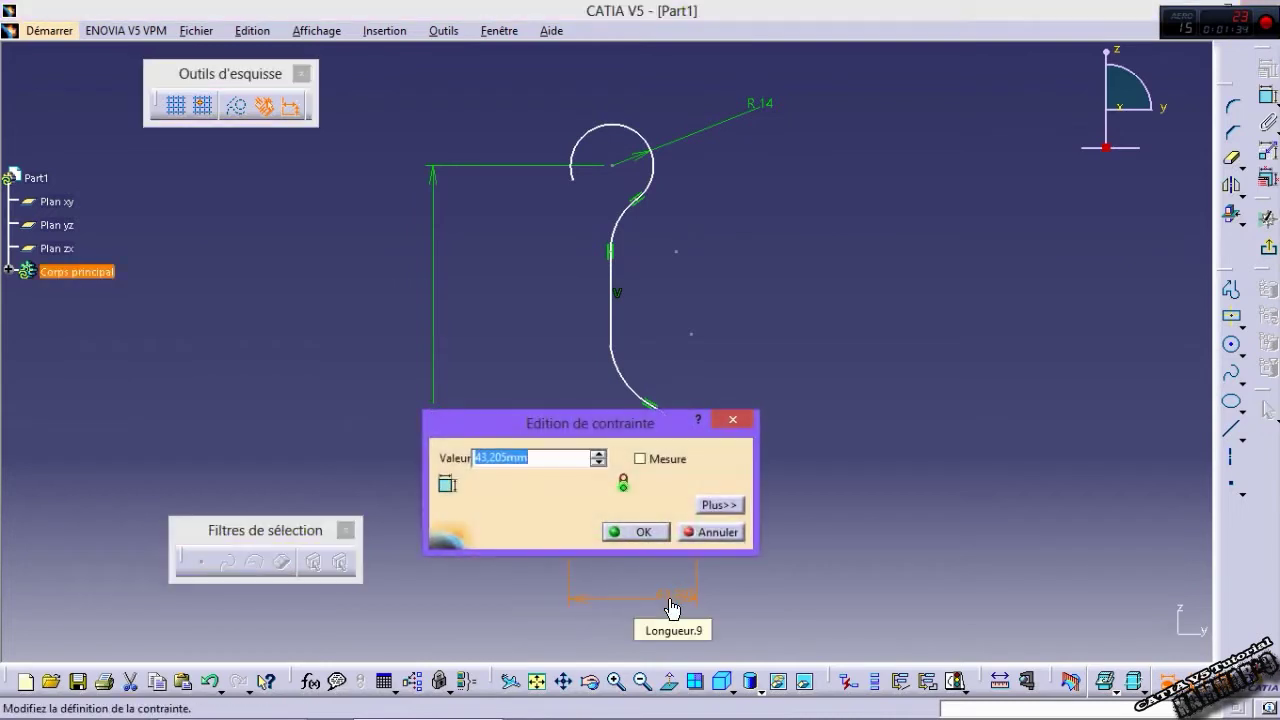
pyautogui.press('Return')
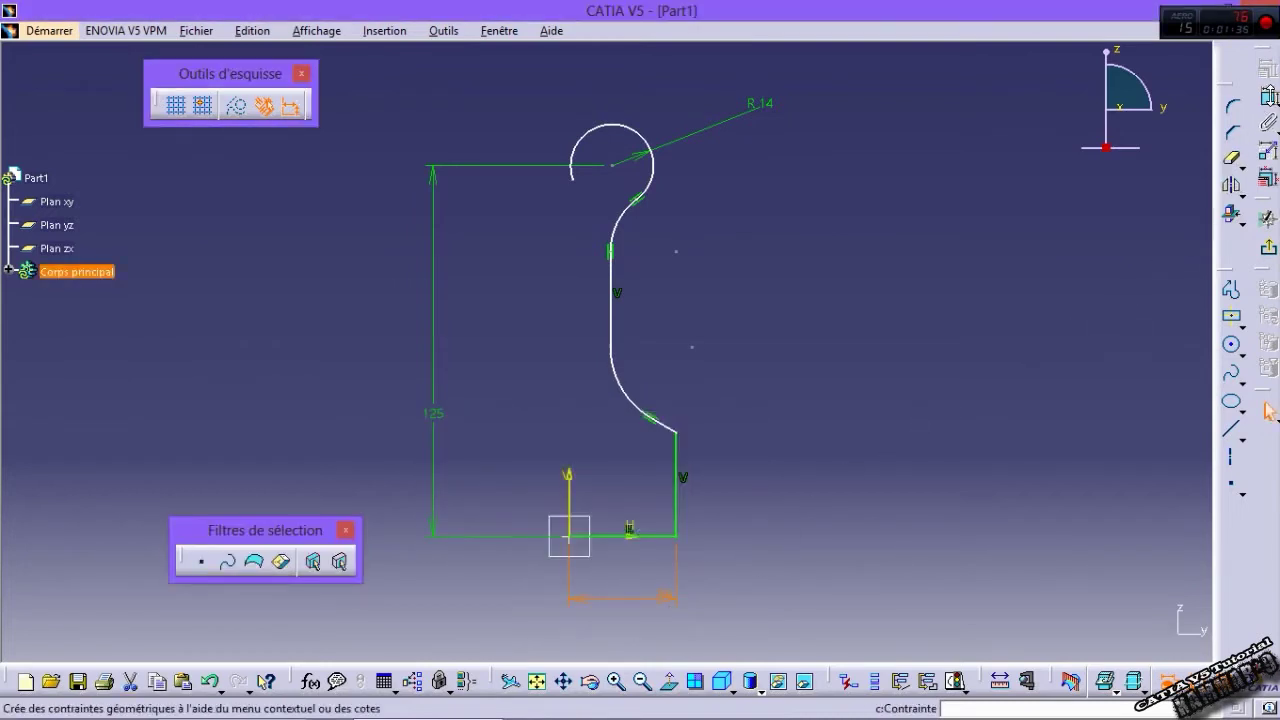
# Step: Constrain the short vertical edge at the lower right to 25 mm
pyautogui.click(1266, 150)
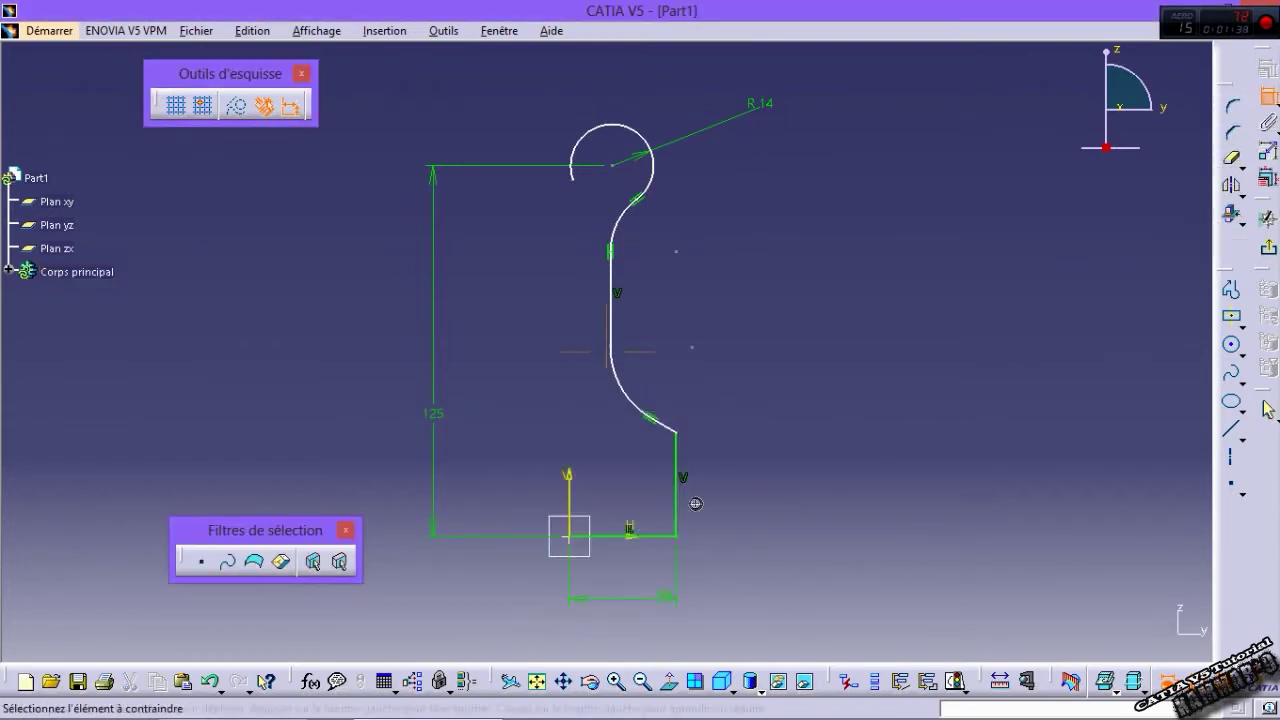
pyautogui.moveTo(684, 509); pyautogui.dragTo(674, 454, button='middle')
pyautogui.click(662, 456)
pyautogui.click(752, 449)
pyautogui.doubleClick(752, 449)
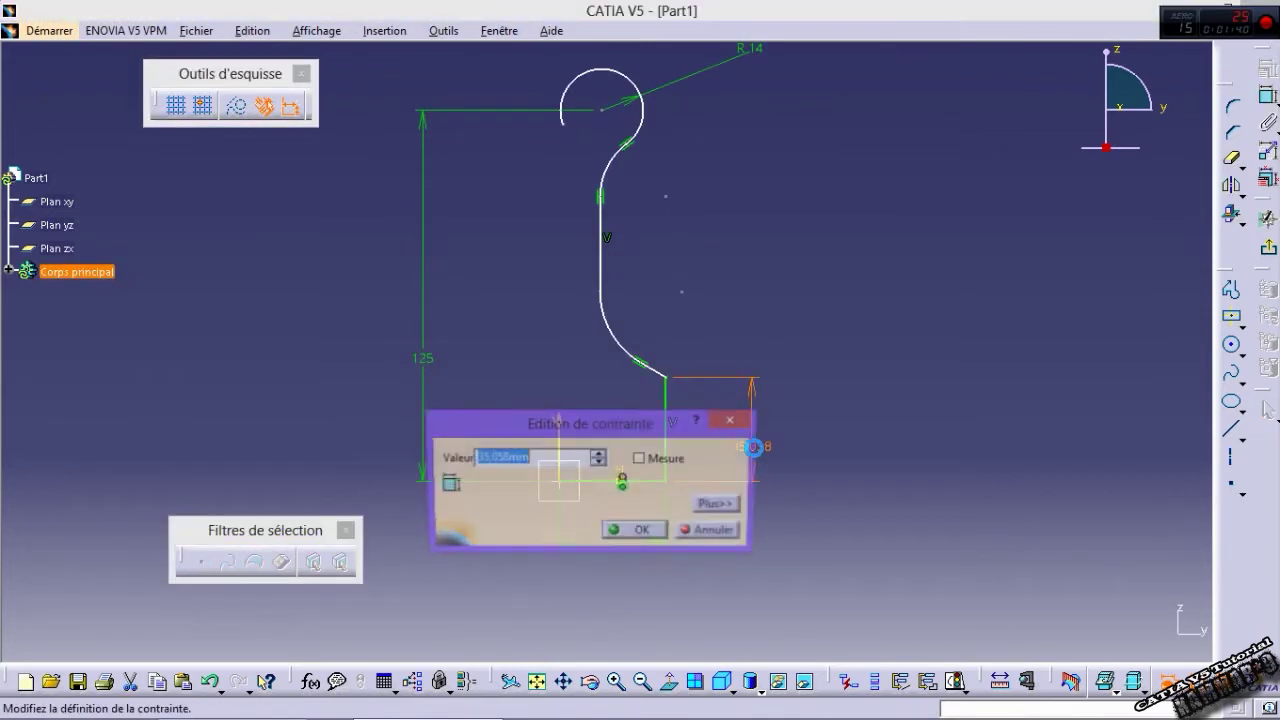
pyautogui.press('Return')
# Step: Give the short slanted line a horizontal dimension of 3.5 mm
pyautogui.moveTo(626, 495); pyautogui.dragTo(622, 325, button='middle')
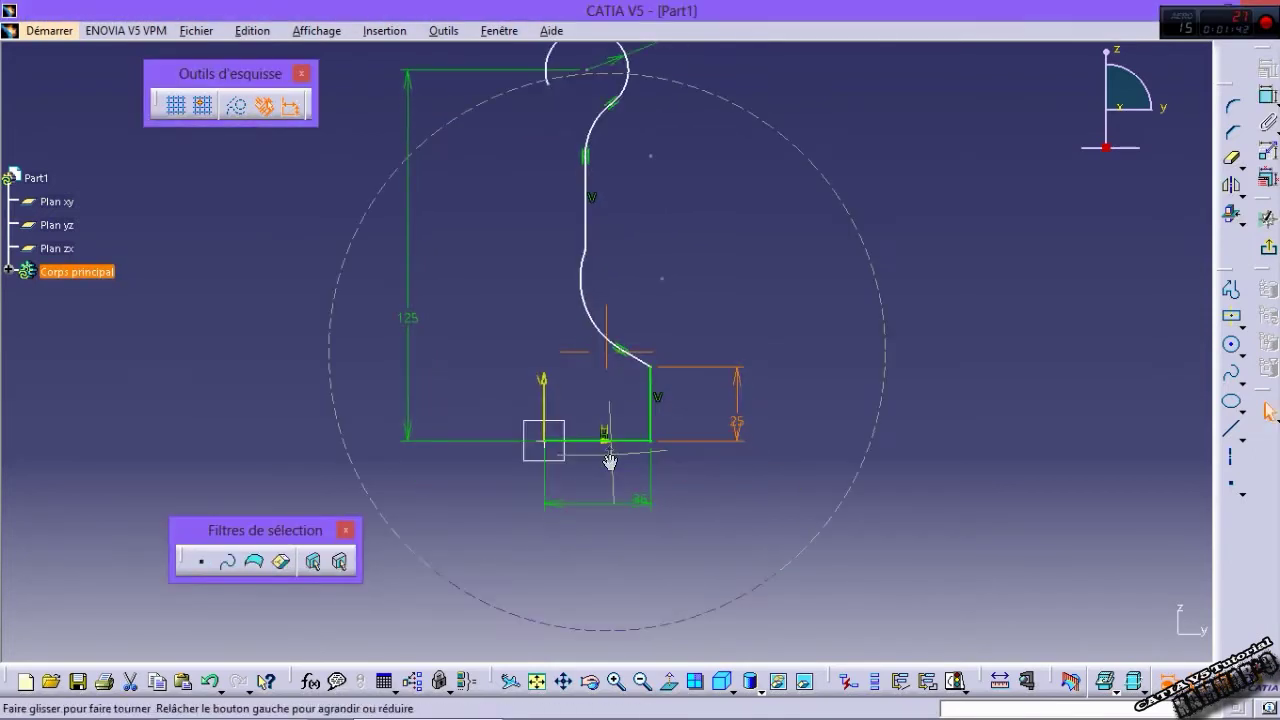
pyautogui.click(1264, 97)
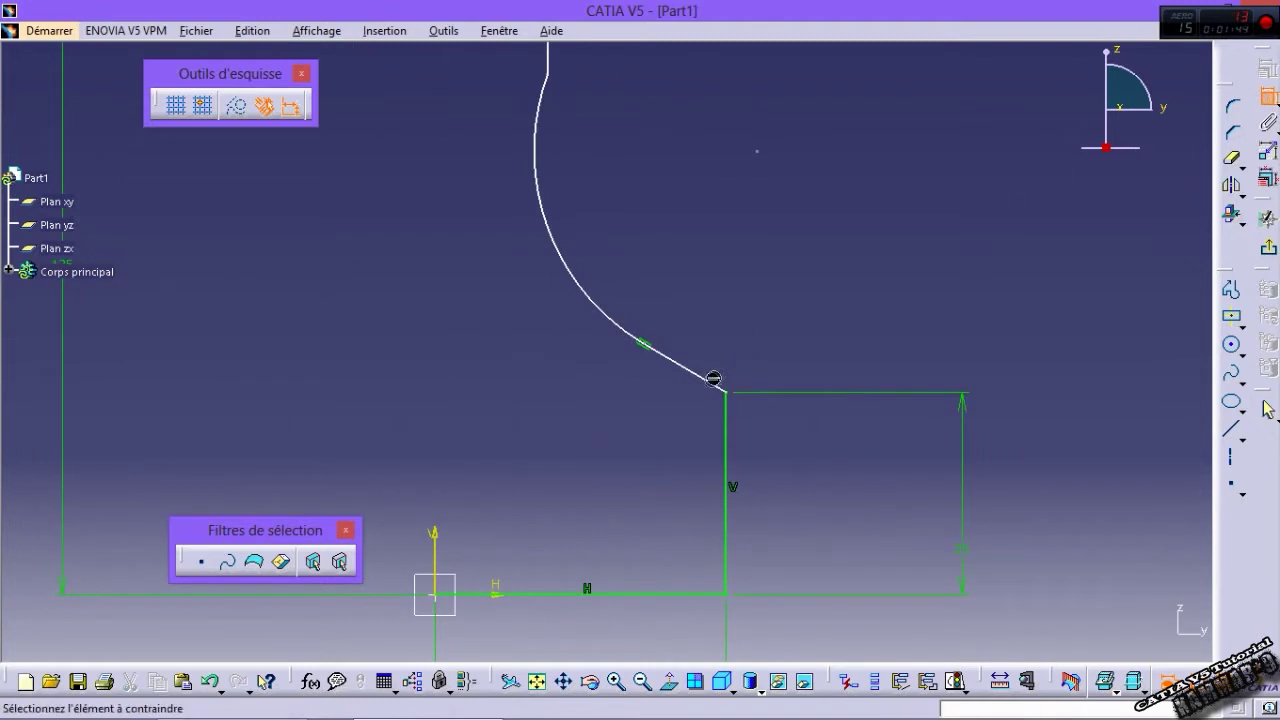
pyautogui.click(717, 378)
pyautogui.rightClick(702, 310)
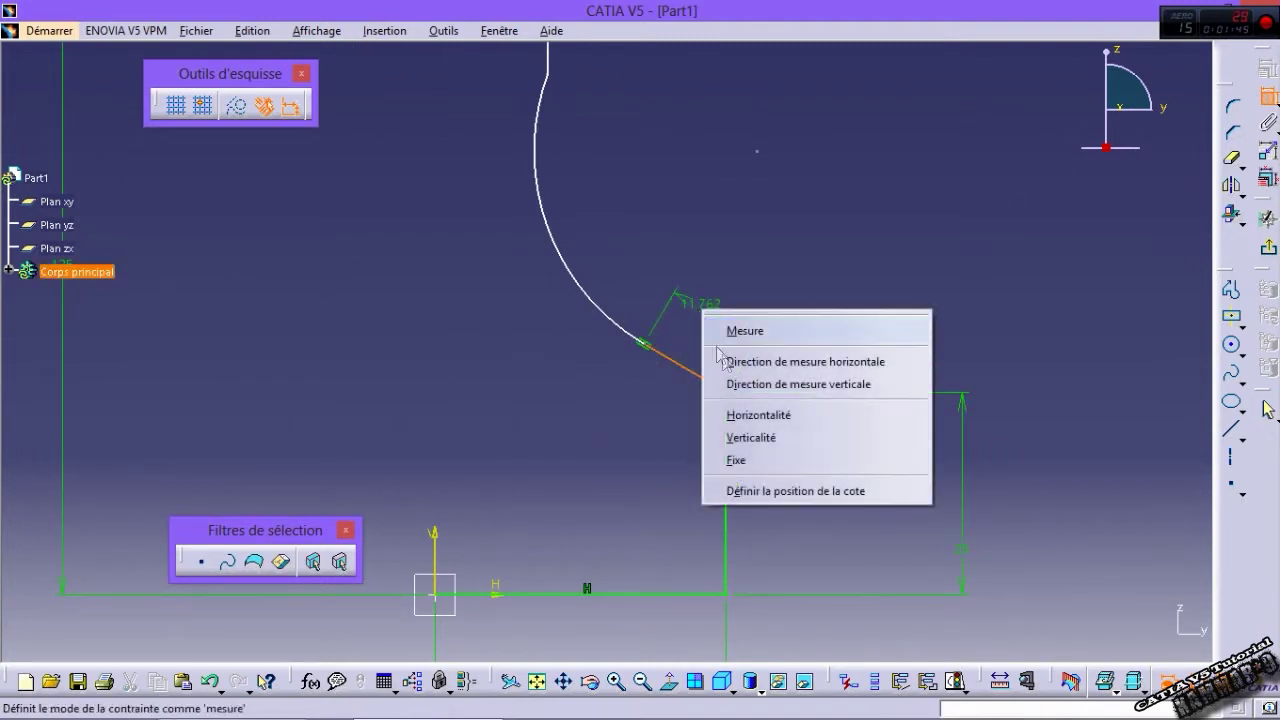
pyautogui.click(806, 362)
pyautogui.click(690, 277)
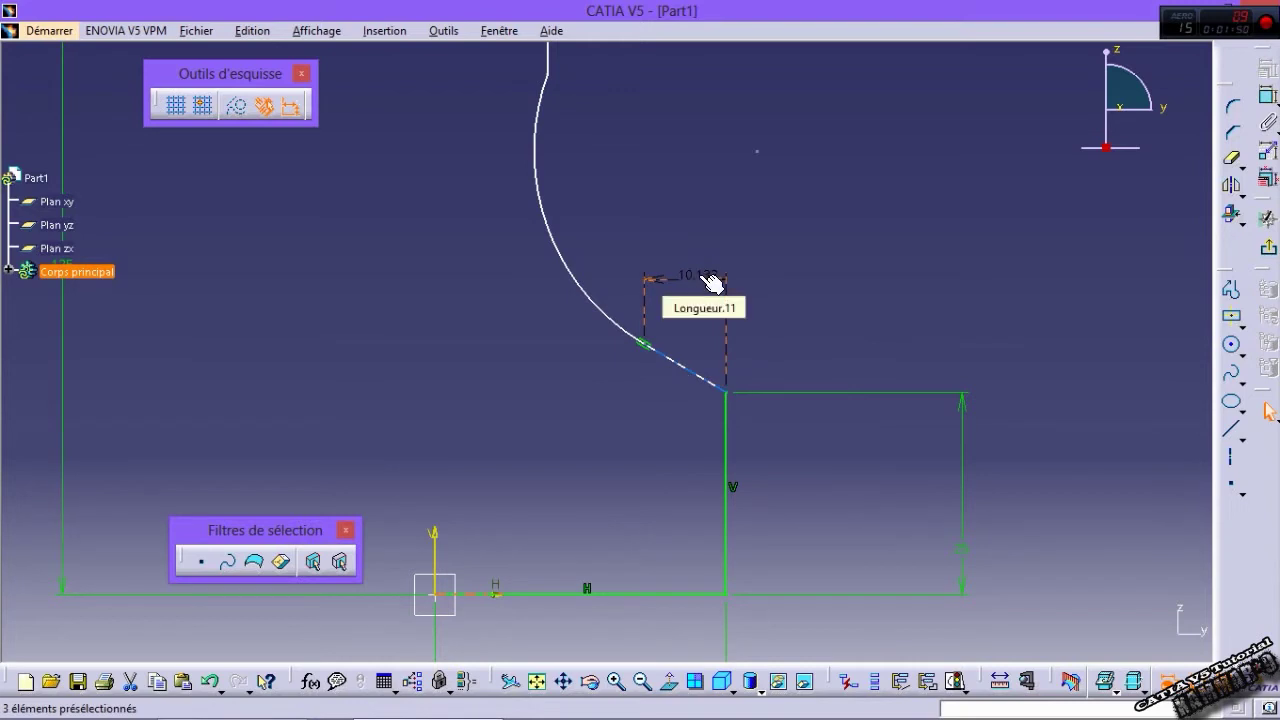
pyautogui.doubleClick(691, 281)
pyautogui.write(',5mm')
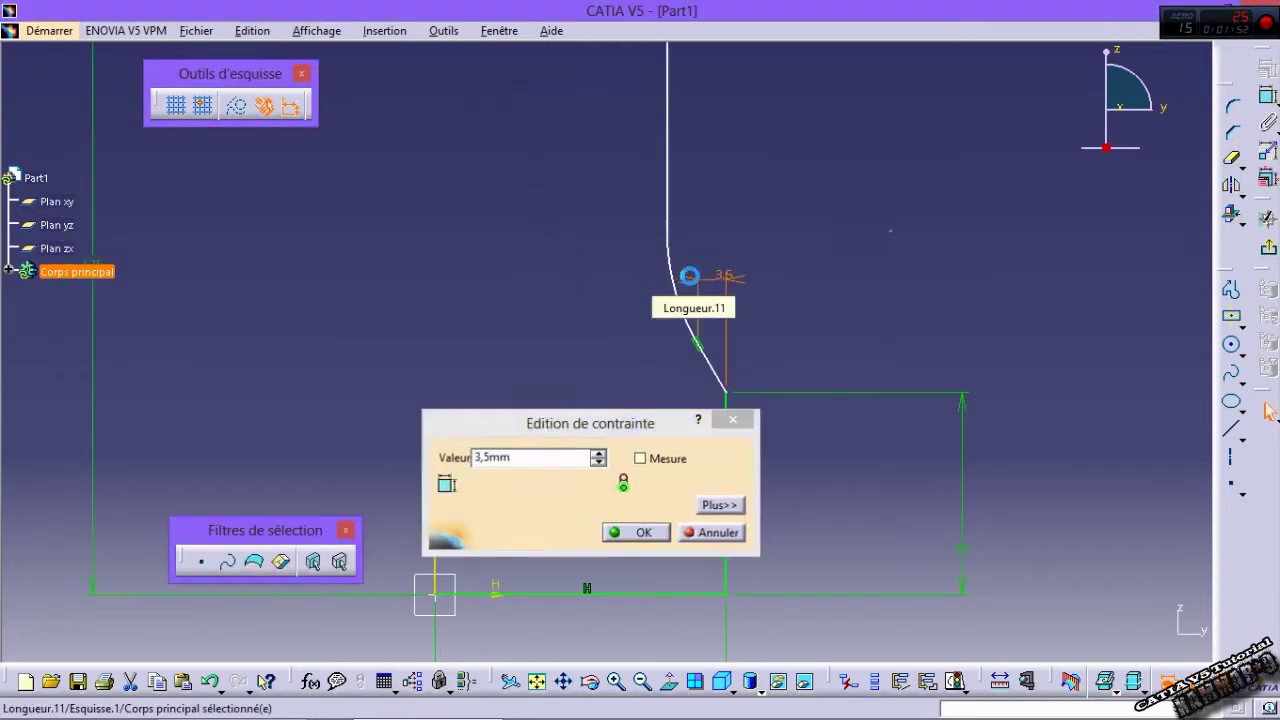
pyautogui.press('Return')
# Step: Set the angle between the slanted line and the vertical edge to 122°
pyautogui.click(1266, 96)
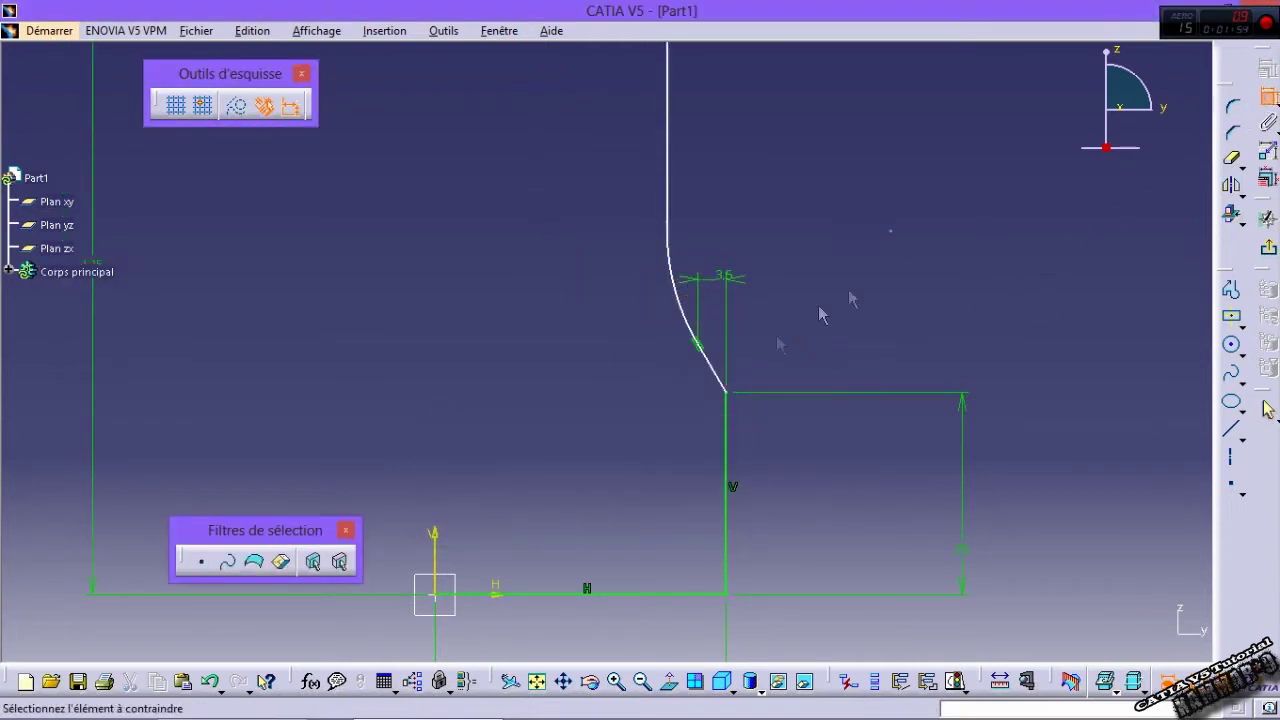
pyautogui.click(713, 382)
pyautogui.click(729, 421)
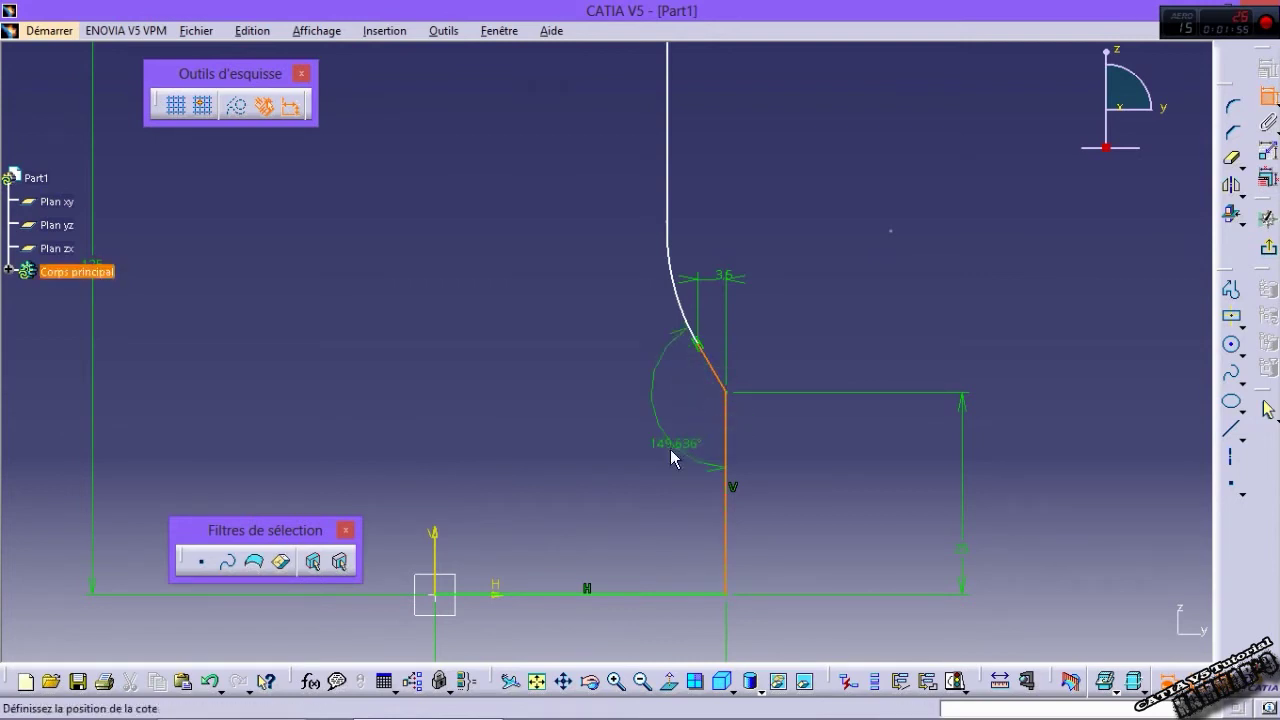
pyautogui.click(668, 449)
pyautogui.doubleClick(670, 451)
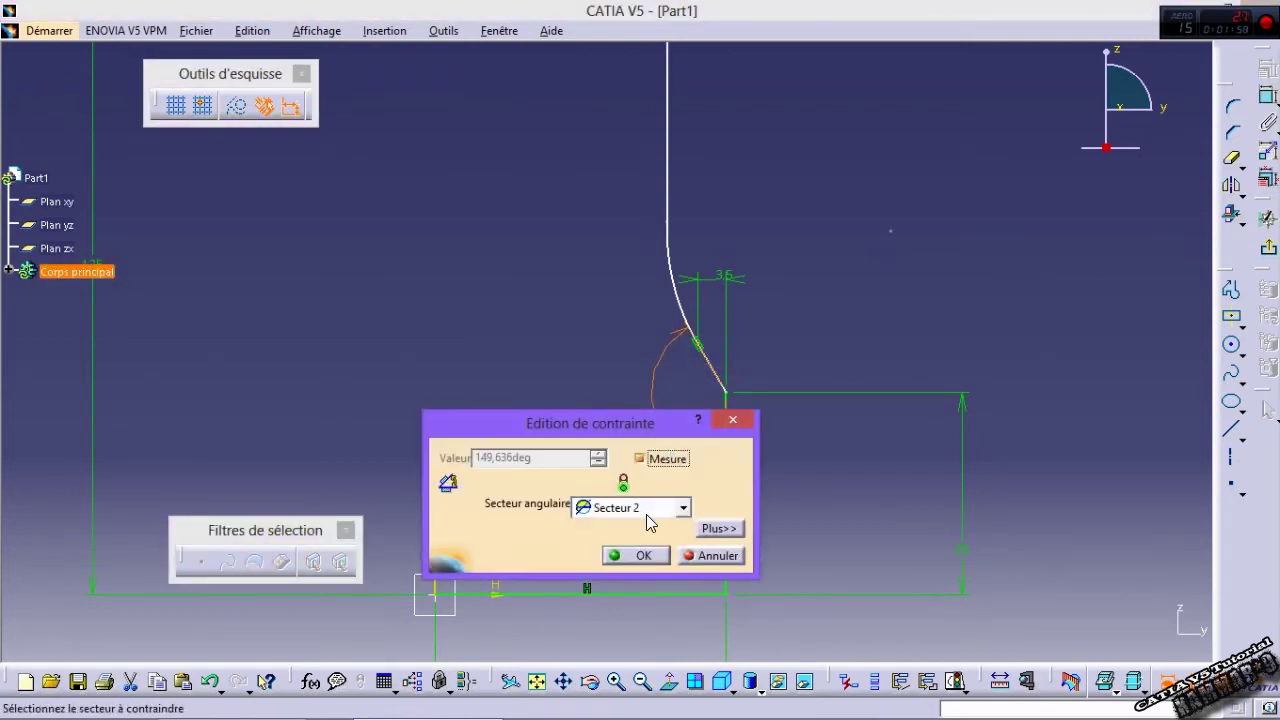
pyautogui.click(693, 557)
pyautogui.doubleClick(678, 452)
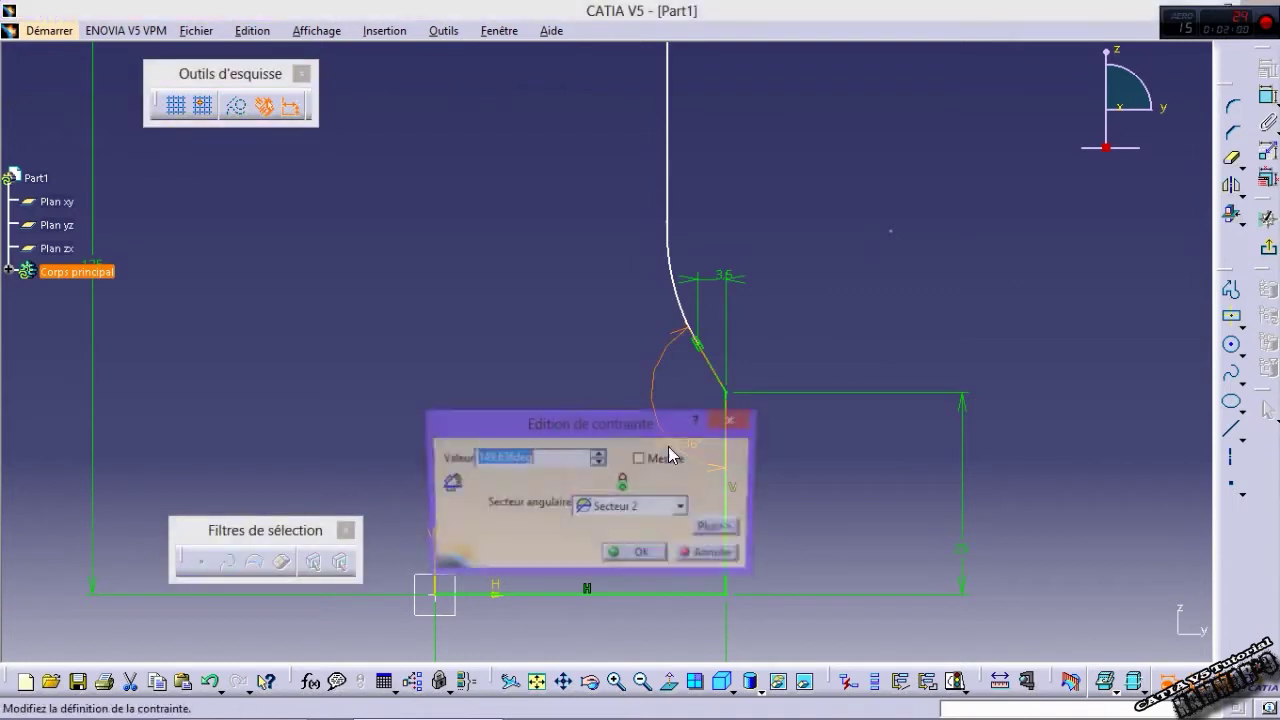
pyautogui.write('122')
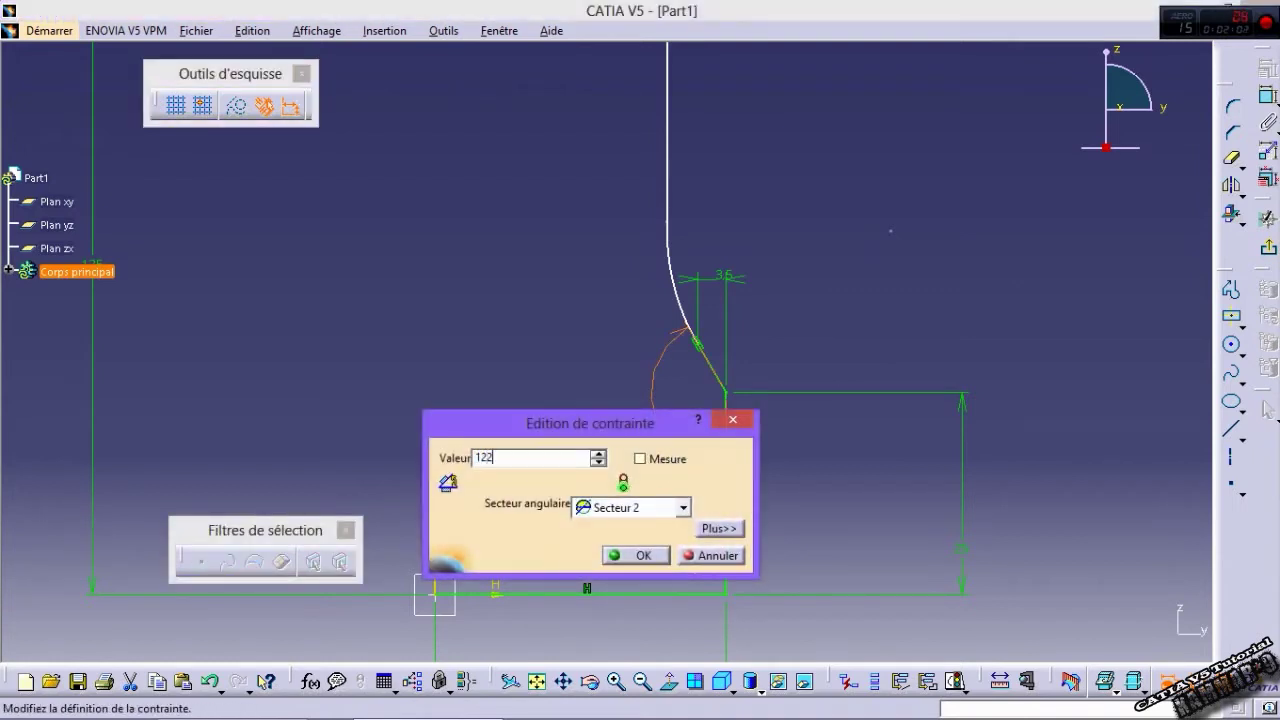
pyautogui.press('Return')
pyautogui.click(547, 421)
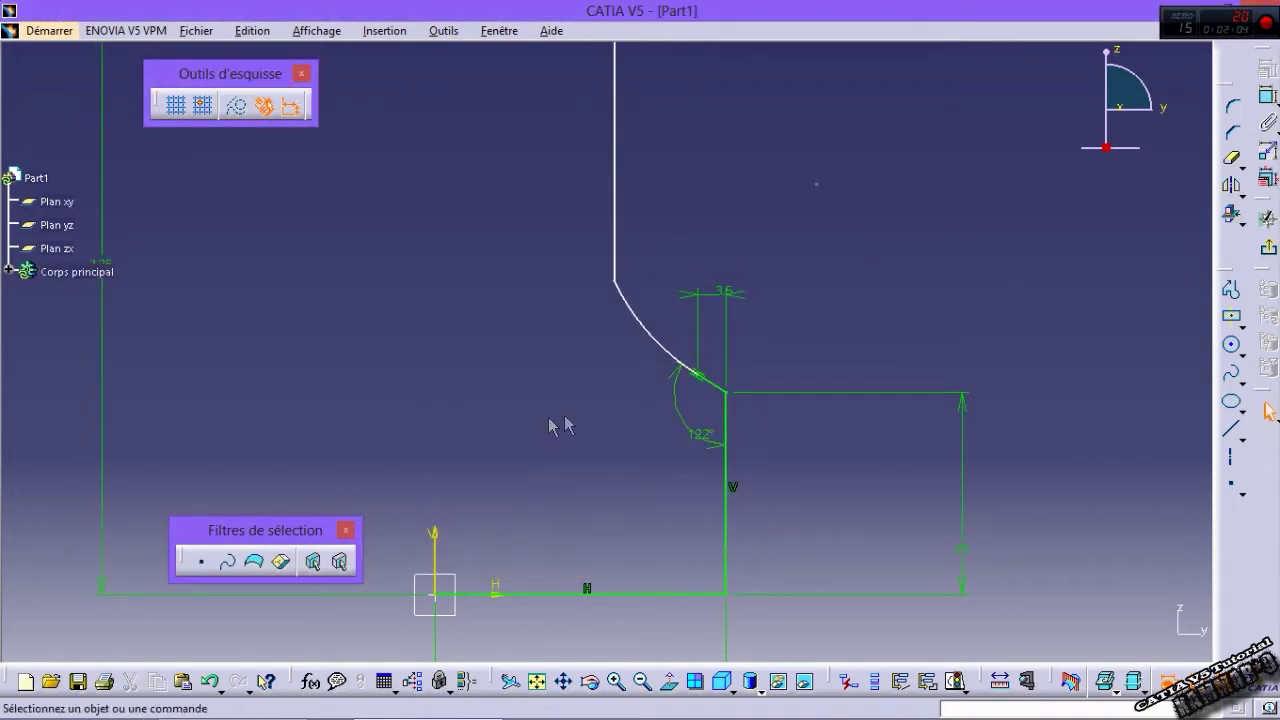
pyautogui.moveTo(630, 288); pyautogui.dragTo(646, 452, button='middle')
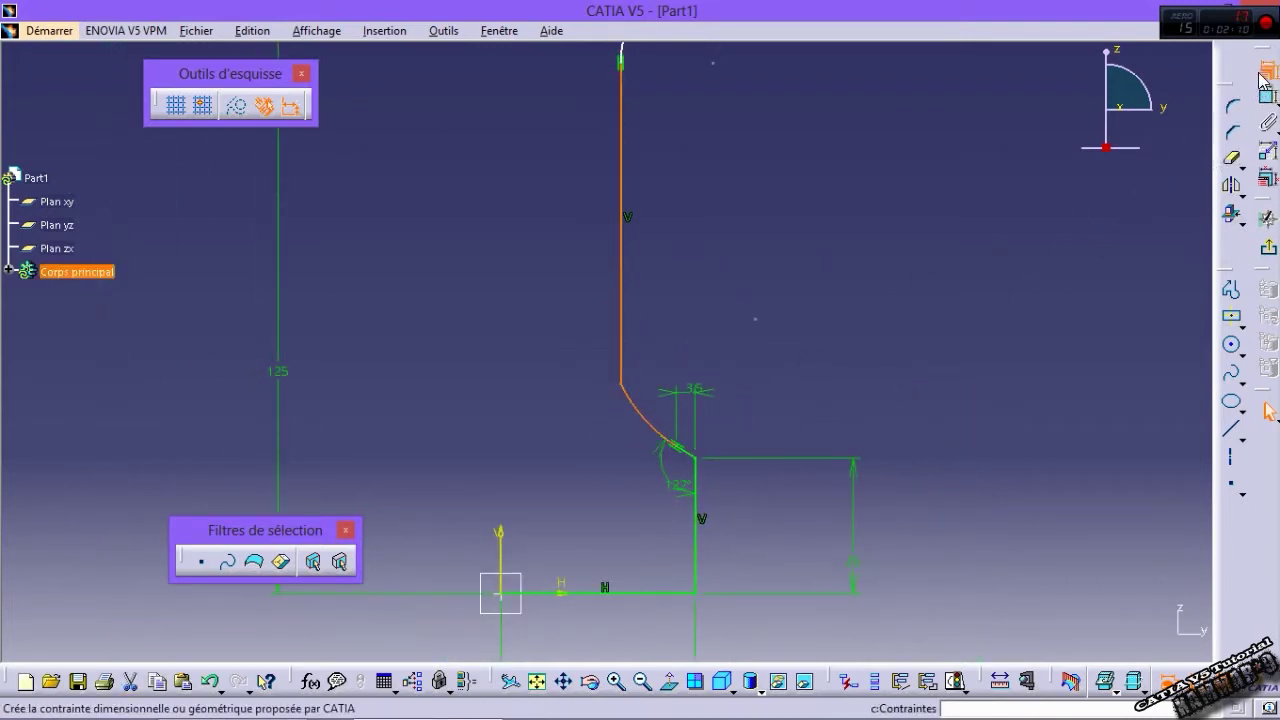
pyautogui.click(1231, 315)
# Step: Make the long vertical line tangent to the lower arc
pyautogui.click(1049, 522)
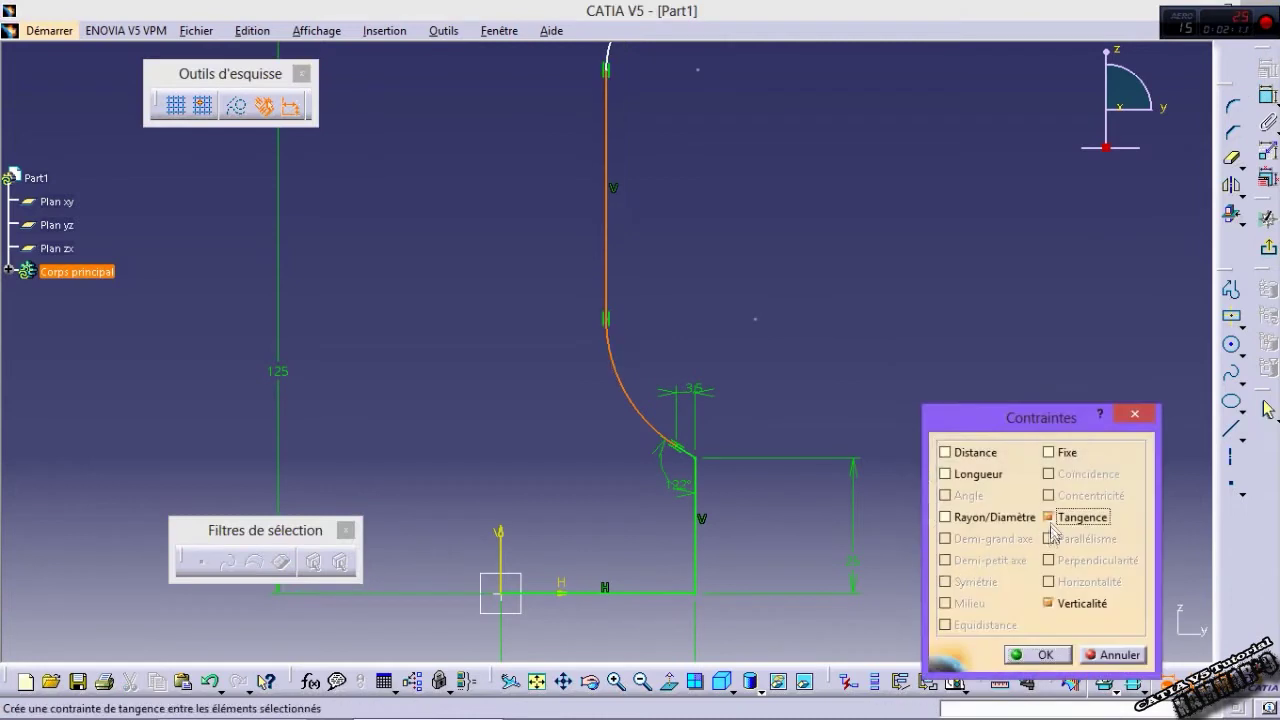
pyautogui.click(1044, 655)
pyautogui.moveTo(800, 248); pyautogui.dragTo(840, 437, button='middle')
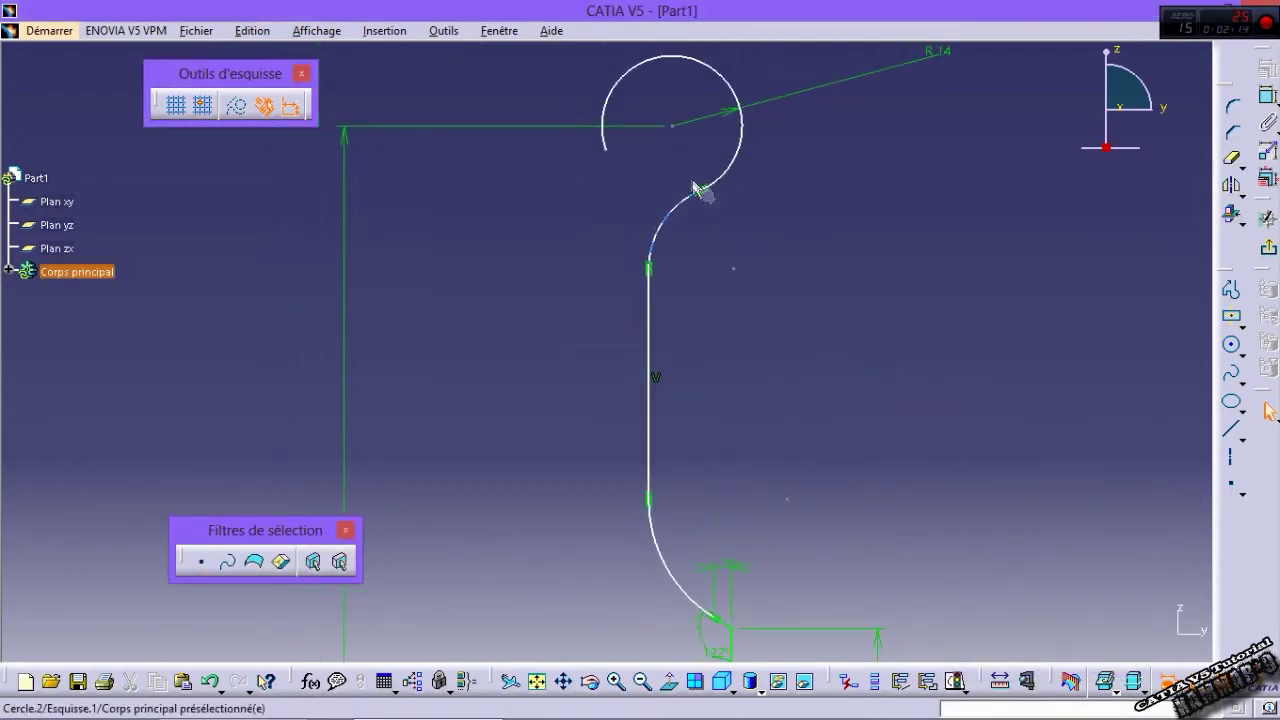
pyautogui.moveTo(654, 537); pyautogui.dragTo(675, 390, button='middle')
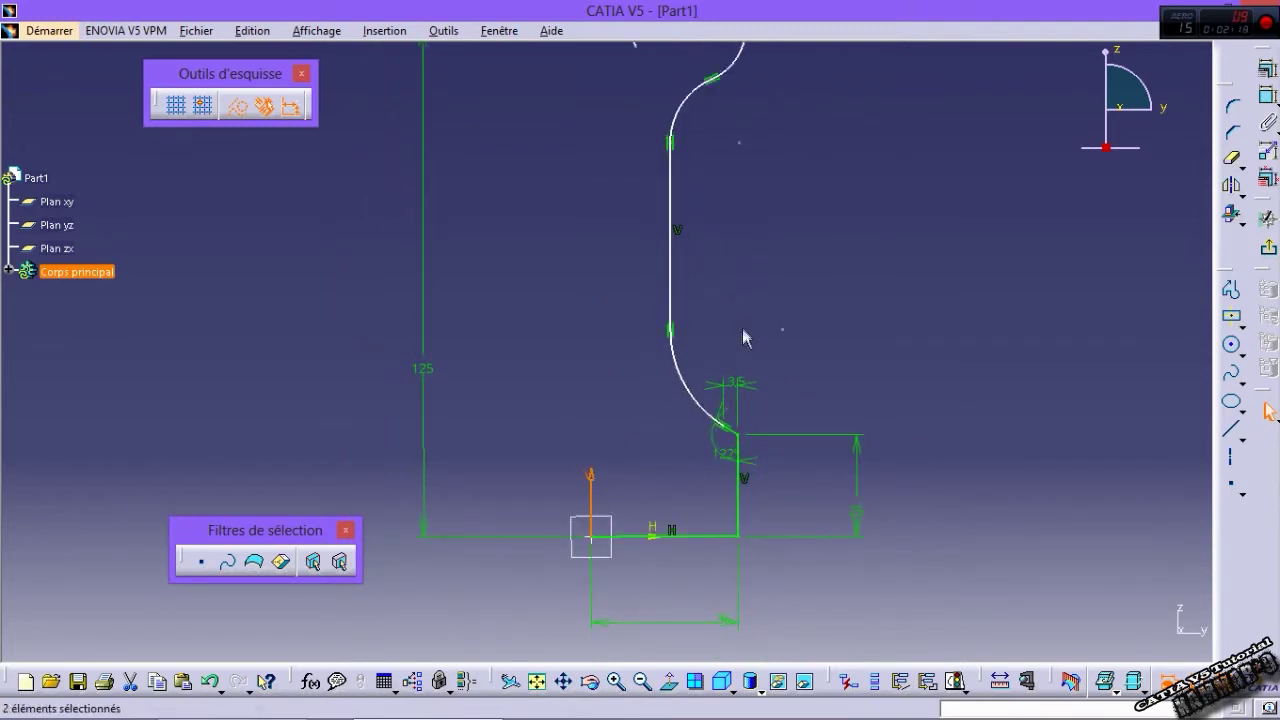
pyautogui.moveTo(740, 345); pyautogui.dragTo(746, 392, button='middle')
# Step: Make the vertical line's top end coincident with the upper arc
pyautogui.click(1268, 68)
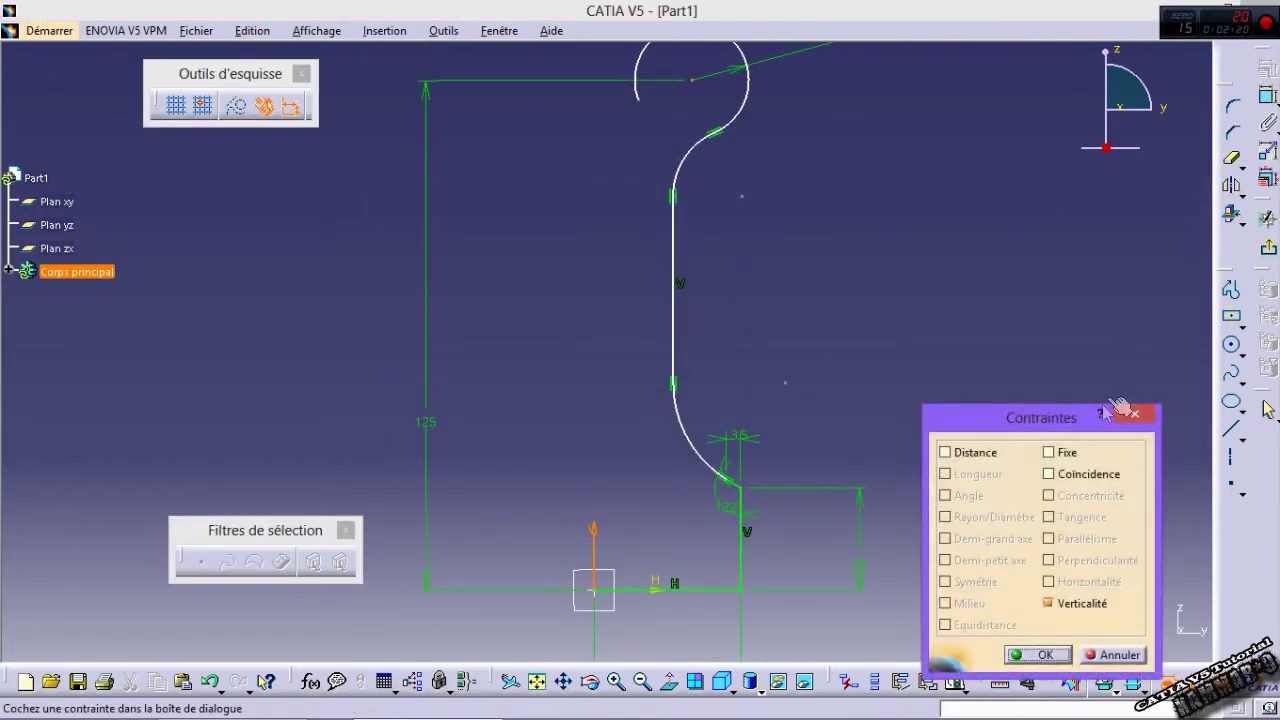
pyautogui.click(1075, 474)
pyautogui.click(1043, 653)
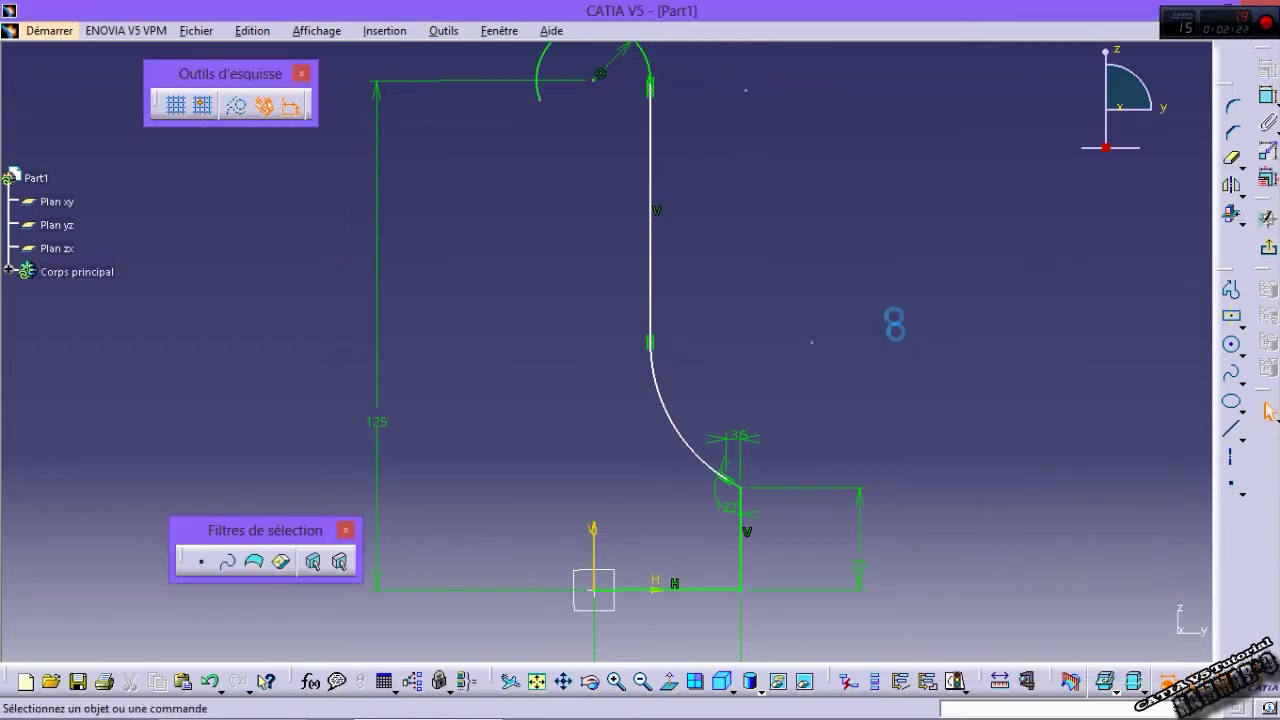
pyautogui.click(648, 180)
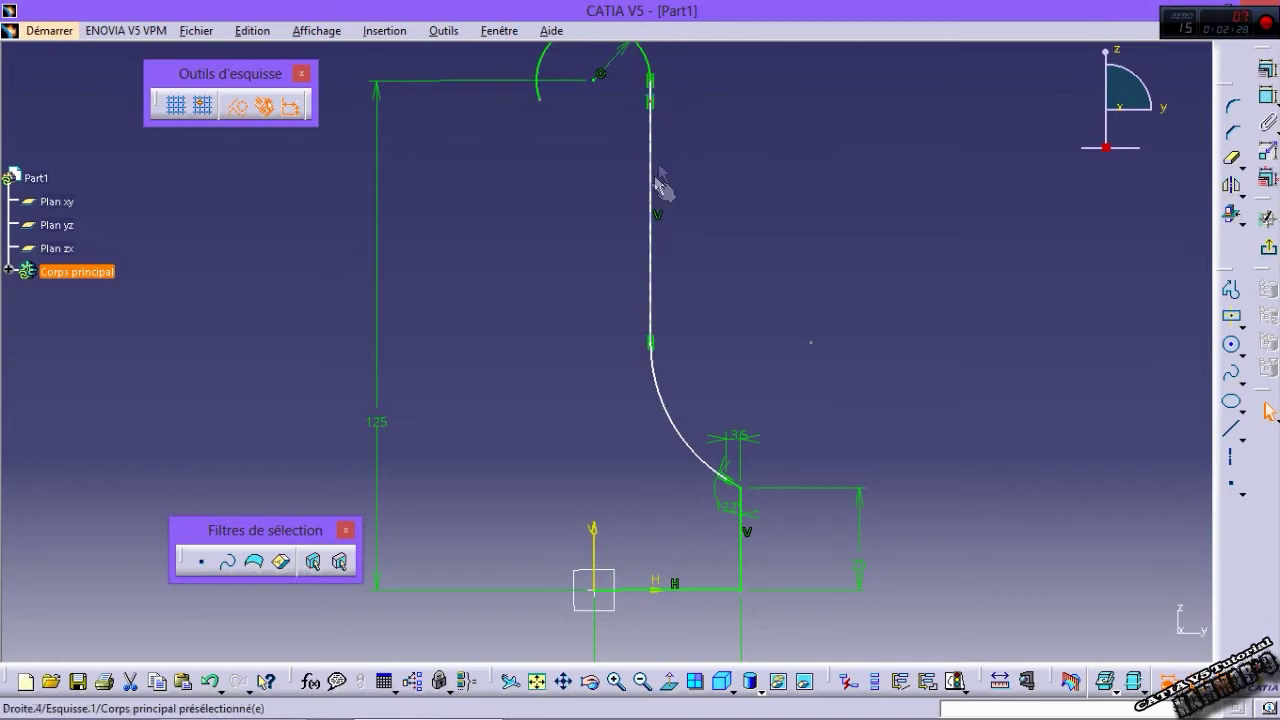
pyautogui.moveTo(660, 183); pyautogui.dragTo(562, 253, button='middle')
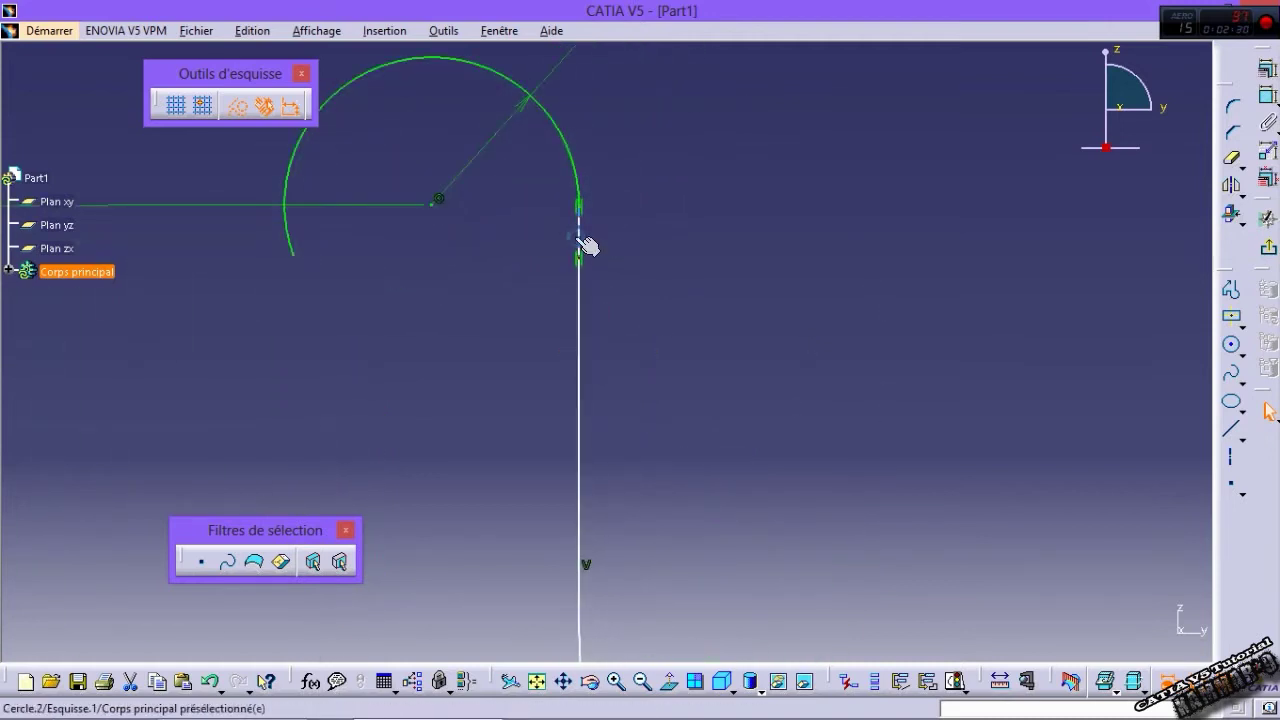
# Step: Drag the line's top end into a connecting curve and give it a 50 mm radius
pyautogui.moveTo(588, 245); pyautogui.dragTo(509, 410)
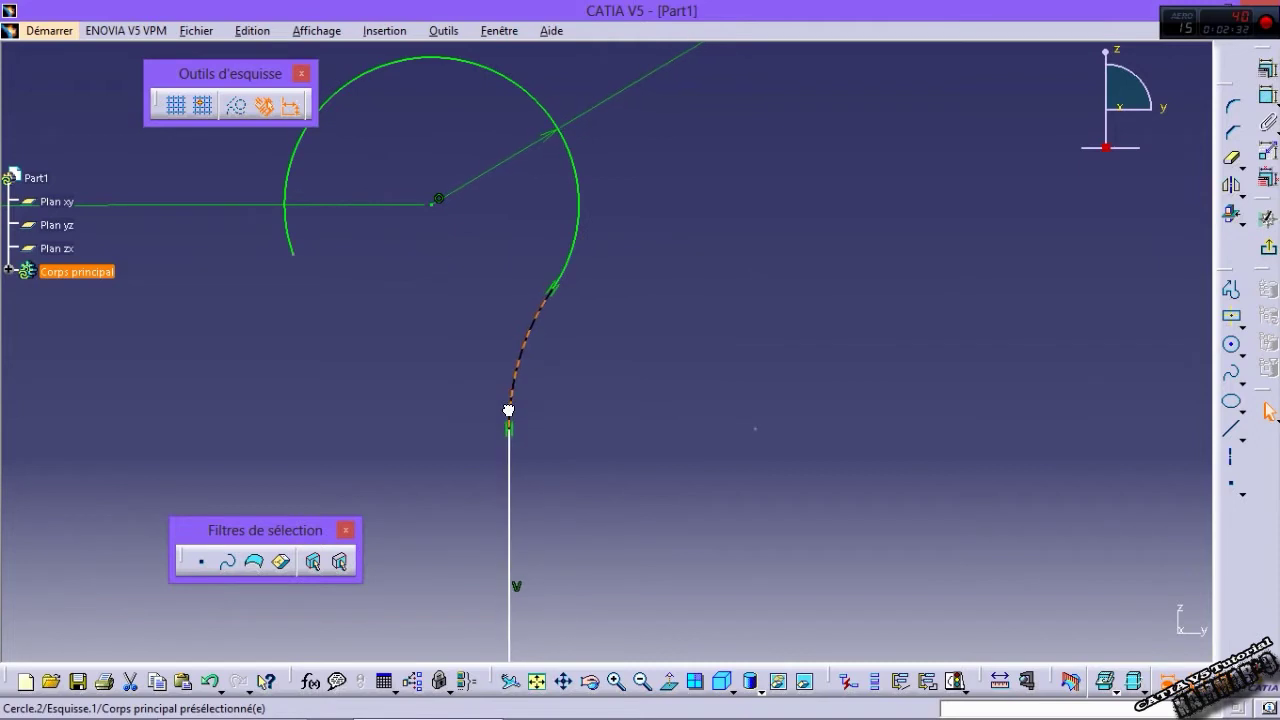
pyautogui.moveTo(623, 434); pyautogui.dragTo(755, 416, button='middle')
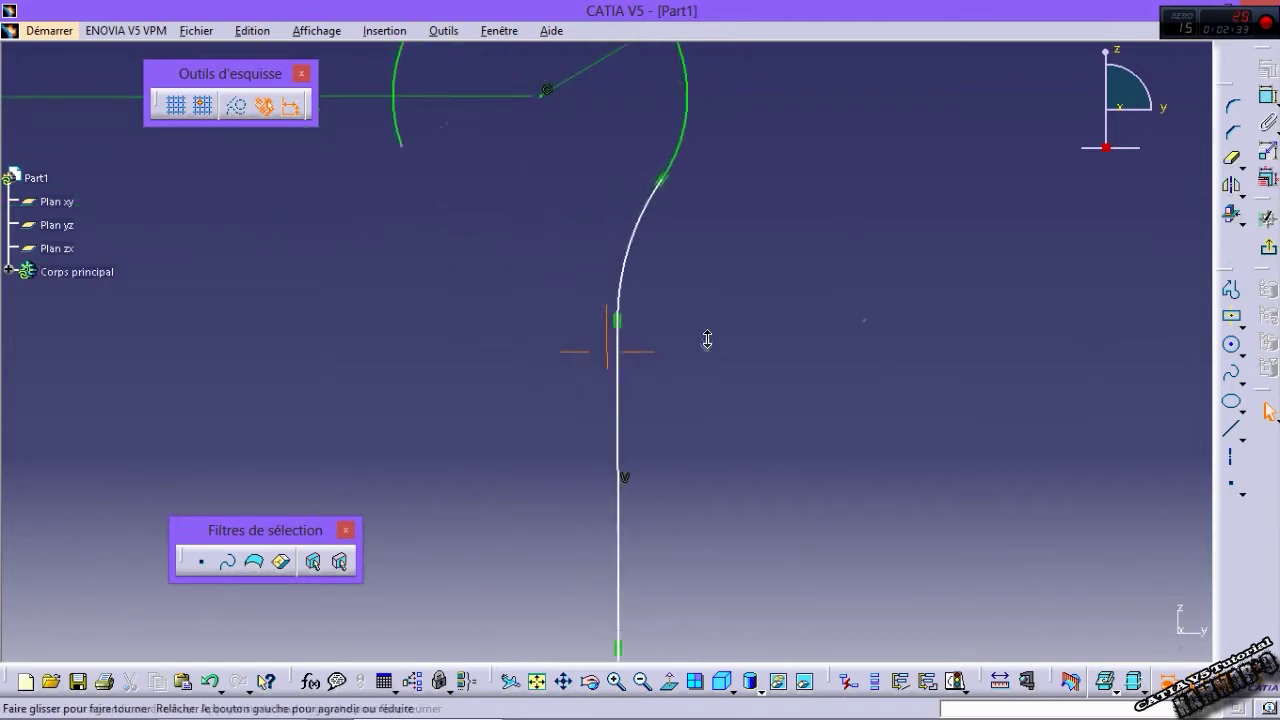
pyautogui.click(1262, 116)
pyautogui.click(622, 292)
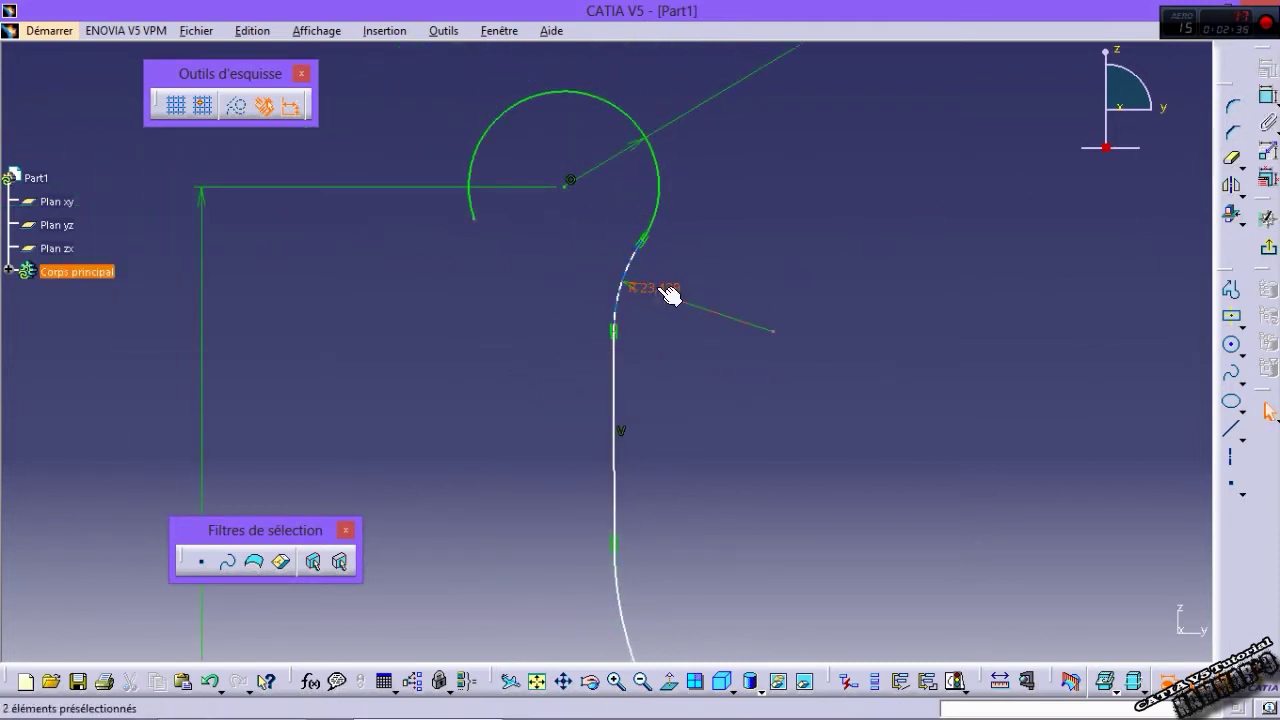
pyautogui.doubleClick(662, 292)
pyautogui.write('50')
pyautogui.press('Return')
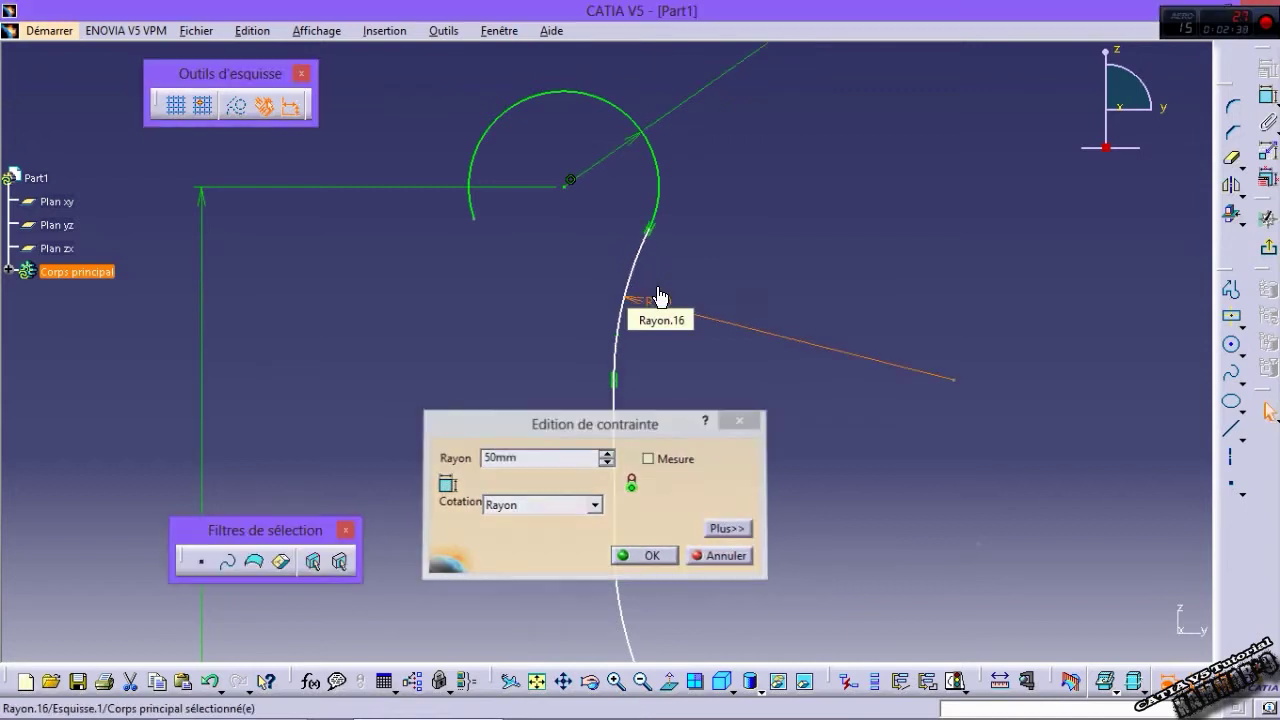
pyautogui.press('Return')
pyautogui.moveTo(654, 351); pyautogui.dragTo(862, 339, button='middle')
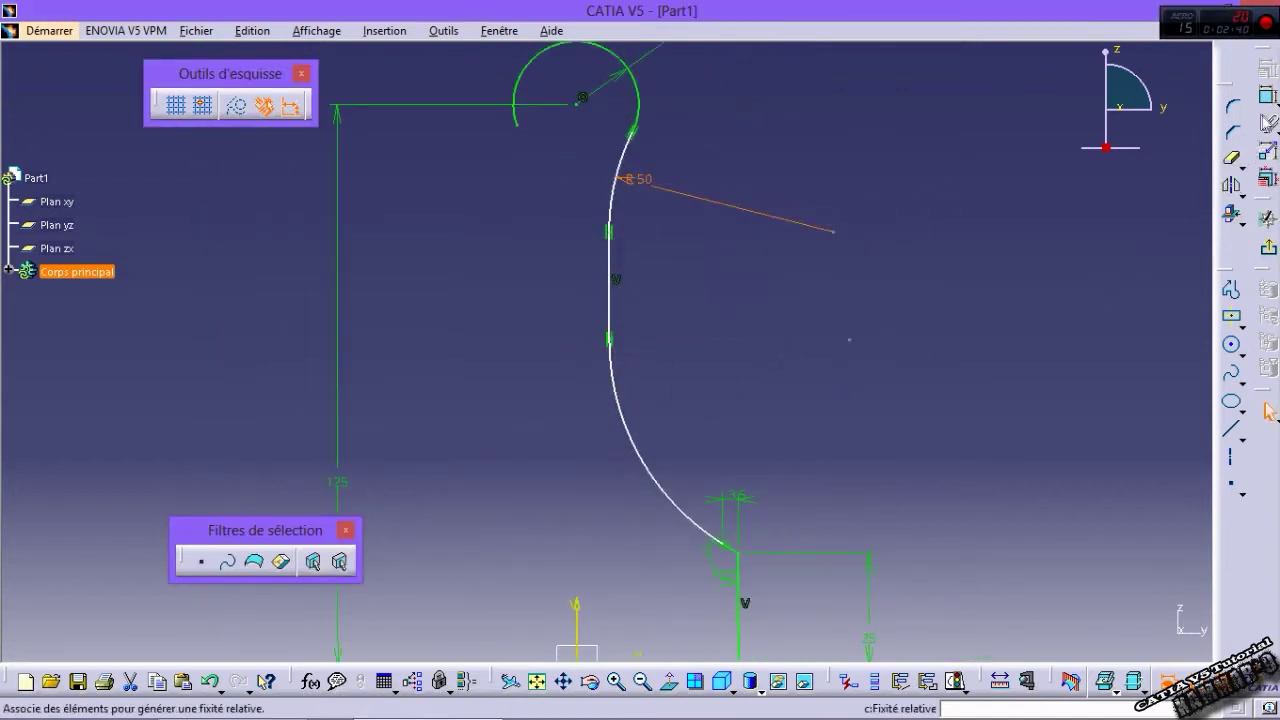
# Step: Give the lower connecting curve a 50 mm radius
pyautogui.click(1266, 122)
pyautogui.click(670, 482)
pyautogui.click(686, 445)
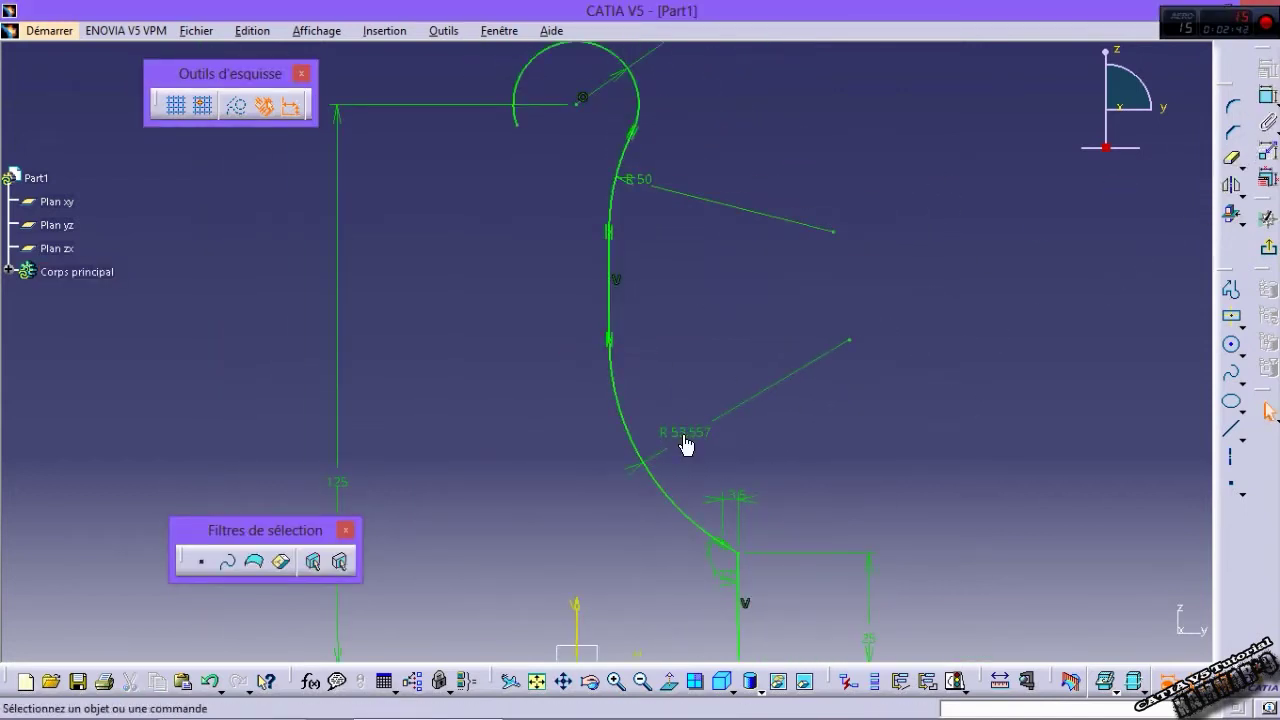
pyautogui.doubleClick(692, 438)
pyautogui.press('Return')
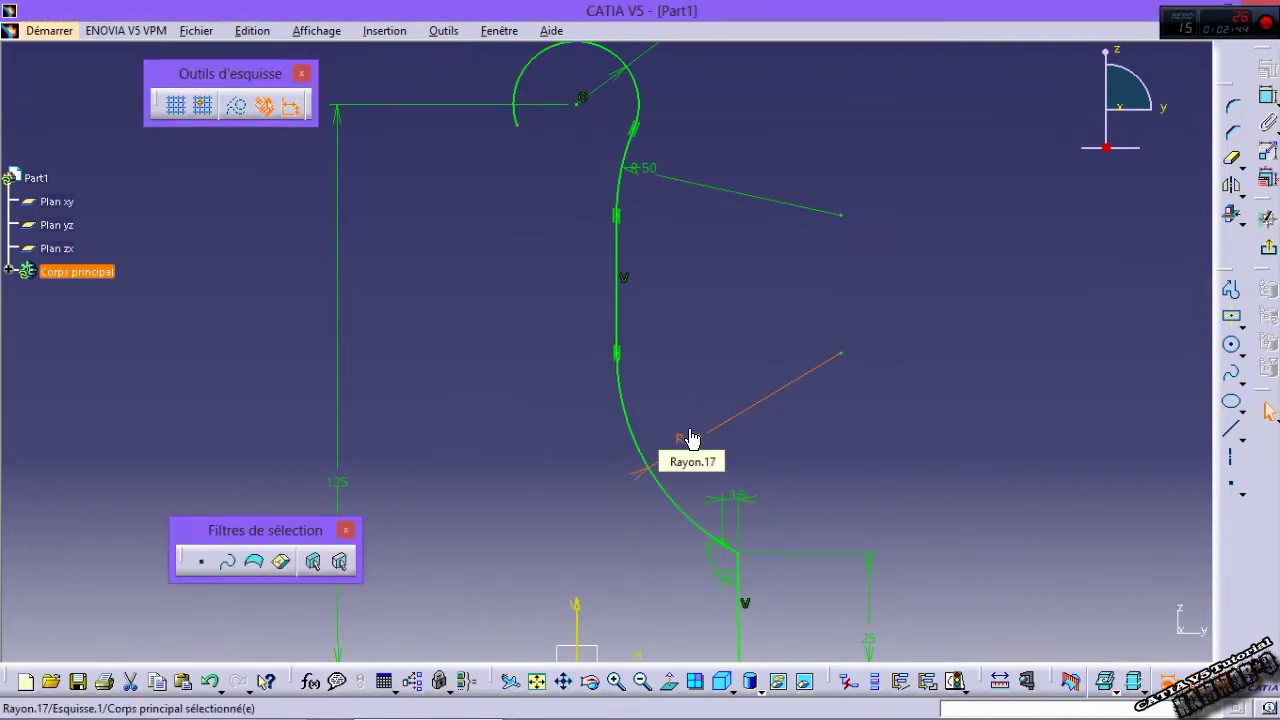
pyautogui.moveTo(737, 400)
pyautogui.mouseDown(button='middle')
pyautogui.moveTo(907, 255)
pyautogui.moveTo(900, 303)
pyautogui.moveTo(826, 426)
pyautogui.mouseUp(button='middle')
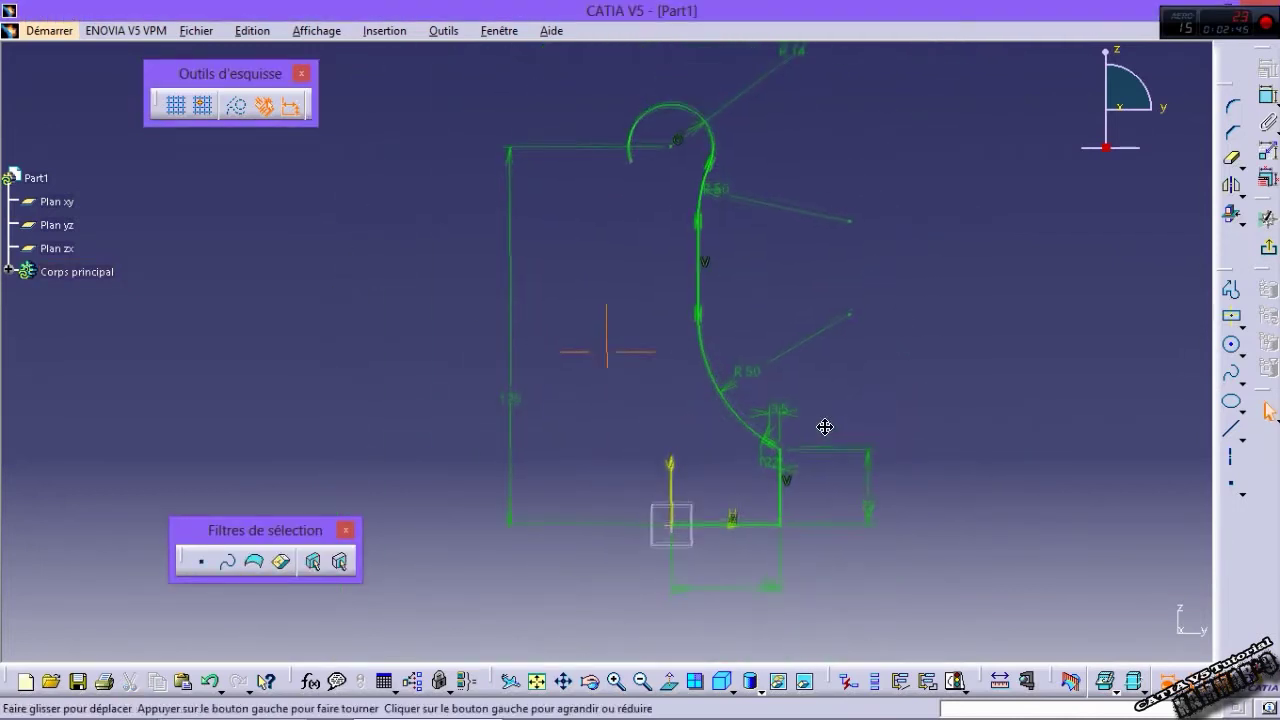
pyautogui.click(1231, 344)
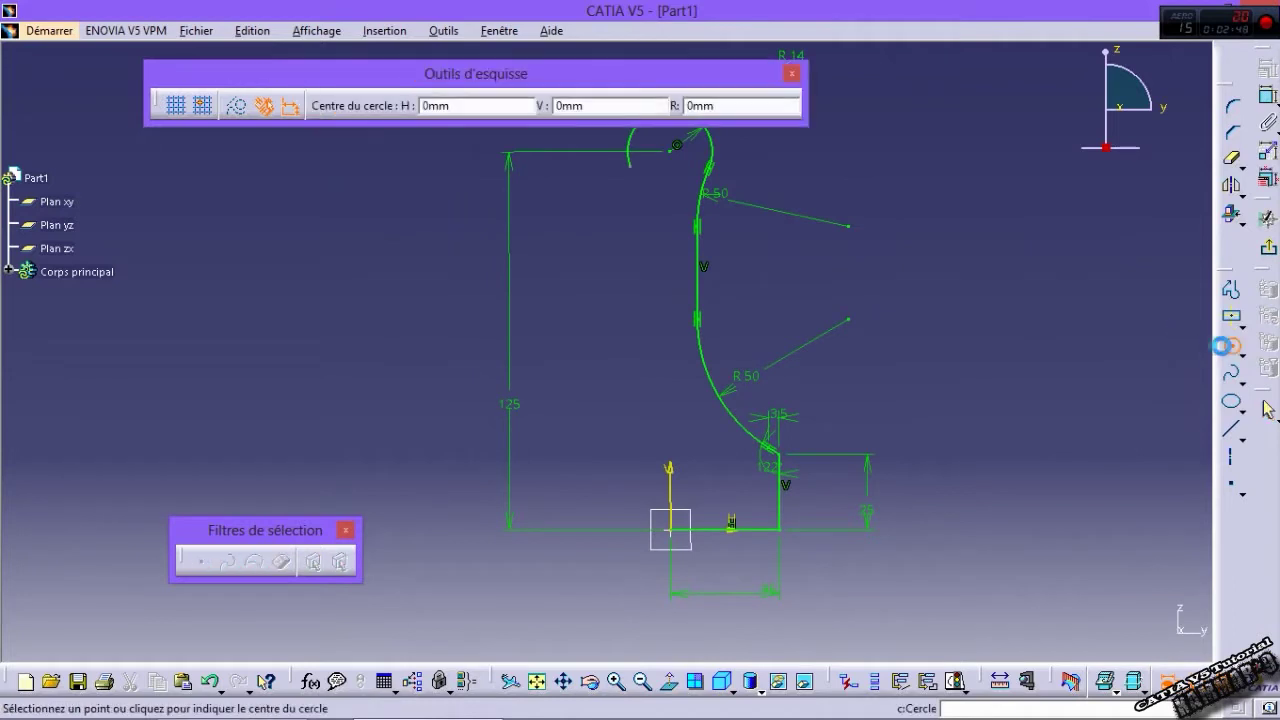
# Step: Draw a circle centred on the origin and set its diameter to 50 mm
pyautogui.click(671, 529)
pyautogui.click(716, 460)
pyautogui.click(1267, 95)
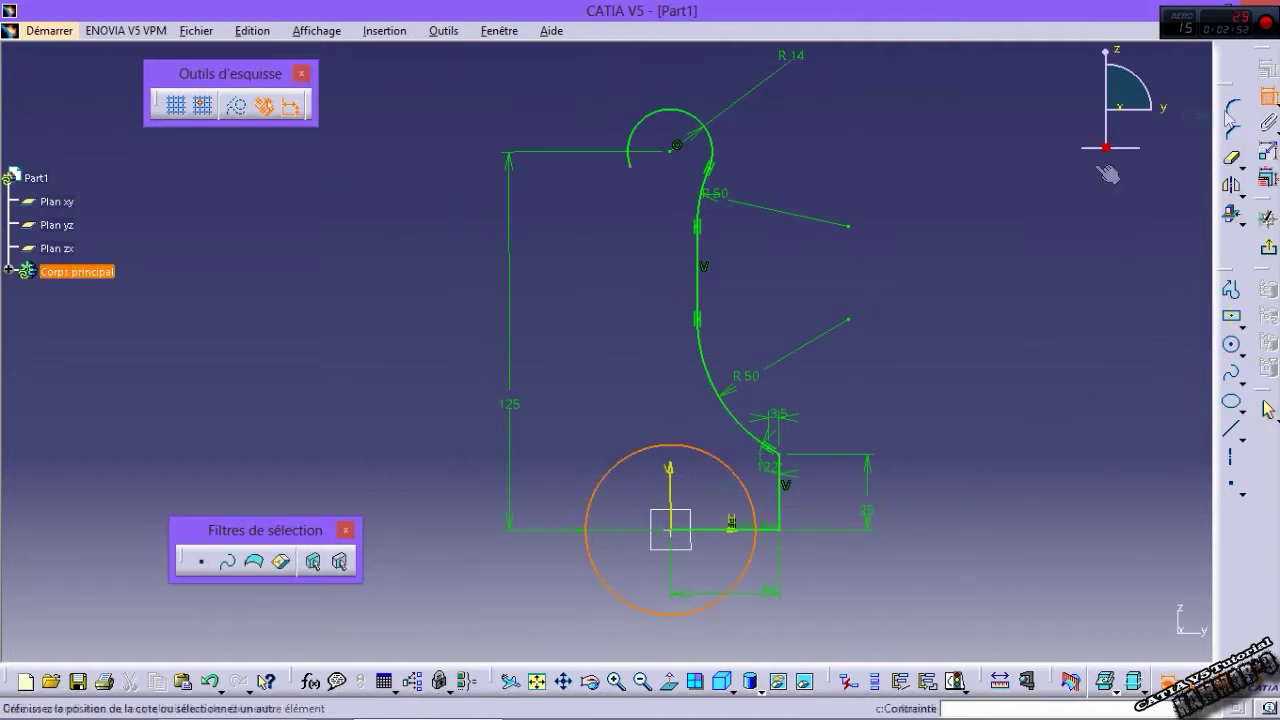
pyautogui.click(622, 462)
pyautogui.doubleClick(606, 412)
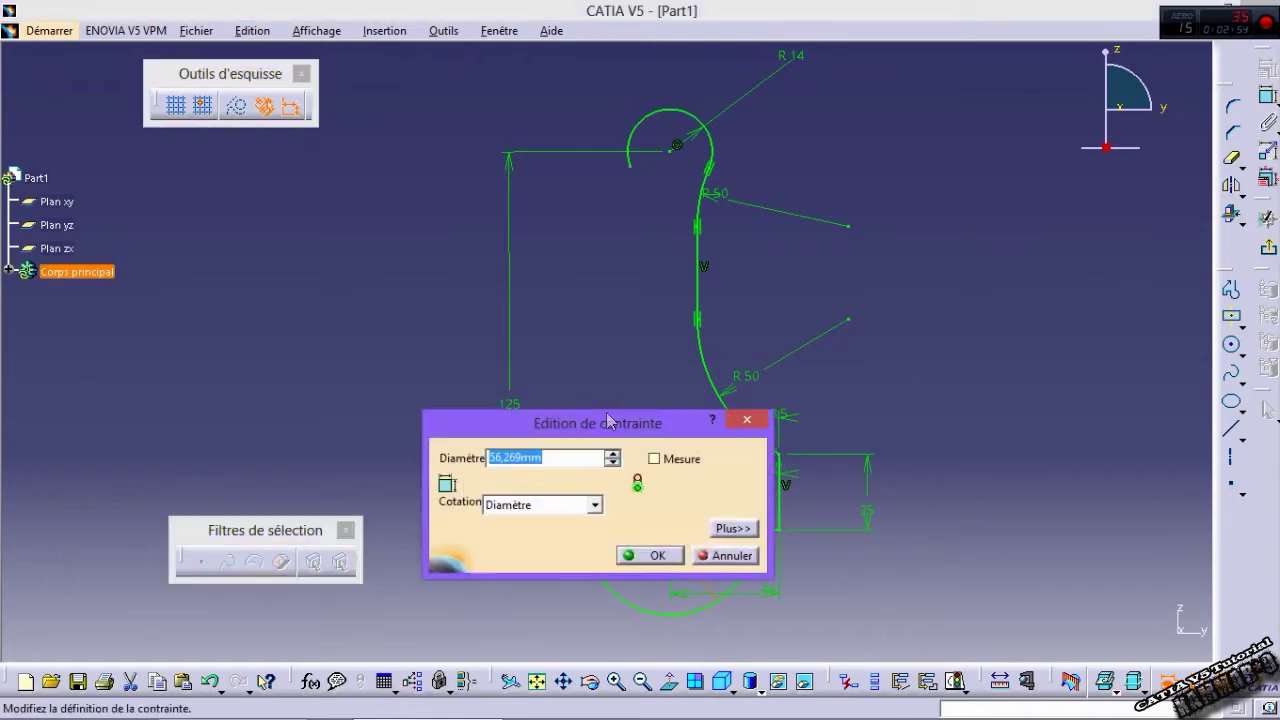
pyautogui.write('50')
pyautogui.press('Return')
pyautogui.moveTo(608, 423)
pyautogui.mouseDown(button='middle')
pyautogui.moveTo(565, 330)
pyautogui.moveTo(663, 214)
pyautogui.mouseUp(button='middle')
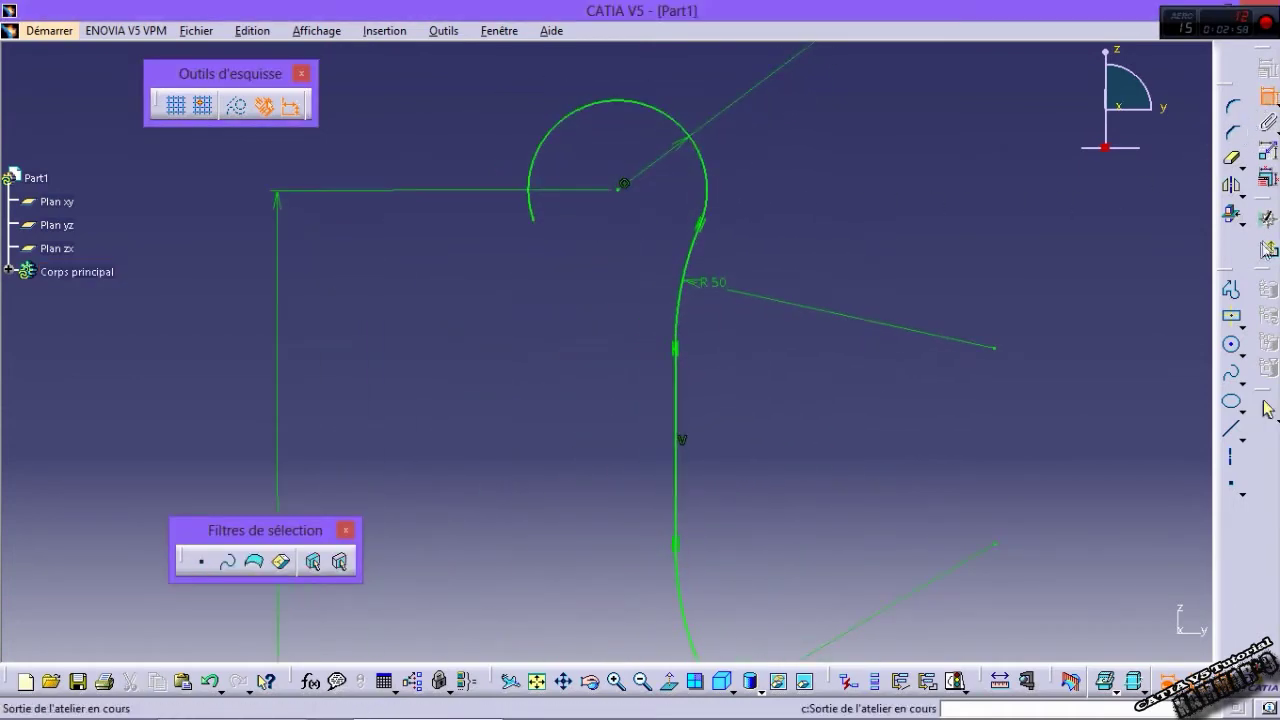
# Step: Draw a small circle in the top arc, then delete it and its conflicting dimension
pyautogui.click(1231, 344)
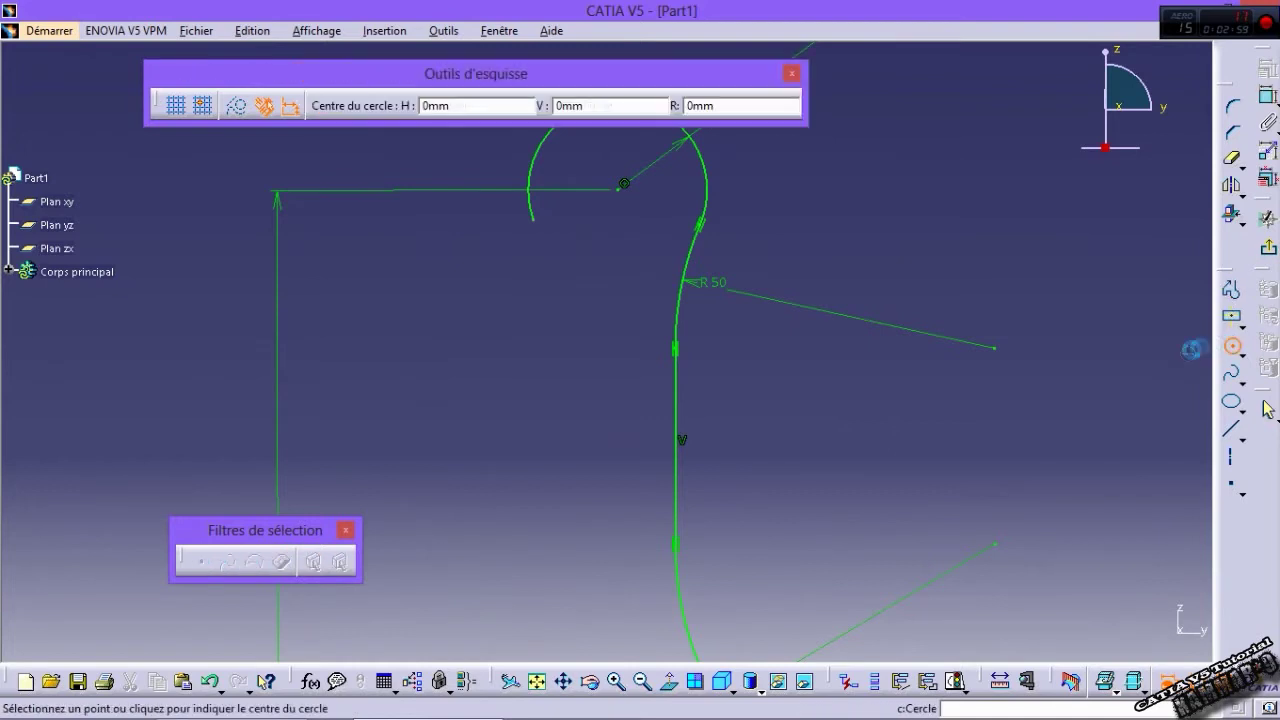
pyautogui.click(622, 185)
pyautogui.click(628, 246)
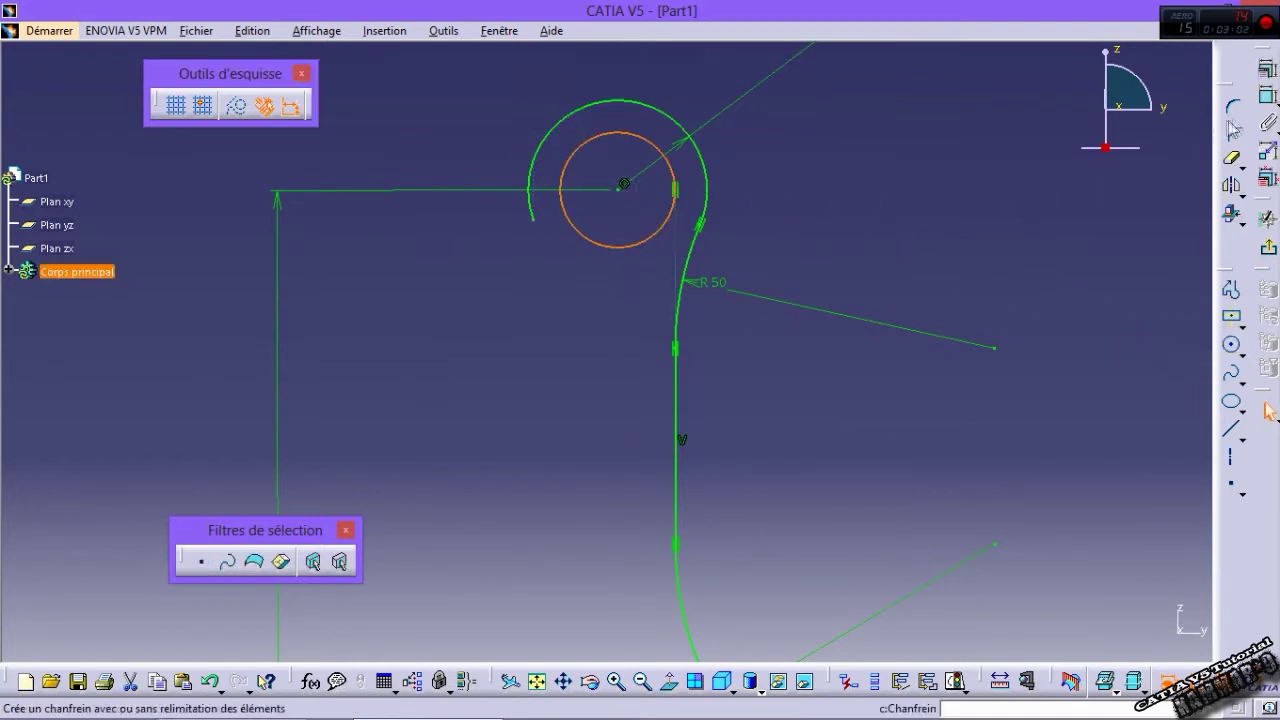
pyautogui.click(519, 296)
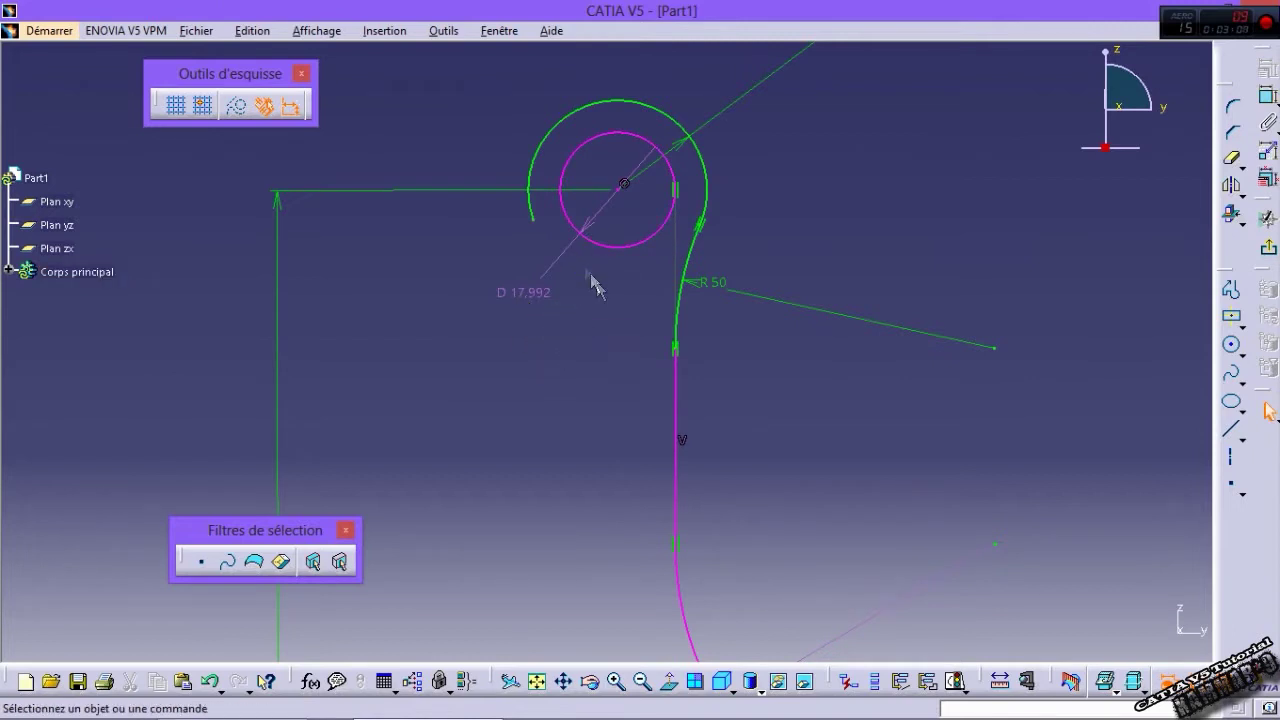
pyautogui.click(533, 293)
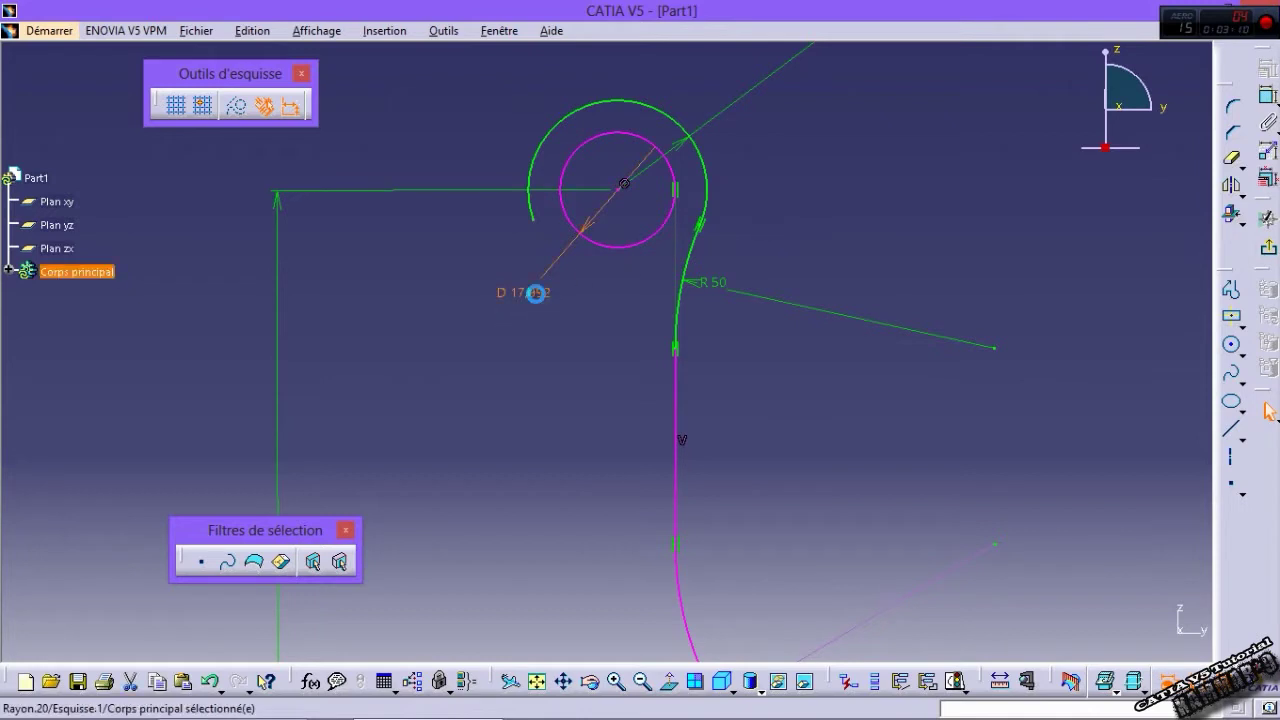
pyautogui.press('Delete')
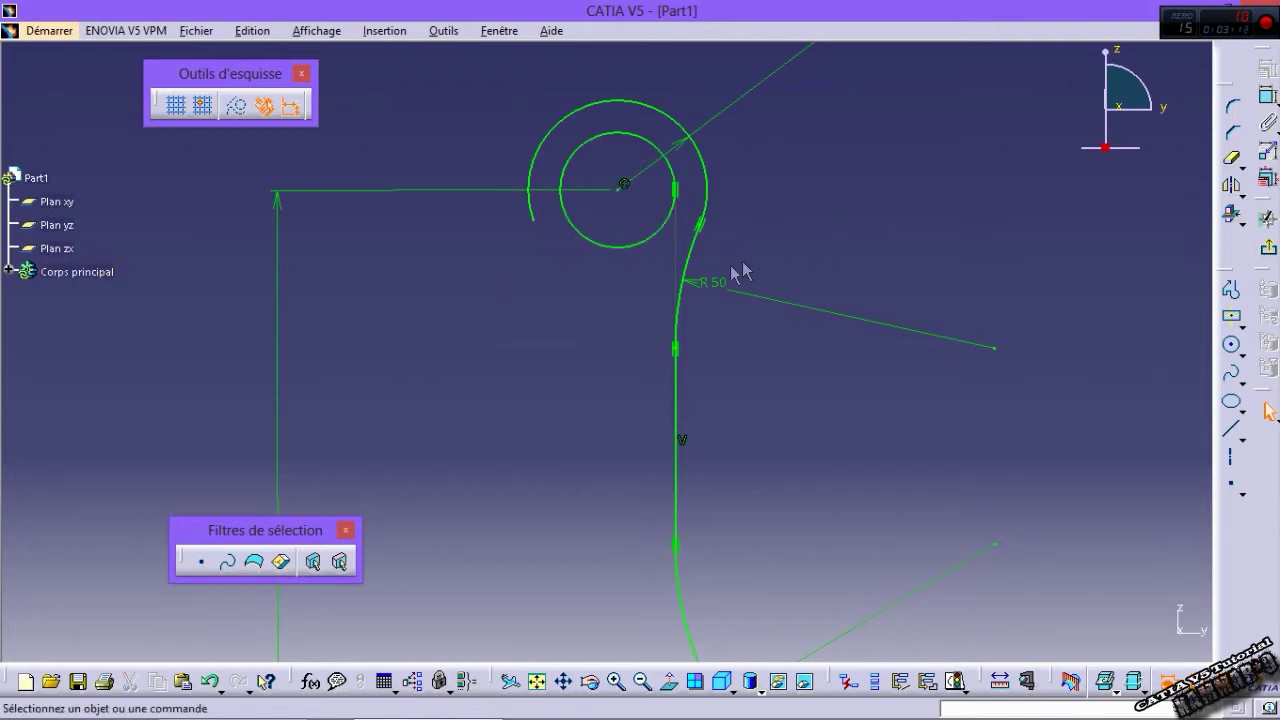
pyautogui.click(624, 250)
pyautogui.press('Delete')
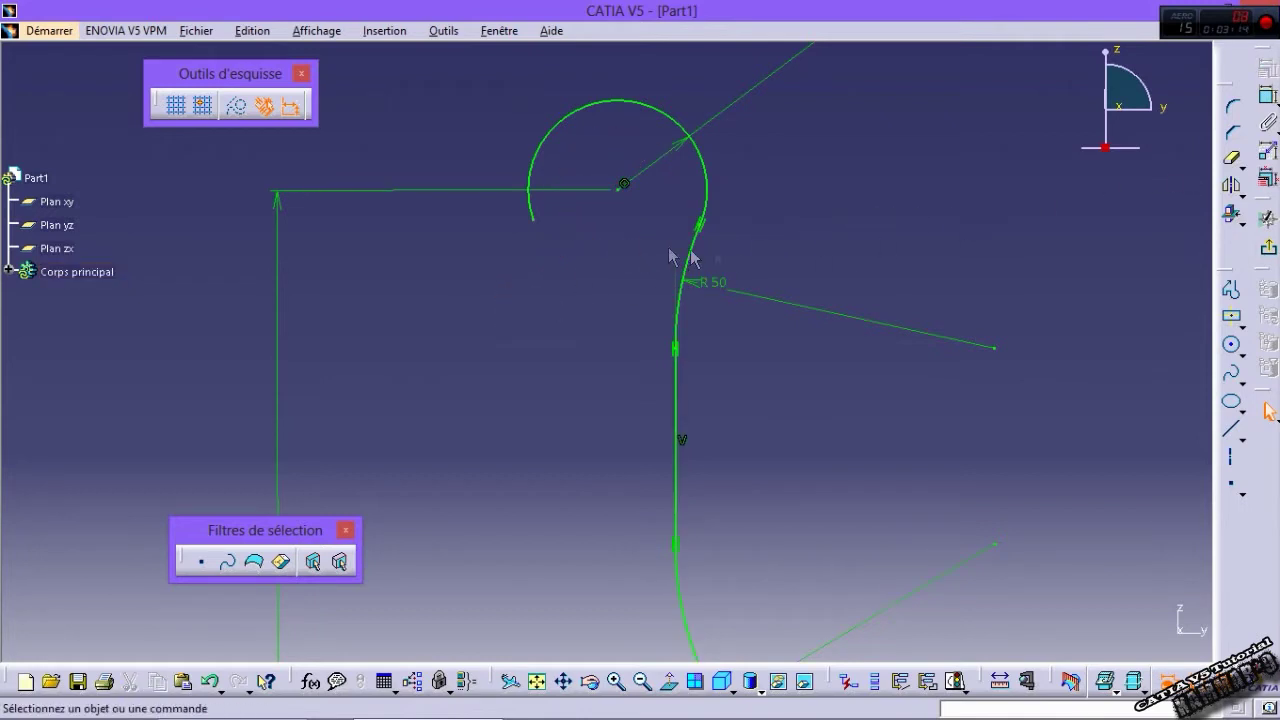
# Step: Redraw the circle at the top arc's centre with an 18 mm diameter
pyautogui.click(1231, 344)
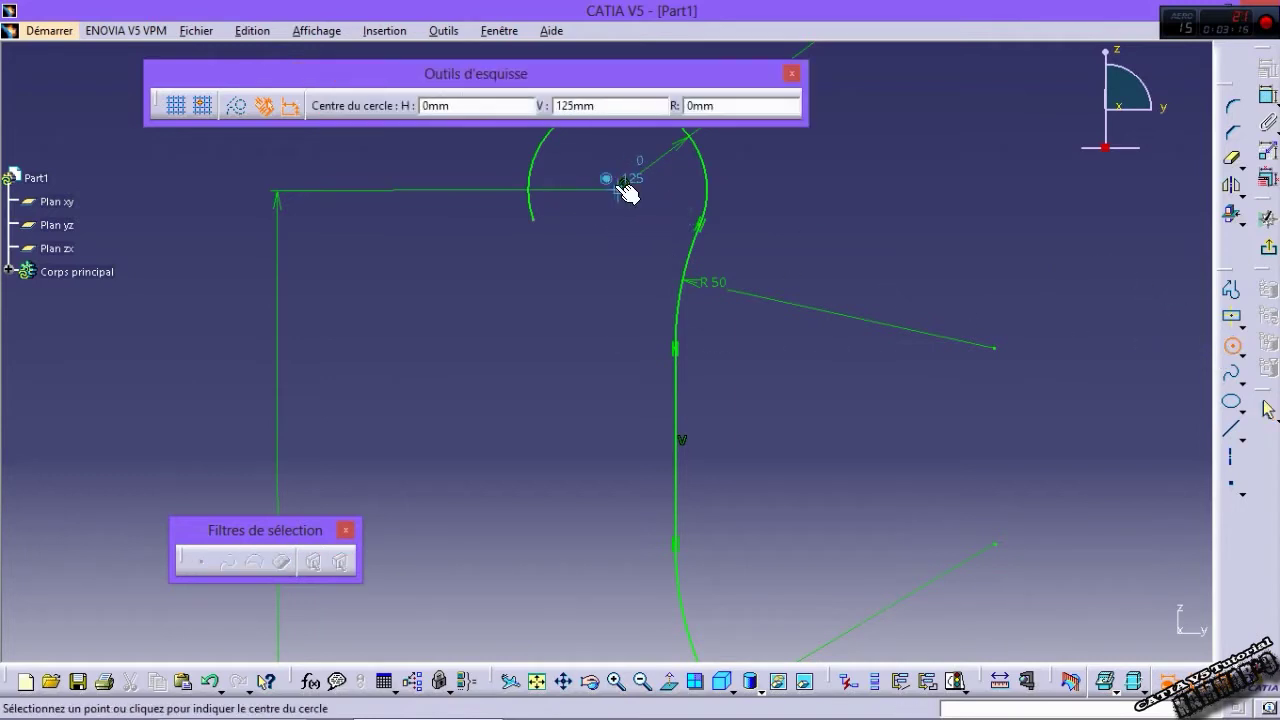
pyautogui.click(619, 188)
pyautogui.click(578, 248)
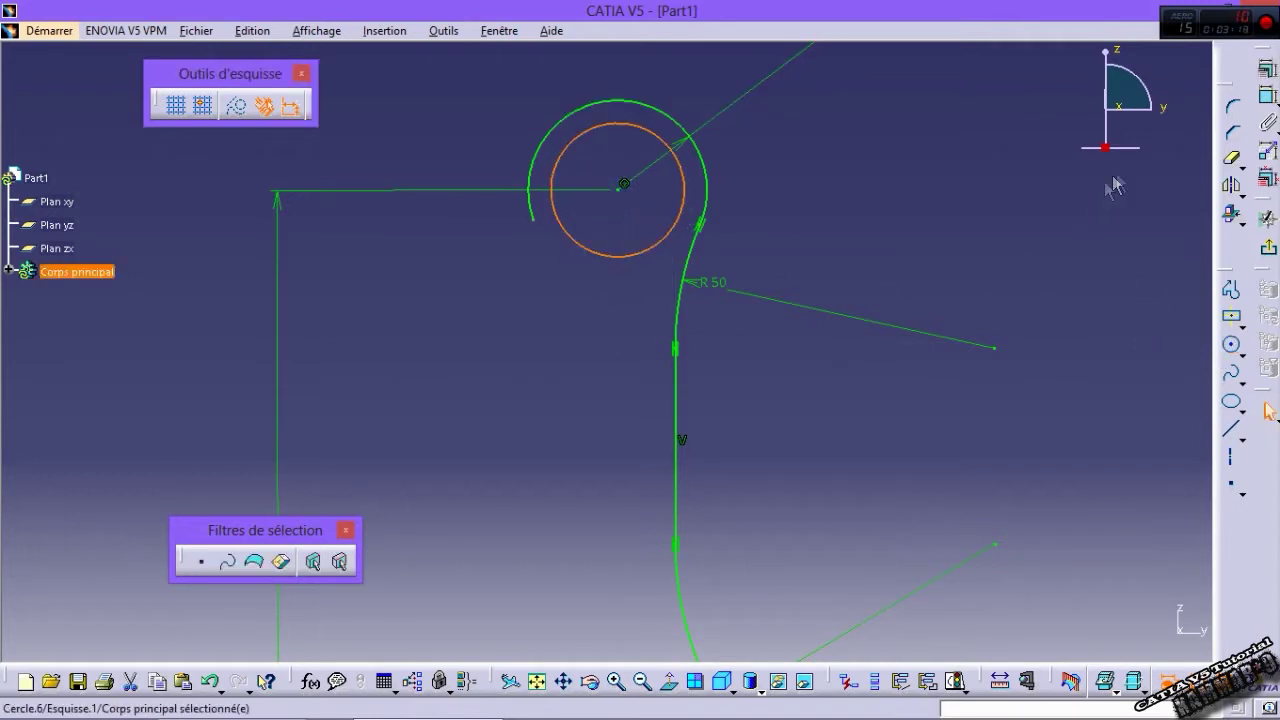
pyautogui.click(1231, 288)
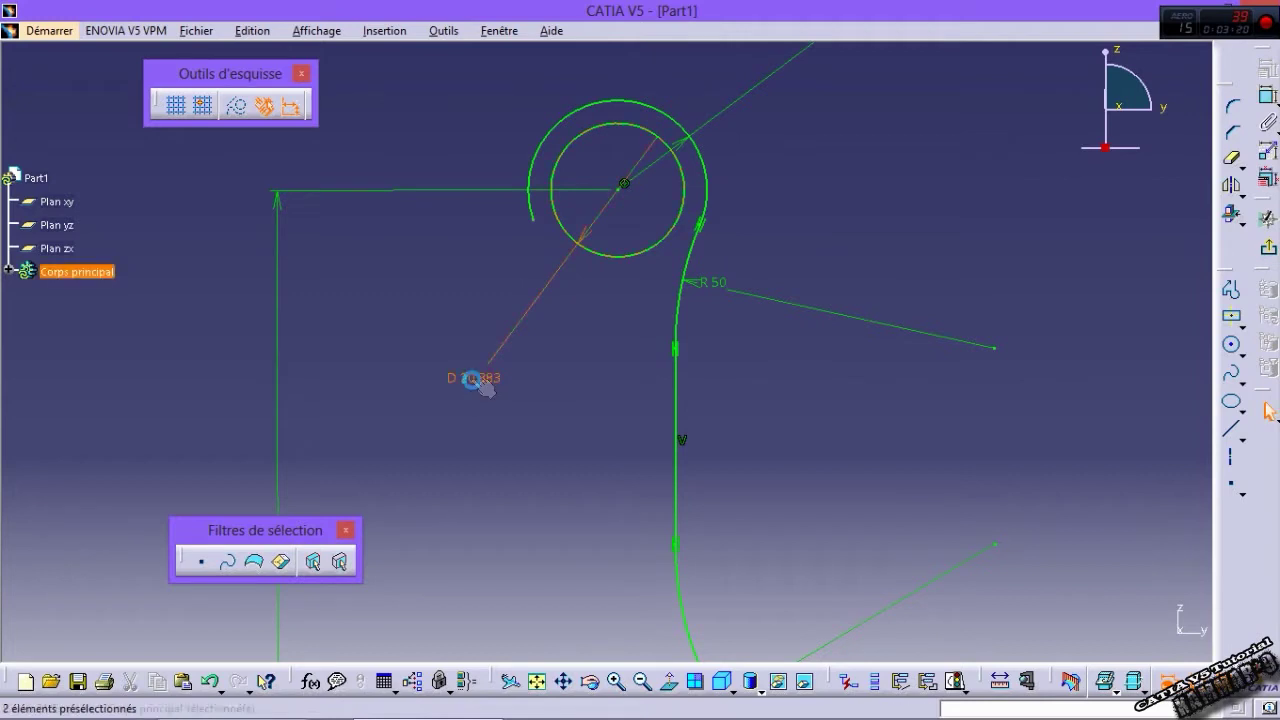
pyautogui.click(472, 380)
pyautogui.doubleClick(466, 377)
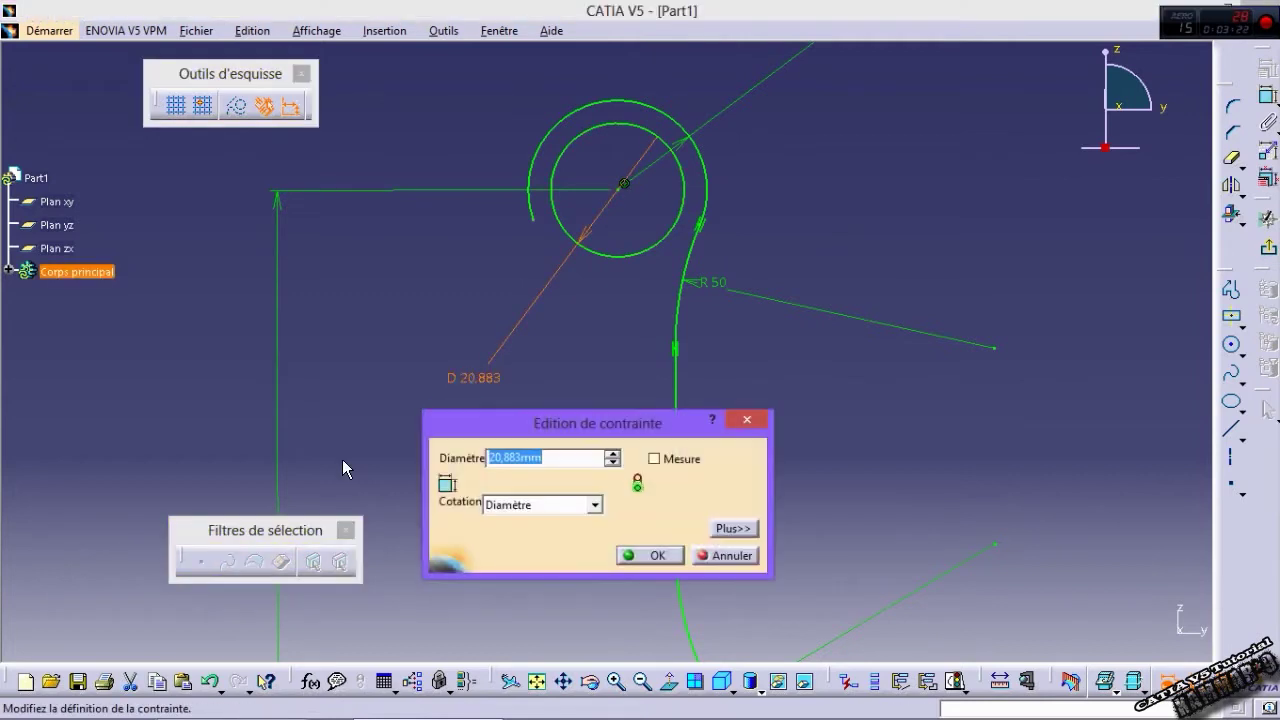
pyautogui.write('18')
pyautogui.press('Return')
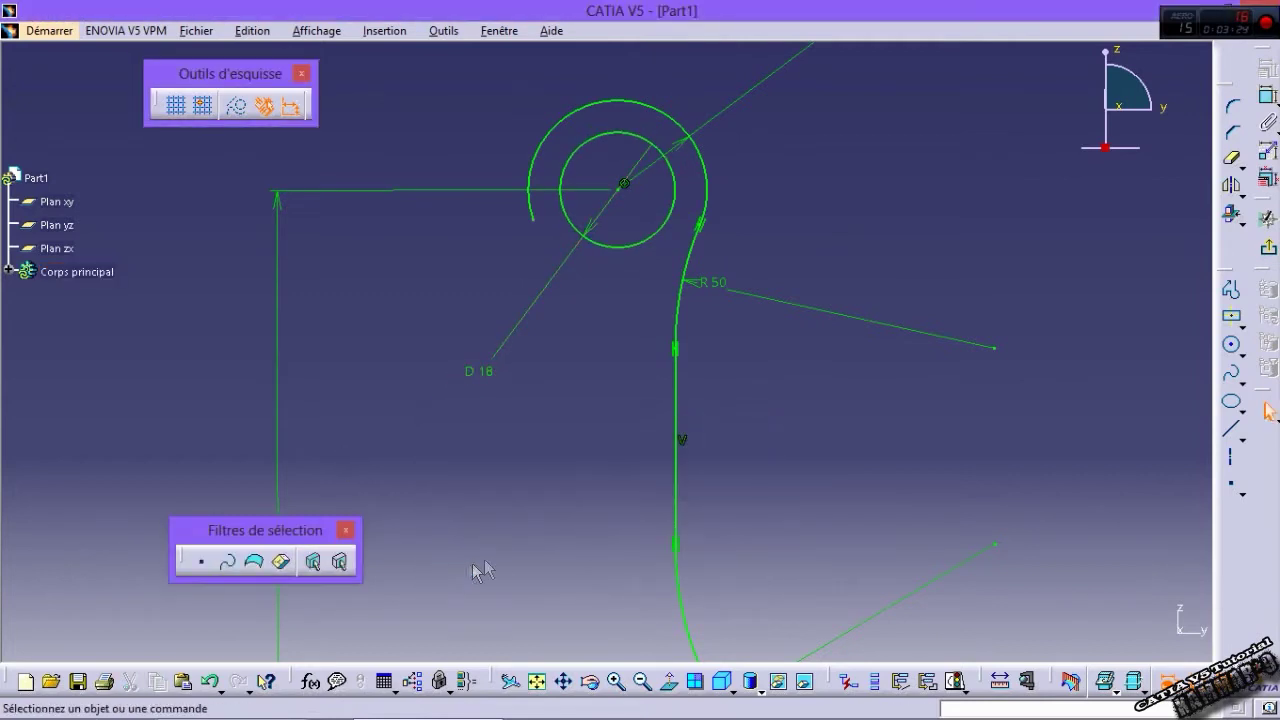
# Step: Draw a vertical axis from the lower circle's centre up through the top circle
pyautogui.moveTo(496, 553)
pyautogui.mouseDown(button='middle')
pyautogui.moveTo(511, 539)
pyautogui.moveTo(534, 632)
pyautogui.mouseUp(button='middle')
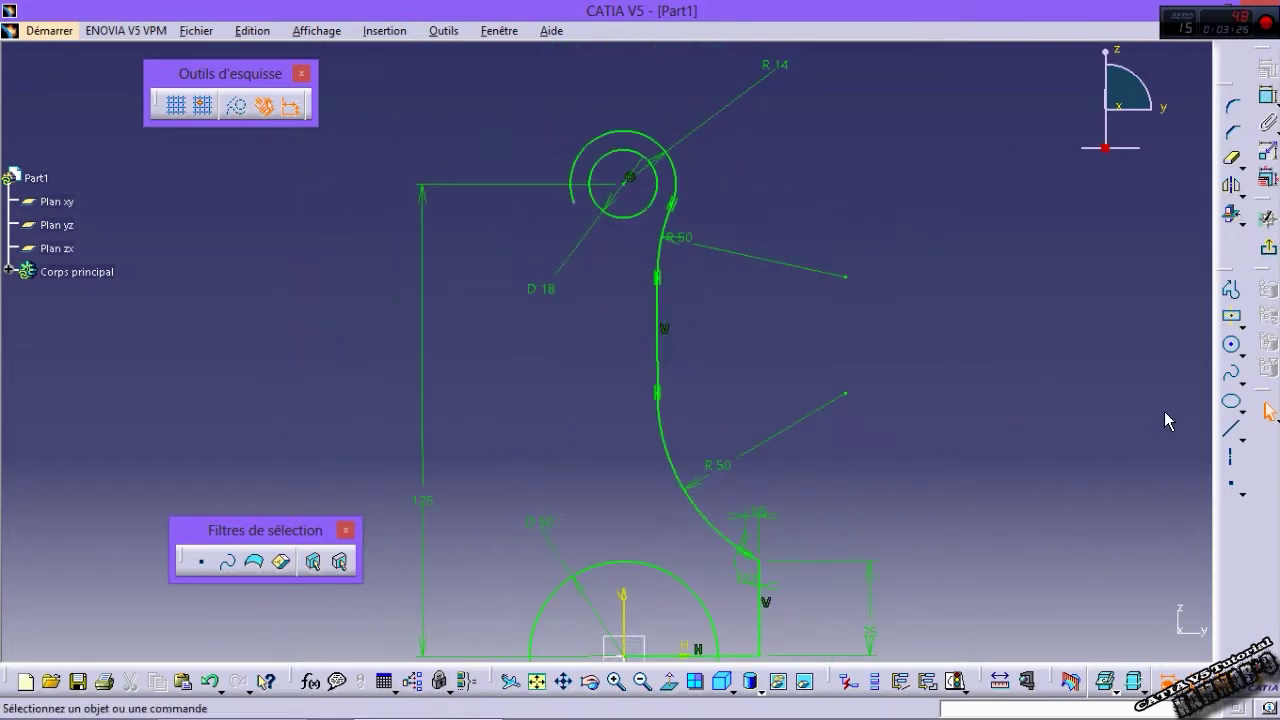
pyautogui.click(1231, 457)
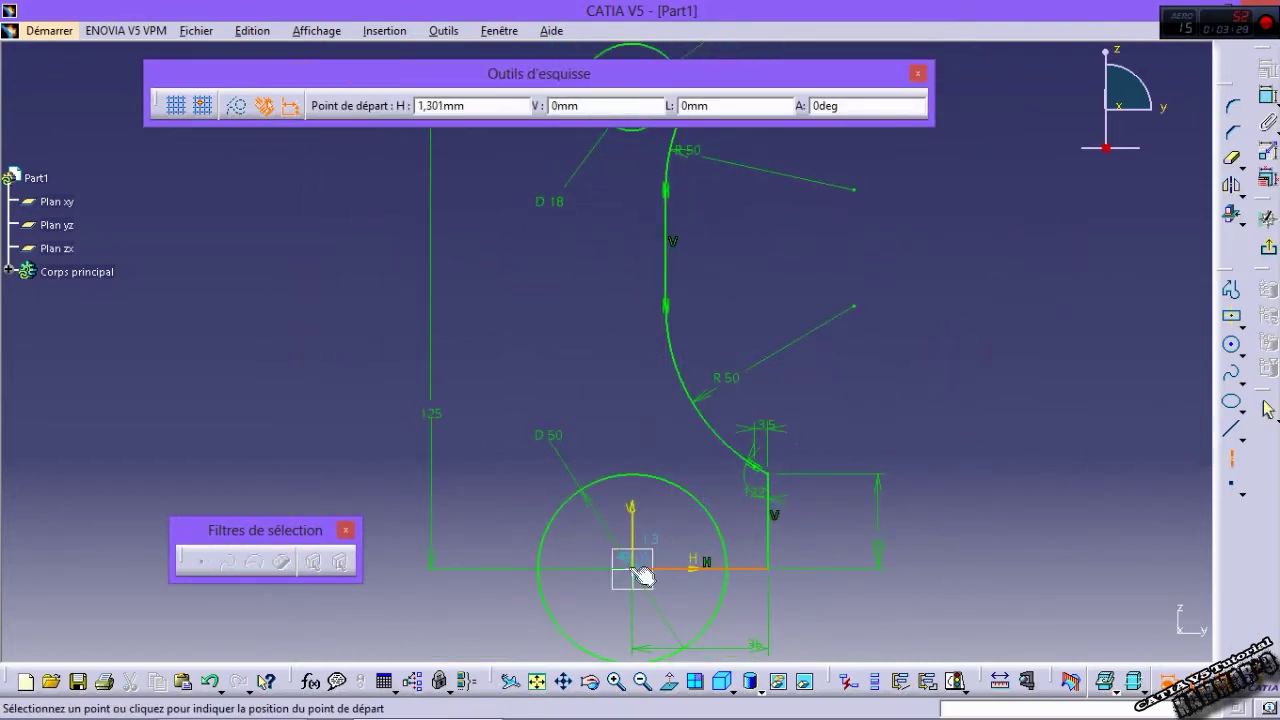
pyautogui.click(632, 569)
pyautogui.moveTo(612, 300); pyautogui.dragTo(616, 580, button='middle')
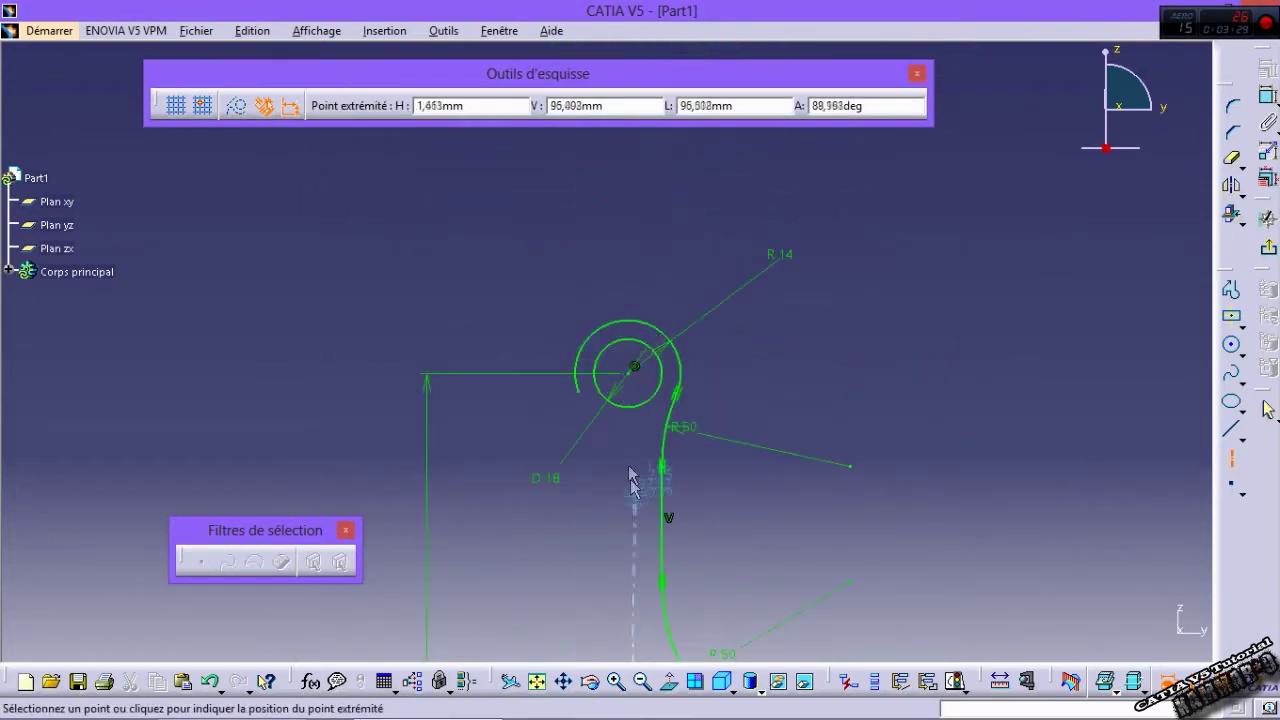
pyautogui.click(628, 290)
pyautogui.moveTo(768, 475); pyautogui.dragTo(884, 318, button='middle')
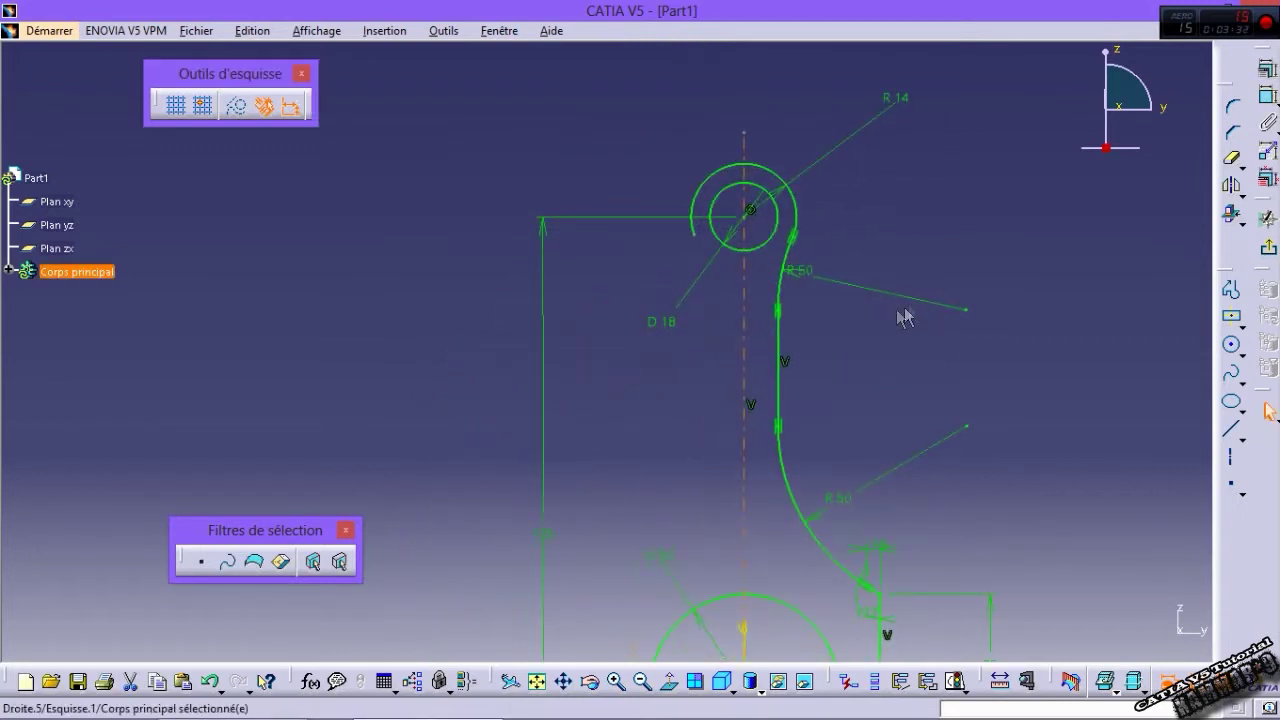
pyautogui.click(1231, 157)
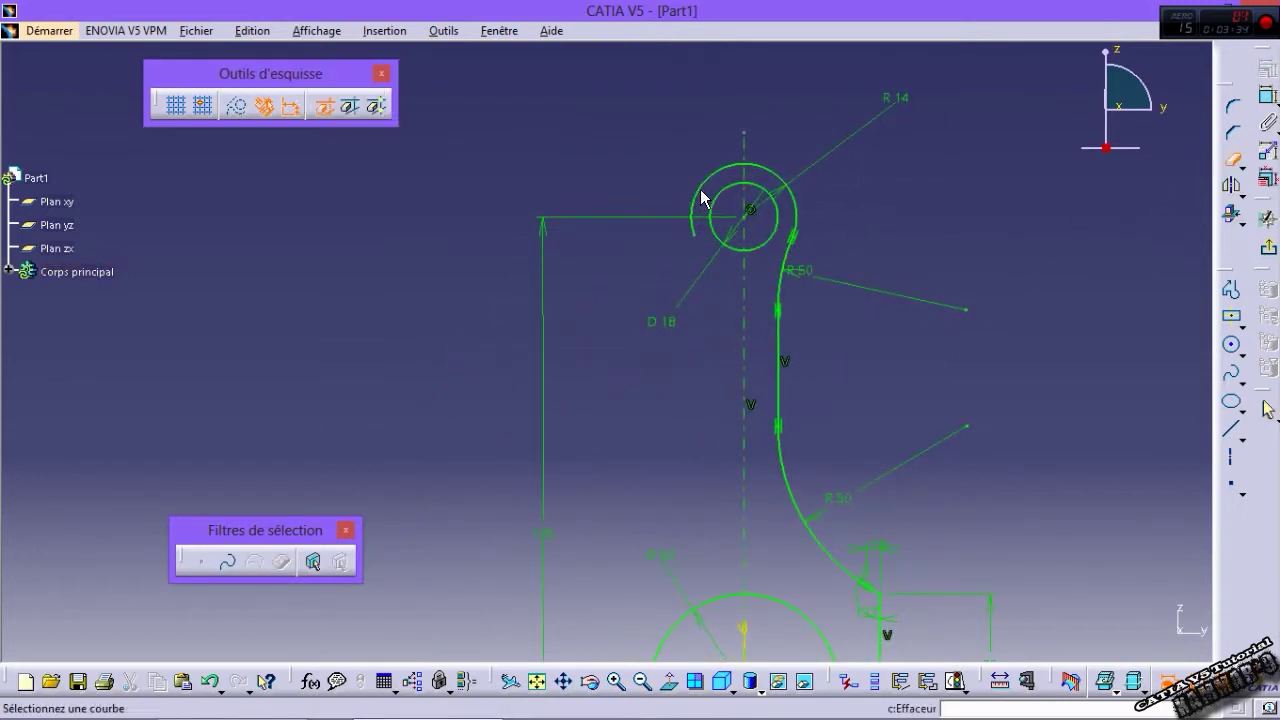
# Step: Trim the excess piece near the top arc and the bottom line inside the lower circle
pyautogui.click(695, 210)
pyautogui.moveTo(694, 420); pyautogui.dragTo(672, 215, button='middle')
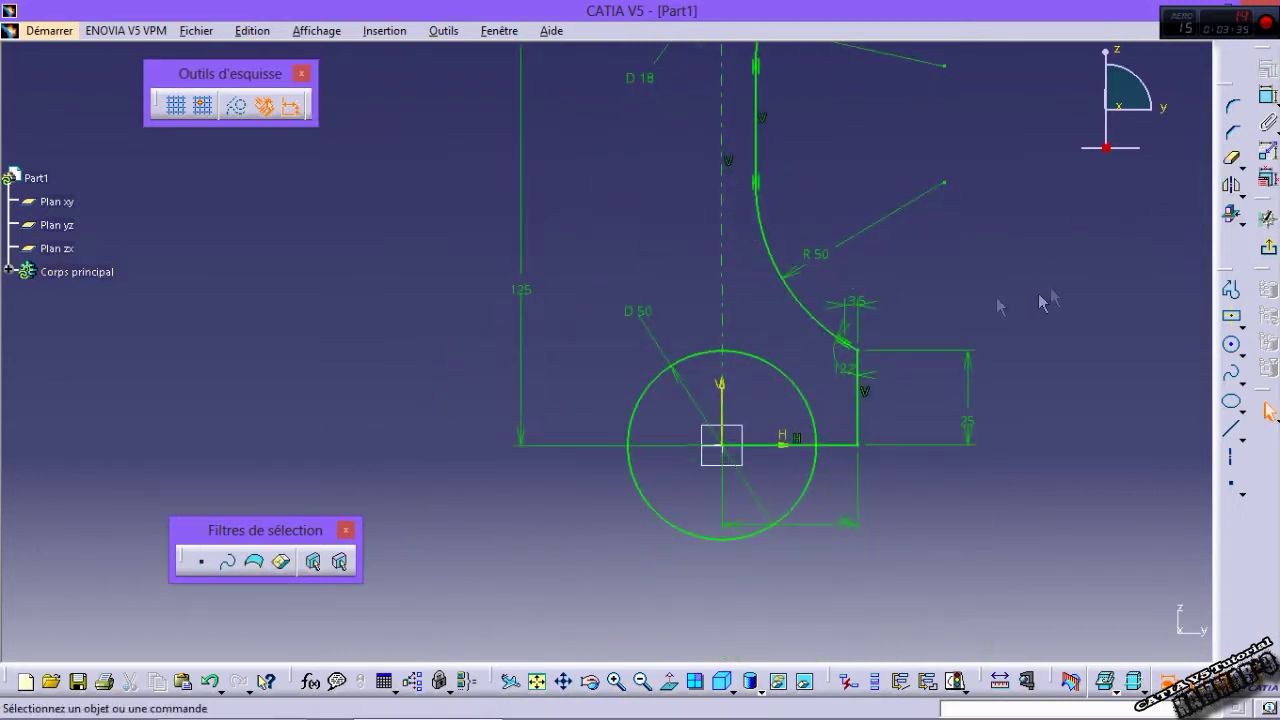
pyautogui.click(1231, 157)
pyautogui.click(797, 445)
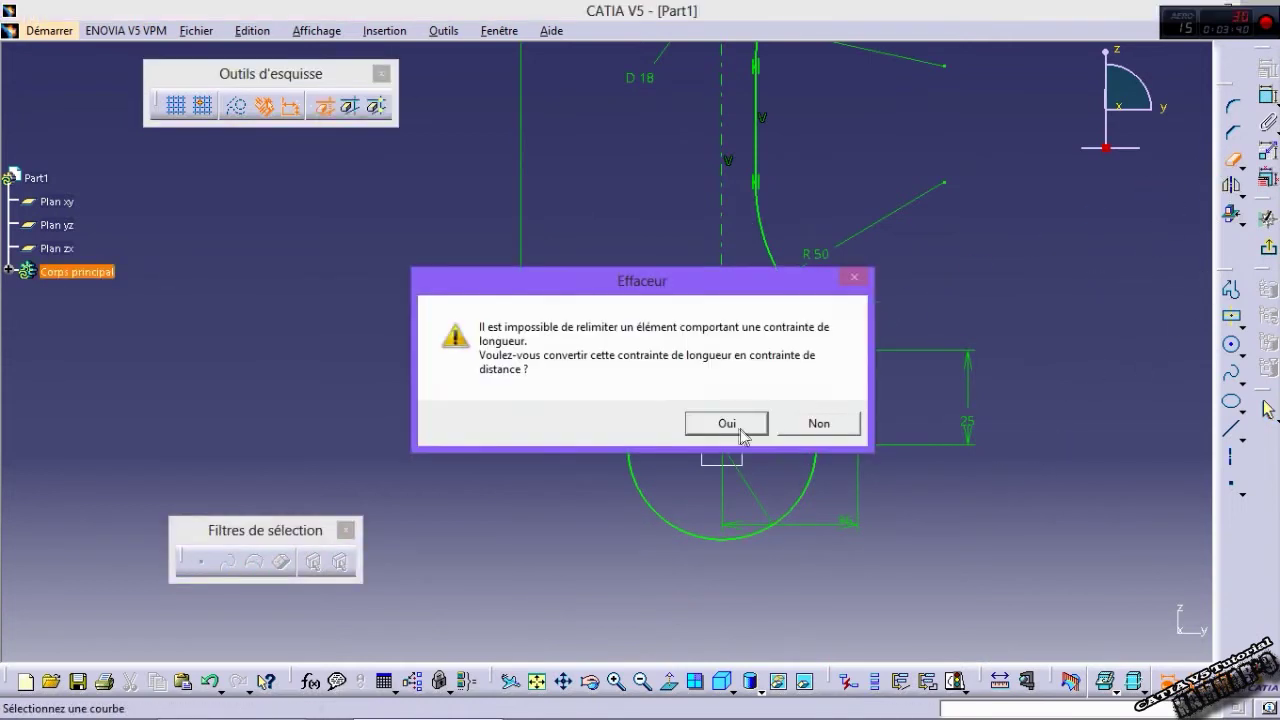
pyautogui.click(738, 432)
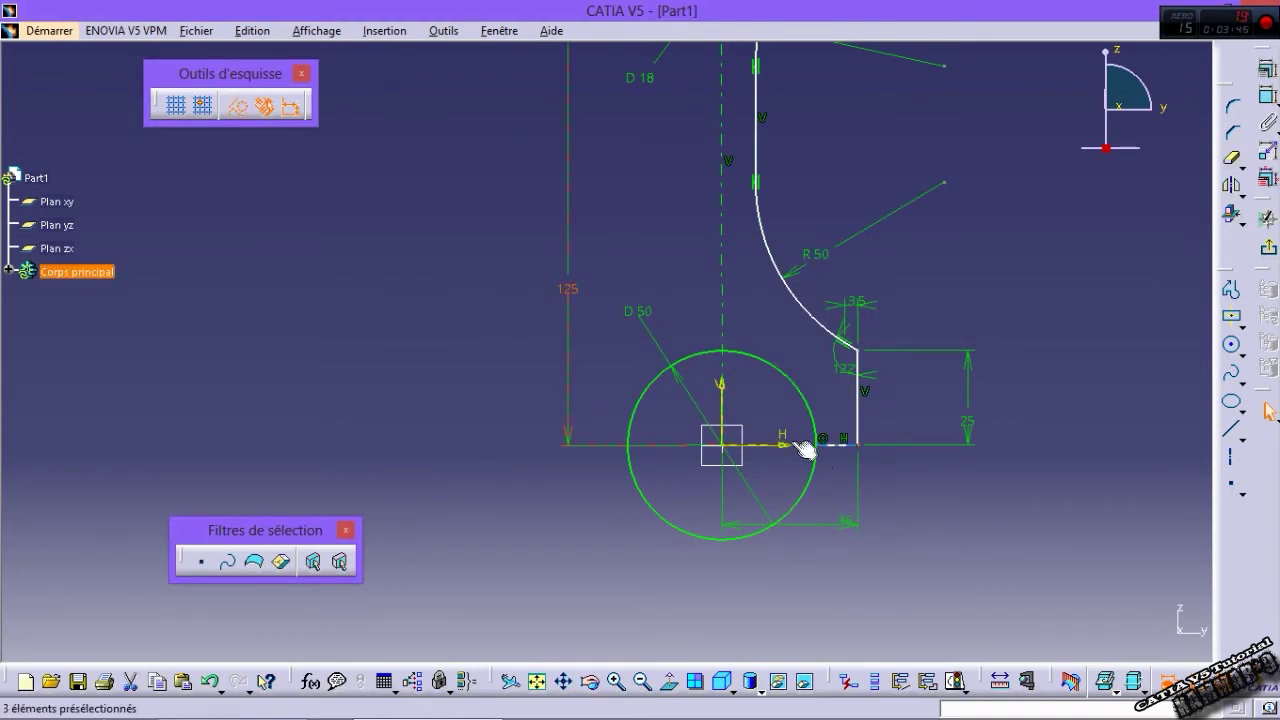
# Step: Make the bottom line's end coincident with the lower circle
pyautogui.click(1070, 681)
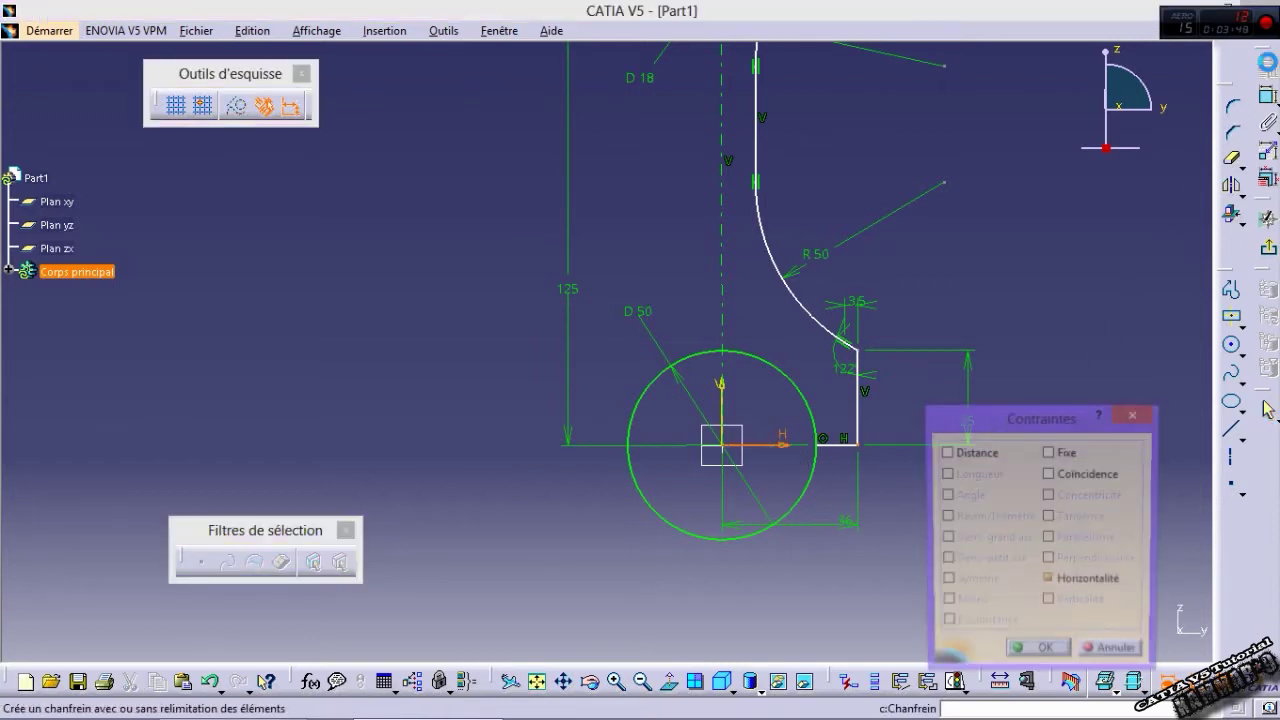
pyautogui.click(1050, 476)
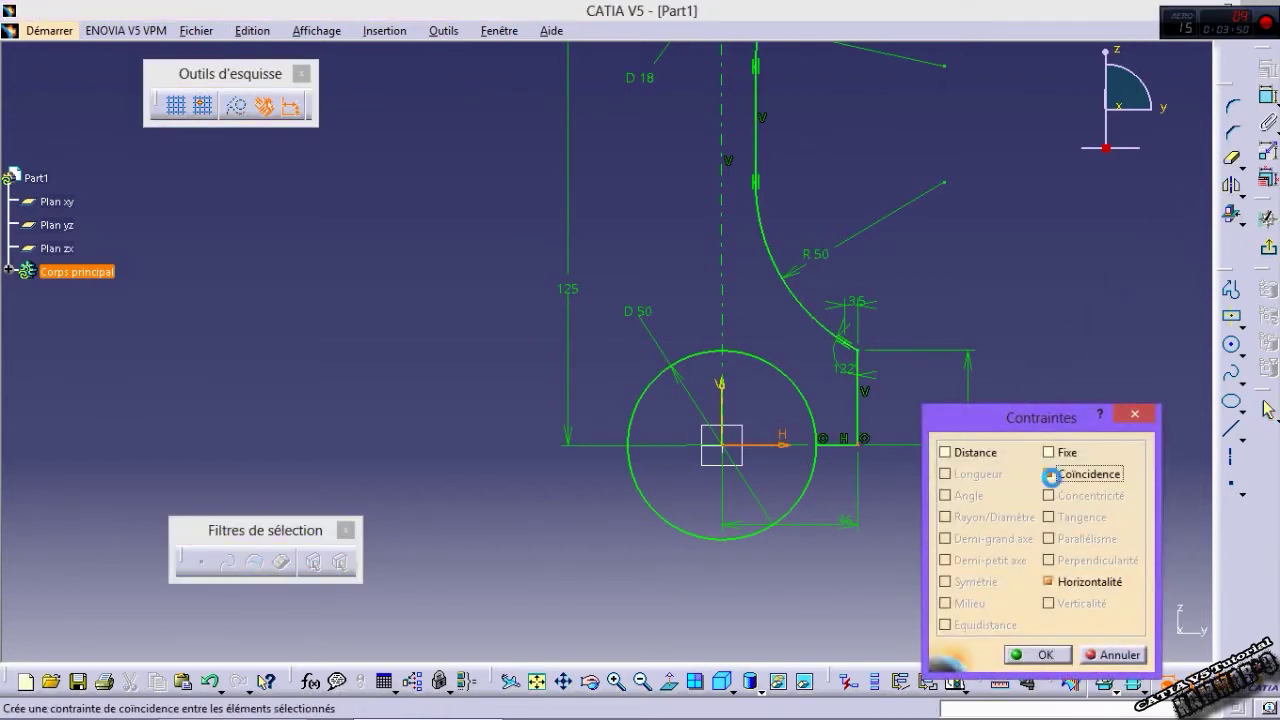
pyautogui.click(1033, 656)
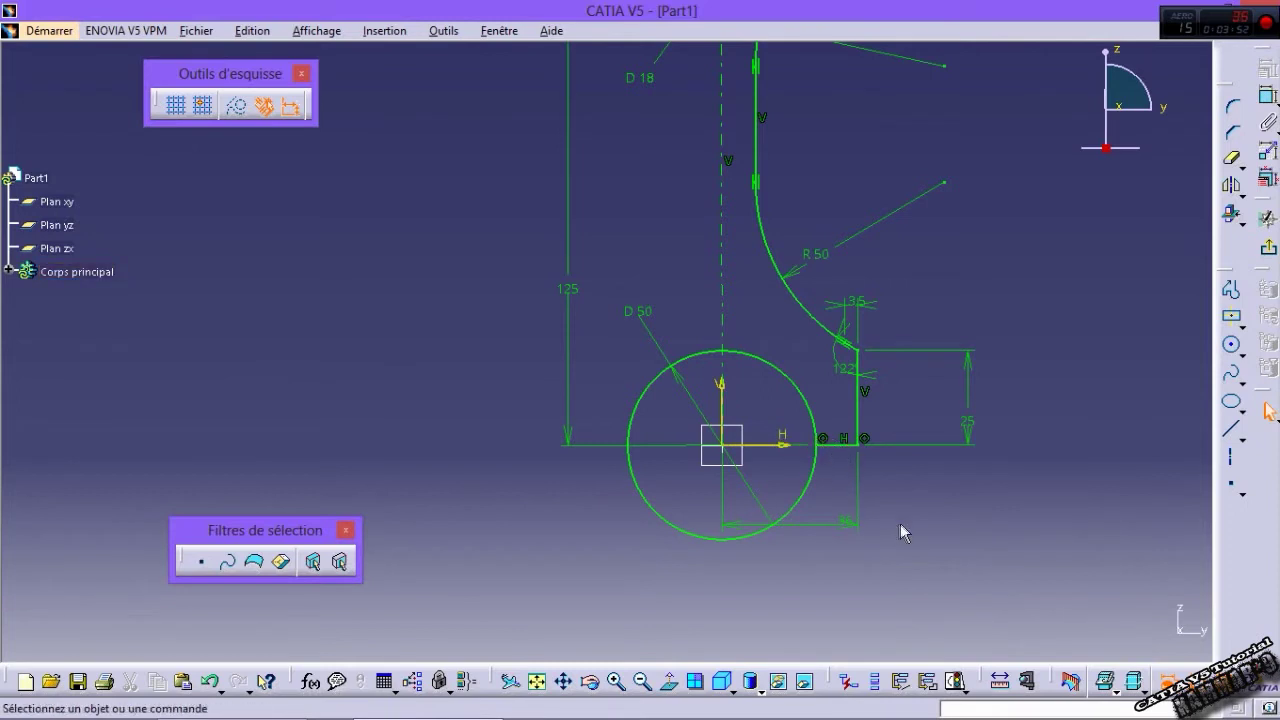
pyautogui.moveTo(903, 531); pyautogui.dragTo(889, 566, button='middle')
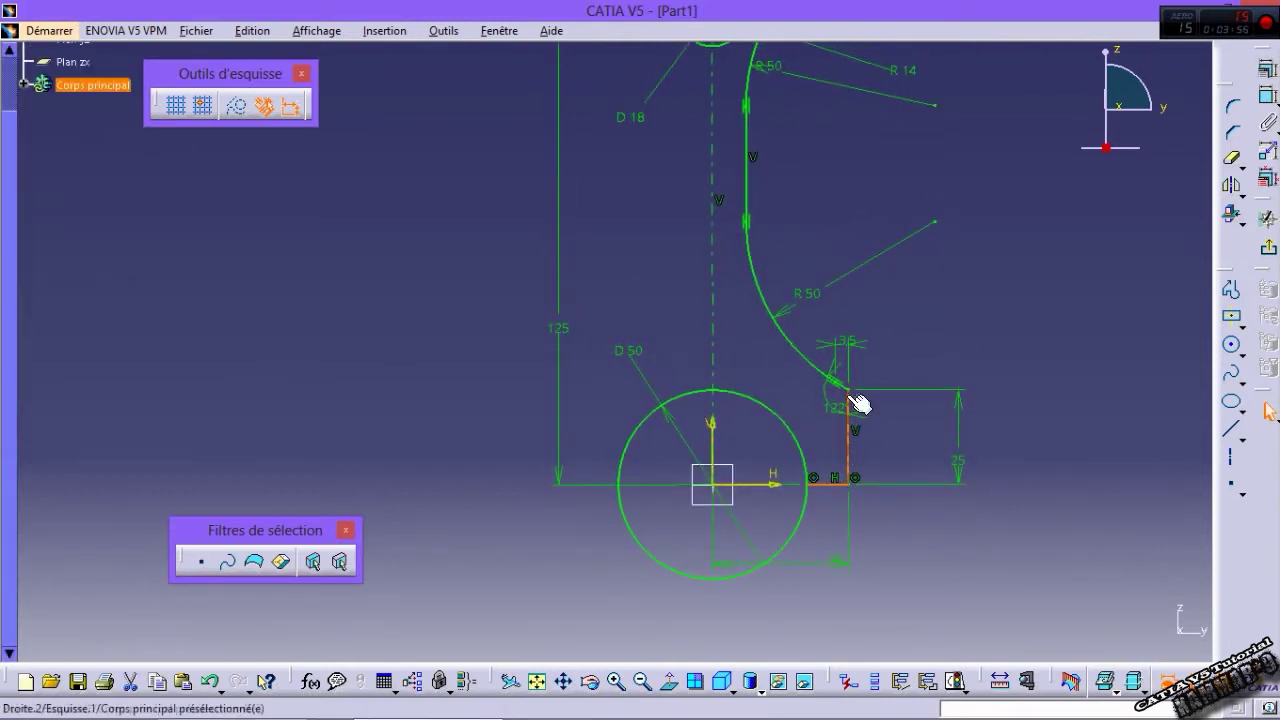
# Step: Mirror the hook profile across the vertical axis into a full connecting-rod outline
pyautogui.moveTo(857, 403); pyautogui.dragTo(985, 455, button='middle')
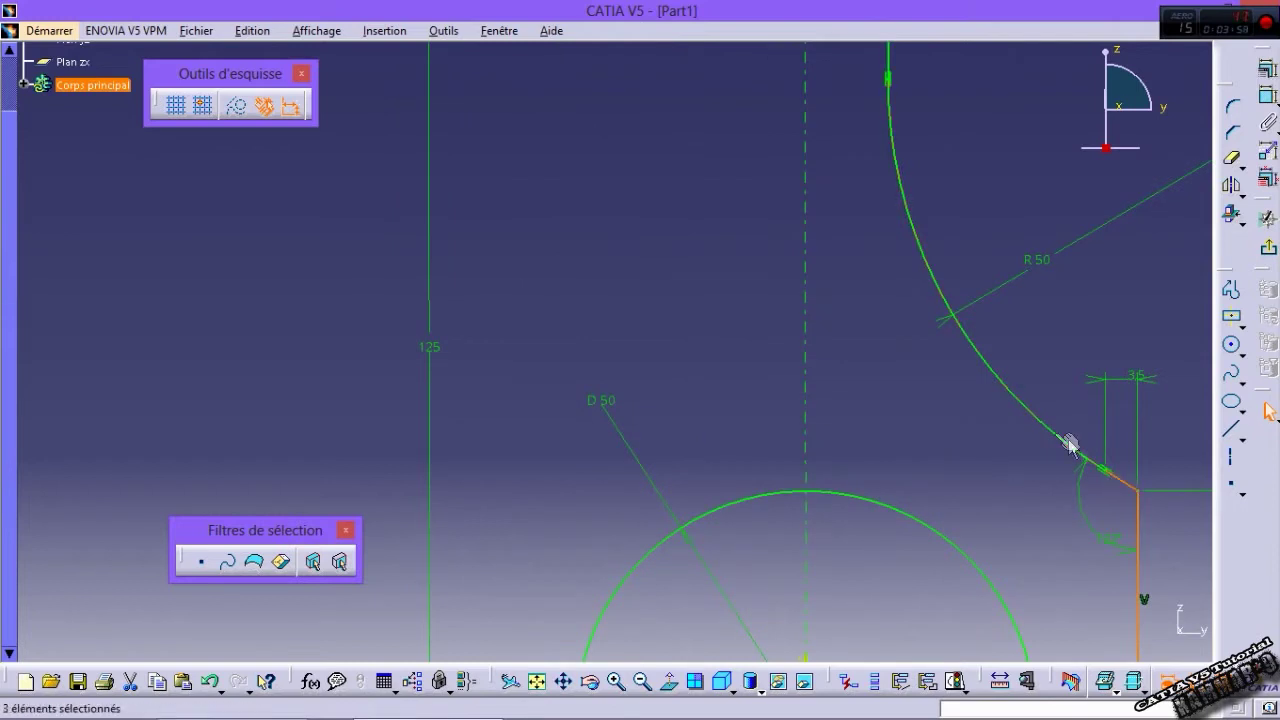
pyautogui.moveTo(1029, 416); pyautogui.dragTo(848, 358, button='middle')
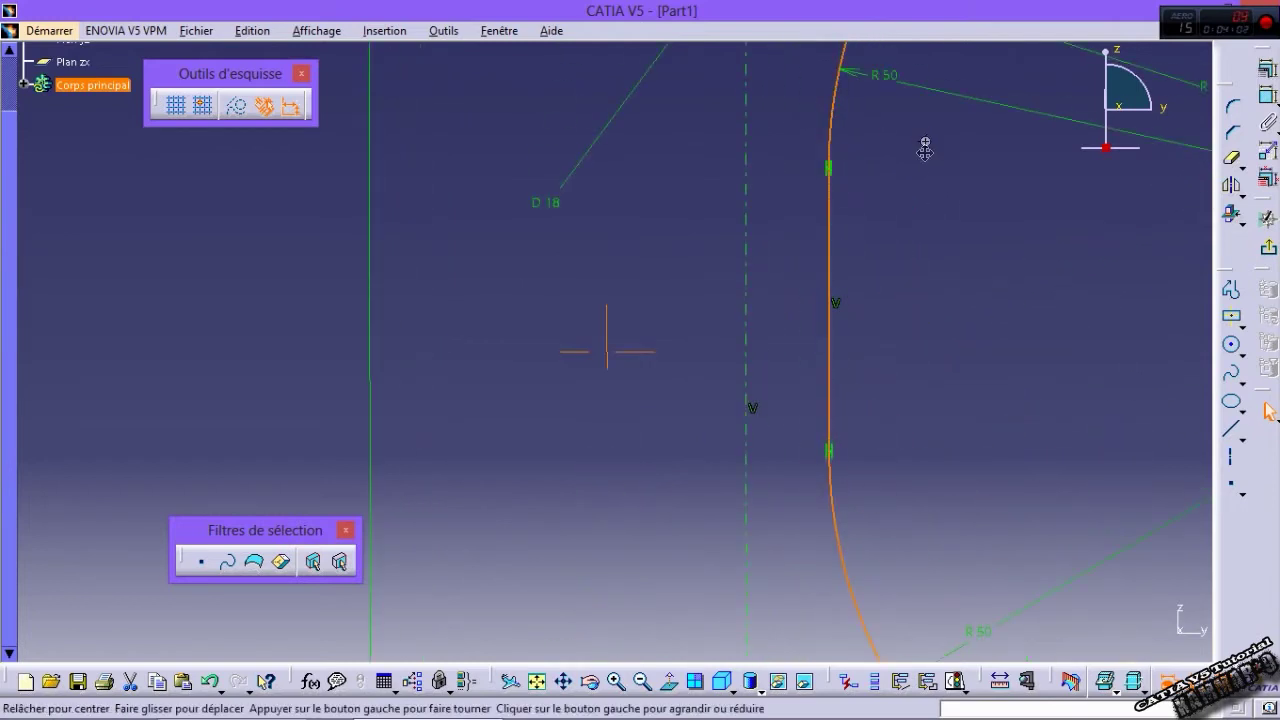
pyautogui.moveTo(920, 143)
pyautogui.mouseDown(button='middle')
pyautogui.moveTo(906, 430)
pyautogui.moveTo(877, 343)
pyautogui.moveTo(892, 539)
pyautogui.moveTo(1078, 306)
pyautogui.mouseUp(button='middle')
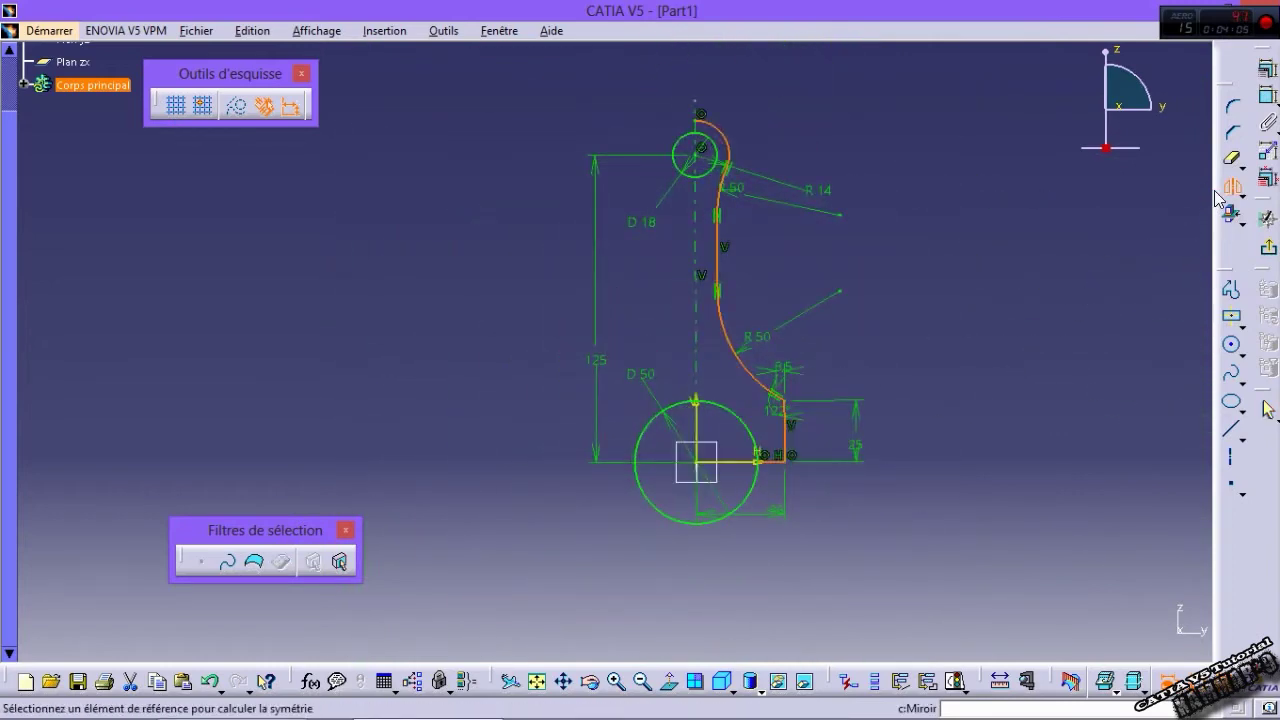
pyautogui.click(697, 355)
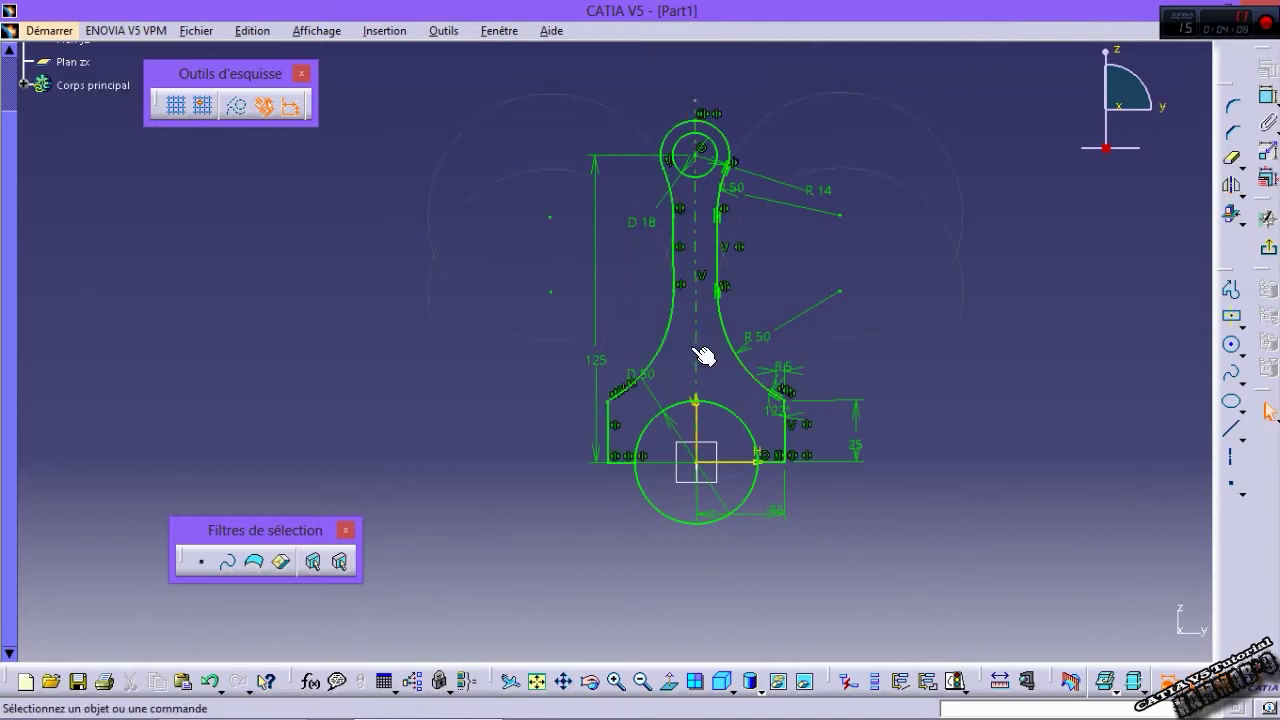
# Step: Quick Trim away the leftover lower circle segment and exit the sketch
pyautogui.moveTo(735, 535)
pyautogui.keyDown('ctrl'); pyautogui.mouseDown(button='middle')
pyautogui.moveTo(814, 560)
pyautogui.moveTo(820, 526)
pyautogui.moveTo(983, 547)
pyautogui.mouseUp(button='middle'); pyautogui.keyUp('ctrl')
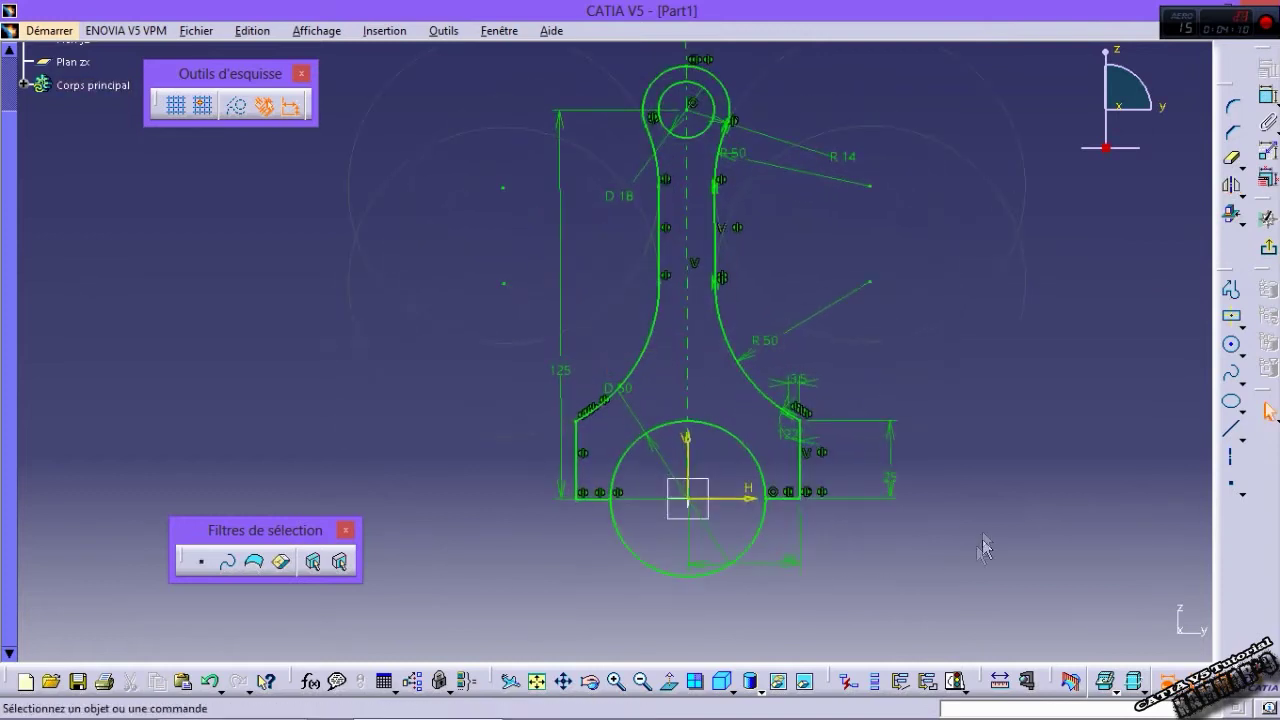
pyautogui.click(1231, 213)
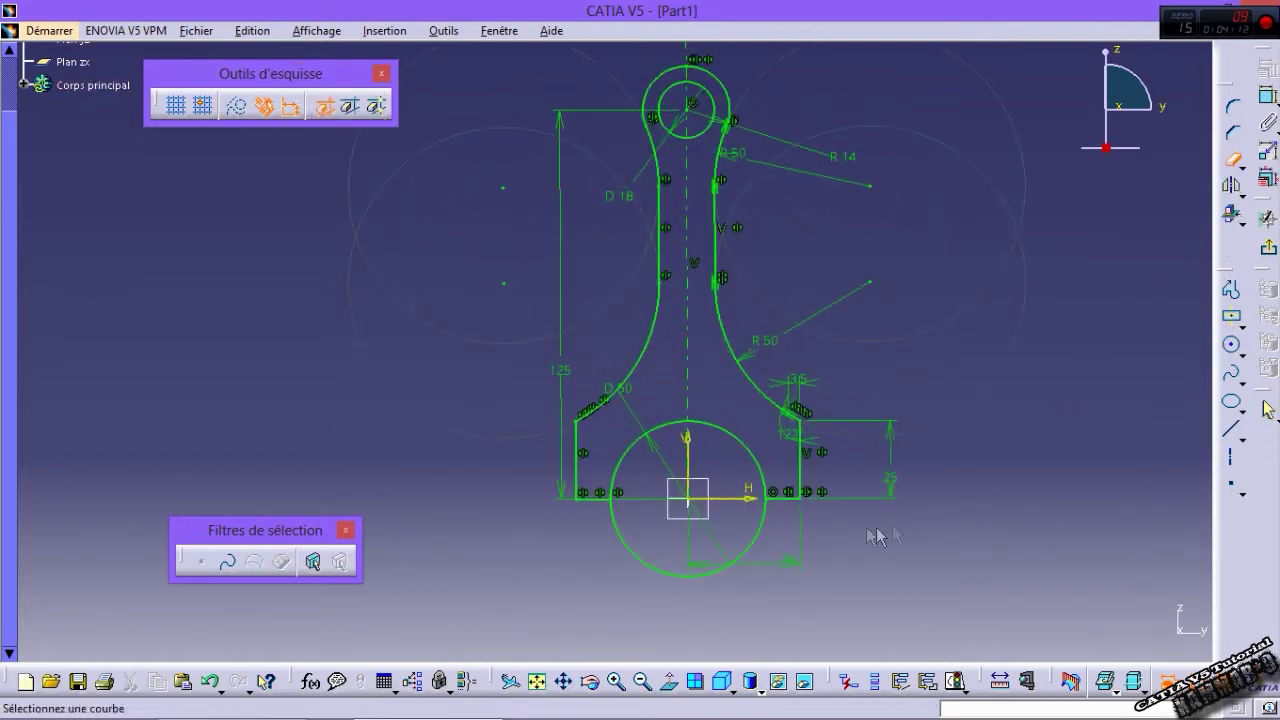
pyautogui.click(763, 531)
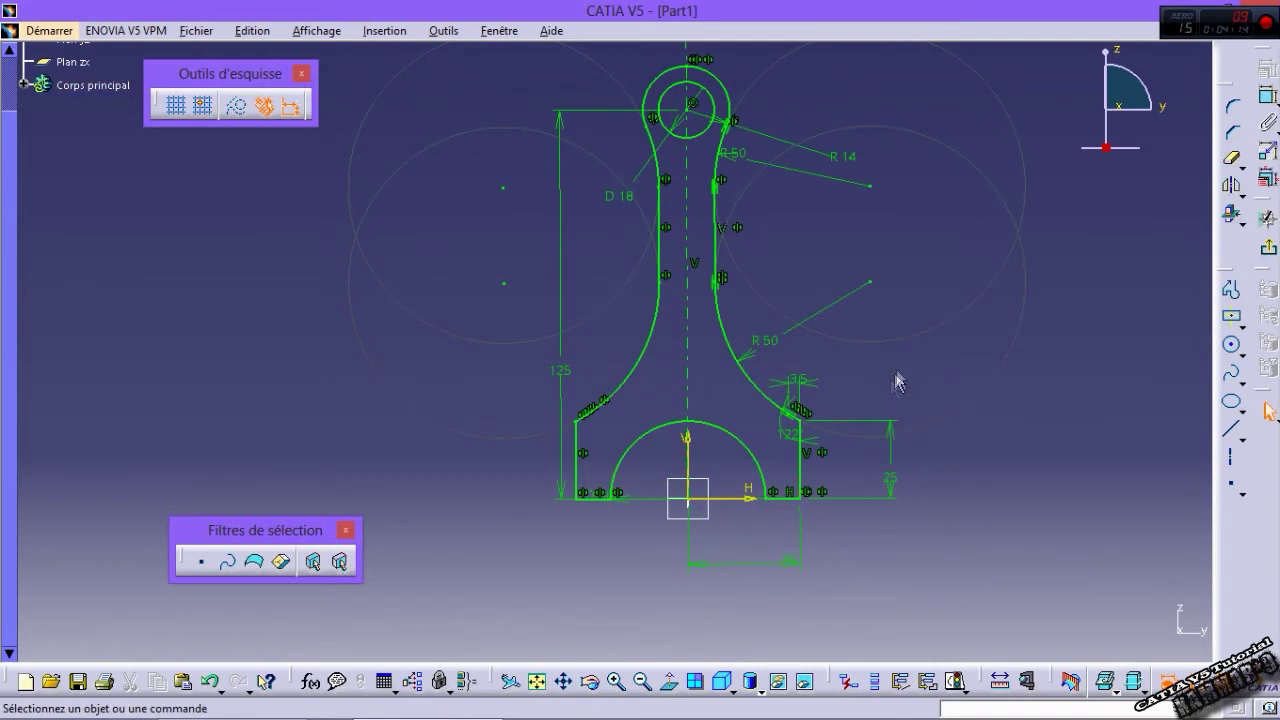
pyautogui.click(1268, 247)
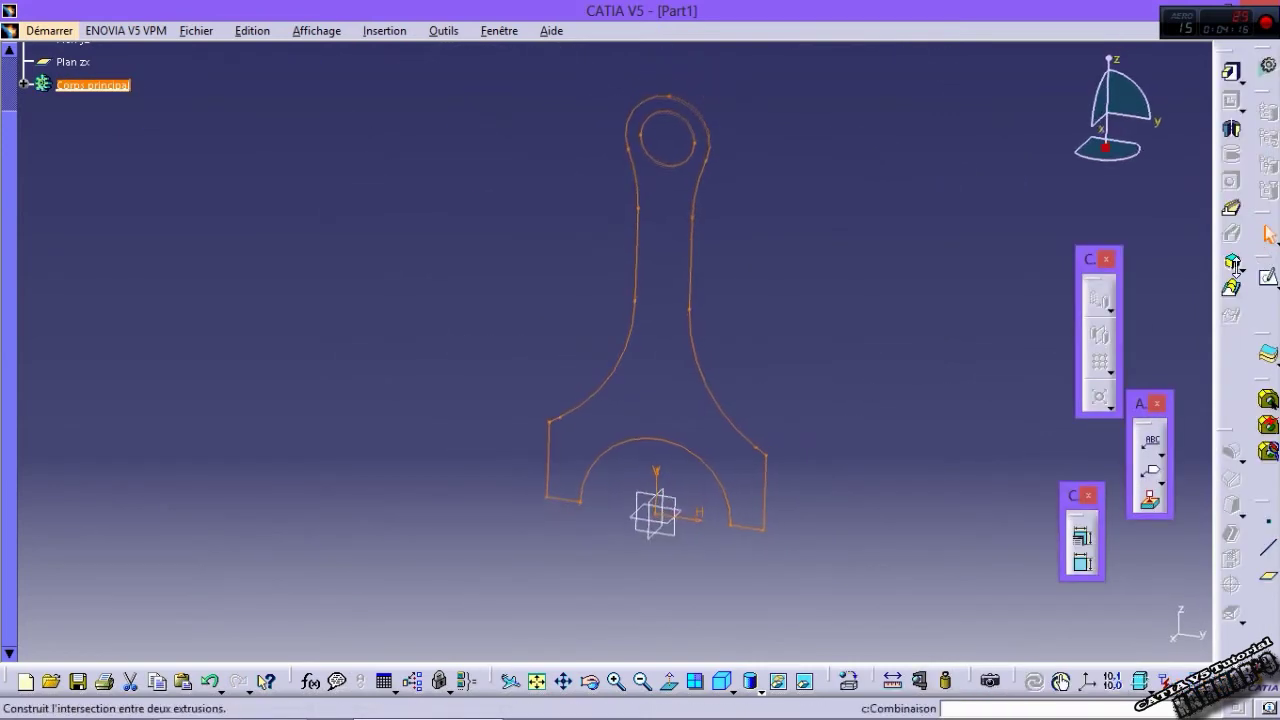
# Step: Pad the rod outline 7.5 mm with mirrored extent on both sides
pyautogui.click(1226, 68)
pyautogui.write('7.5')
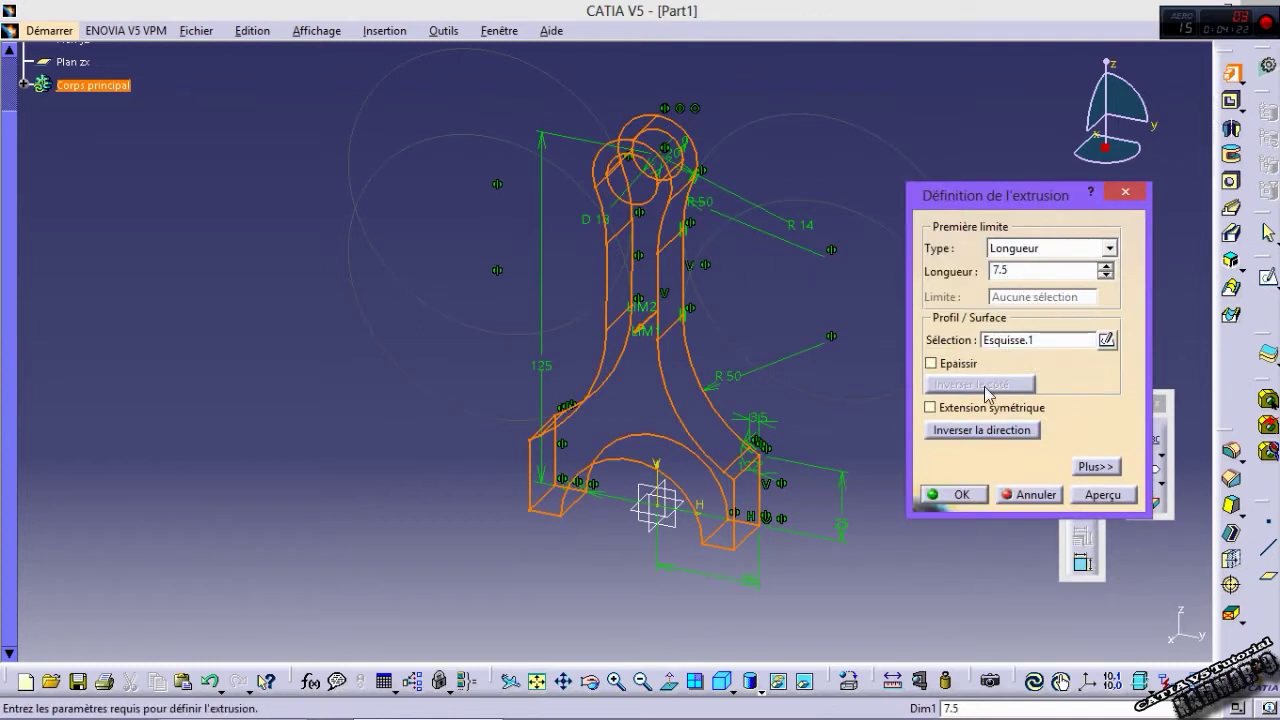
pyautogui.click(956, 412)
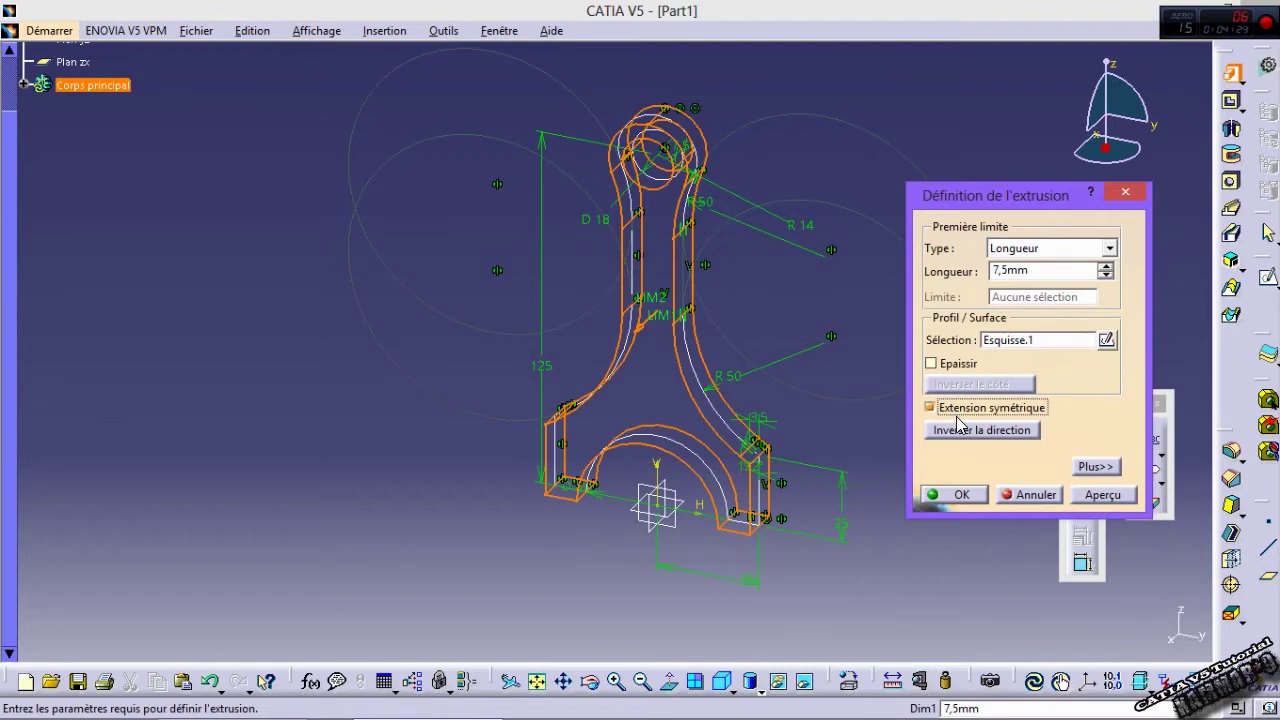
pyautogui.click(957, 494)
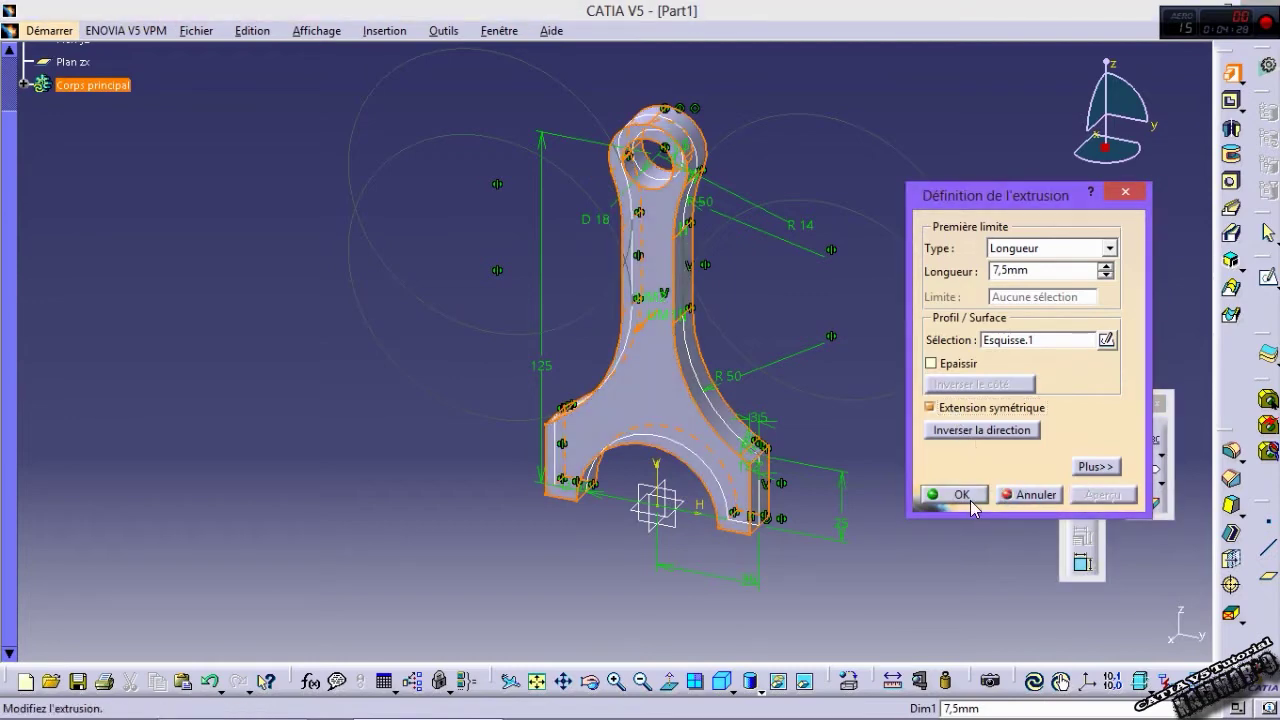
# Step: Switch the part display to Shading with Edges
pyautogui.click(663, 400)
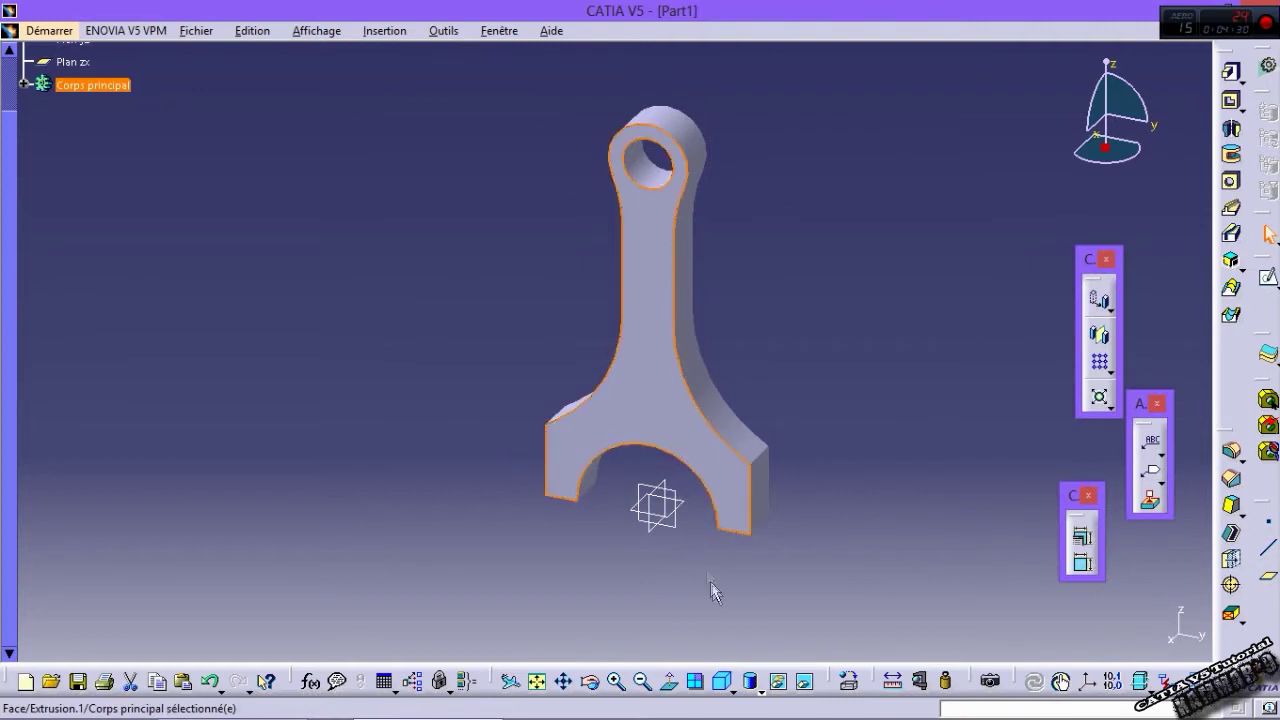
pyautogui.click(750, 681)
pyautogui.click(771, 571)
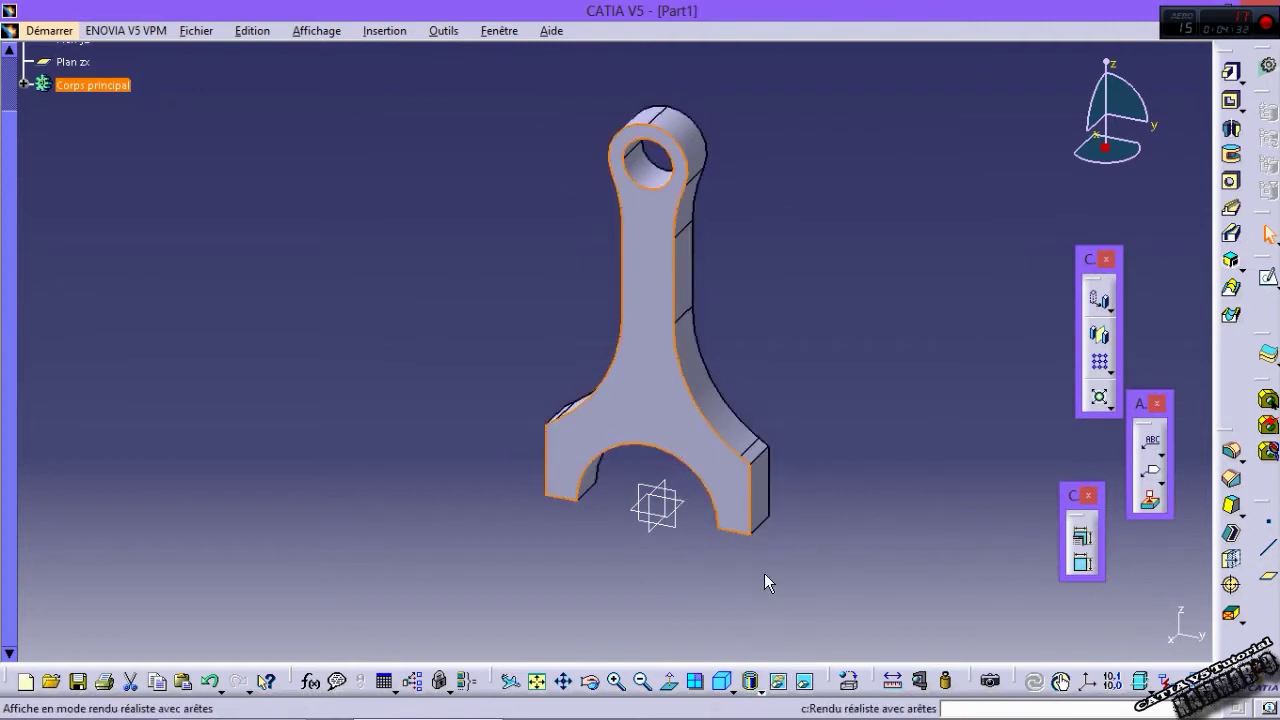
# Step: Open a sketch on the rod face and project the eye circle and big-end arc into it
pyautogui.click(1264, 285)
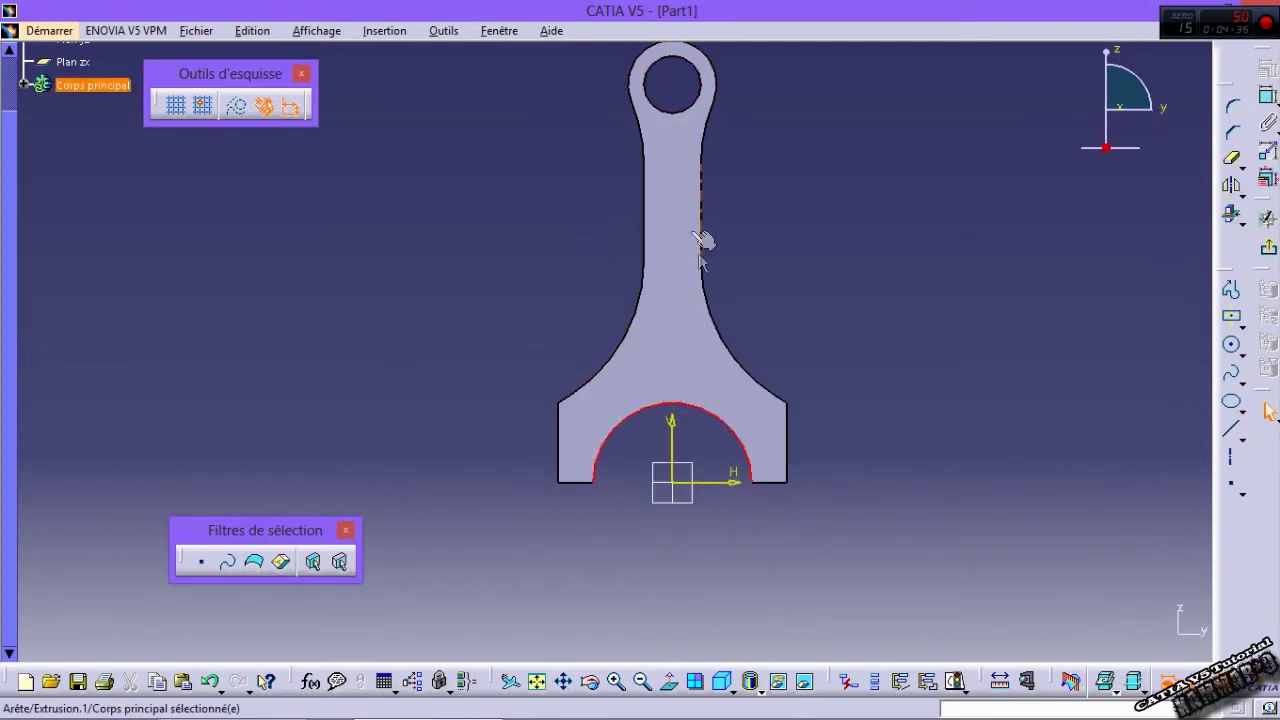
pyautogui.keyDown('ctrl'); pyautogui.click(676, 110); pyautogui.keyUp('ctrl')
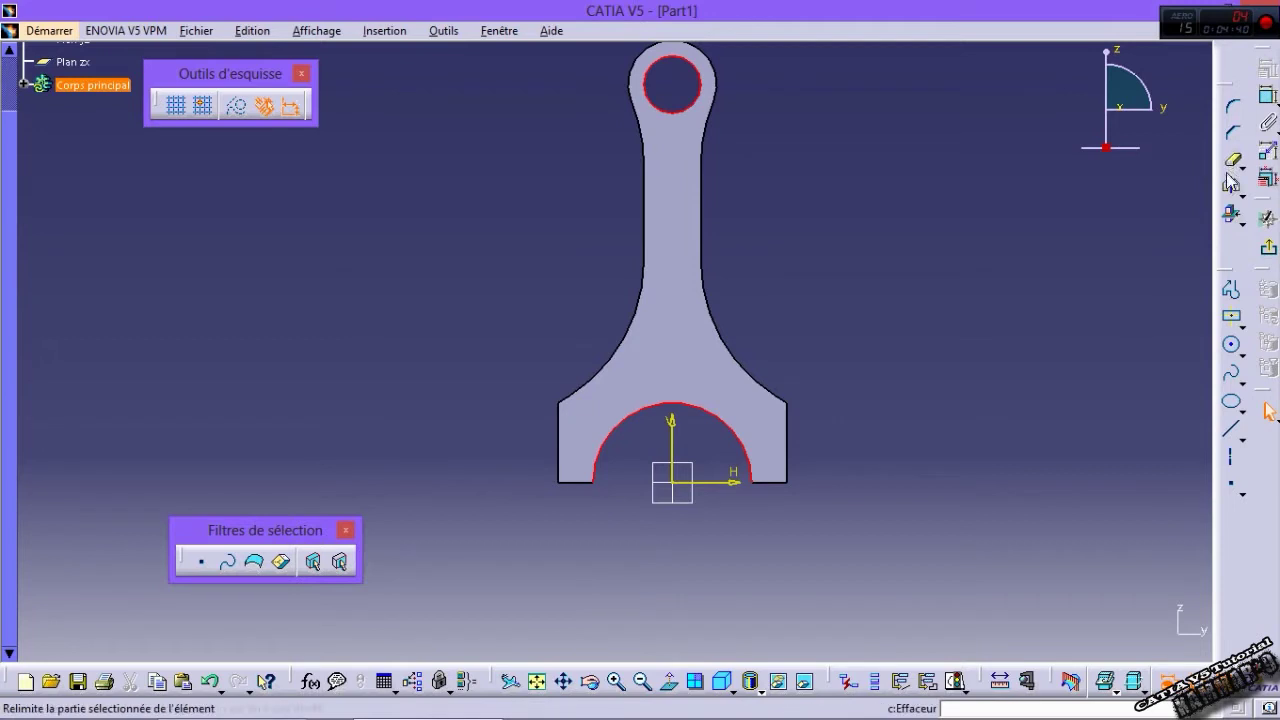
pyautogui.click(1230, 220)
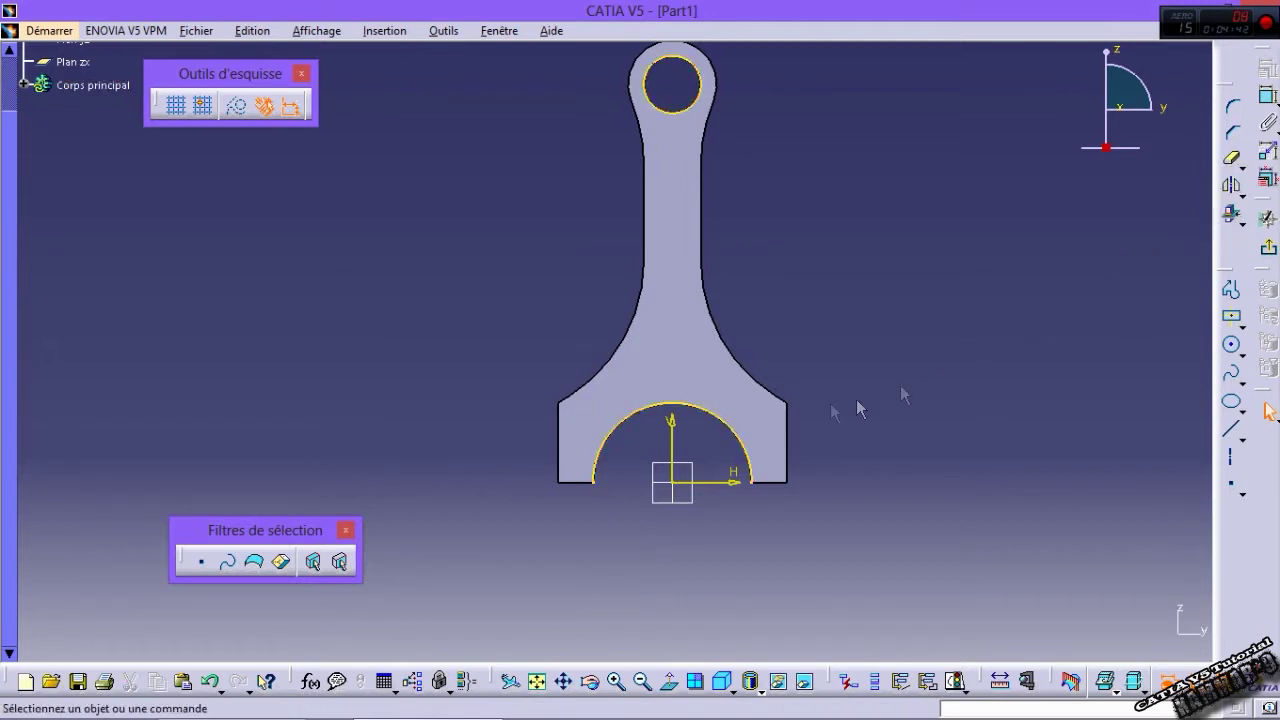
pyautogui.moveTo(796, 404); pyautogui.dragTo(766, 410, button='middle')
# Step: Draw a circle at the origin and dimension it to 60 mm diameter
pyautogui.click(1228, 348)
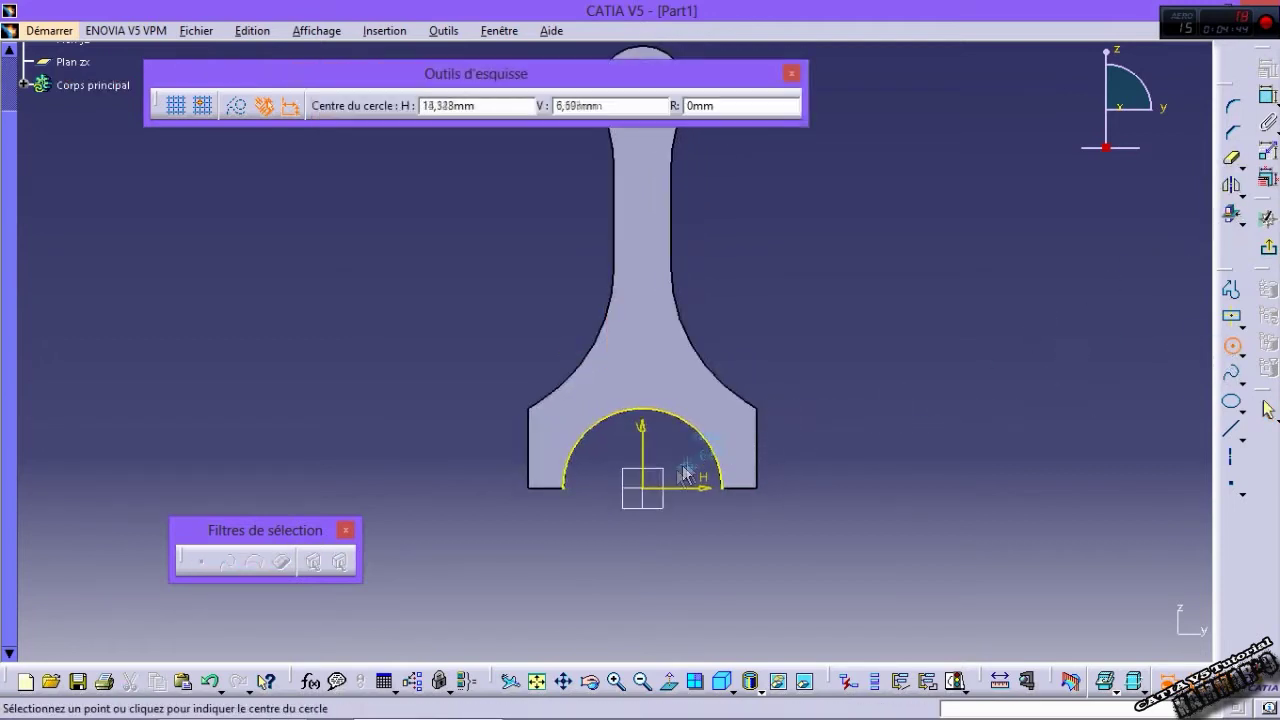
pyautogui.click(641, 490)
pyautogui.click(666, 383)
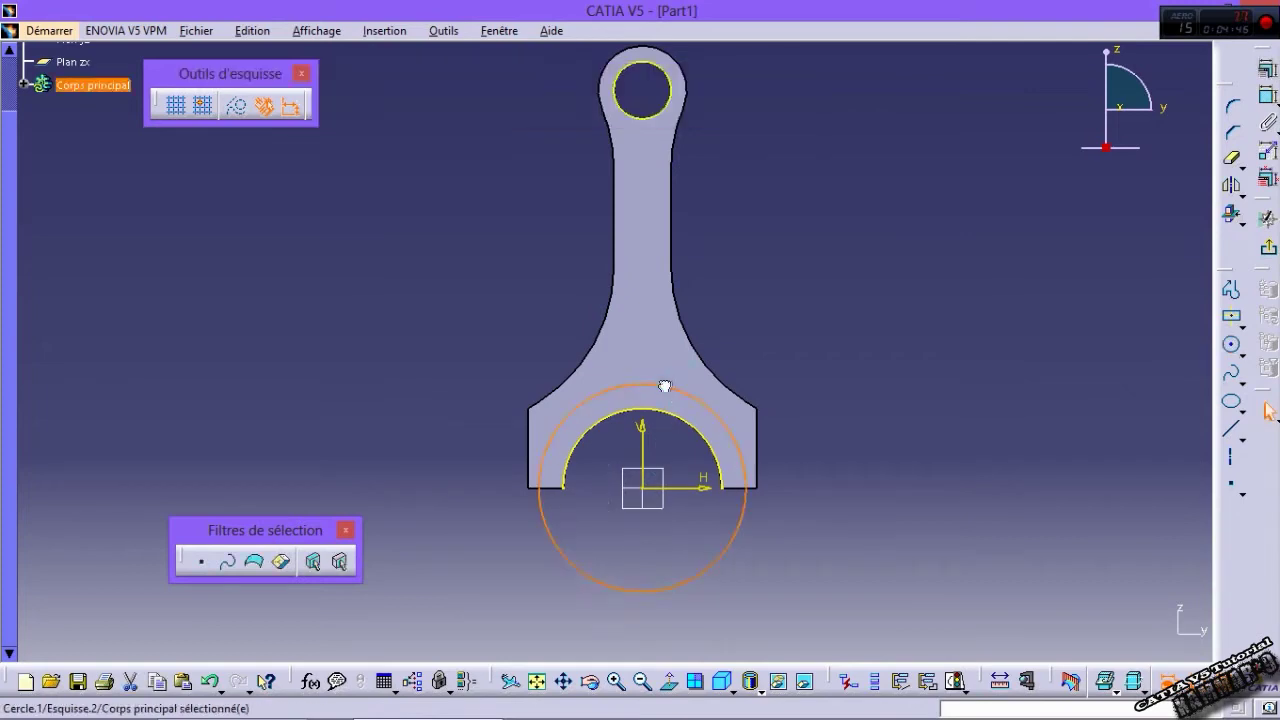
pyautogui.click(843, 330)
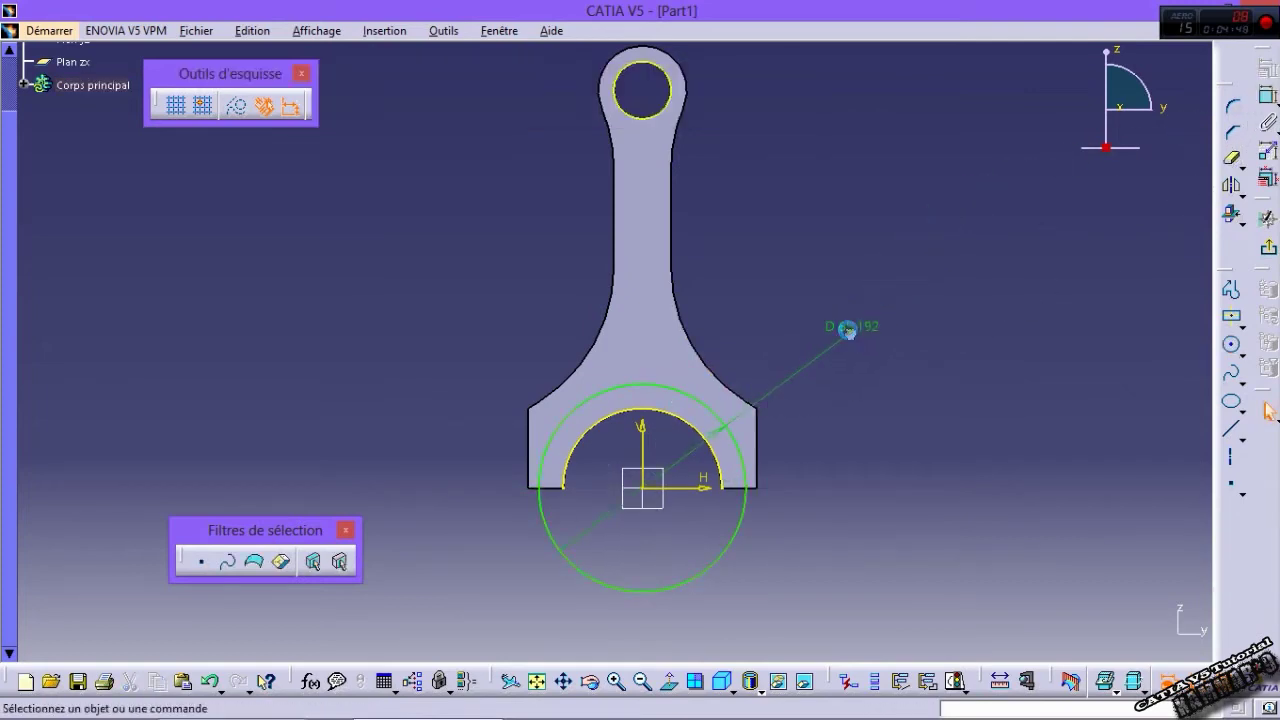
pyautogui.doubleClick(860, 330)
pyautogui.press('Return')
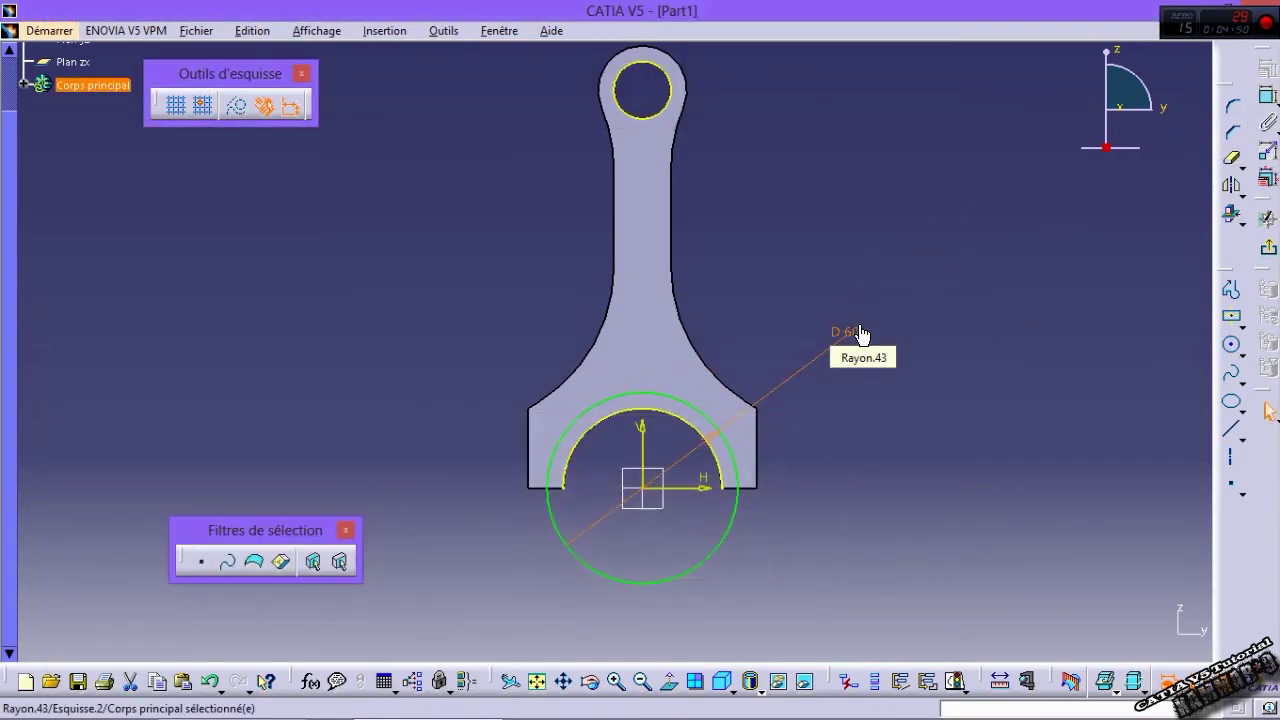
# Step: Draw a circle on the eye centre and make it coincident with the eye rim
pyautogui.click(1232, 347)
pyautogui.moveTo(740, 192); pyautogui.dragTo(722, 385, button='middle')
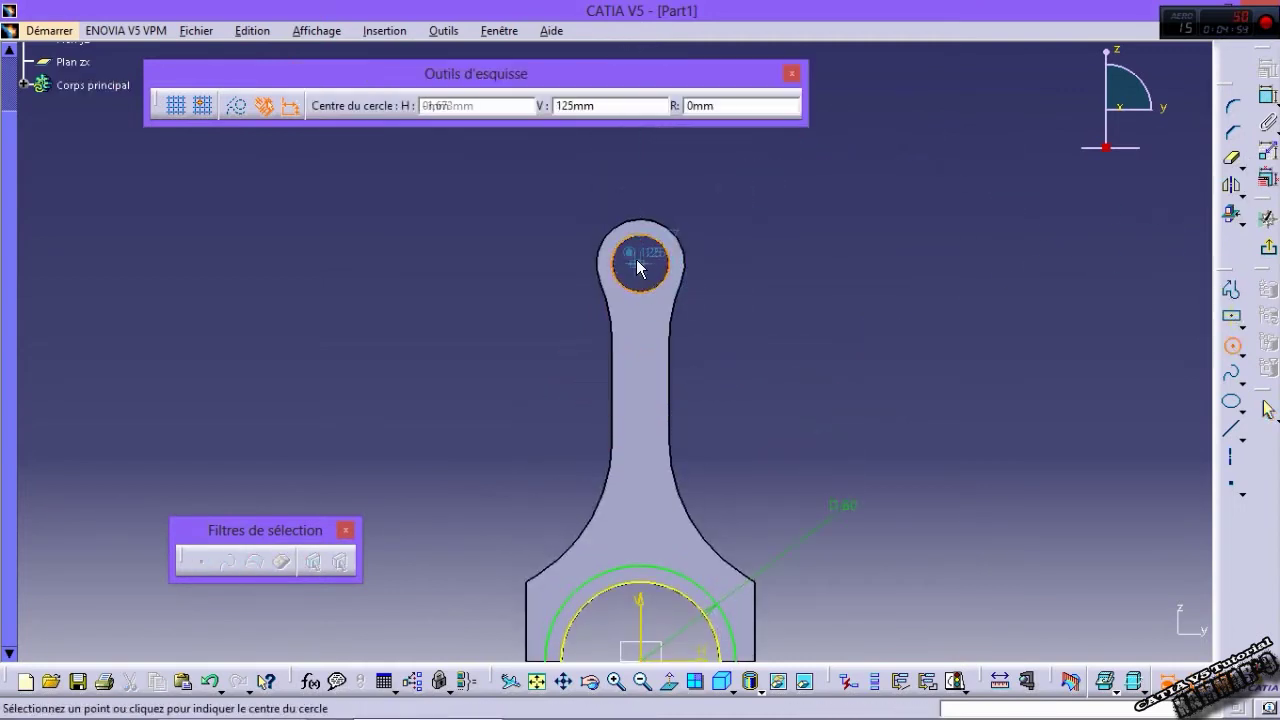
pyautogui.click(641, 259)
pyautogui.click(698, 301)
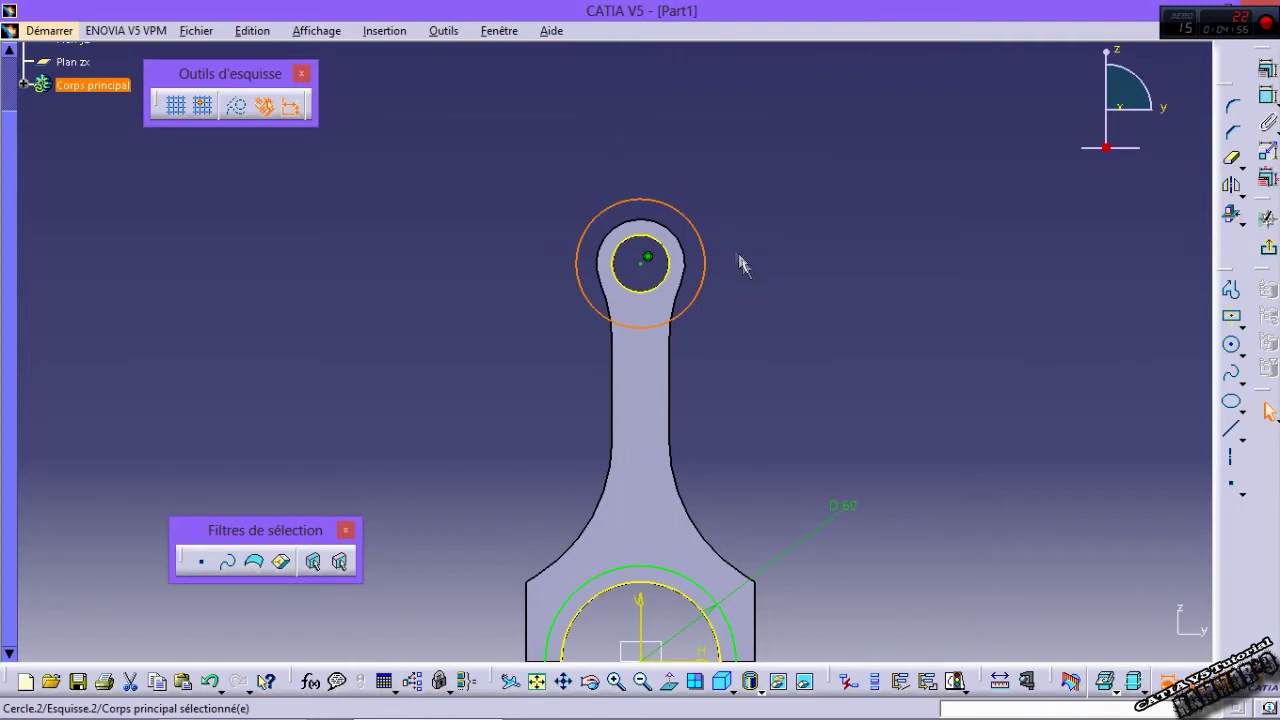
pyautogui.click(1268, 68)
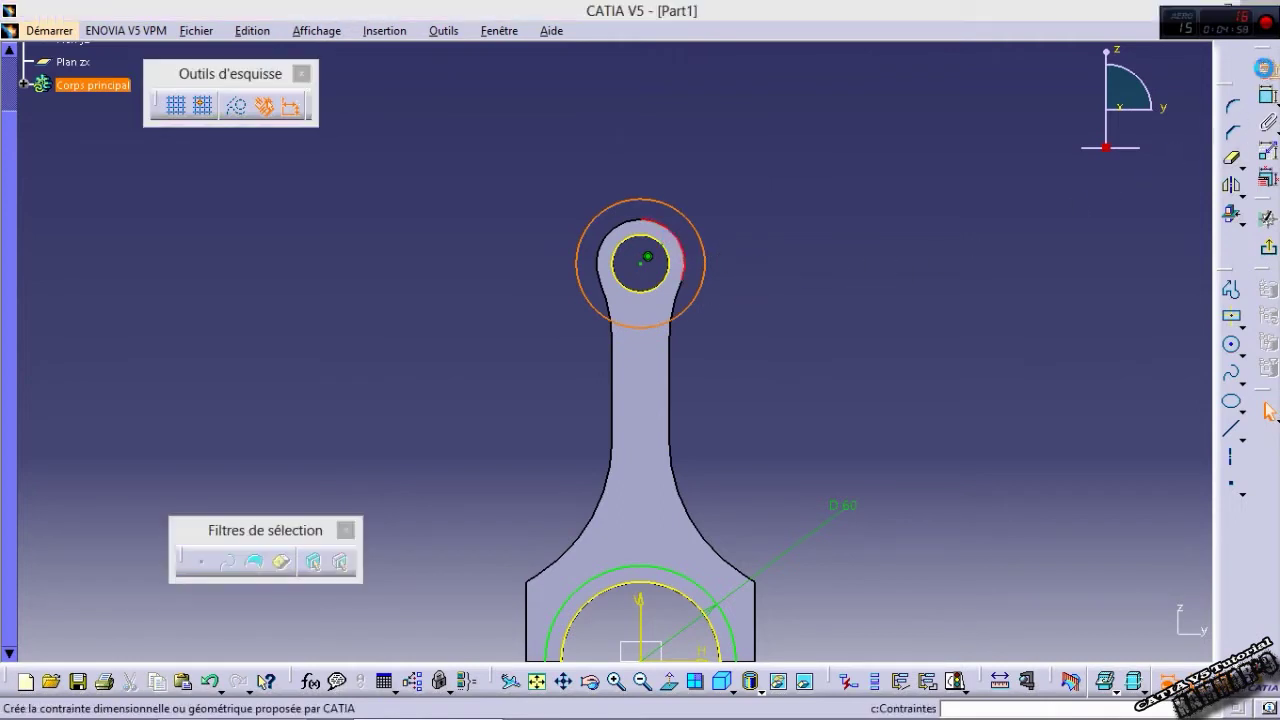
pyautogui.click(1066, 478)
pyautogui.click(1035, 655)
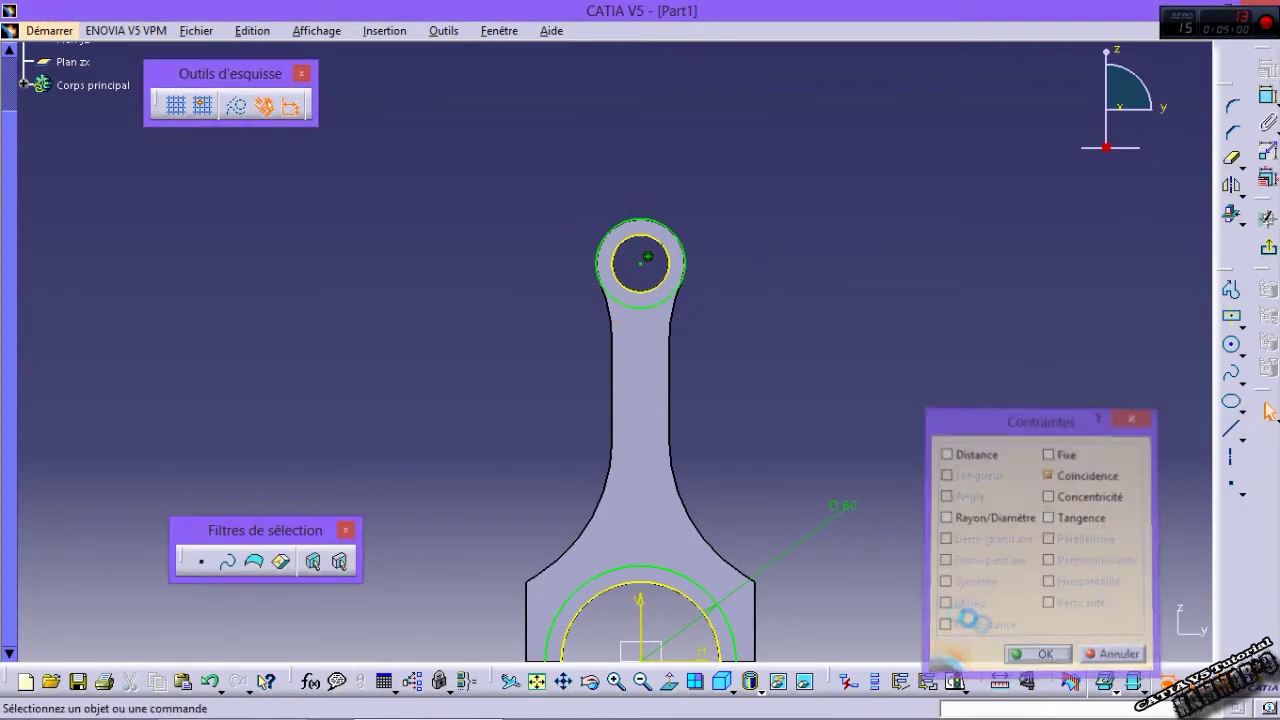
# Step: Draw a base line across the big end past the 60 mm circle
pyautogui.moveTo(1000, 430); pyautogui.dragTo(1025, 290, button='middle')
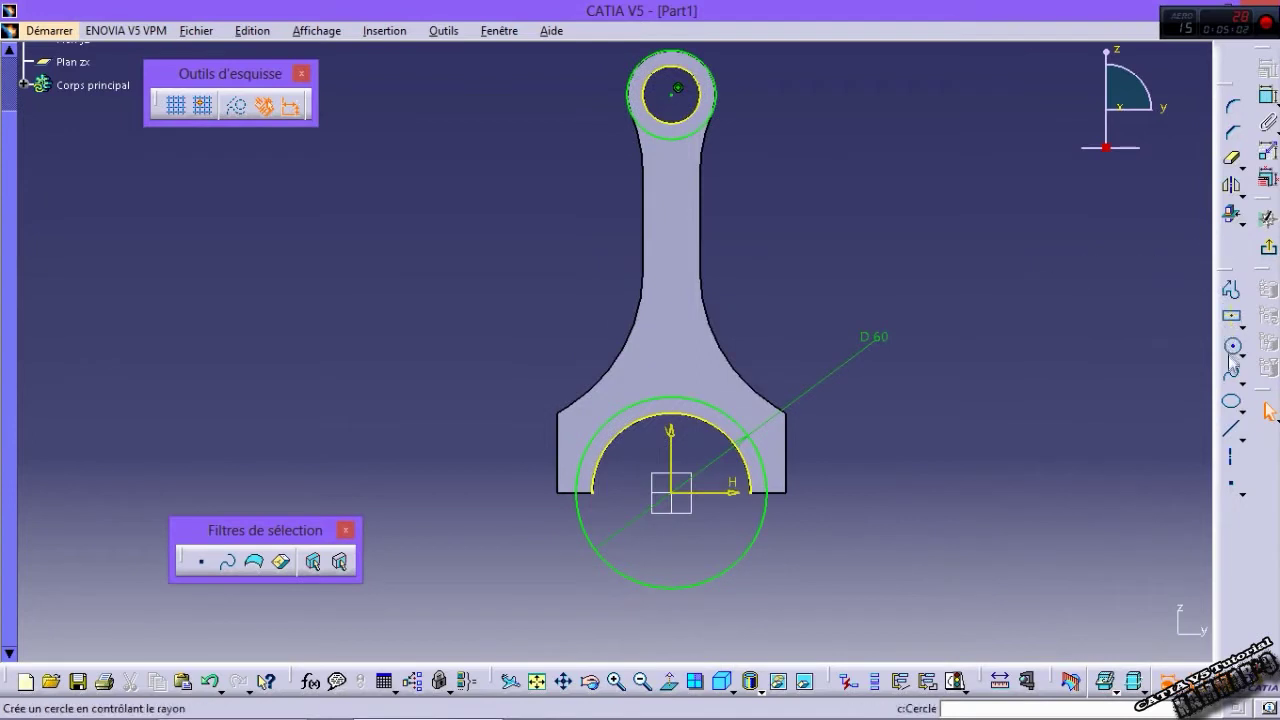
pyautogui.click(1232, 428)
pyautogui.moveTo(600, 491)
pyautogui.mouseDown(button='middle')
pyautogui.moveTo(597, 400)
pyautogui.moveTo(543, 486)
pyautogui.mouseUp(button='middle')
pyautogui.click(508, 498)
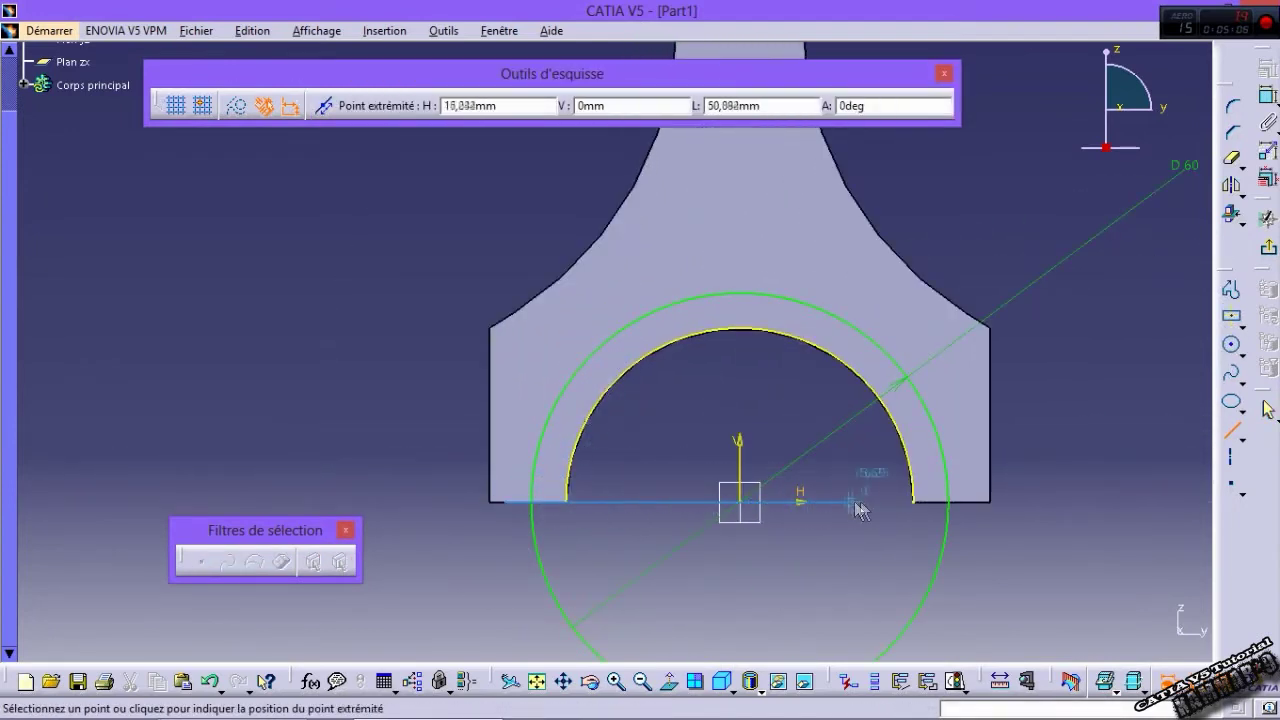
pyautogui.click(969, 500)
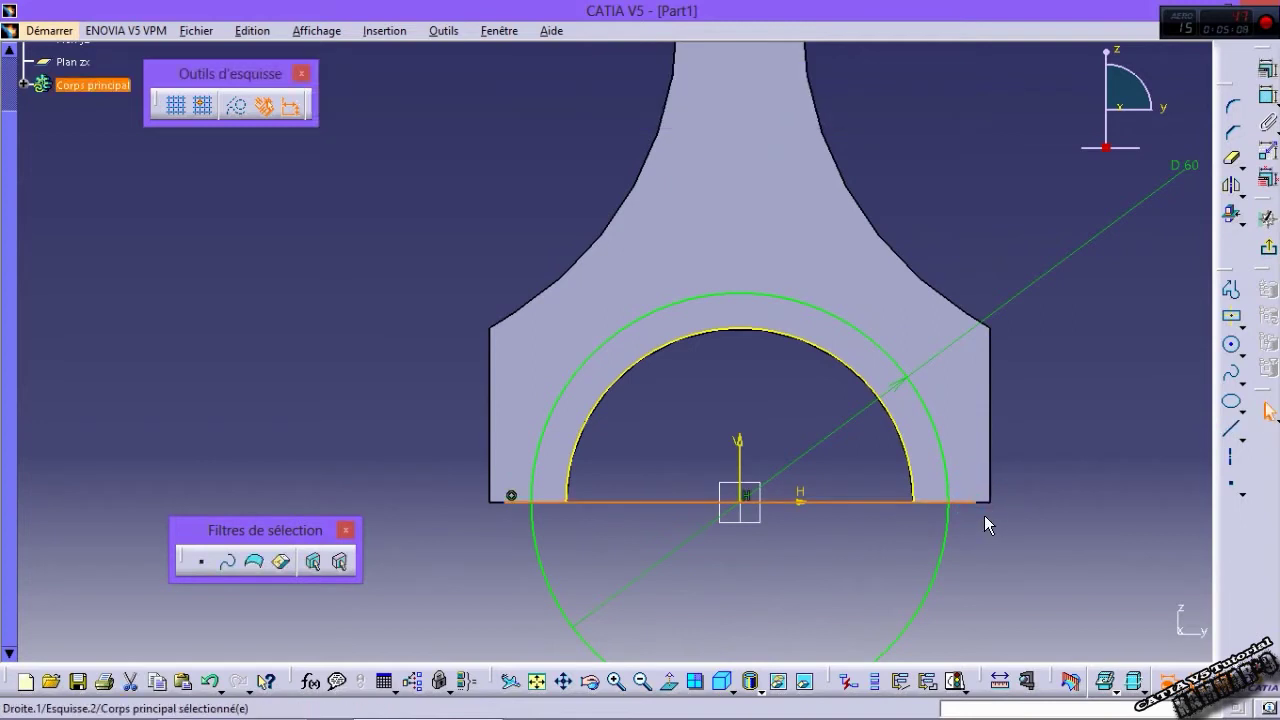
# Step: Trim the circle's lower half and the excess base-line segments to close the ring profiles
pyautogui.click(1231, 184)
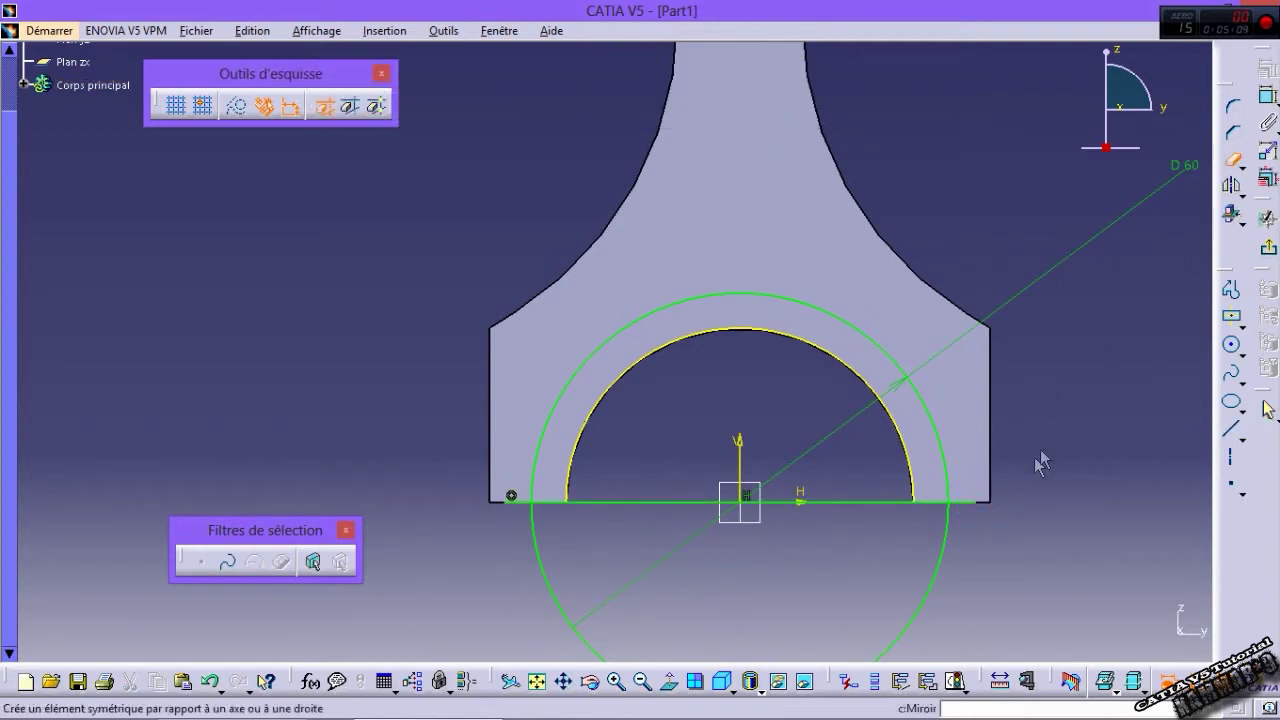
pyautogui.click(942, 530)
pyautogui.click(1230, 157)
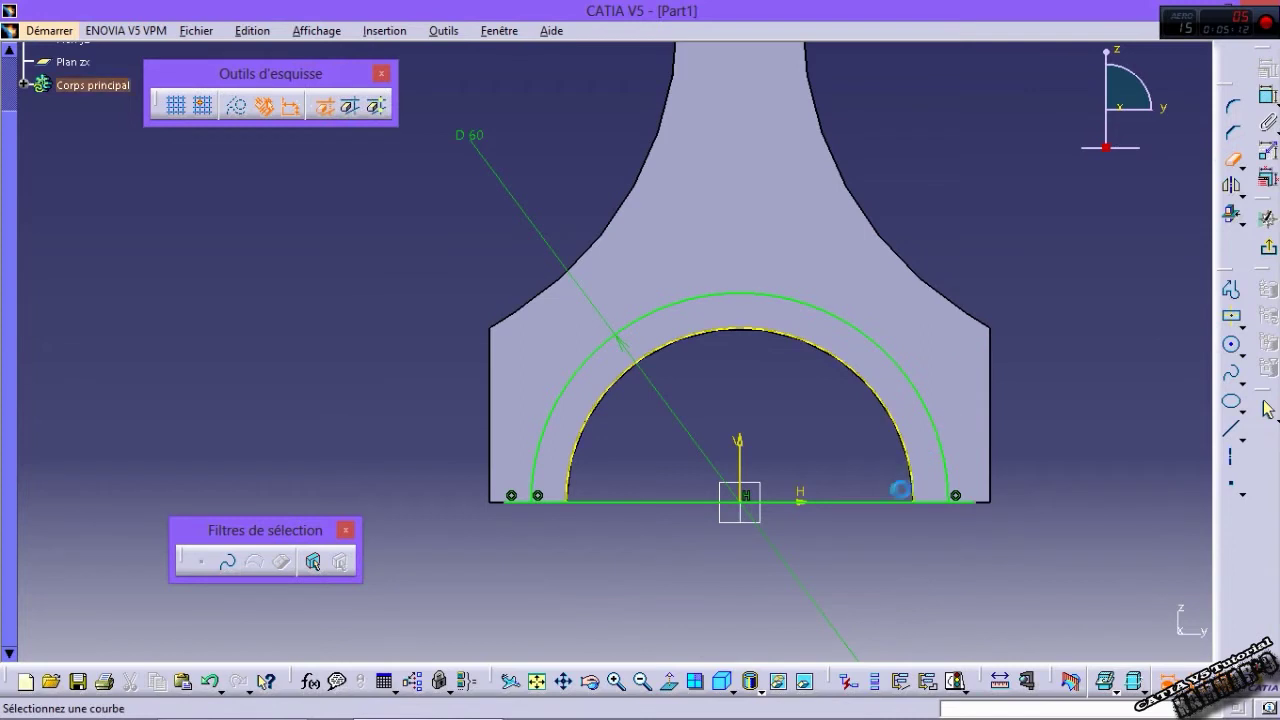
pyautogui.click(880, 500)
pyautogui.click(1230, 181)
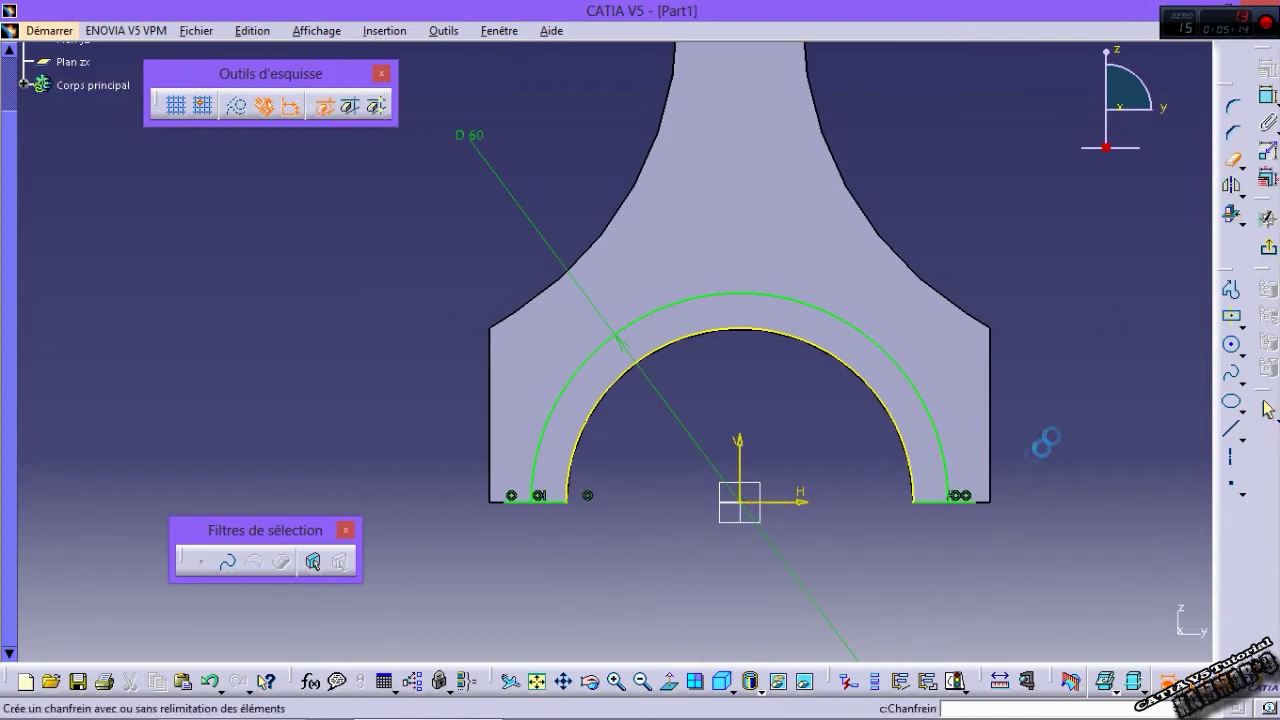
pyautogui.click(975, 507)
pyautogui.moveTo(900, 539); pyautogui.dragTo(978, 430, button='middle')
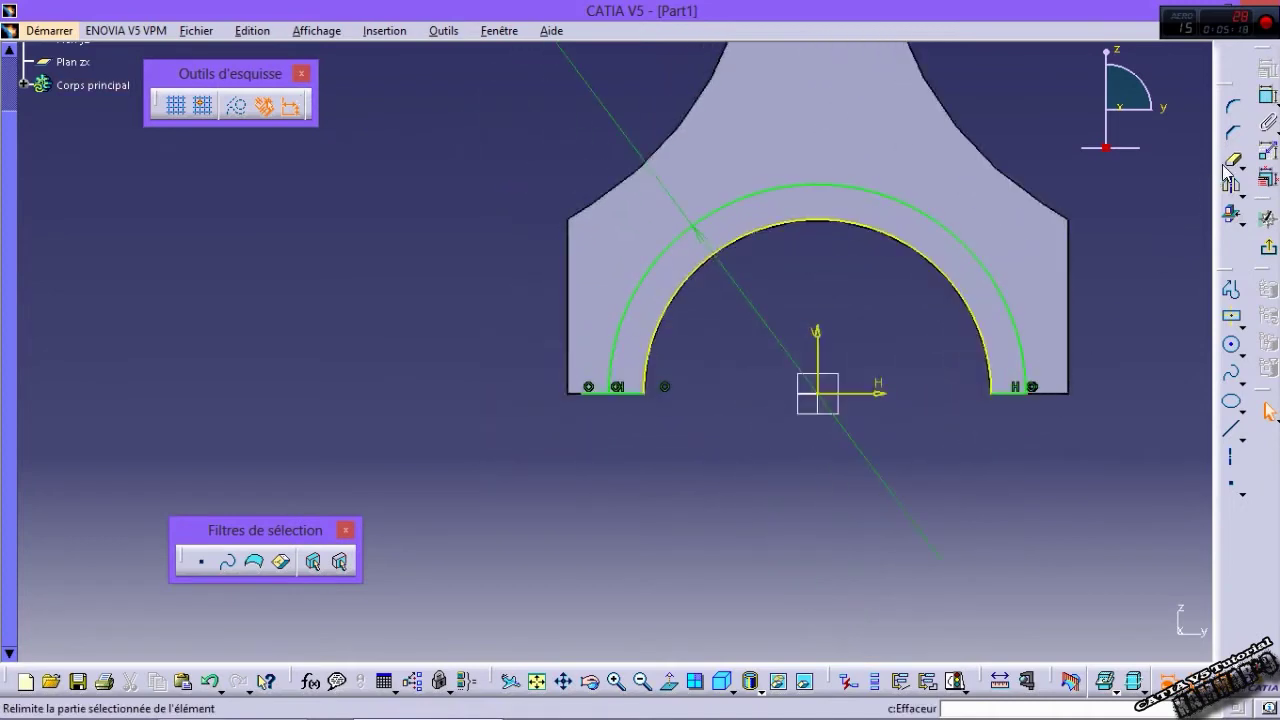
pyautogui.click(1230, 182)
pyautogui.click(590, 393)
pyautogui.moveTo(606, 411)
pyautogui.mouseDown(button='middle')
pyautogui.moveTo(712, 270)
pyautogui.moveTo(714, 373)
pyautogui.mouseUp(button='middle')
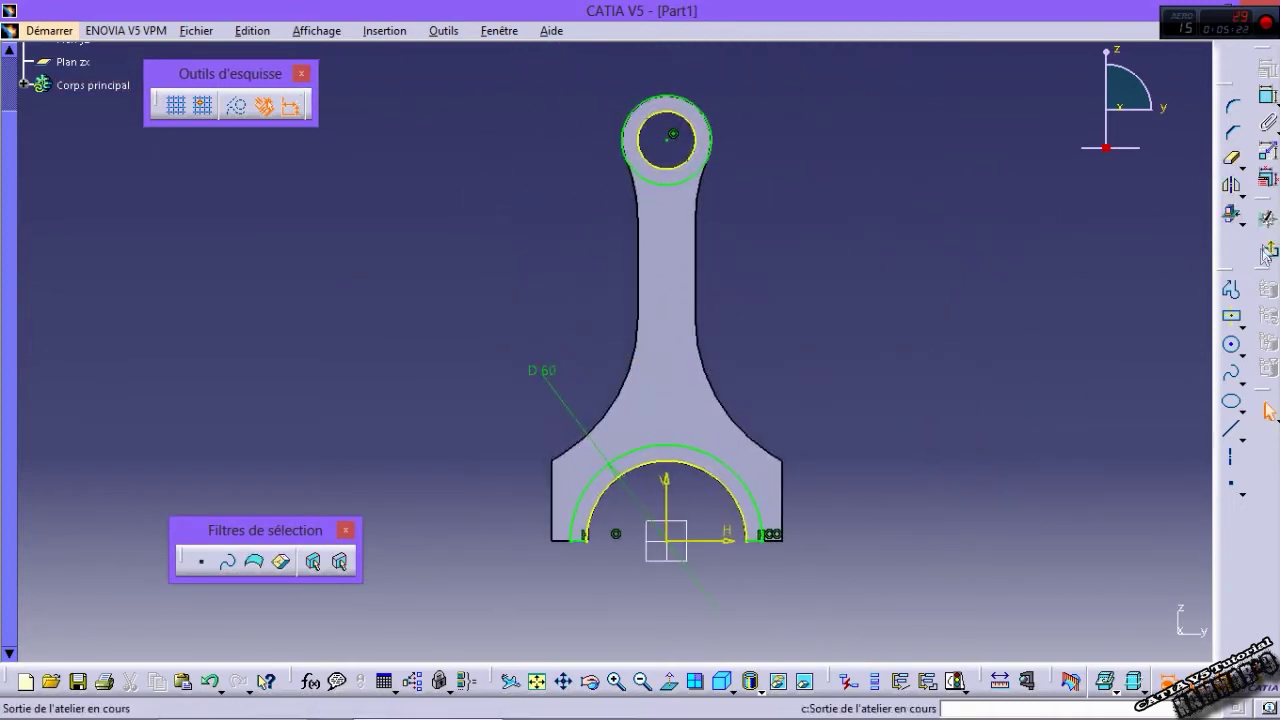
# Step: Exit the sketch and pad the ring profiles 2.5 mm
pyautogui.click(1268, 256)
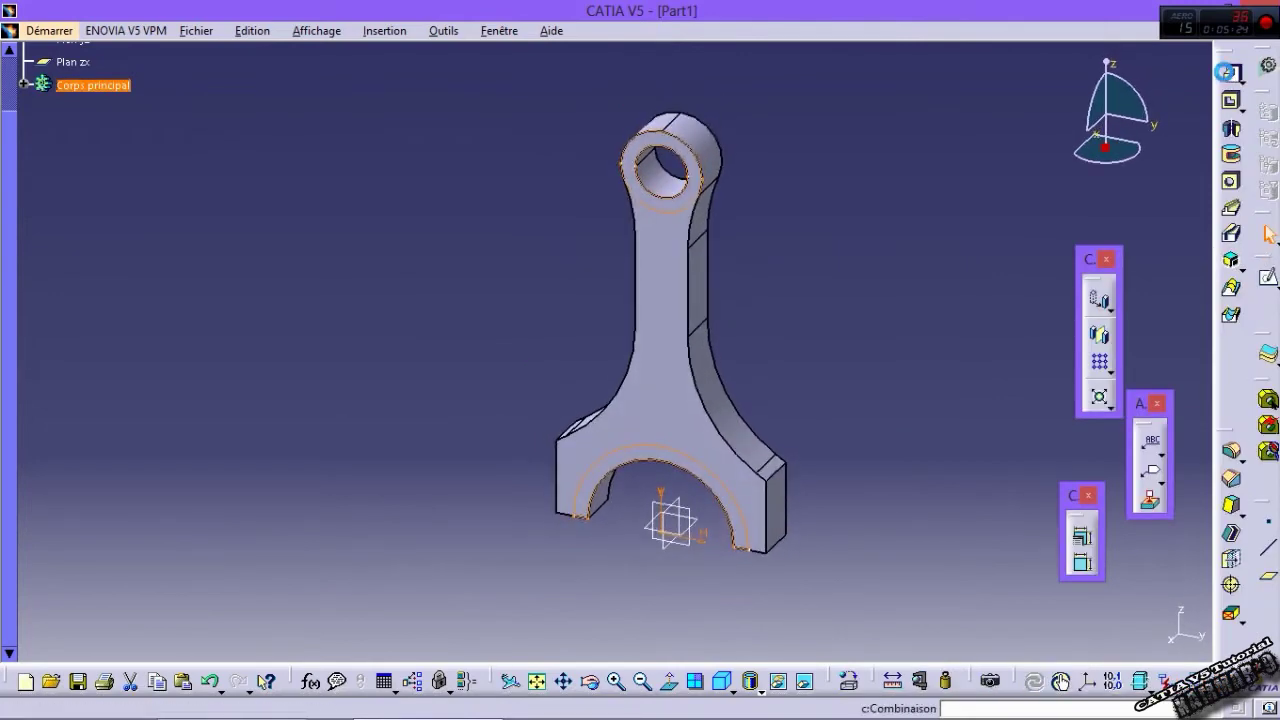
pyautogui.click(1230, 72)
pyautogui.write('2.5')
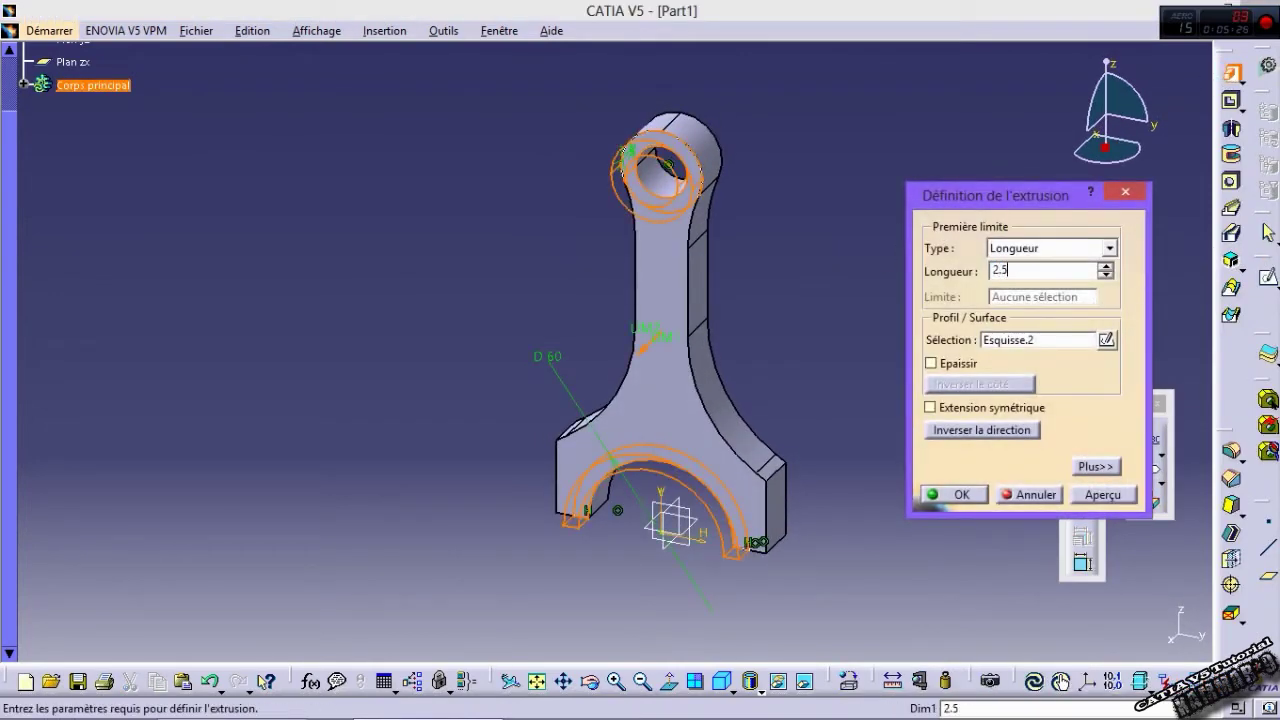
pyautogui.click(942, 494)
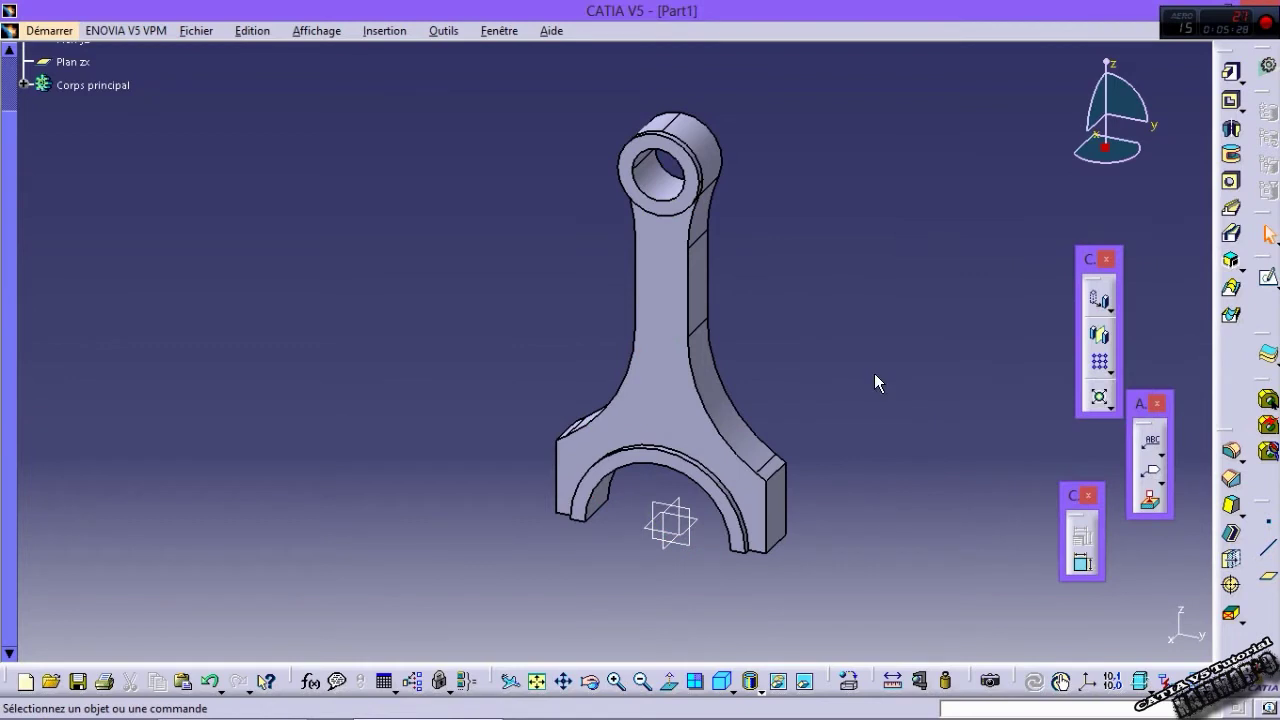
pyautogui.click(665, 350)
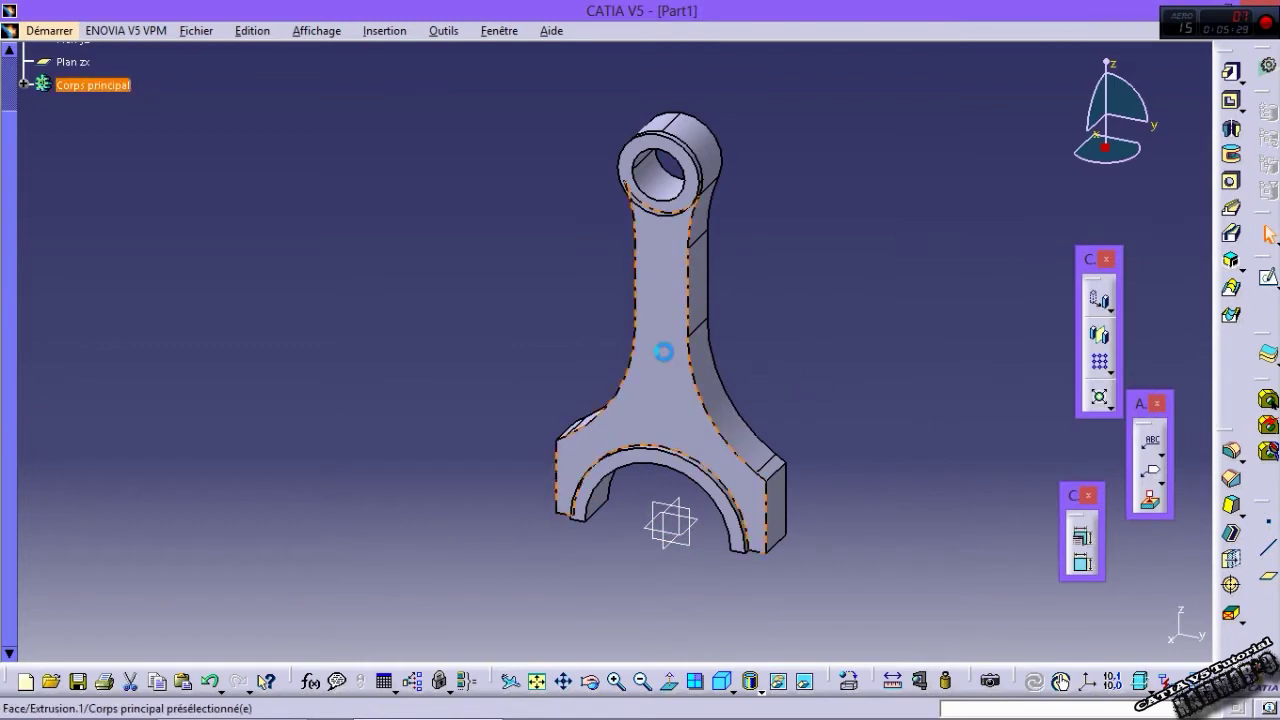
# Step: Open a sketch on the front face and draw a centred narrow rectangle along the shaft
pyautogui.click(1266, 278)
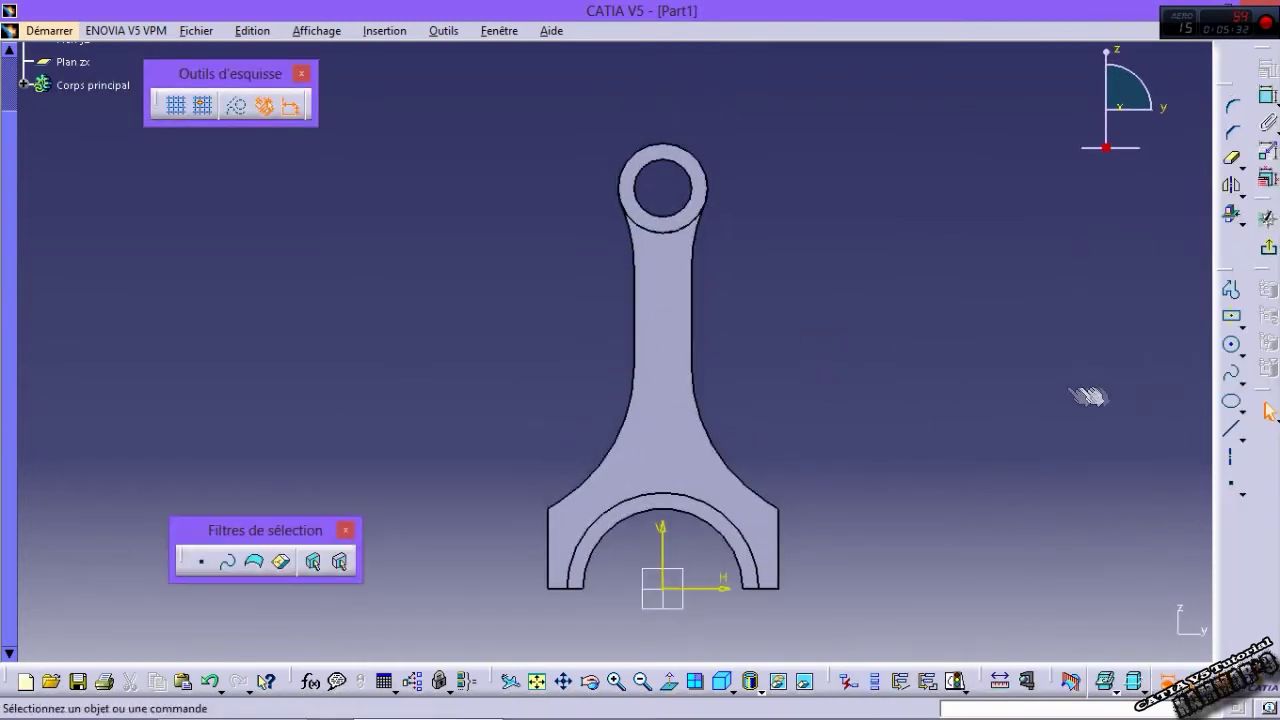
pyautogui.click(1224, 318)
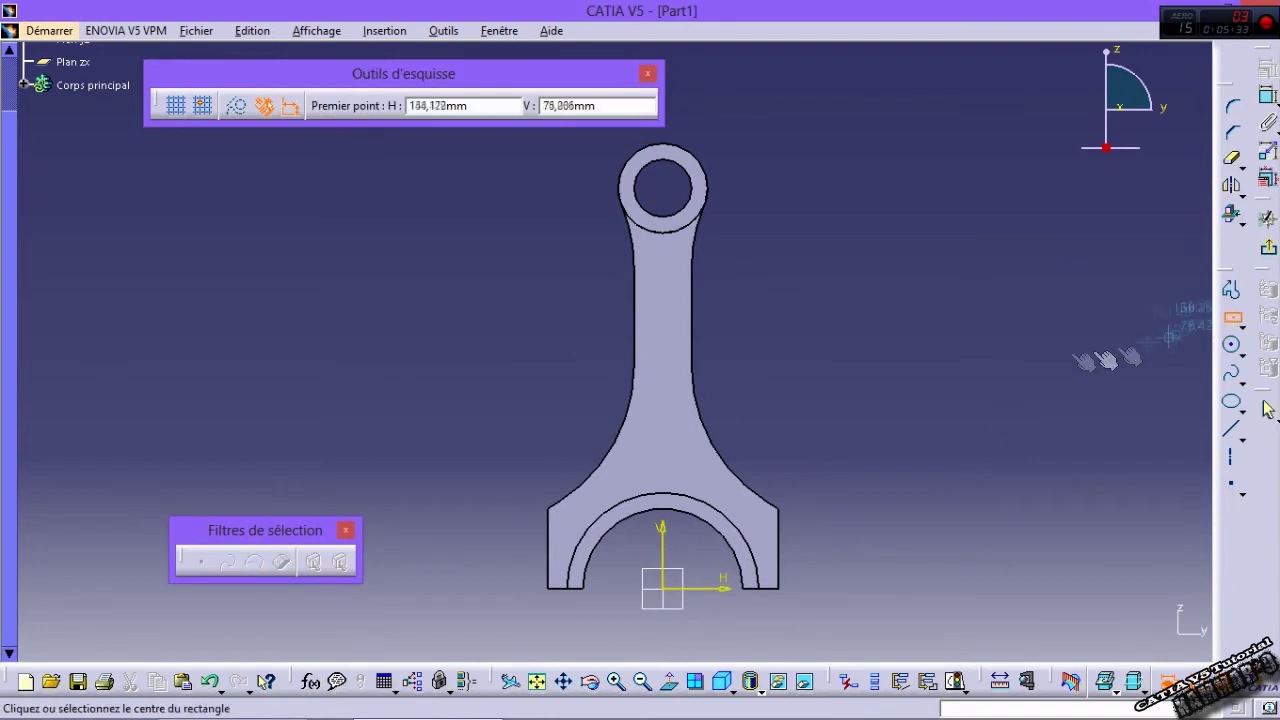
pyautogui.click(669, 323)
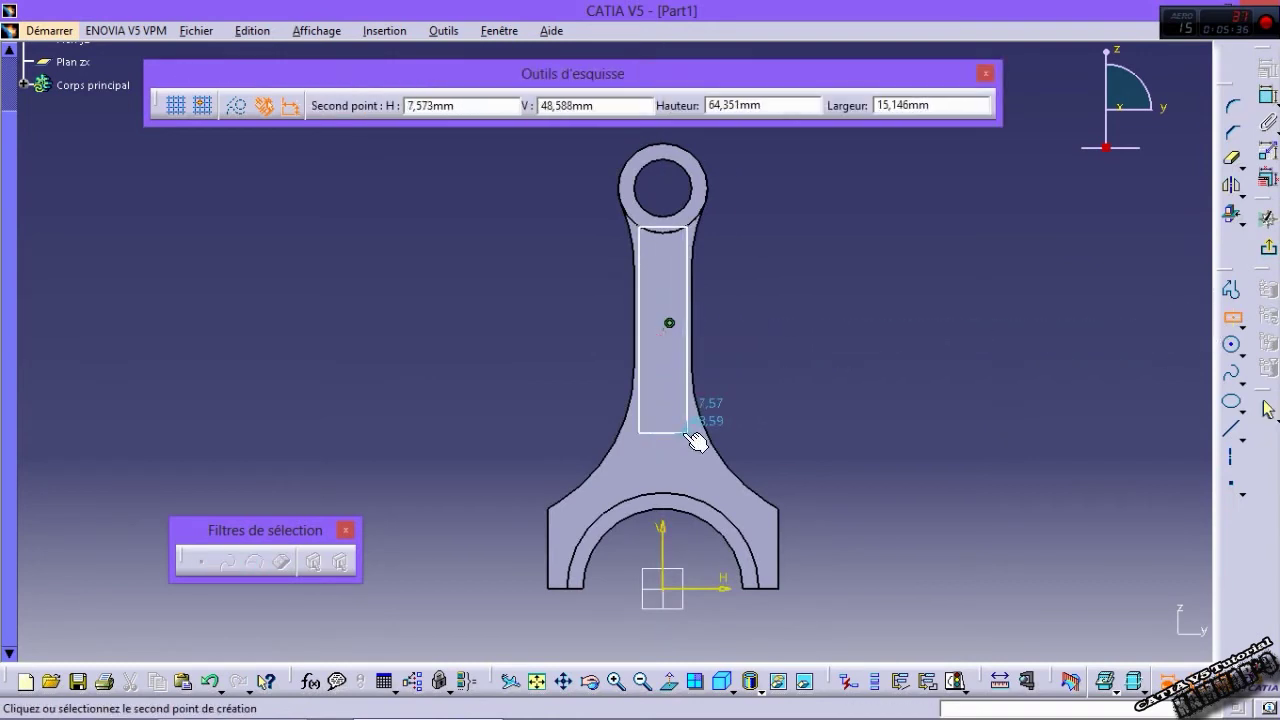
pyautogui.click(679, 433)
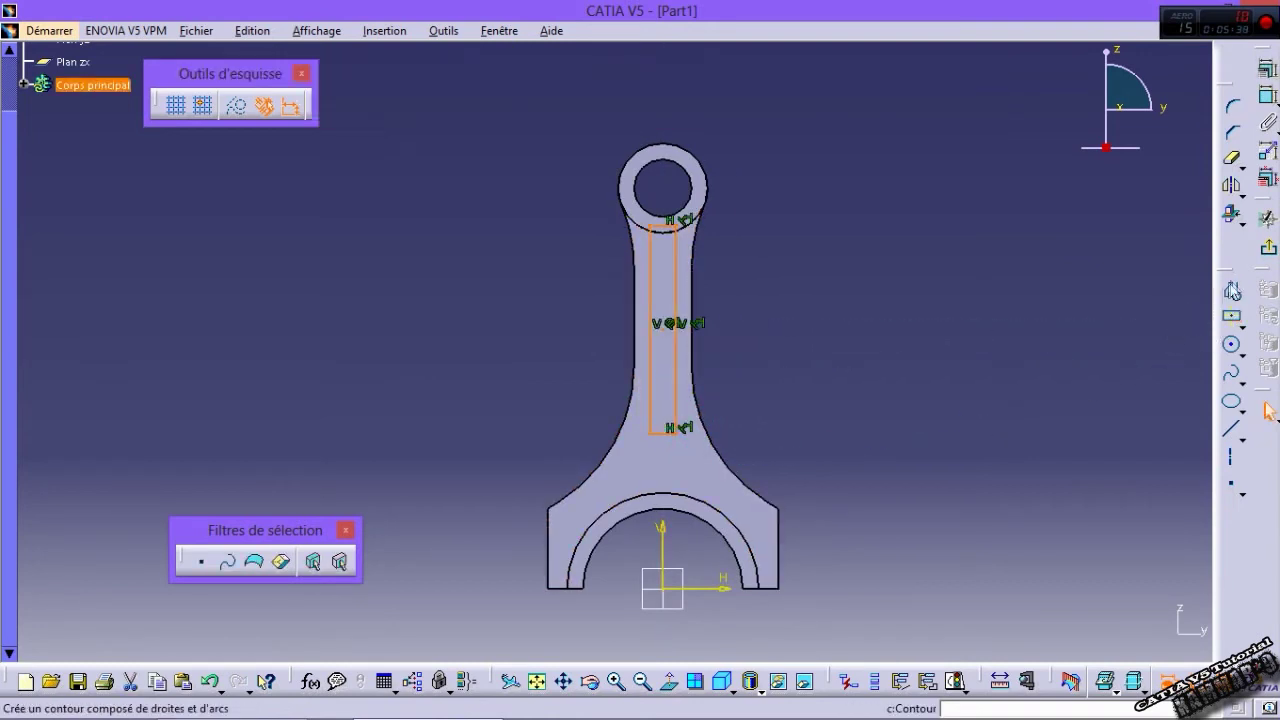
# Step: Draw circles at the bottom and top ends of the shaft rectangle
pyautogui.click(1231, 290)
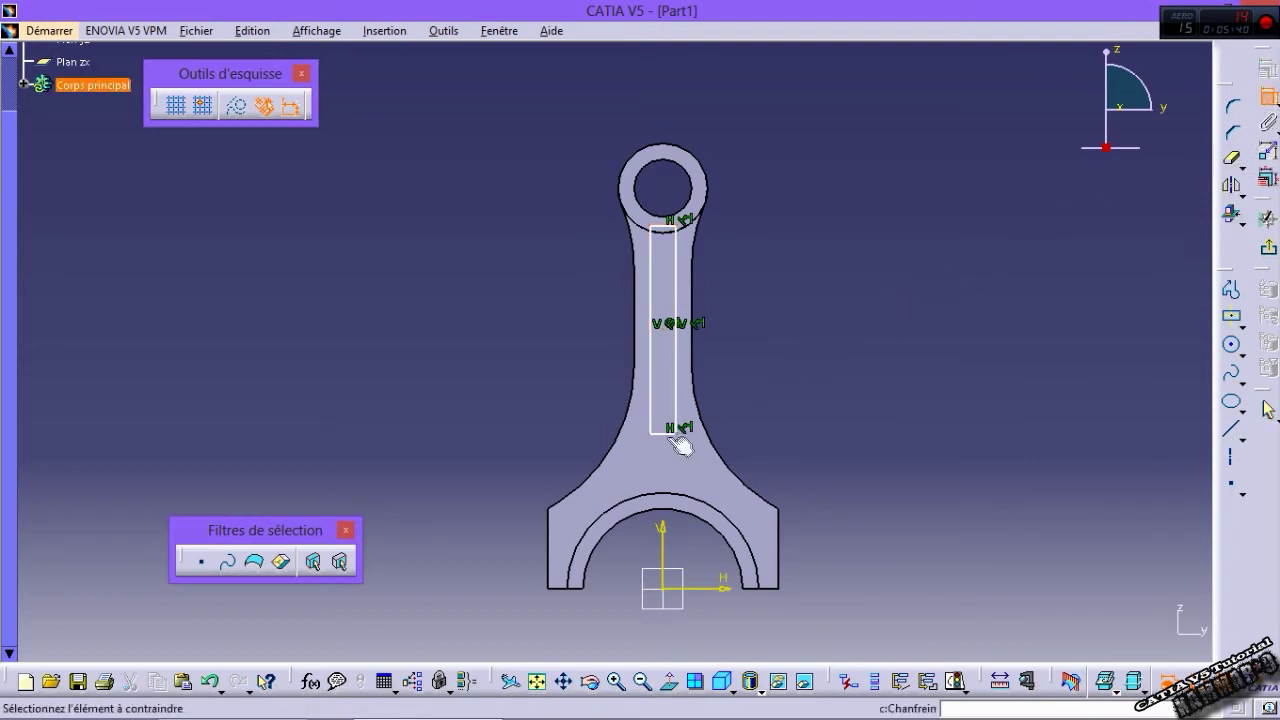
pyautogui.moveTo(663, 451); pyautogui.dragTo(668, 425, button='middle')
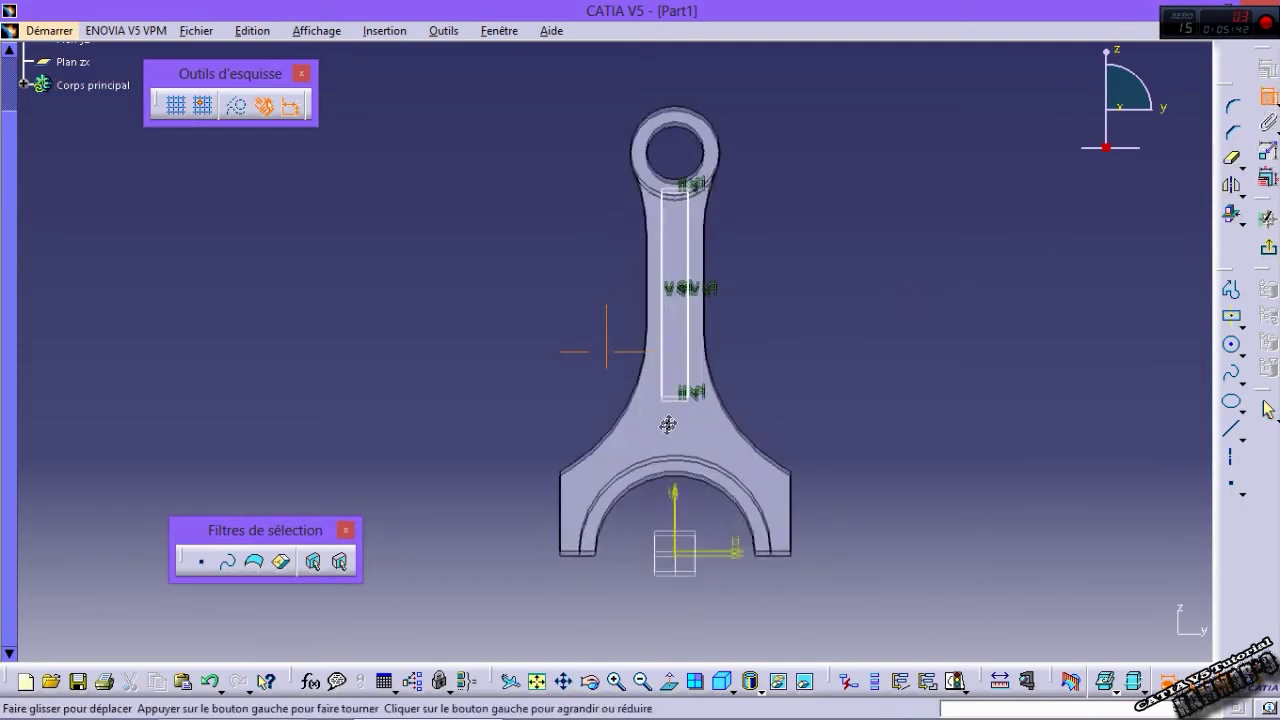
pyautogui.scroll(2, 680, 337)
pyautogui.scroll(1, 683, 340)
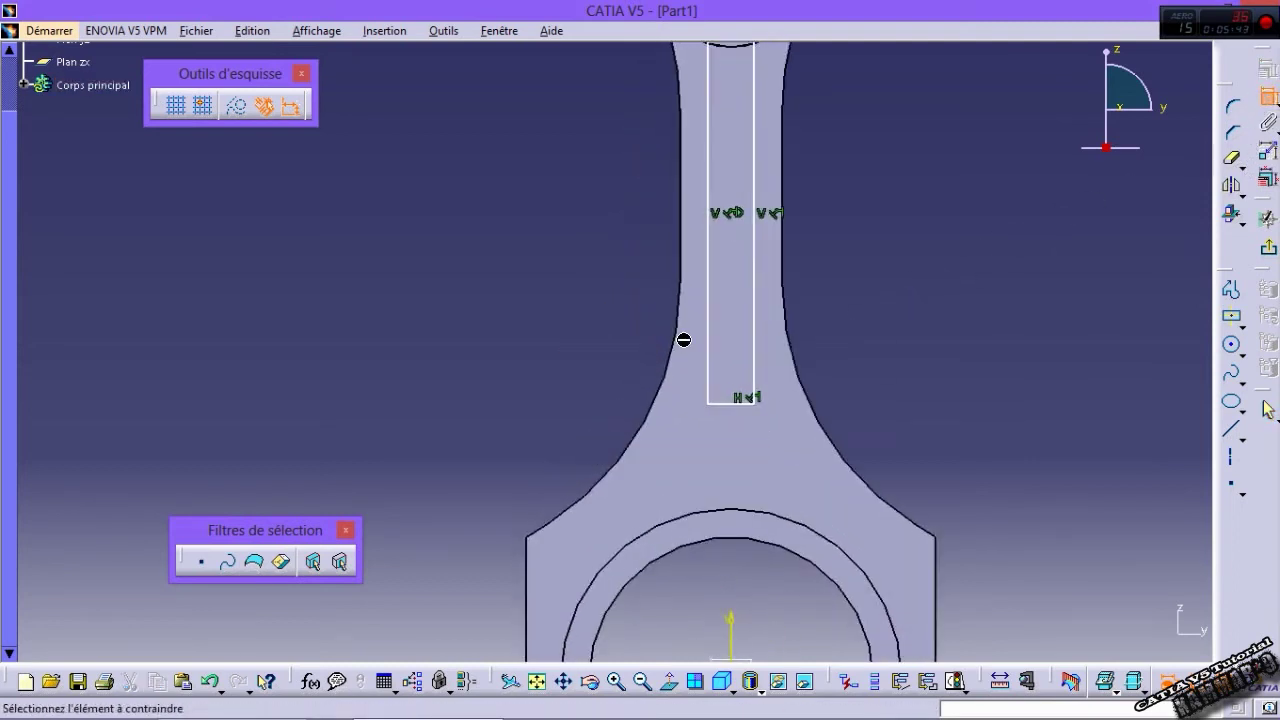
pyautogui.click(1232, 347)
pyautogui.click(733, 403)
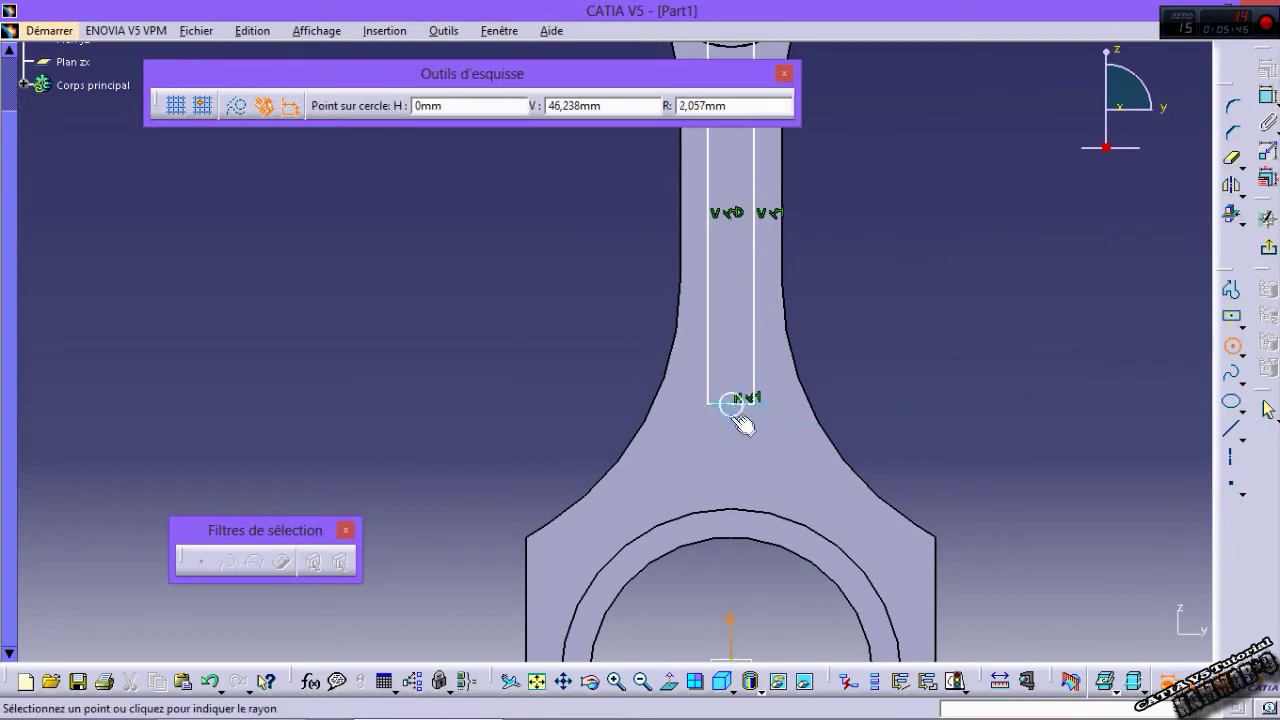
pyautogui.click(748, 426)
pyautogui.moveTo(740, 285); pyautogui.dragTo(752, 425, button='middle')
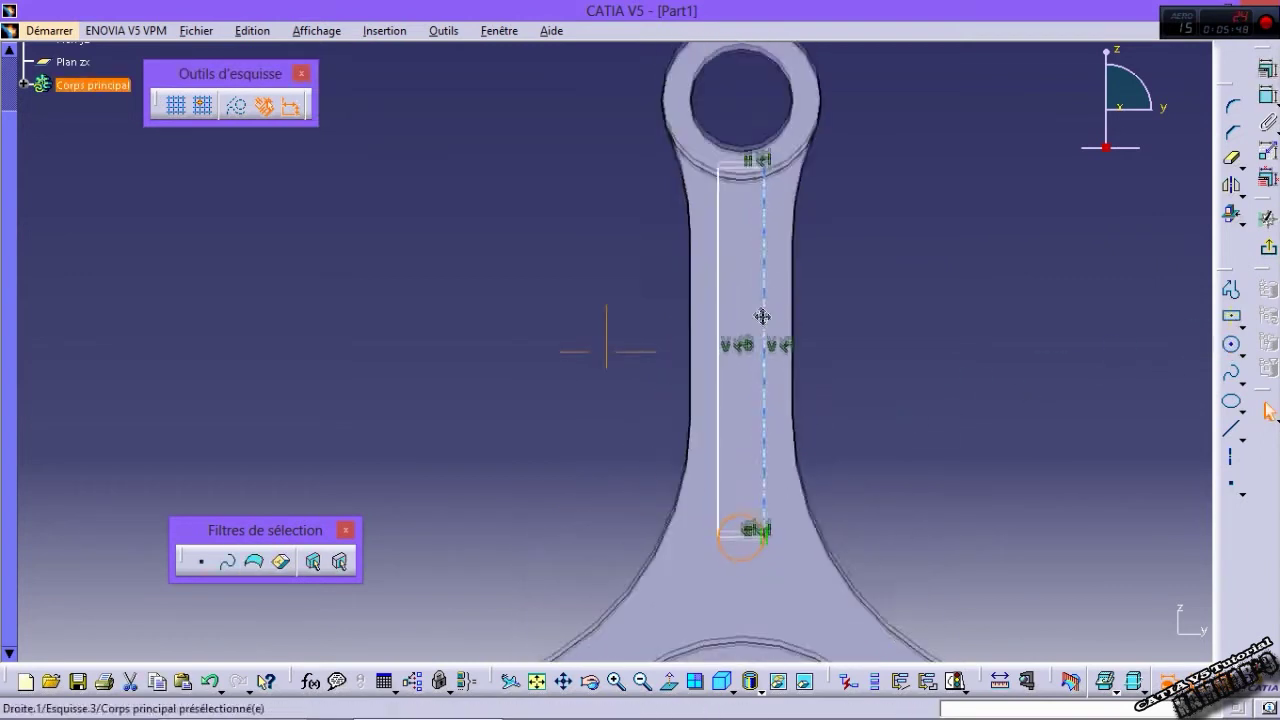
pyautogui.click(1232, 346)
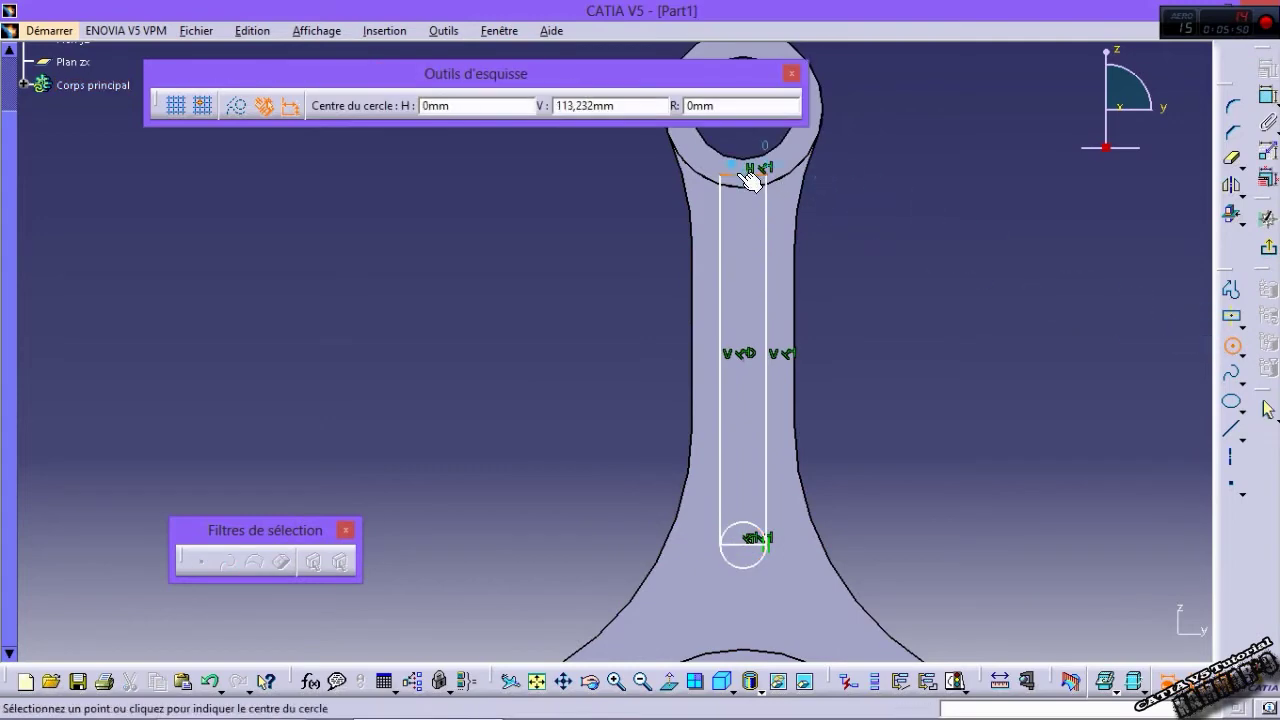
pyautogui.click(743, 175)
pyautogui.click(761, 191)
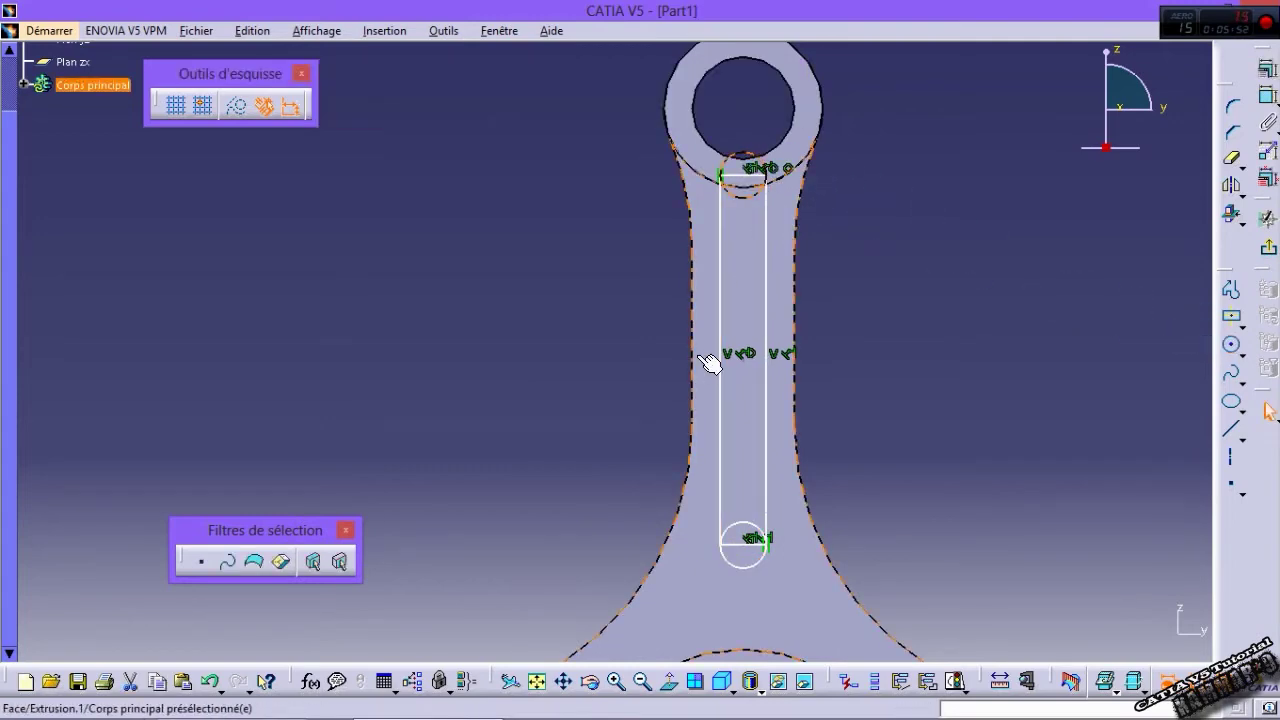
pyautogui.moveTo(723, 466); pyautogui.dragTo(1190, 228, button='middle')
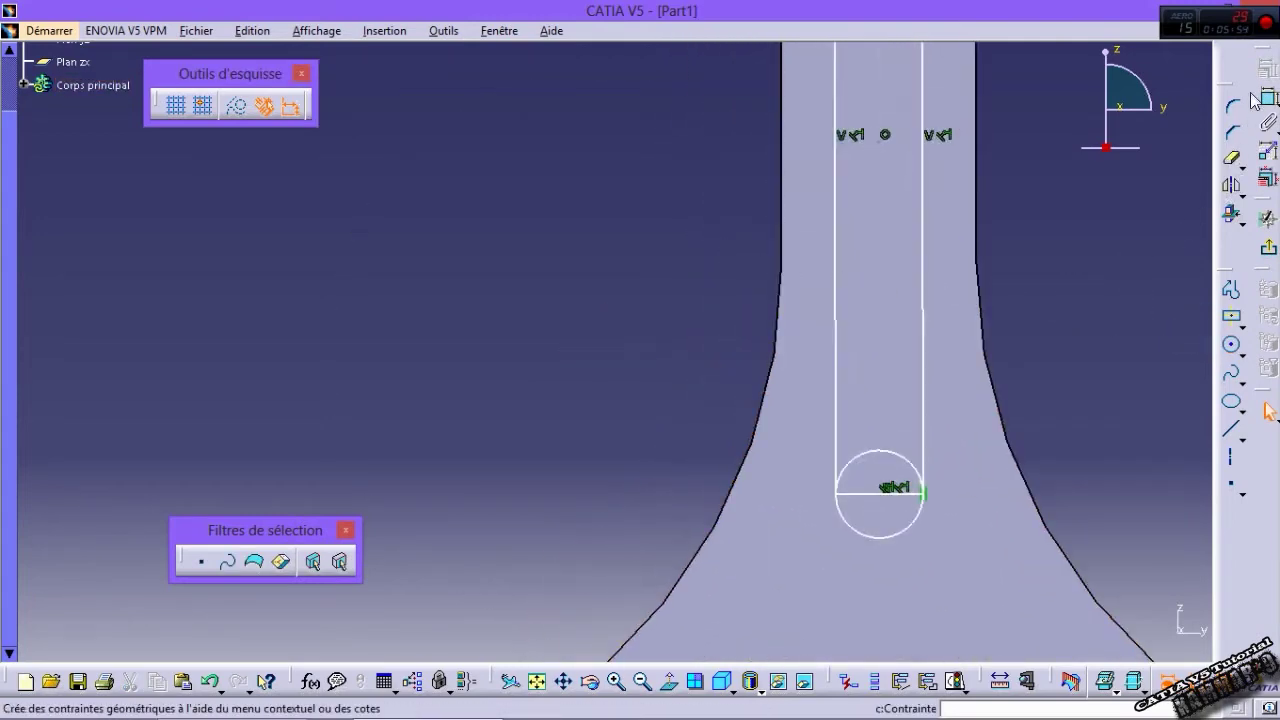
# Step: Make the bottom and top circles tangent to the rectangle's side lines
pyautogui.click(870, 452)
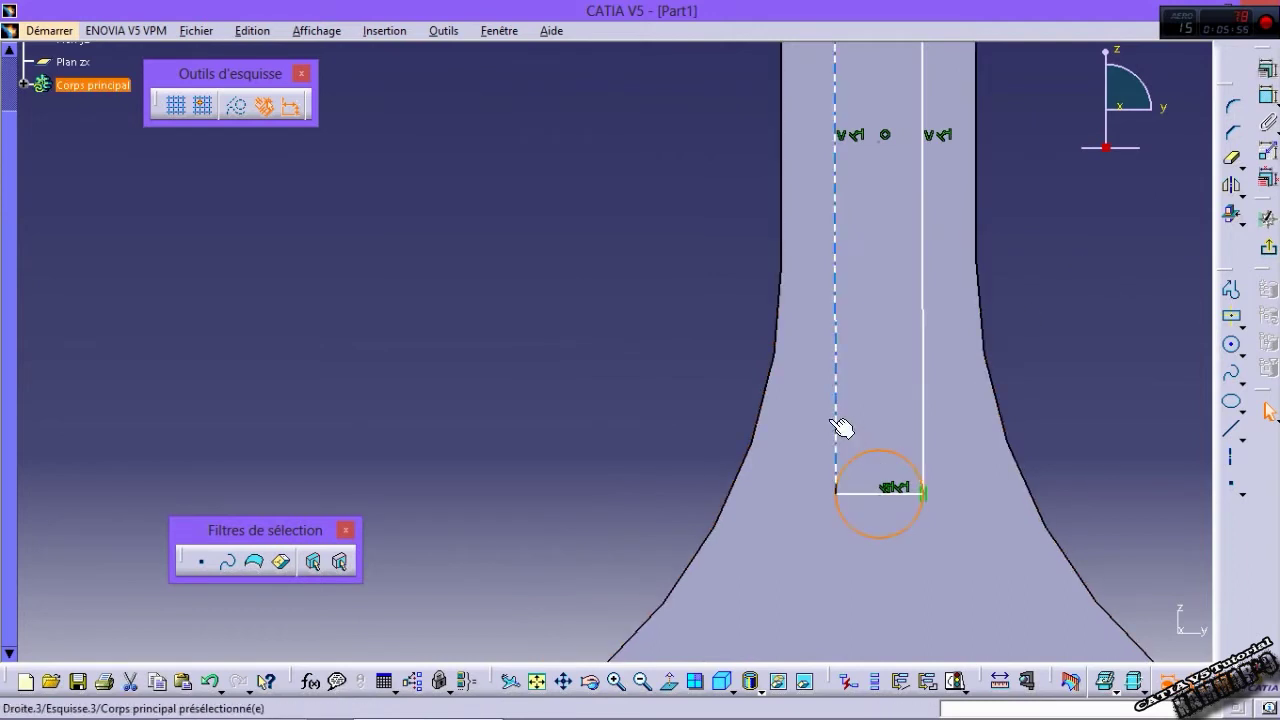
pyautogui.keyDown('ctrl'); pyautogui.click(838, 425); pyautogui.keyUp('ctrl')
pyautogui.click(1268, 95)
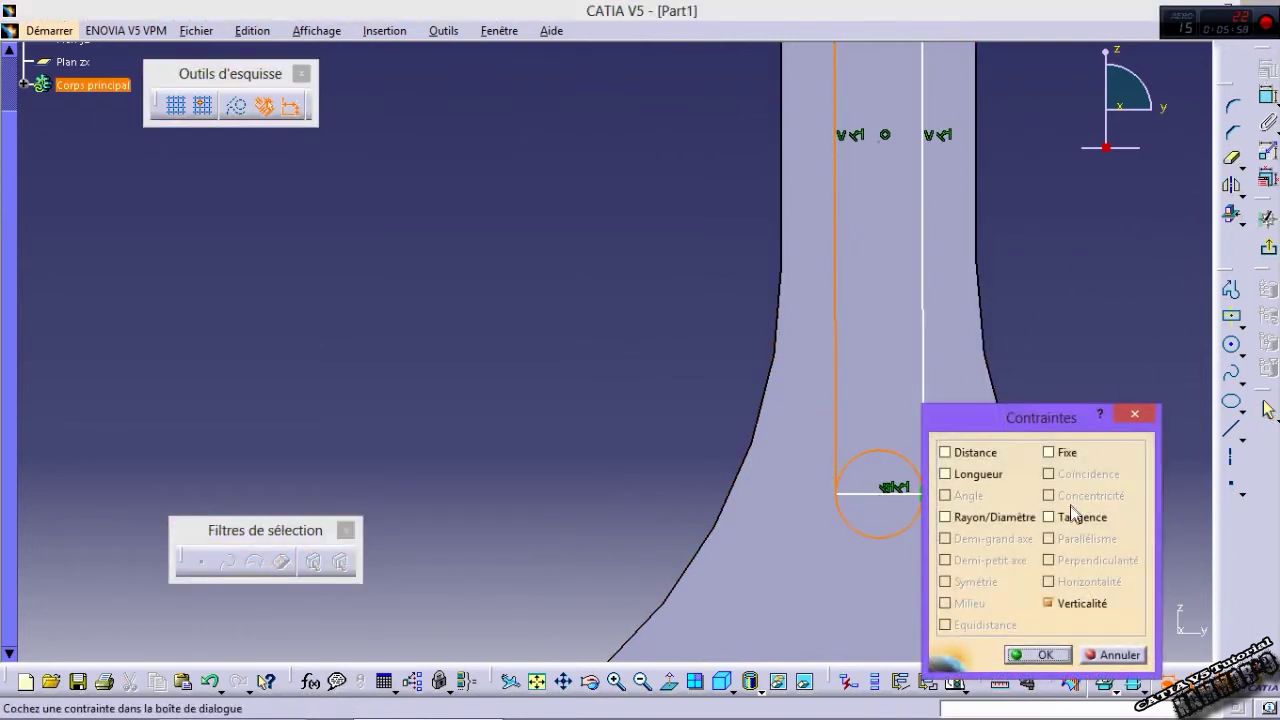
pyautogui.click(1036, 655)
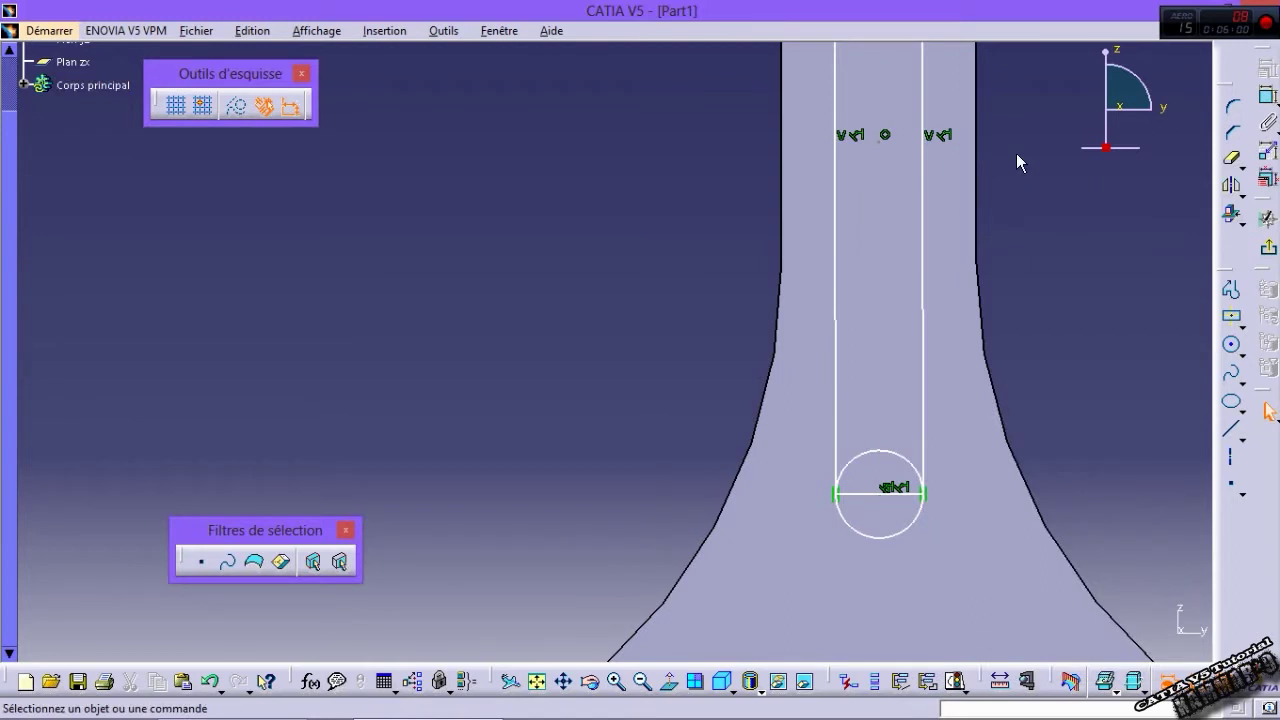
pyautogui.moveTo(1016, 153); pyautogui.dragTo(885, 435, button='middle')
pyautogui.click(836, 254)
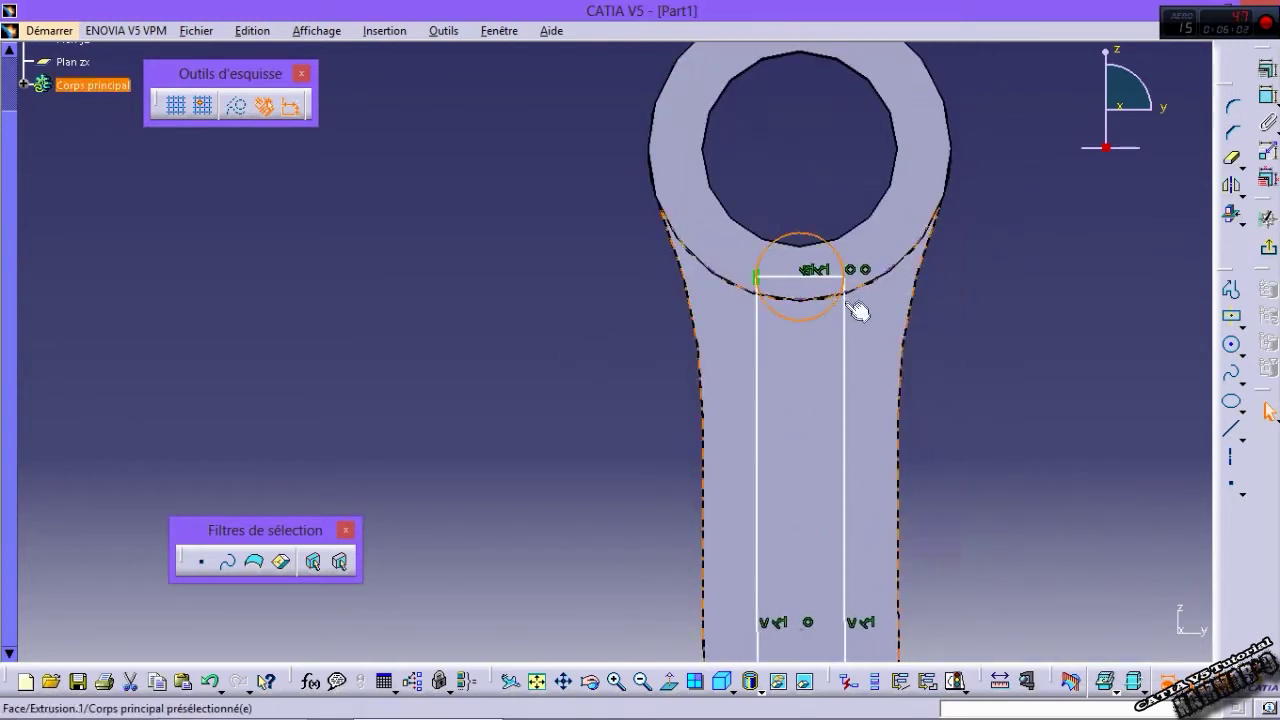
pyautogui.keyDown('ctrl'); pyautogui.click(843, 316); pyautogui.keyUp('ctrl')
pyautogui.click(1268, 95)
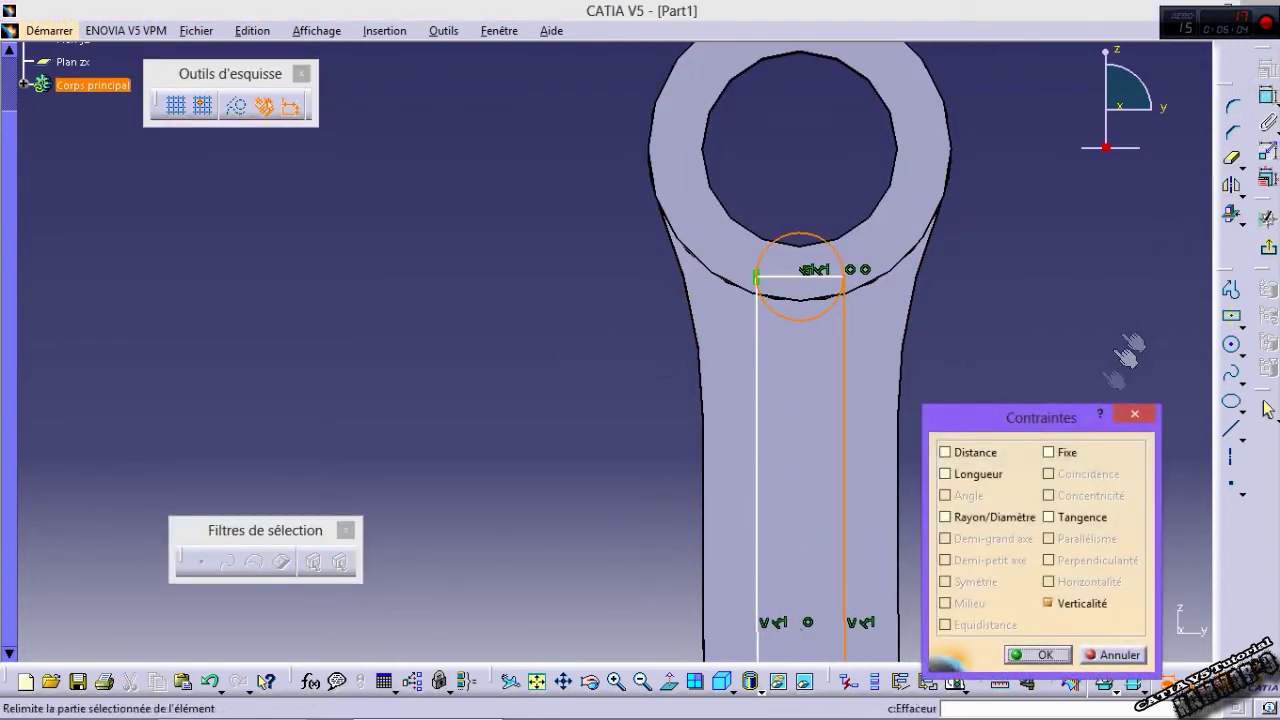
pyautogui.click(1036, 655)
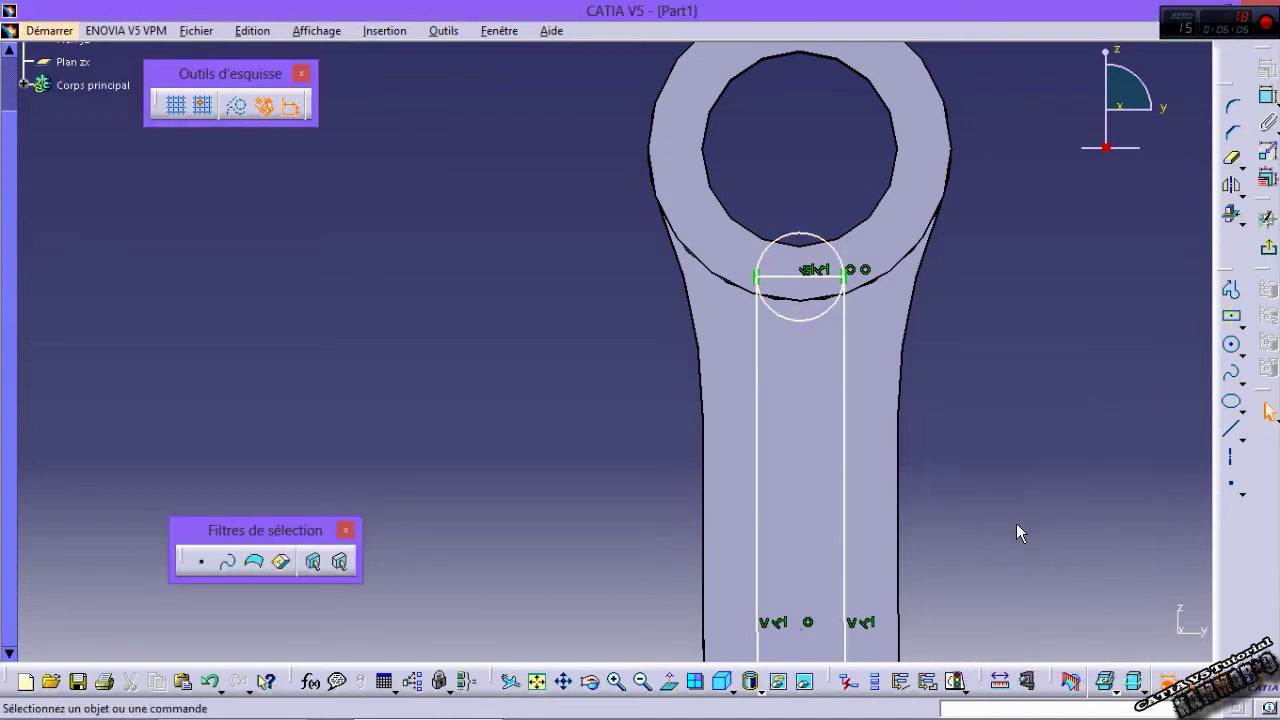
pyautogui.moveTo(1016, 523); pyautogui.dragTo(1007, 469, button='middle')
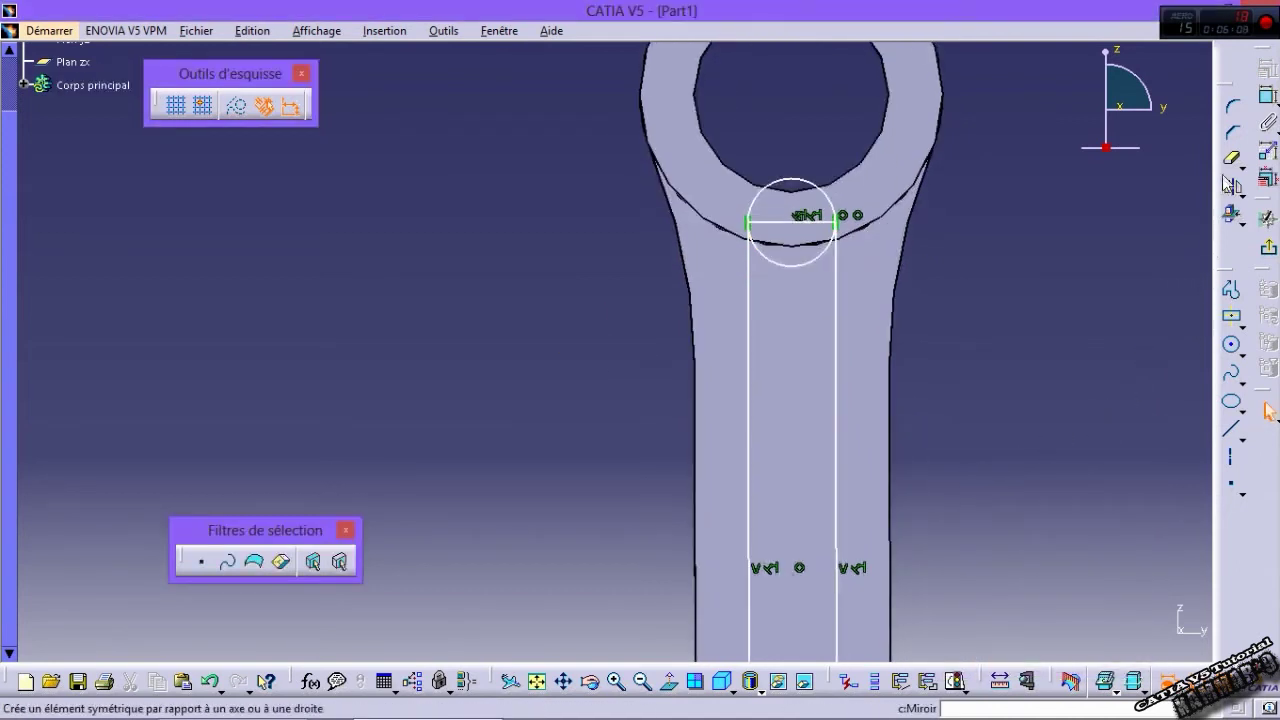
# Step: Trim the circles' inner arcs and rectangle end lines into a rounded slot, undoing the over-trim
pyautogui.click(808, 264)
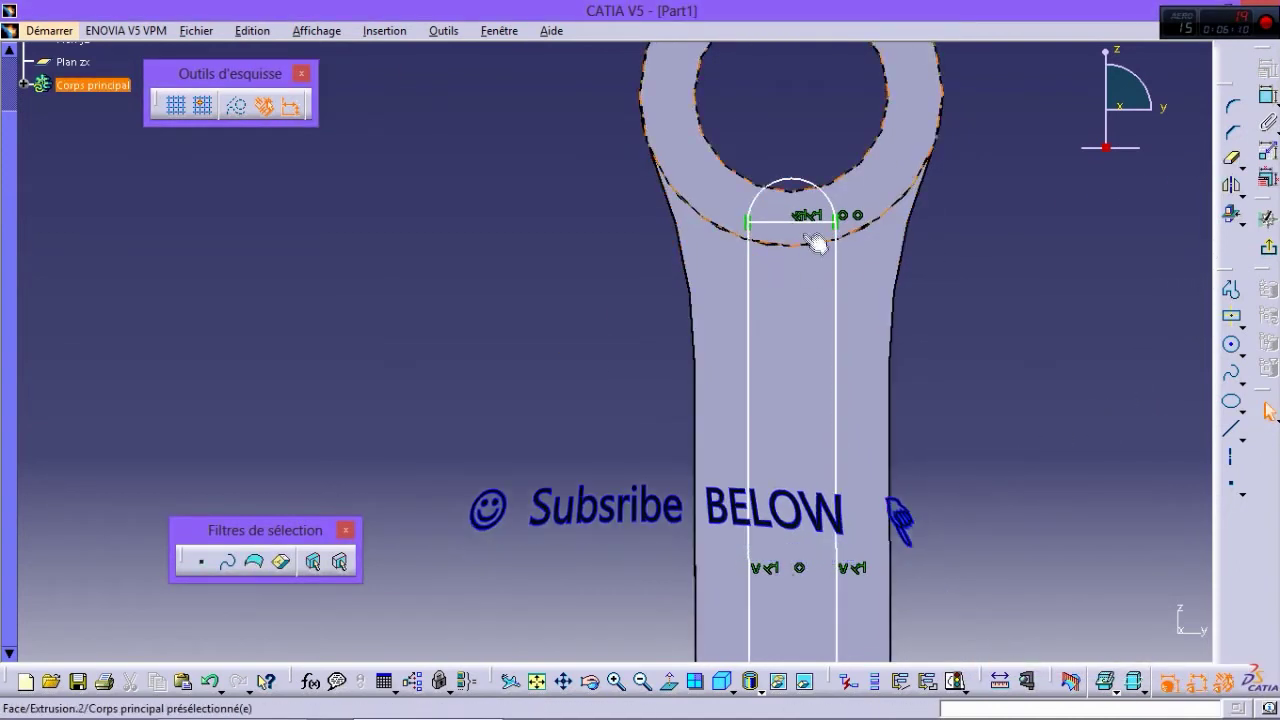
pyautogui.click(1231, 157)
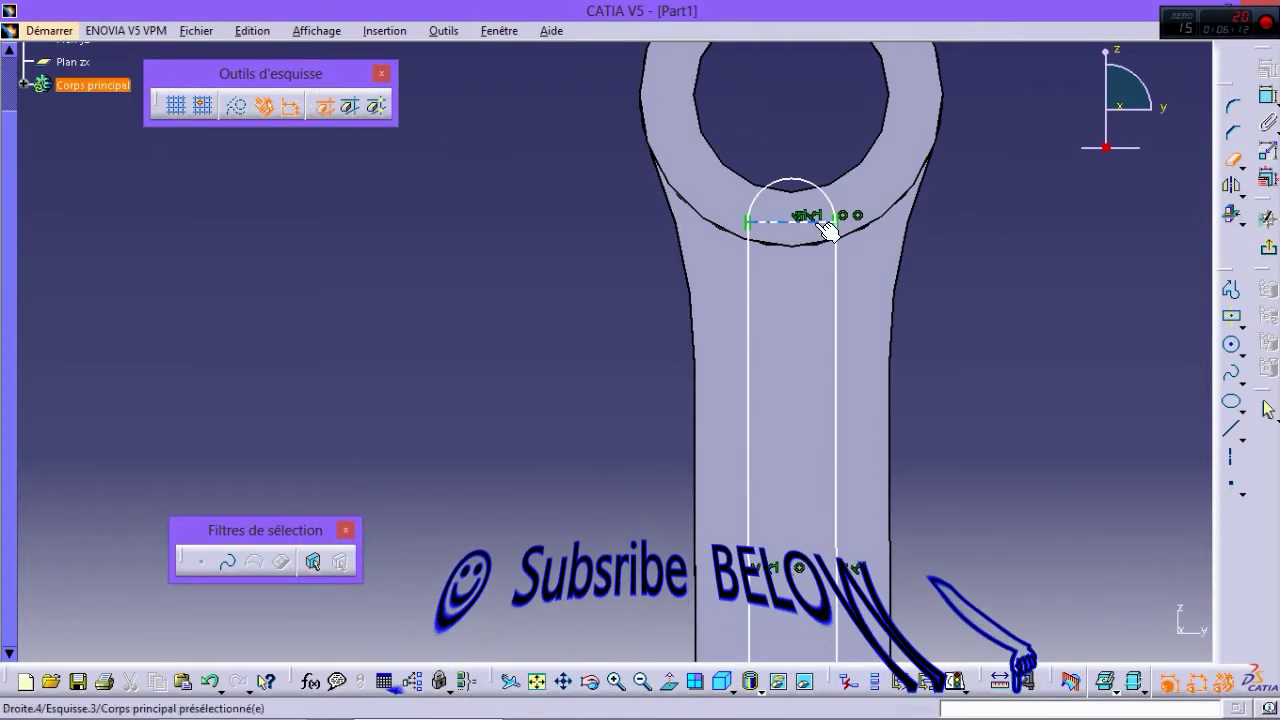
pyautogui.click(828, 230)
pyautogui.click(729, 415)
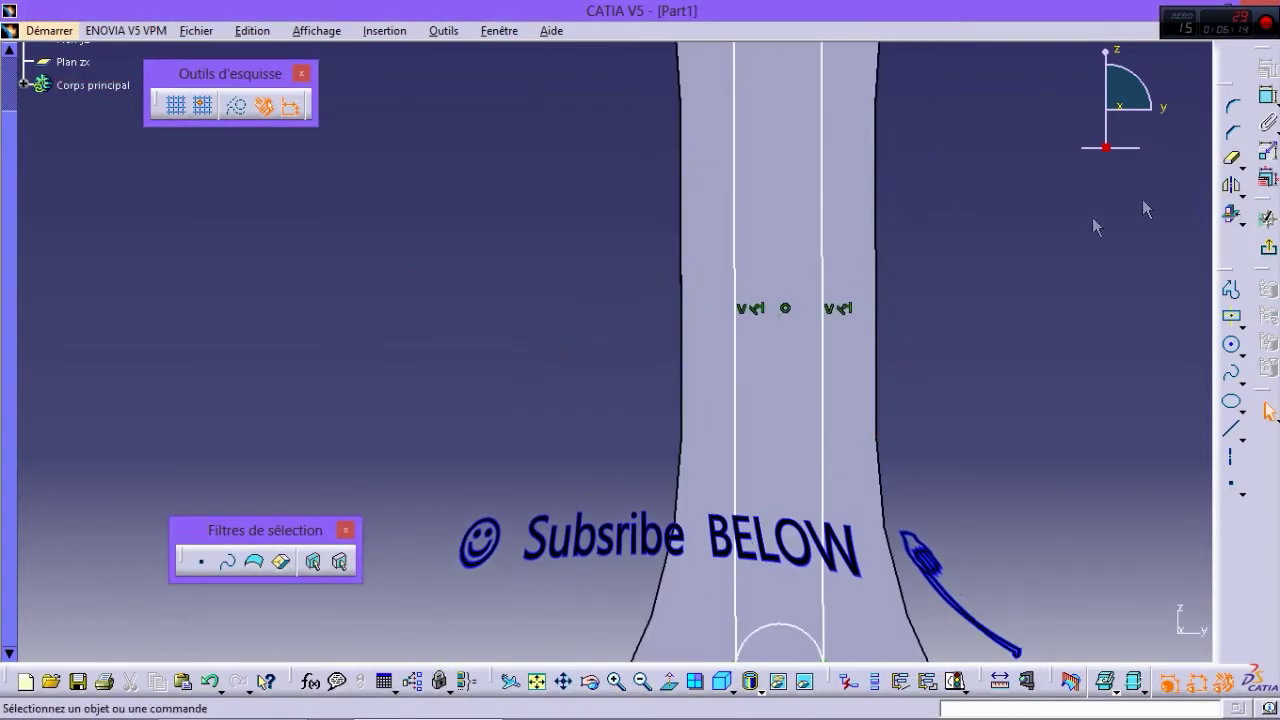
pyautogui.moveTo(609, 346); pyautogui.dragTo(609, 162, button='middle')
pyautogui.click(793, 450)
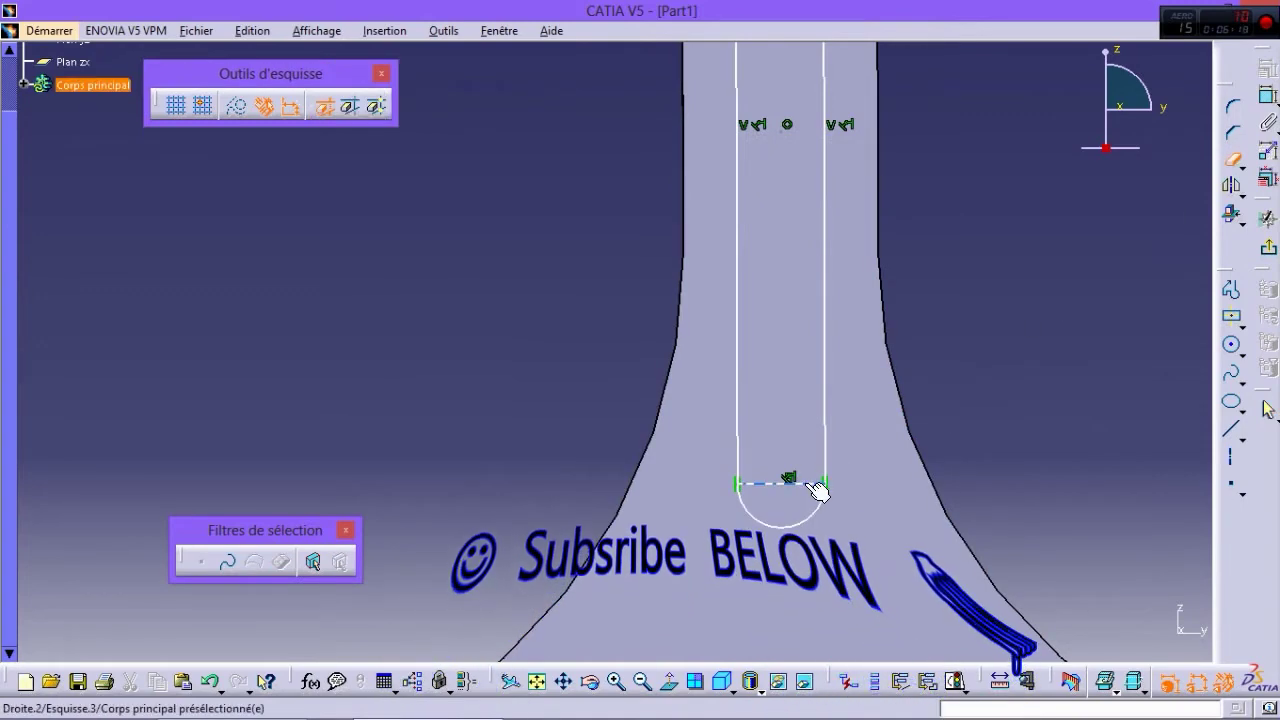
pyautogui.click(817, 489)
pyautogui.click(740, 420)
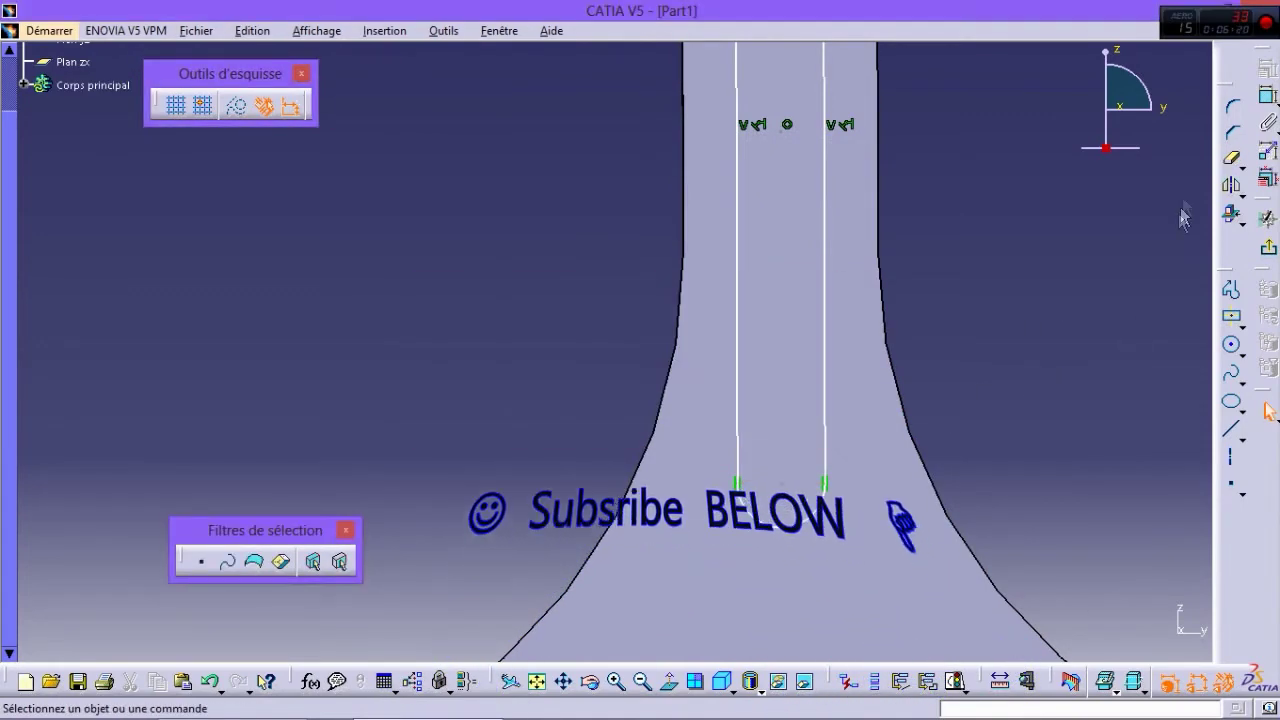
pyautogui.hotkey('ctrl', 'z')
pyautogui.click(1231, 288)
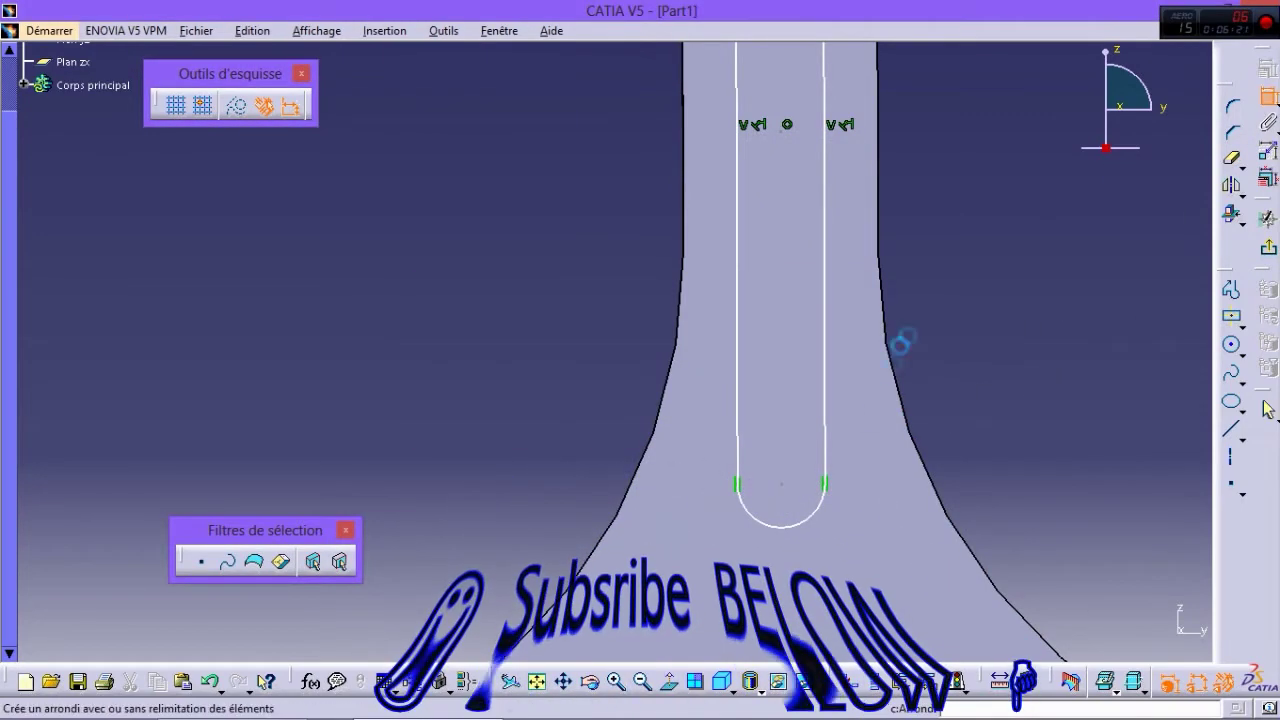
# Step: Dimension the slot with 55 mm between arc centres and R5 ends
pyautogui.click(775, 487)
pyautogui.moveTo(791, 548)
pyautogui.mouseDown(button='middle')
pyautogui.moveTo(787, 438)
pyautogui.moveTo(791, 586)
pyautogui.mouseUp(button='middle')
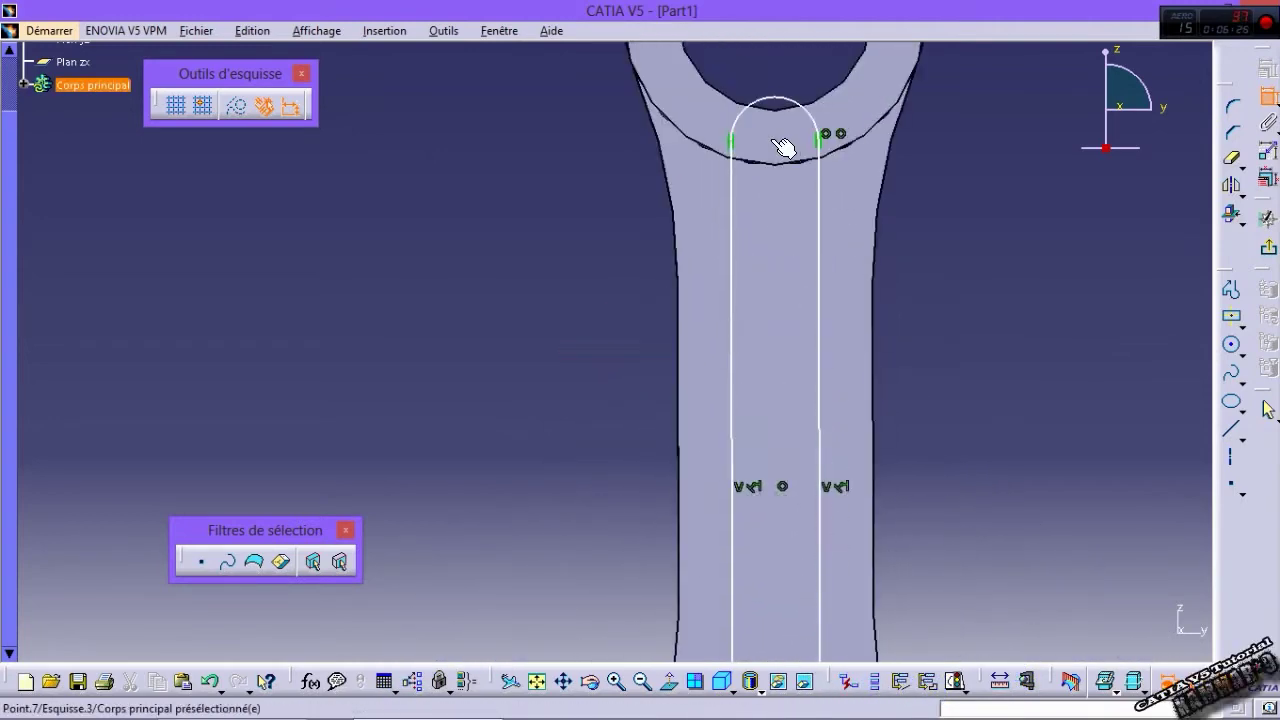
pyautogui.click(984, 382)
pyautogui.doubleClick(980, 380)
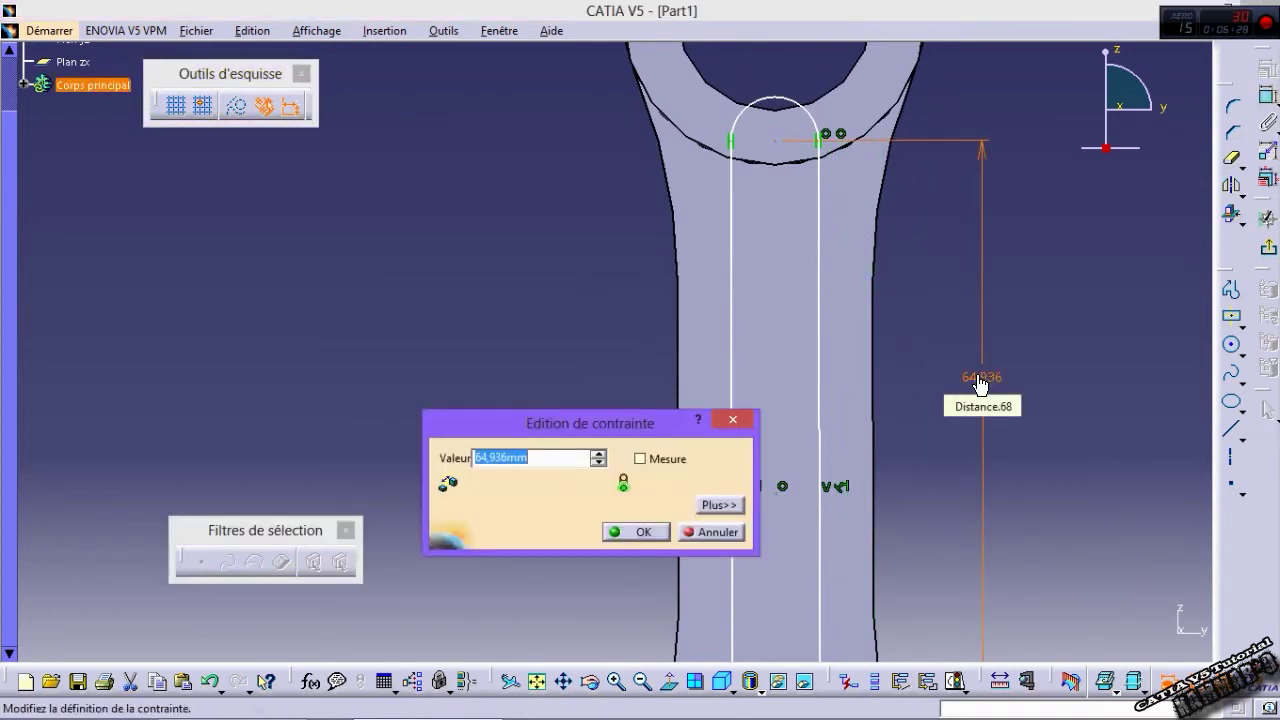
pyautogui.write('55mm')
pyautogui.press('Return')
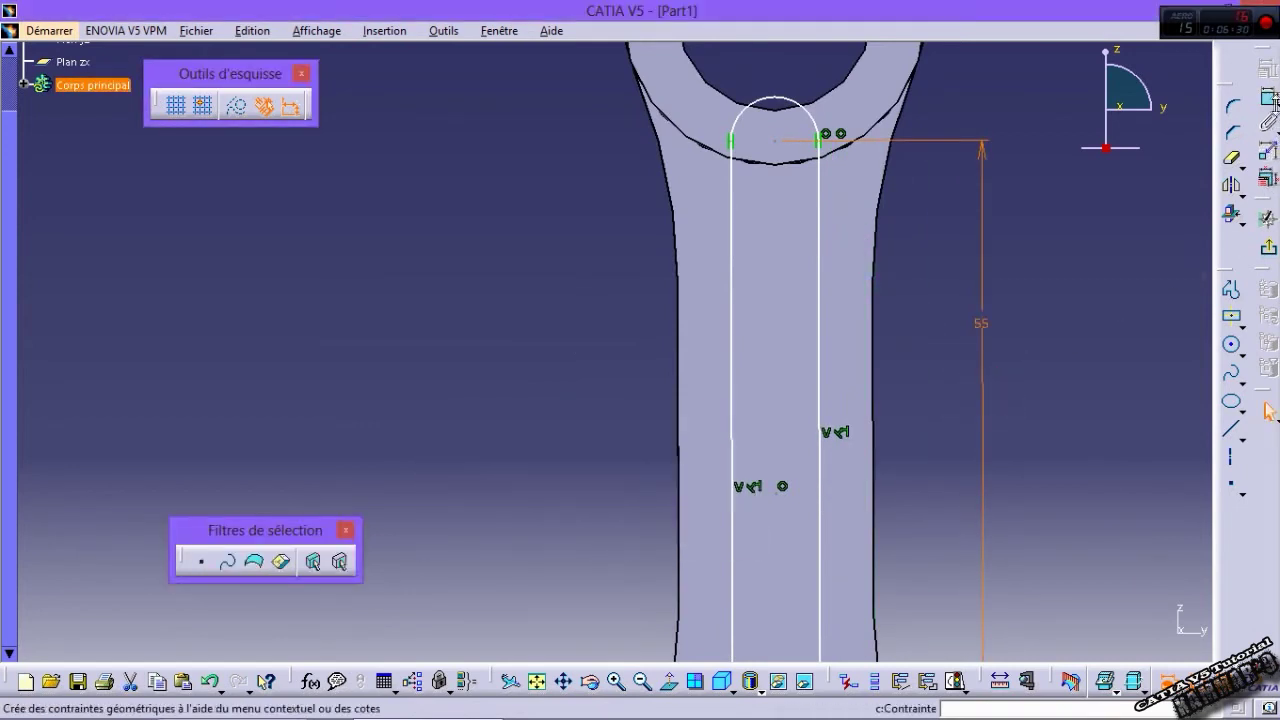
pyautogui.click(810, 113)
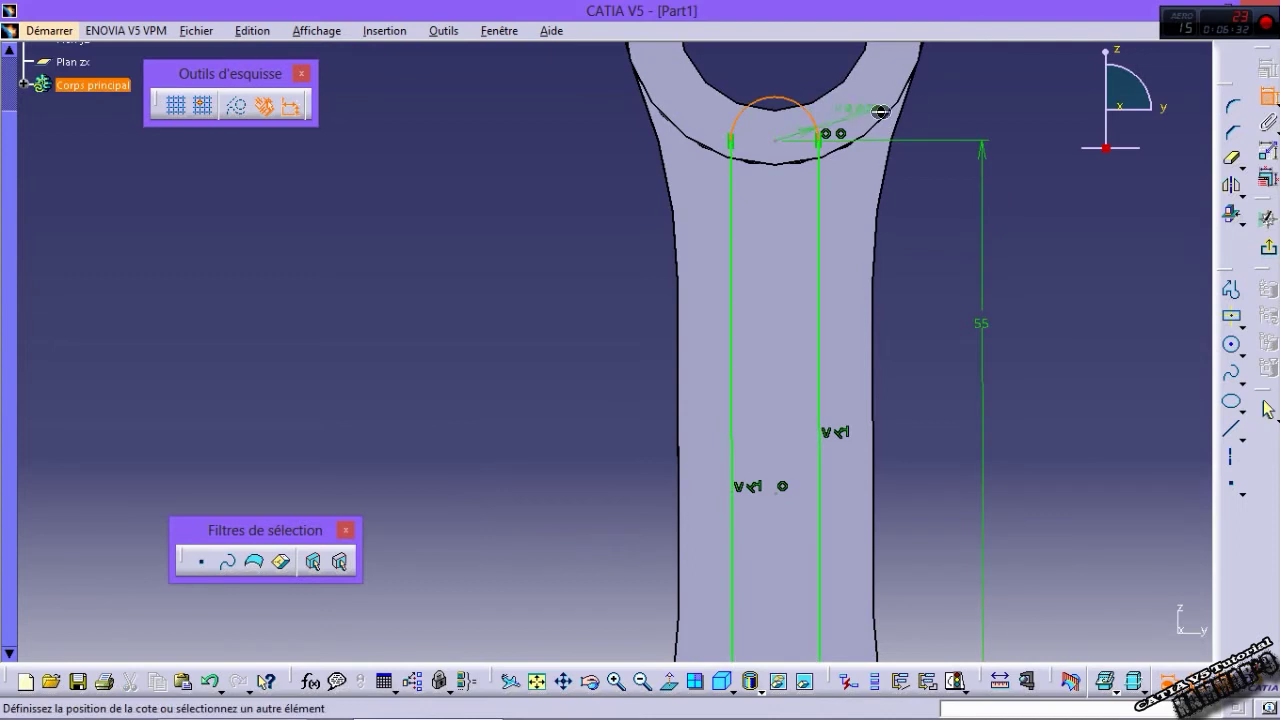
pyautogui.doubleClick(945, 88)
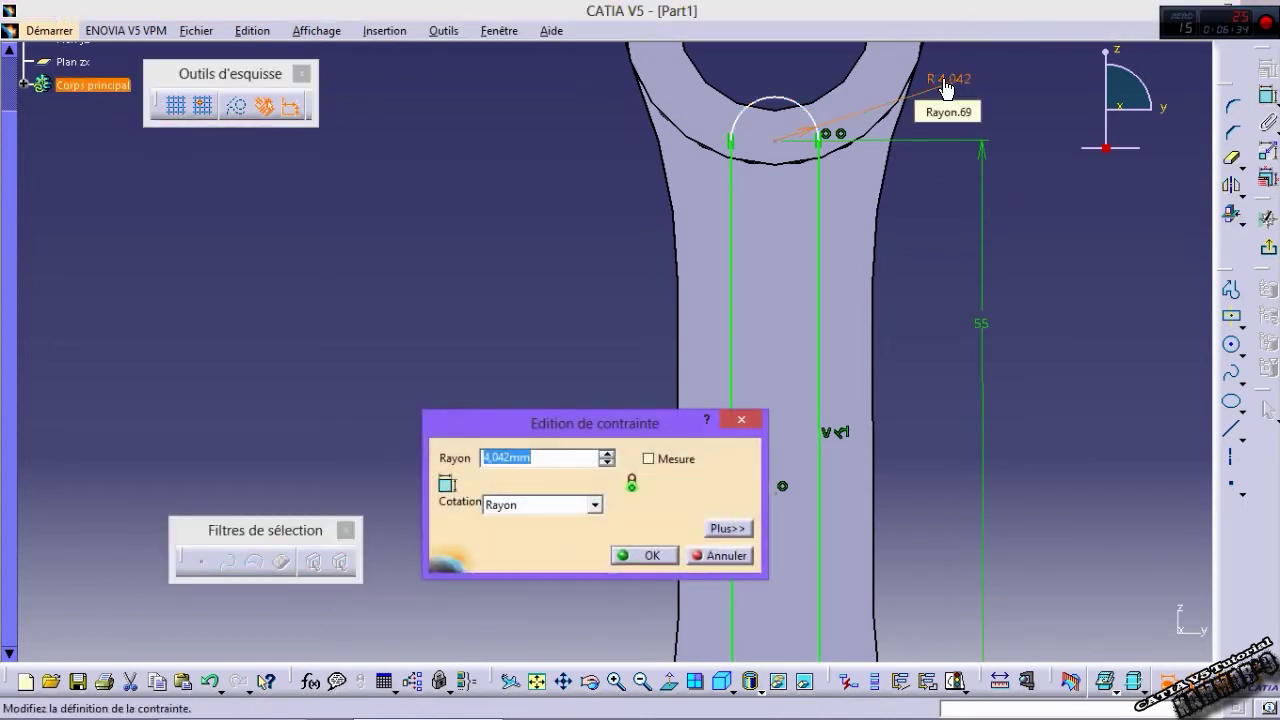
pyautogui.write('5')
pyautogui.press('Return')
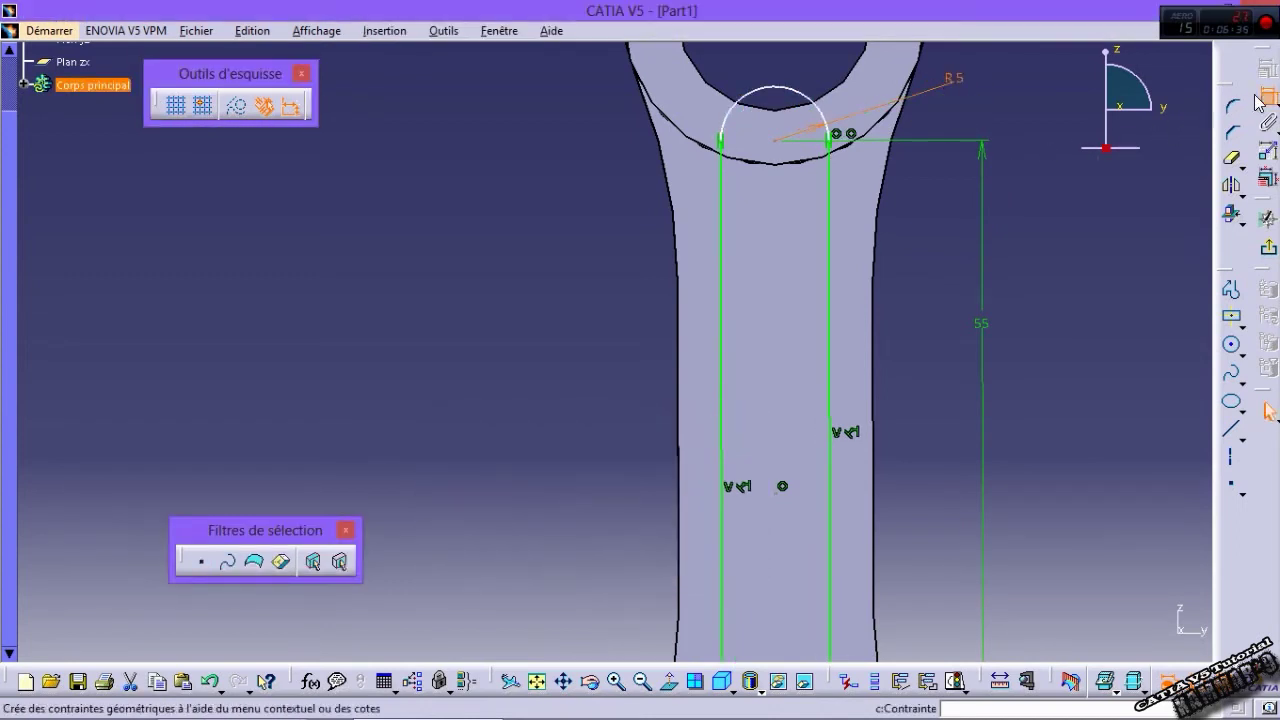
# Step: Set the slot 45 mm above the origin, add a coincidence constraint, and view normal
pyautogui.moveTo(931, 406)
pyautogui.mouseDown(button='middle')
pyautogui.moveTo(778, 440)
pyautogui.moveTo(782, 286)
pyautogui.moveTo(797, 507)
pyautogui.mouseUp(button='middle')
pyautogui.click(1086, 428)
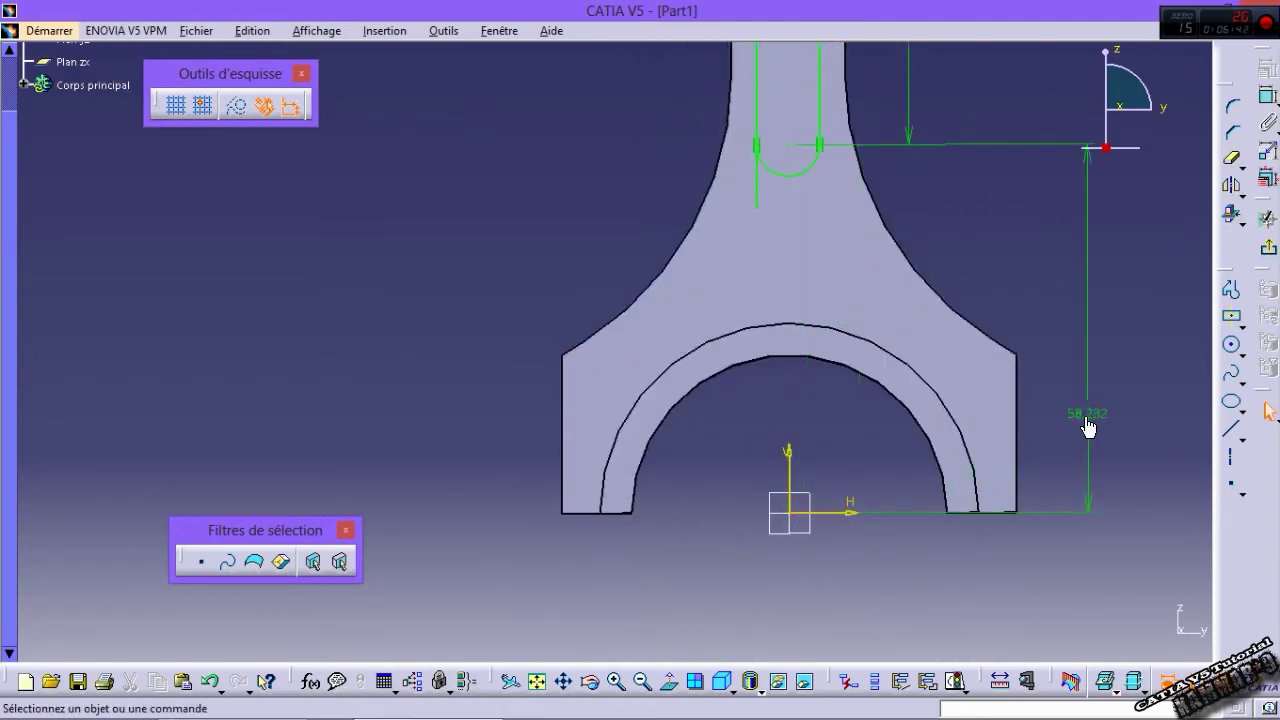
pyautogui.doubleClick(1088, 426)
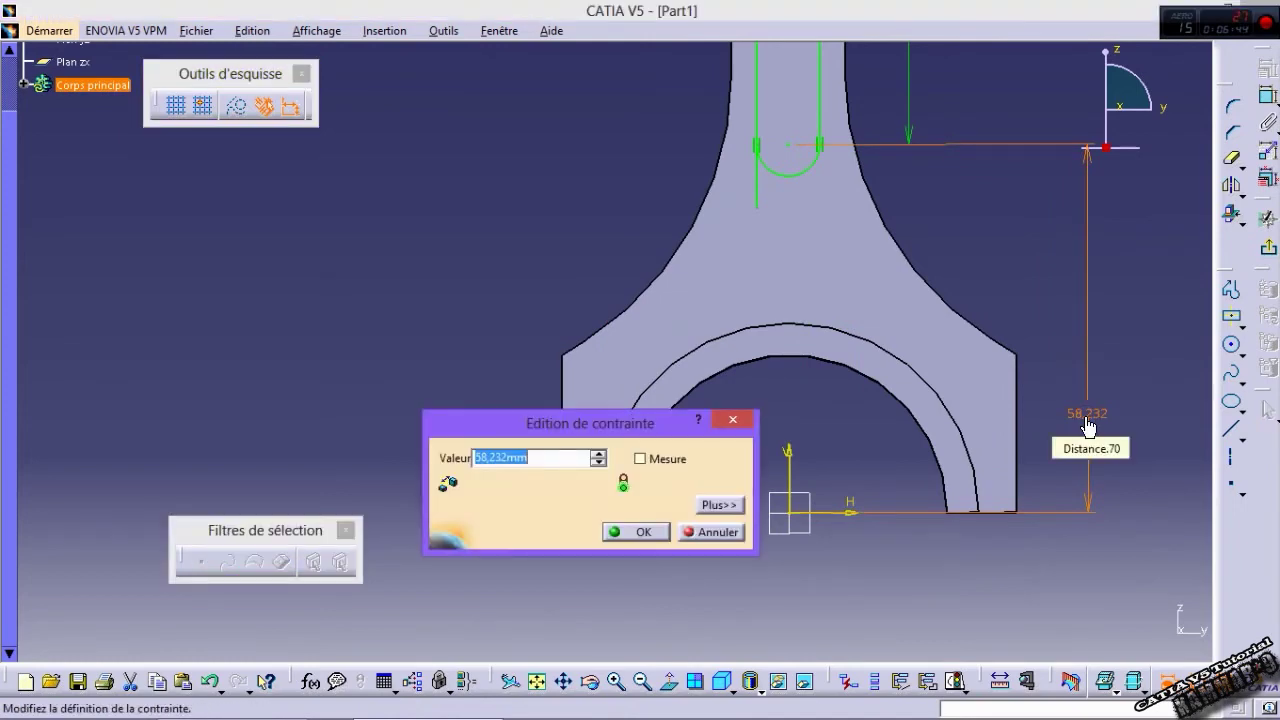
pyautogui.press('Return')
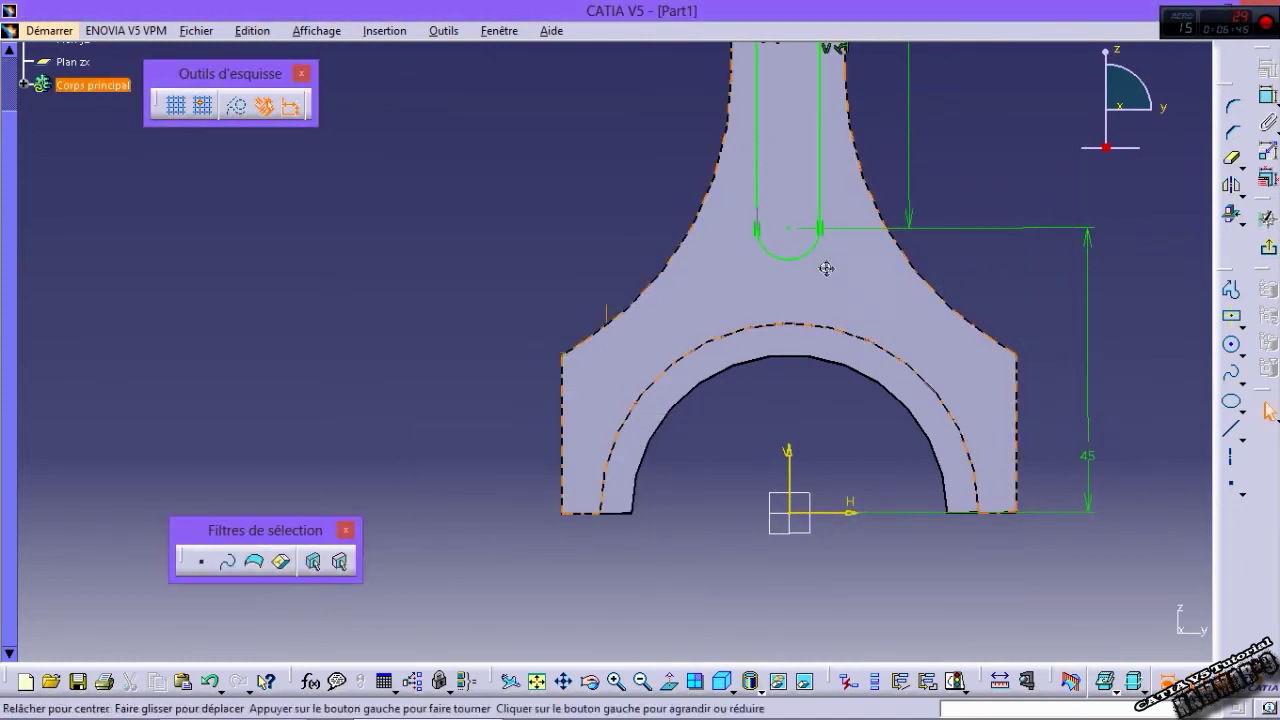
pyautogui.moveTo(826, 269); pyautogui.dragTo(826, 291, button='middle')
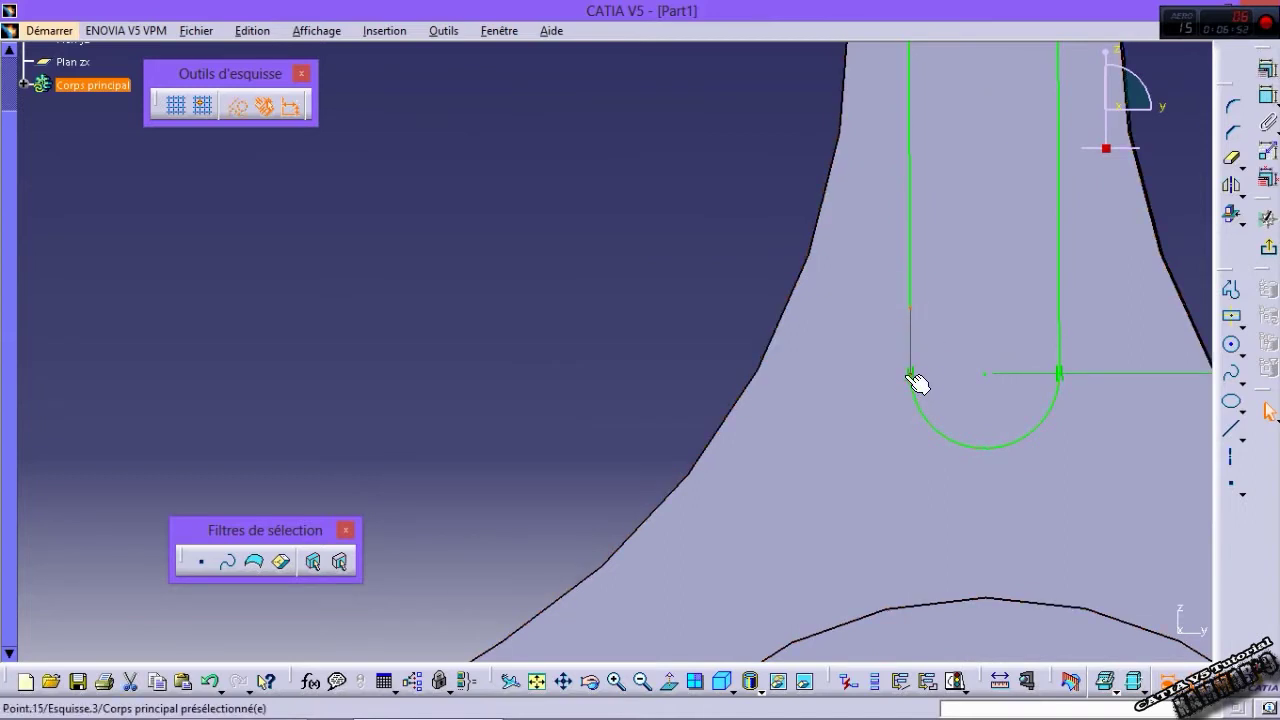
pyautogui.click(1268, 95)
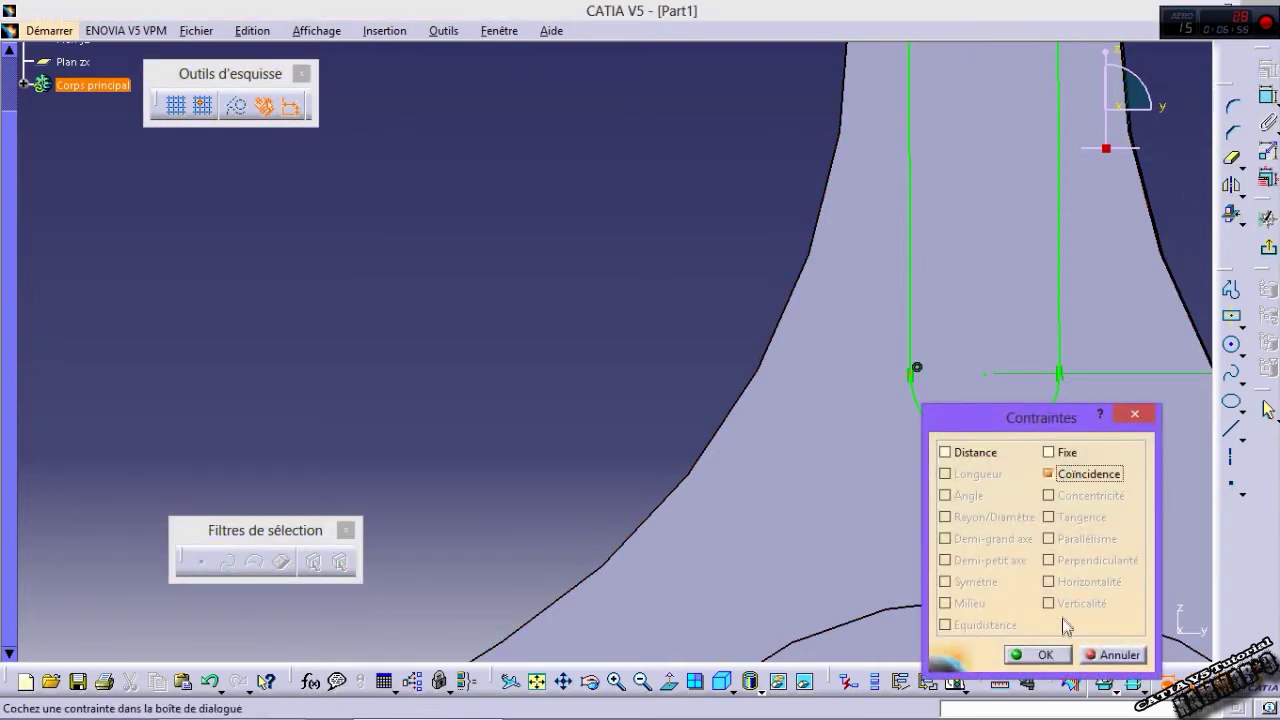
pyautogui.click(1042, 655)
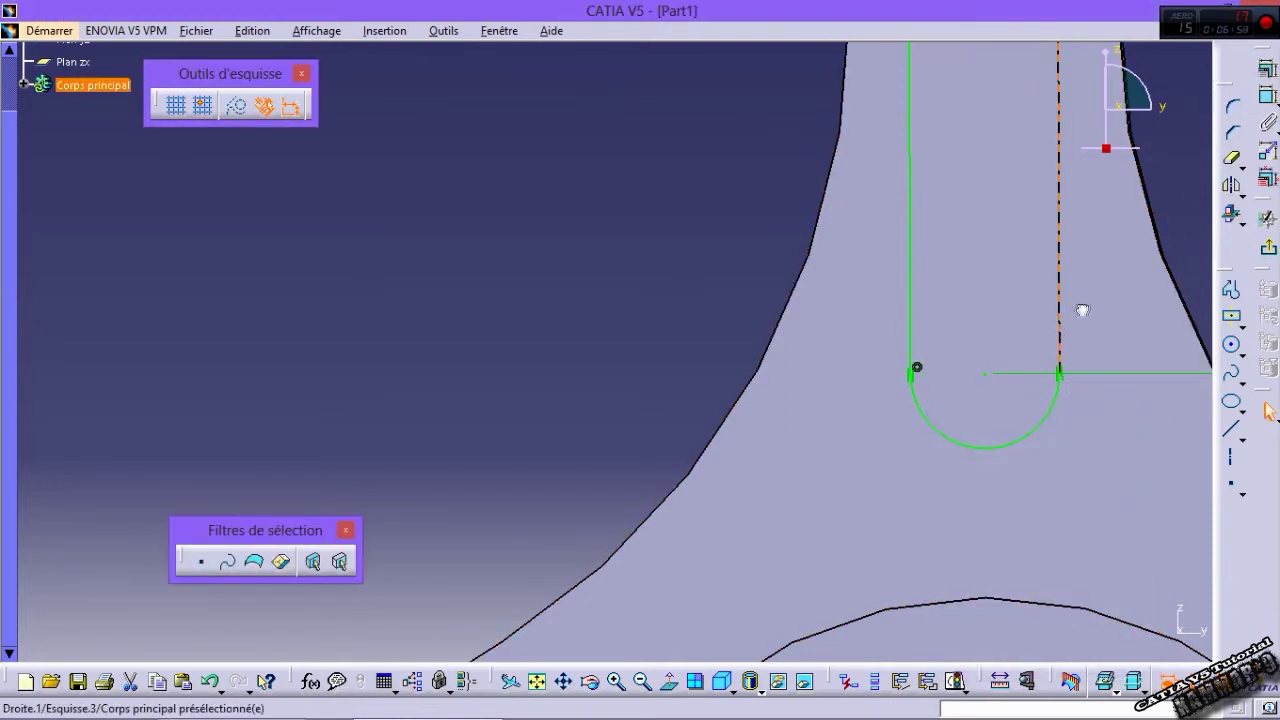
pyautogui.click(665, 683)
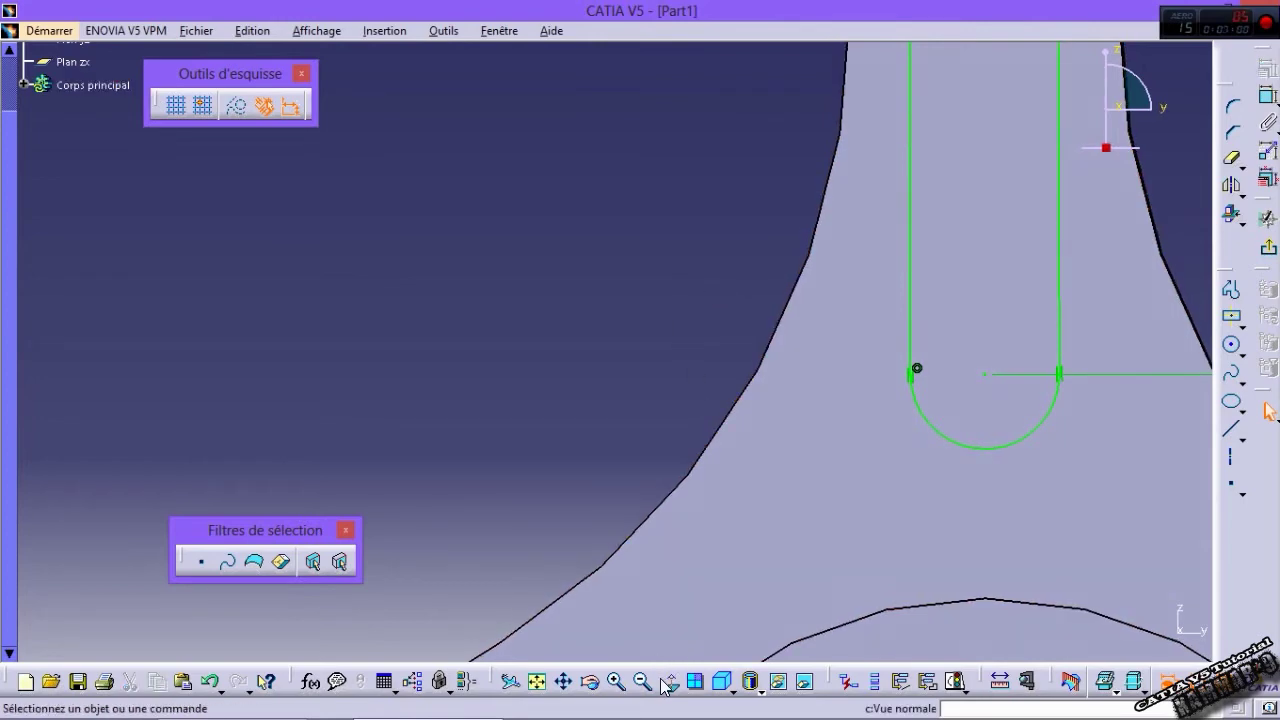
pyautogui.moveTo(766, 377)
pyautogui.mouseDown(button='middle')
pyautogui.moveTo(743, 313)
pyautogui.moveTo(756, 280)
pyautogui.mouseUp(button='middle')
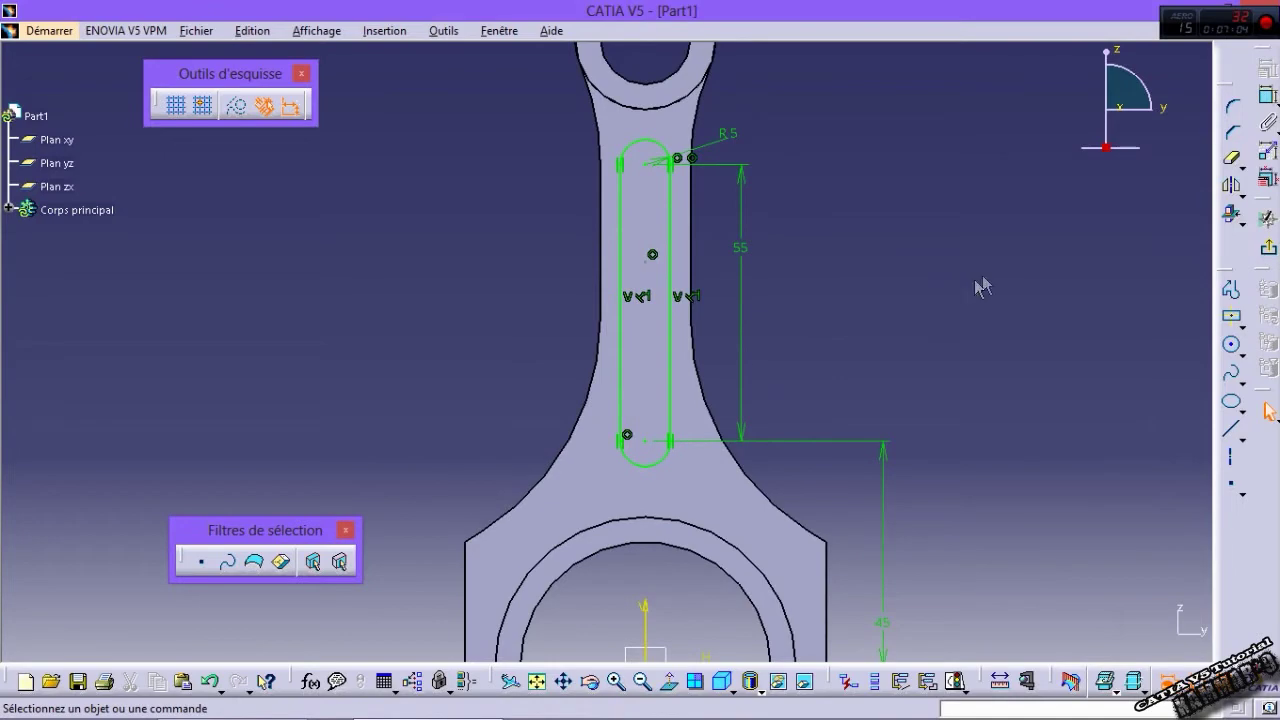
# Step: Exit the sketch and cut the slot profile as a pocket through the shank
pyautogui.click(1268, 411)
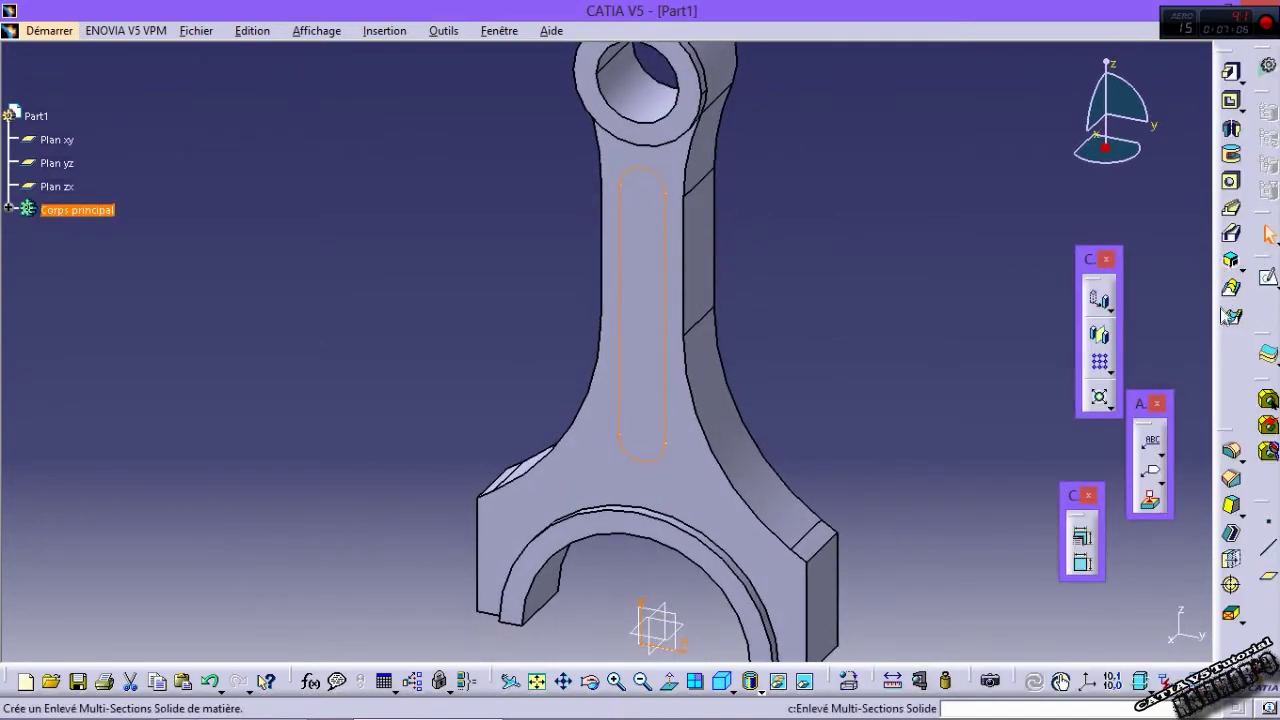
pyautogui.click(1231, 101)
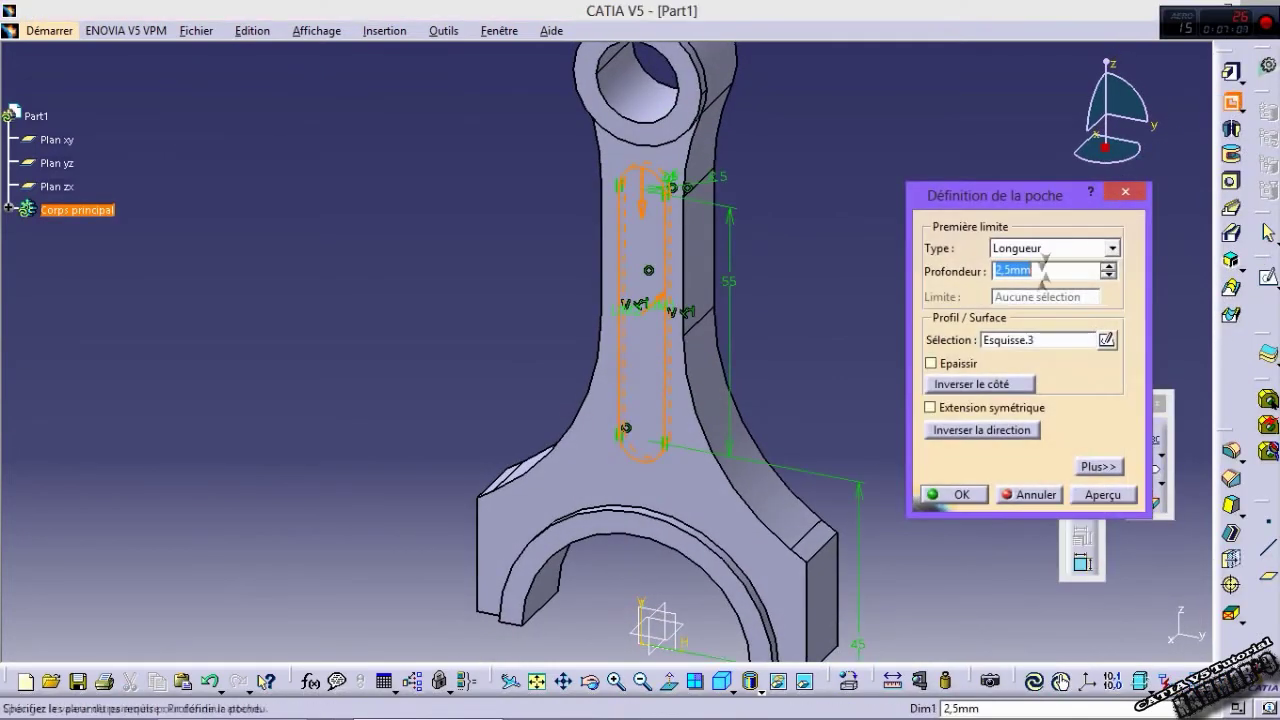
pyautogui.write('5')
pyautogui.press('Return')
pyautogui.click(993, 314)
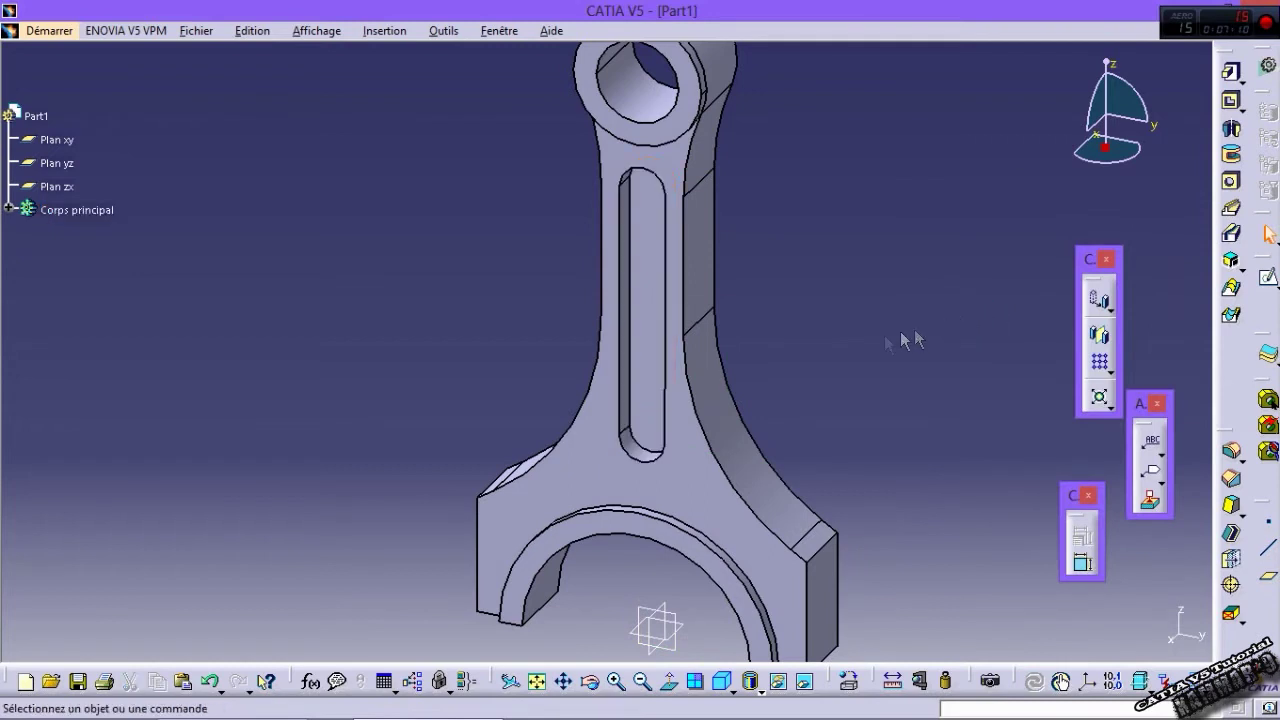
# Step: Mirror Poche.1 and Extrusion.2 across the yz plane as Symétrie.1
pyautogui.click(9, 208)
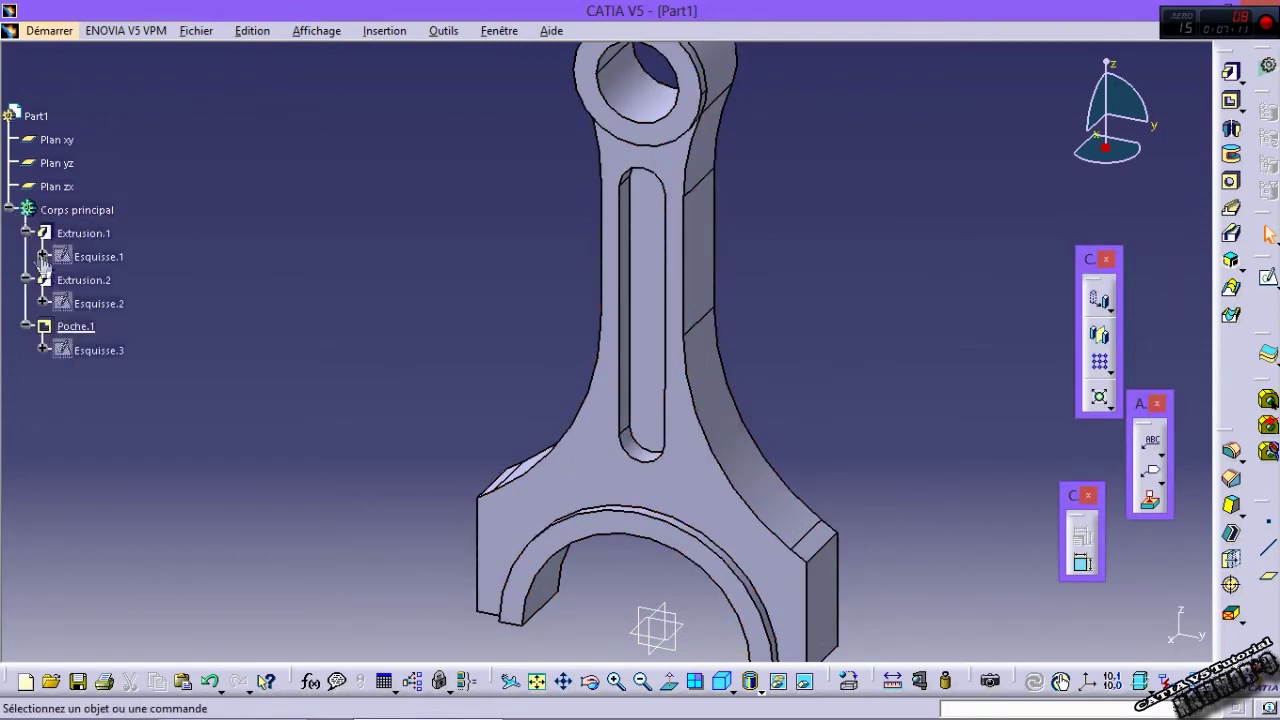
pyautogui.click(76, 326)
pyautogui.keyDown('ctrl'); pyautogui.click(84, 280); pyautogui.keyUp('ctrl')
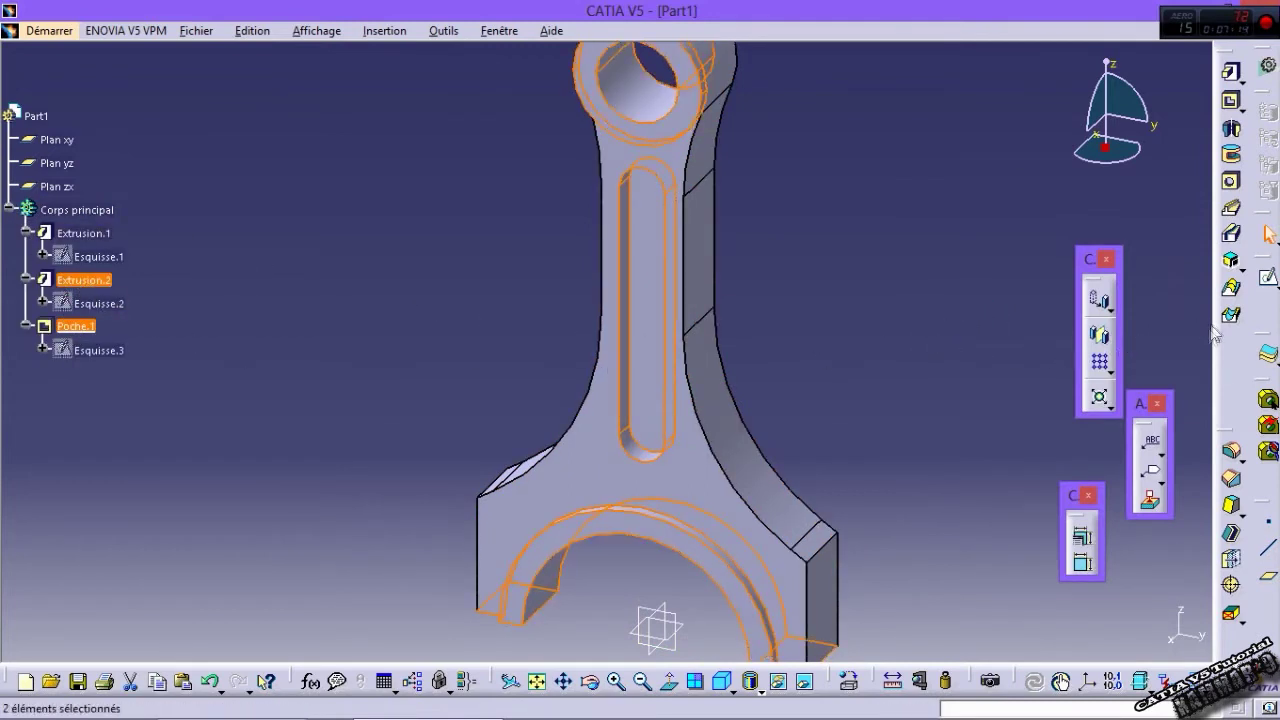
pyautogui.click(677, 611)
pyautogui.click(1019, 412)
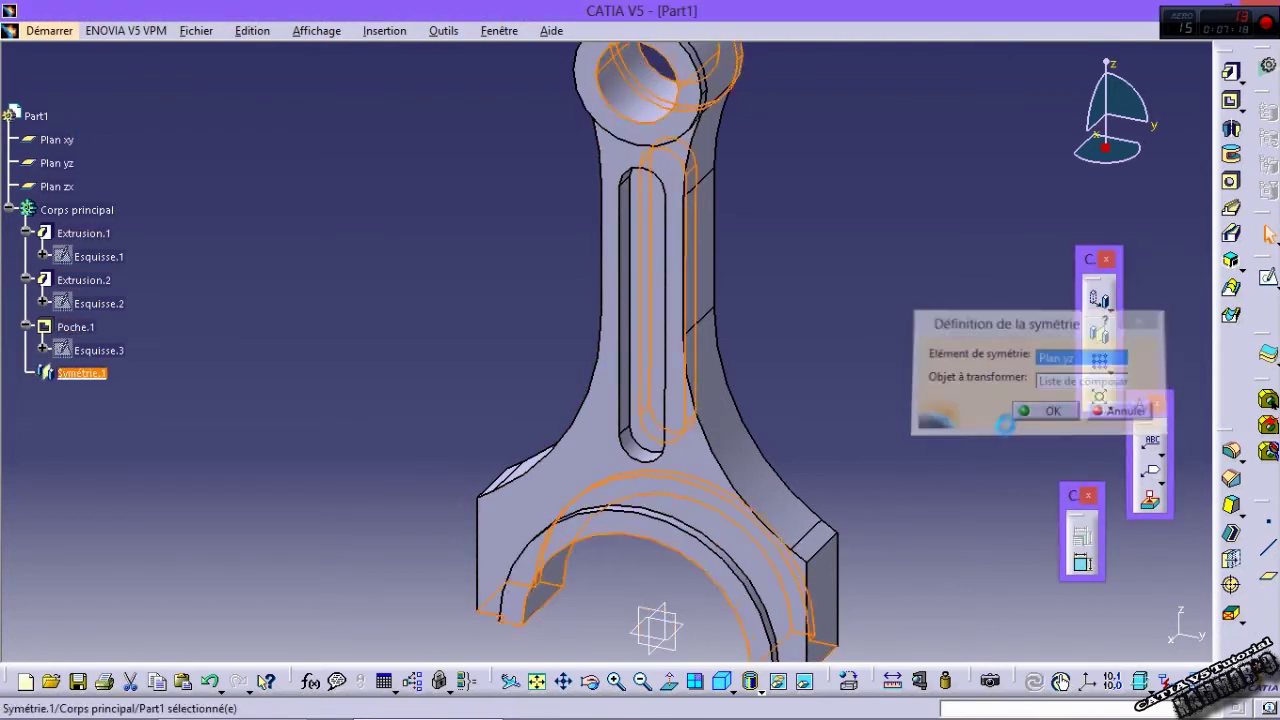
pyautogui.moveTo(829, 457)
pyautogui.mouseDown(button='middle')
pyautogui.moveTo(409, 524)
pyautogui.moveTo(797, 308)
pyautogui.mouseUp(button='middle')
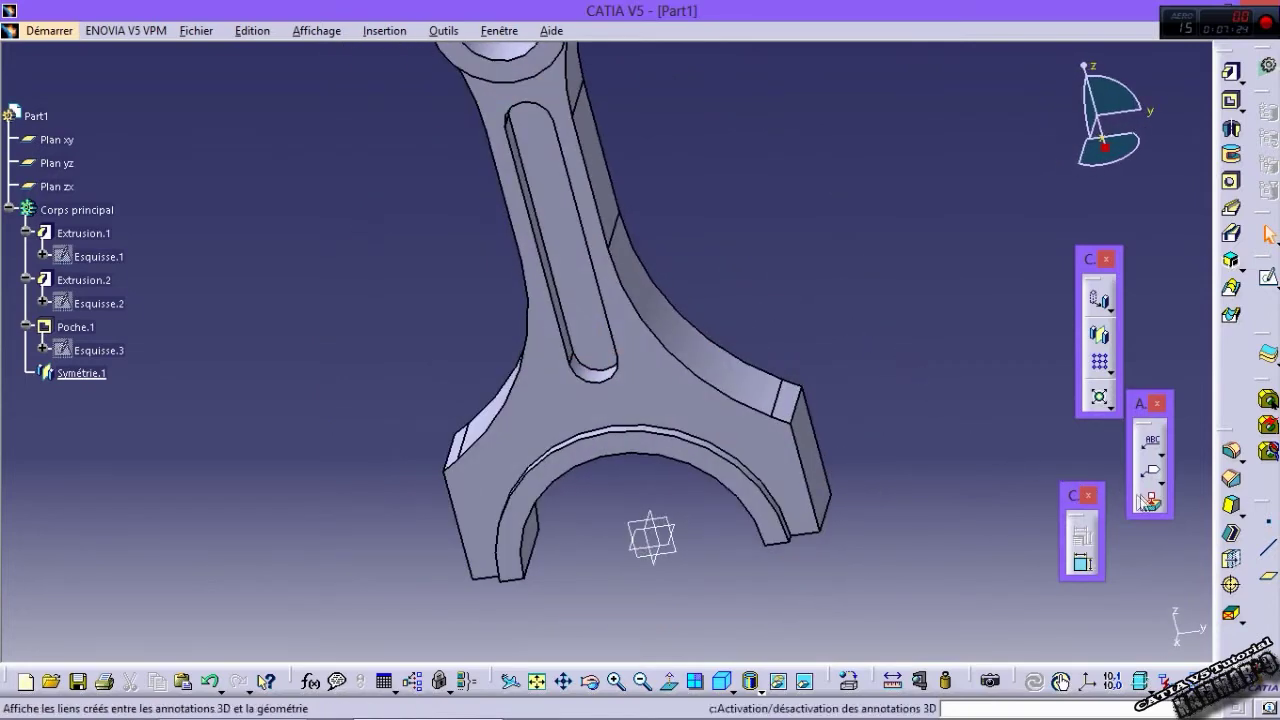
# Step: Chamfer four rod edges, including one along the slot, at 2 mm × 45° as Chanfrein.1
pyautogui.click(1234, 484)
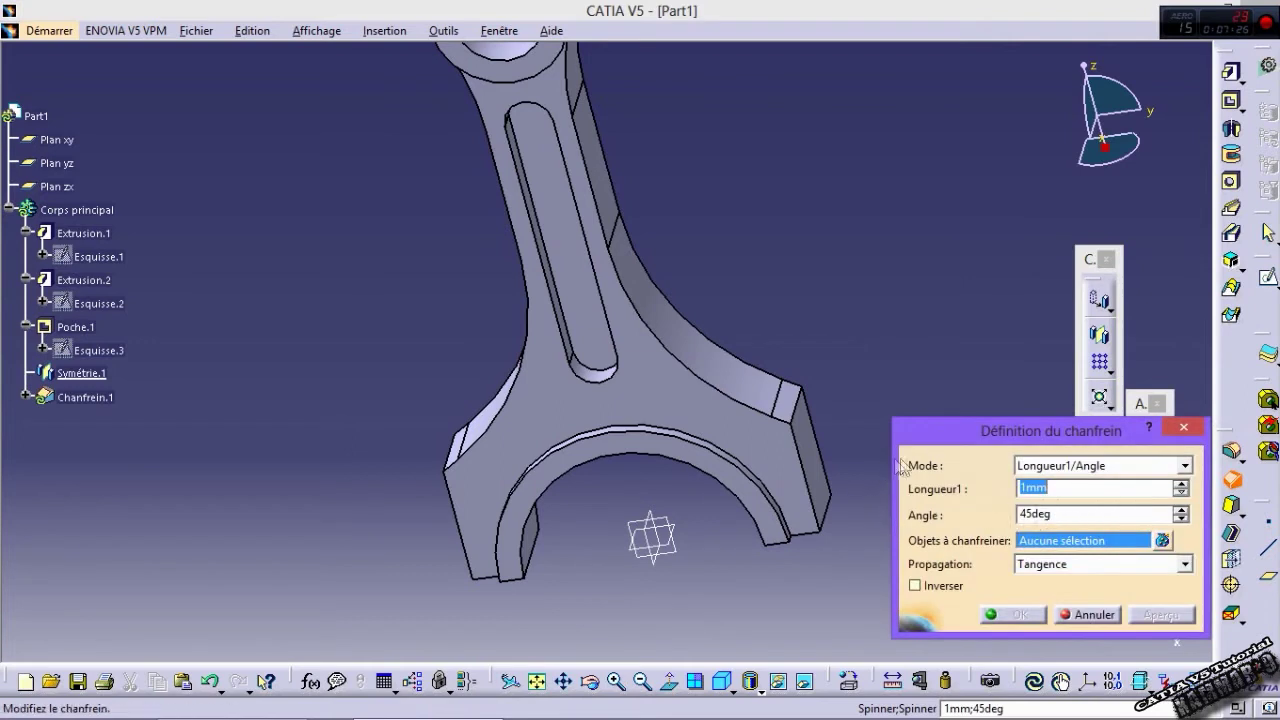
pyautogui.write('2')
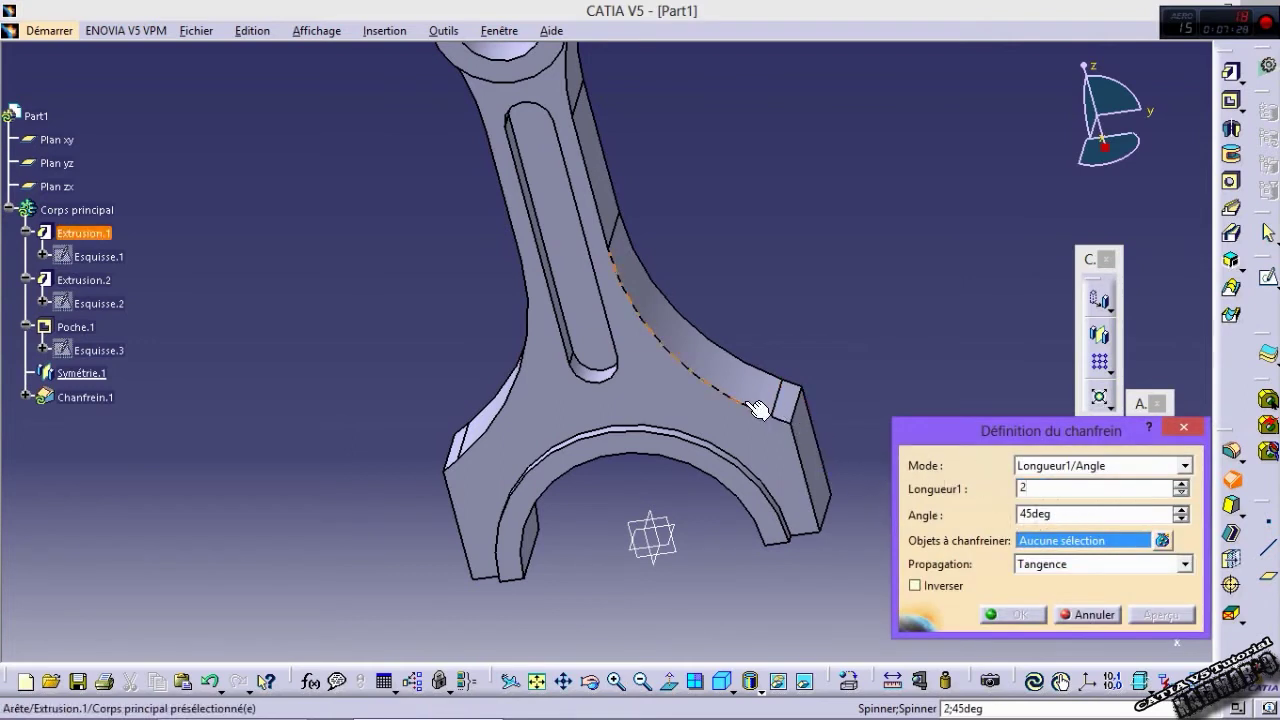
pyautogui.click(758, 410)
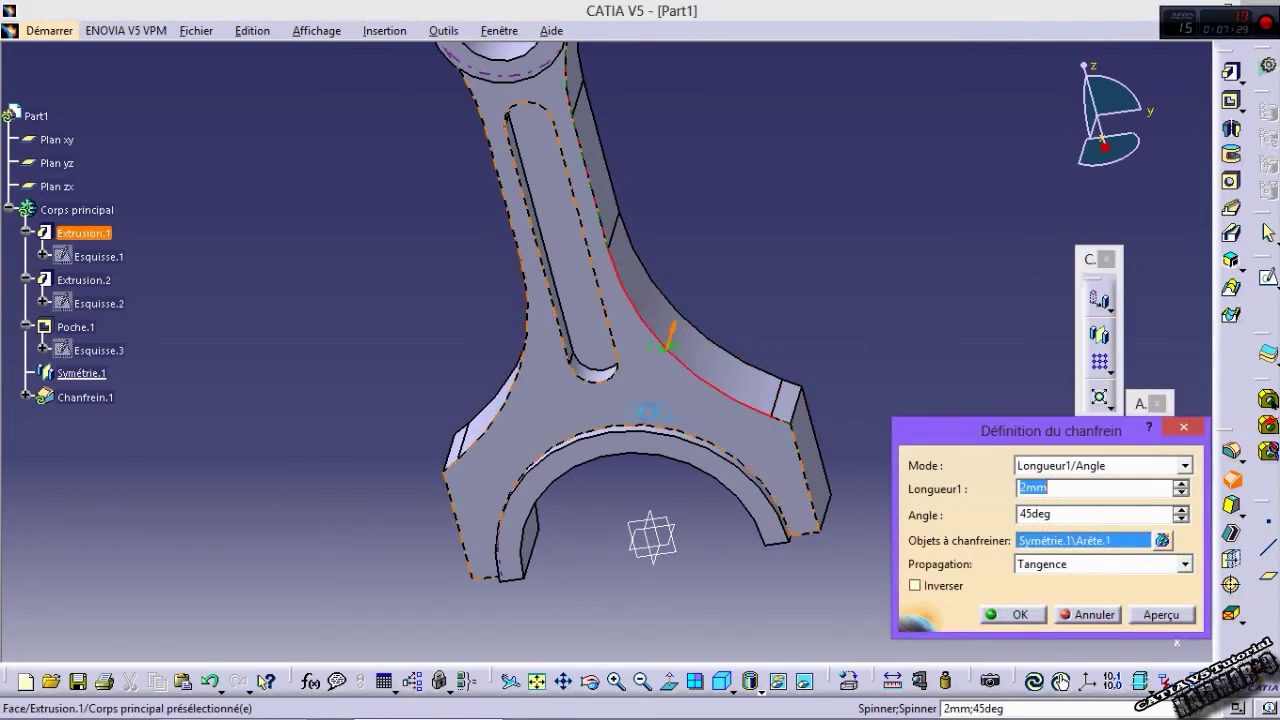
pyautogui.click(514, 400)
pyautogui.moveTo(838, 337)
pyautogui.mouseDown(button='middle')
pyautogui.moveTo(686, 416)
pyautogui.moveTo(620, 228)
pyautogui.mouseUp(button='middle')
pyautogui.click(686, 416)
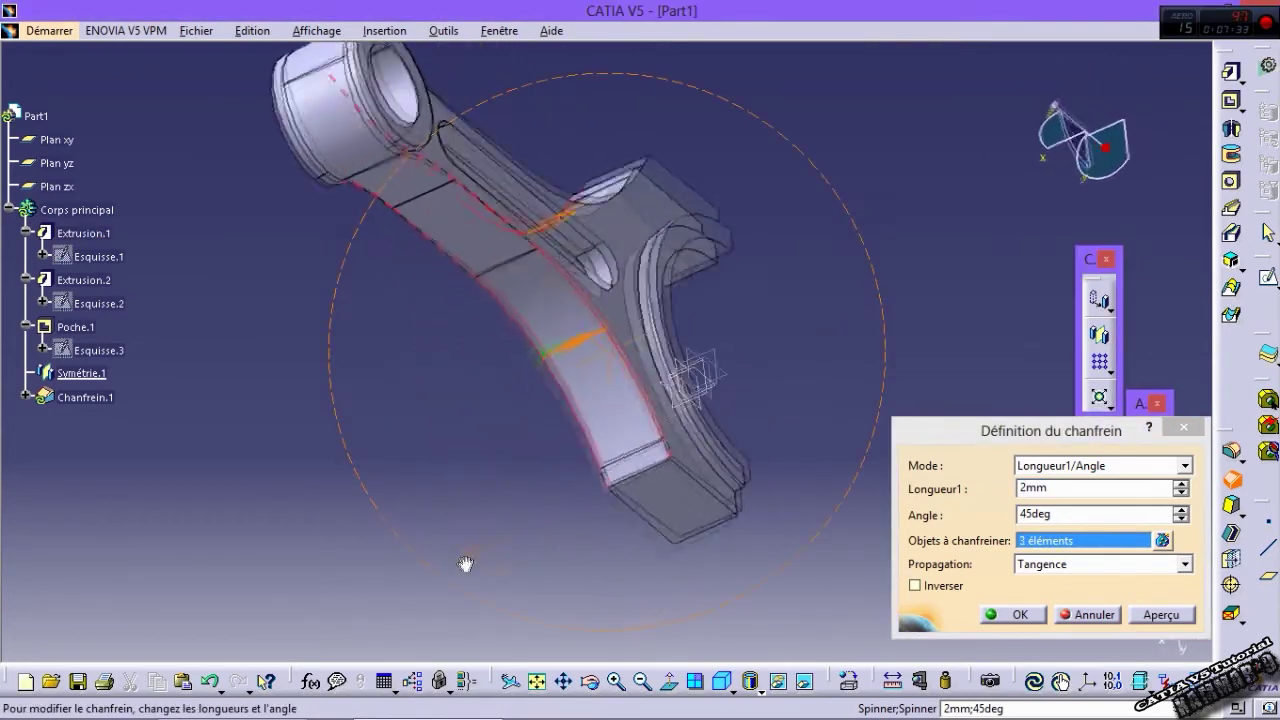
pyautogui.click(620, 228)
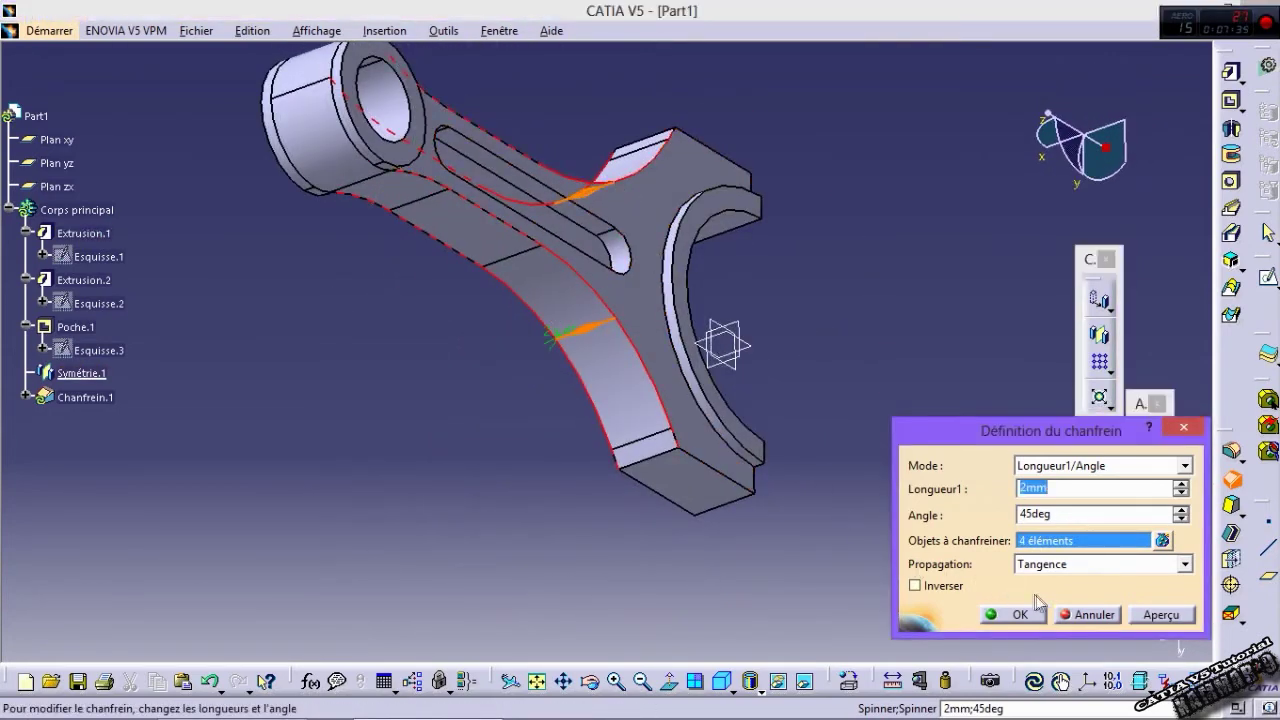
pyautogui.click(1155, 618)
pyautogui.click(1015, 614)
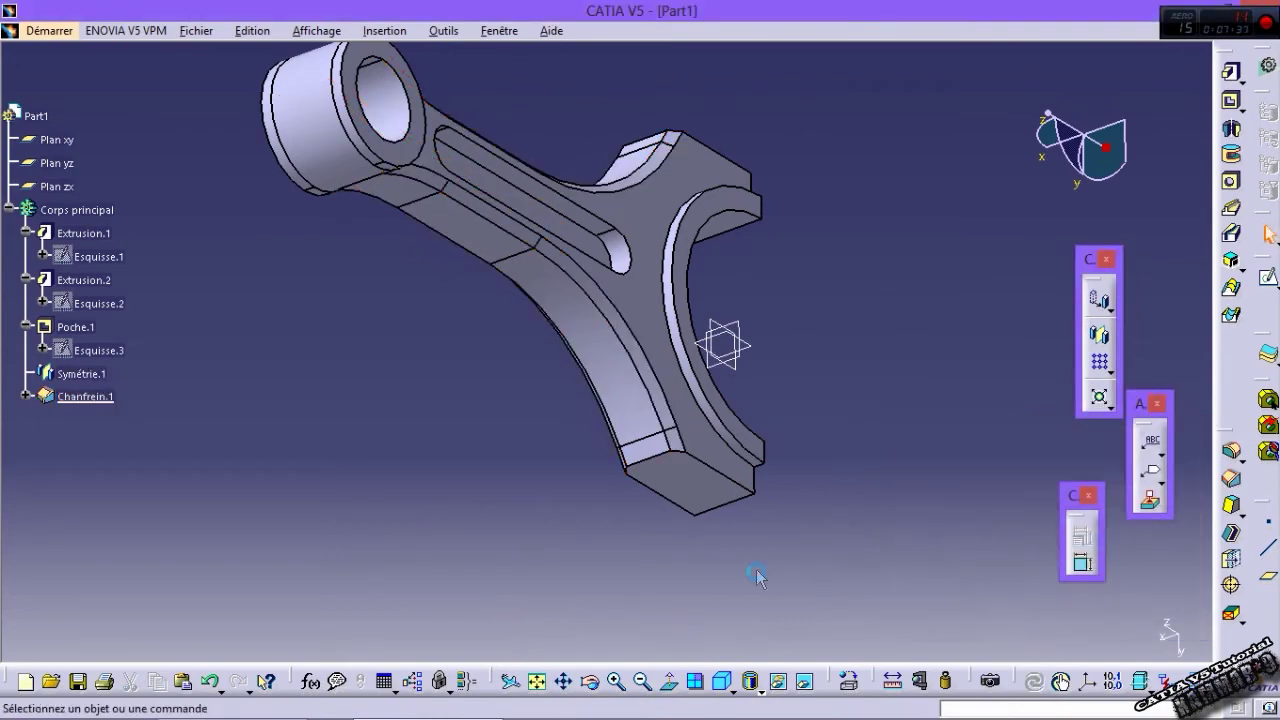
pyautogui.moveTo(465, 518)
pyautogui.mouseDown(button='middle')
pyautogui.moveTo(490, 522)
pyautogui.moveTo(697, 346)
pyautogui.moveTo(754, 327)
pyautogui.mouseUp(button='middle')
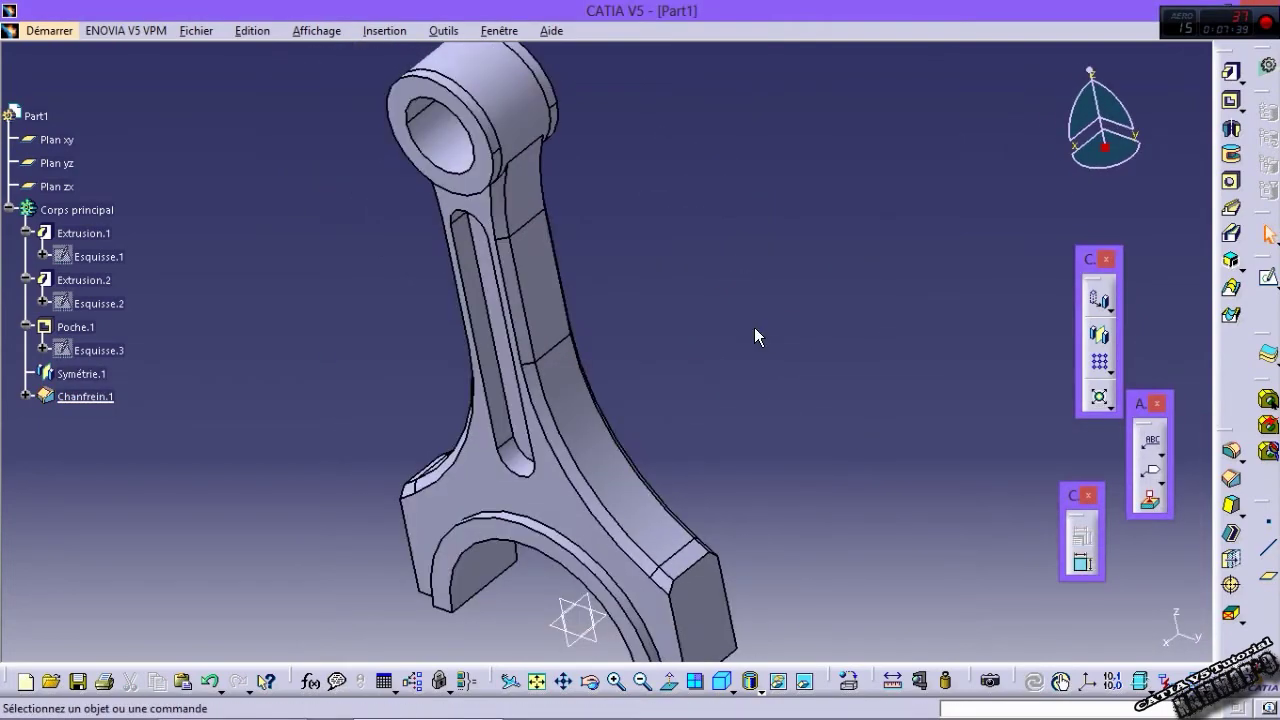
# Step: Zoom to the big end and add Plan.1, offset 20 mm from the xy plane
pyautogui.moveTo(782, 378); pyautogui.dragTo(915, 453, button='middle')
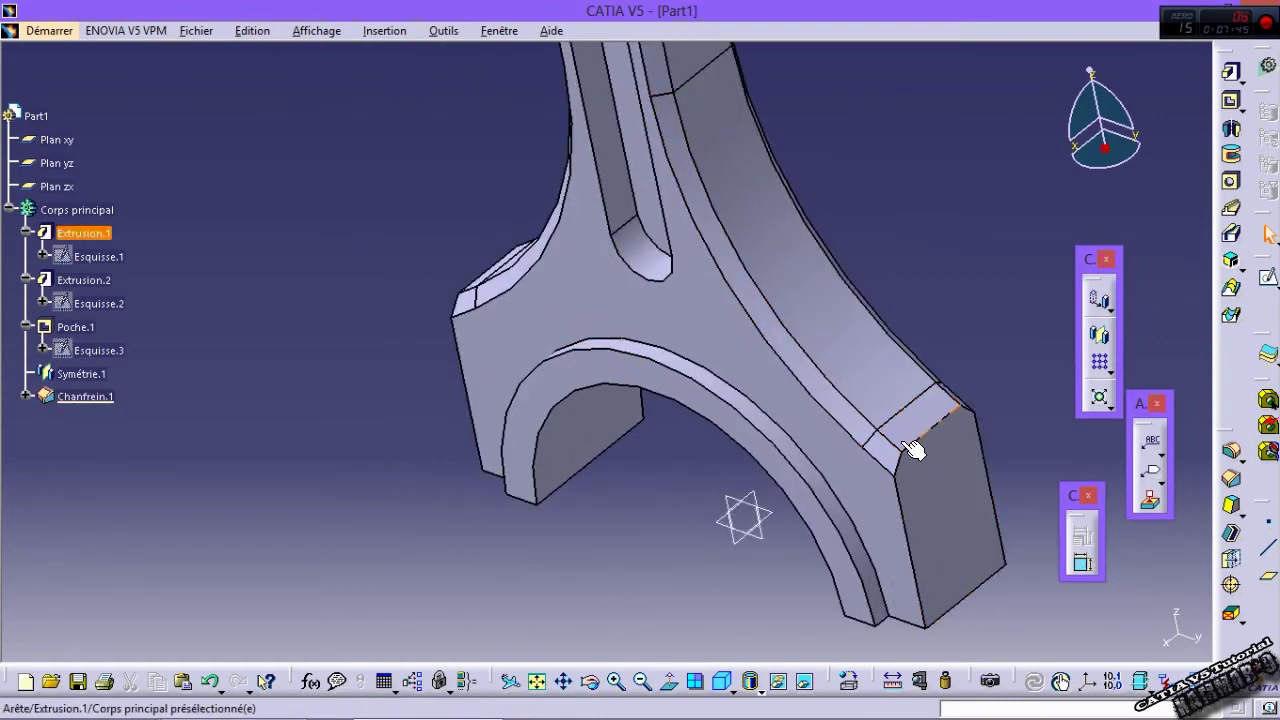
pyautogui.moveTo(775, 522); pyautogui.dragTo(715, 480, button='middle')
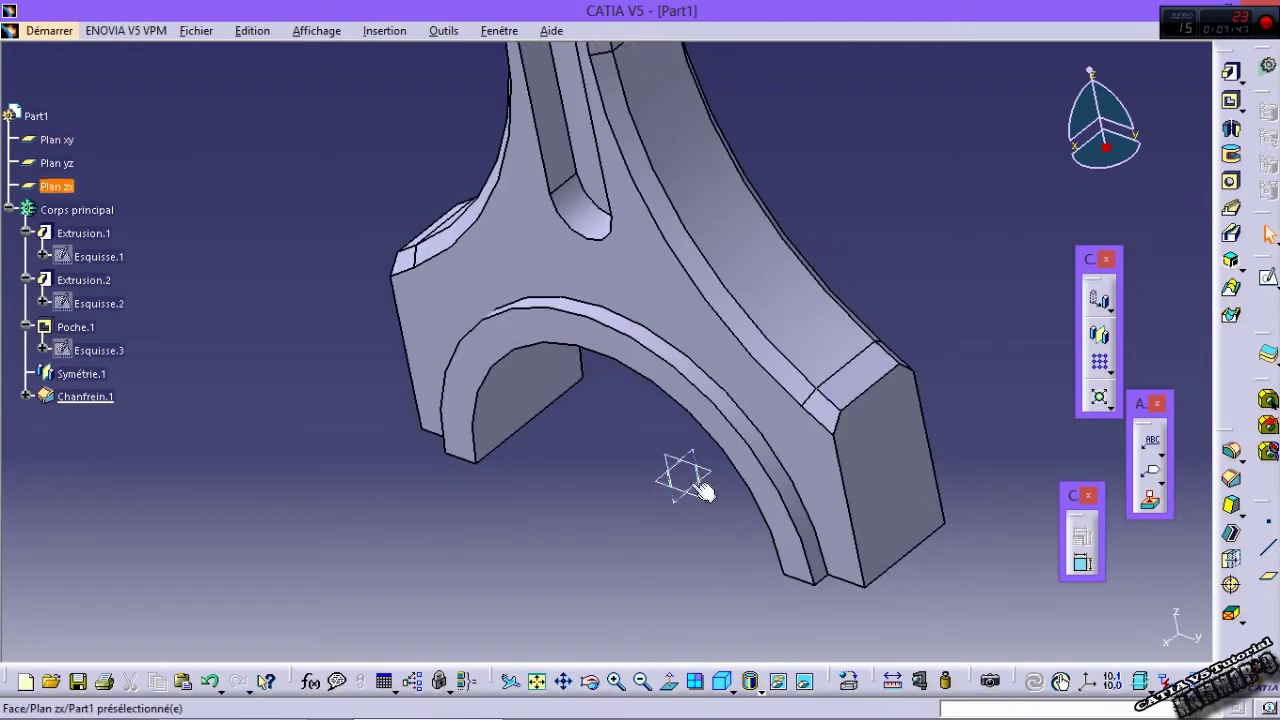
pyautogui.click(1258, 576)
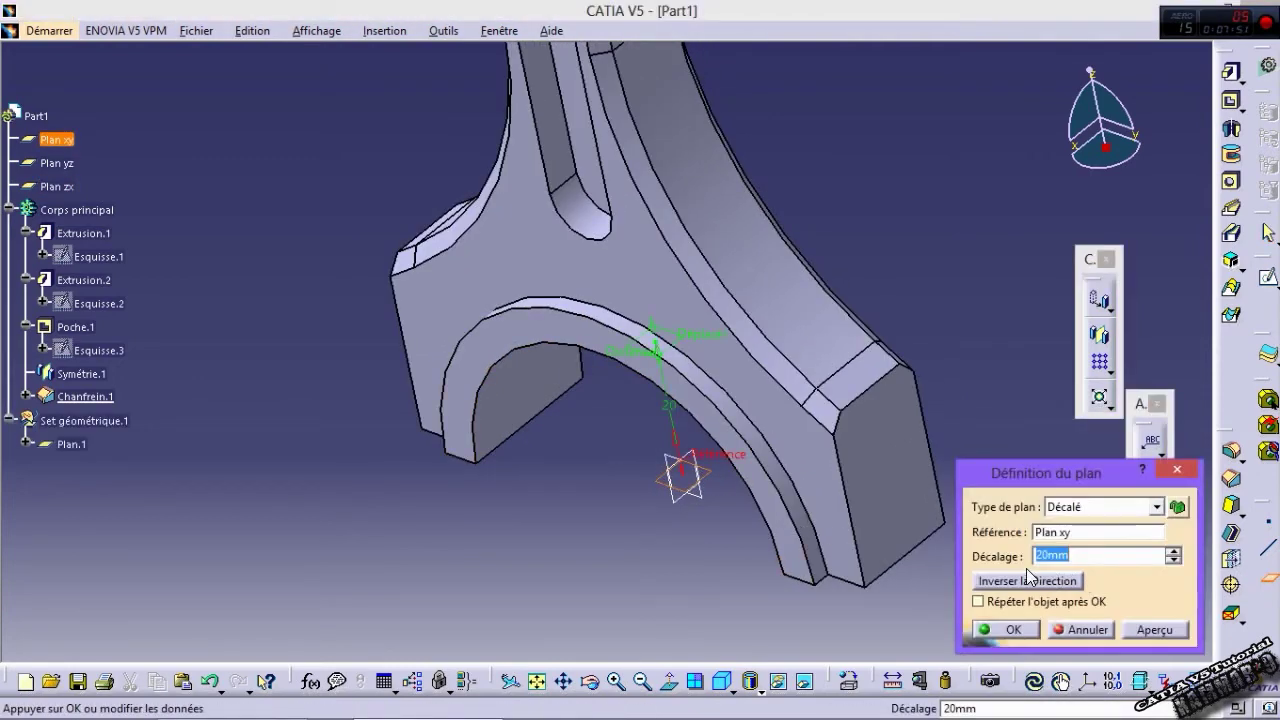
pyautogui.write('2')
pyautogui.press('Return')
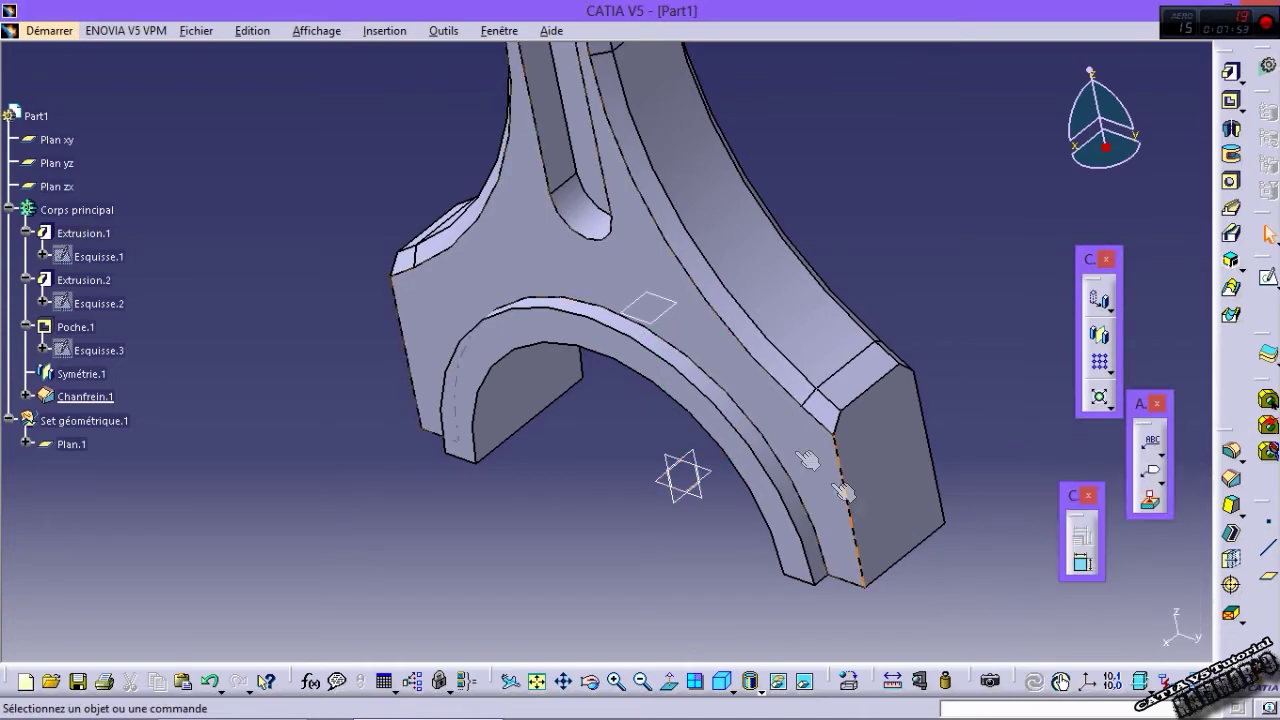
pyautogui.click(1268, 282)
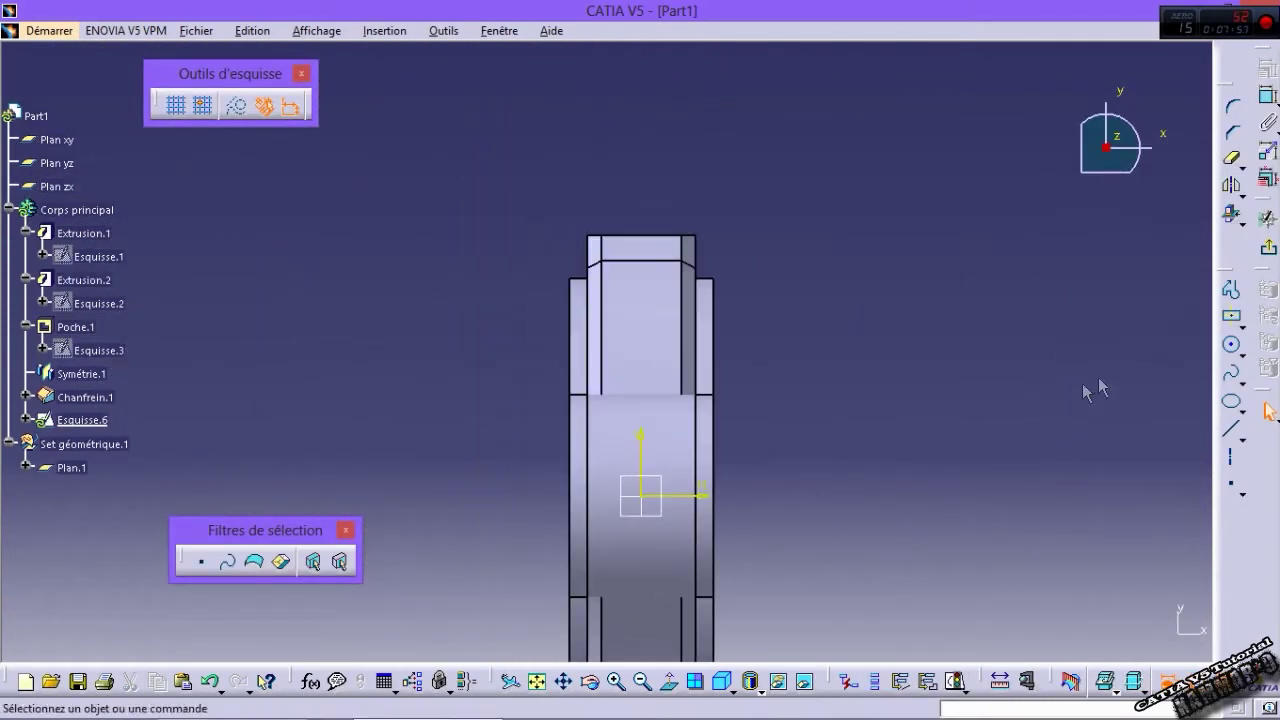
# Step: Sketch a circle near the top and constrain its diameter to 11 mm
pyautogui.click(1232, 346)
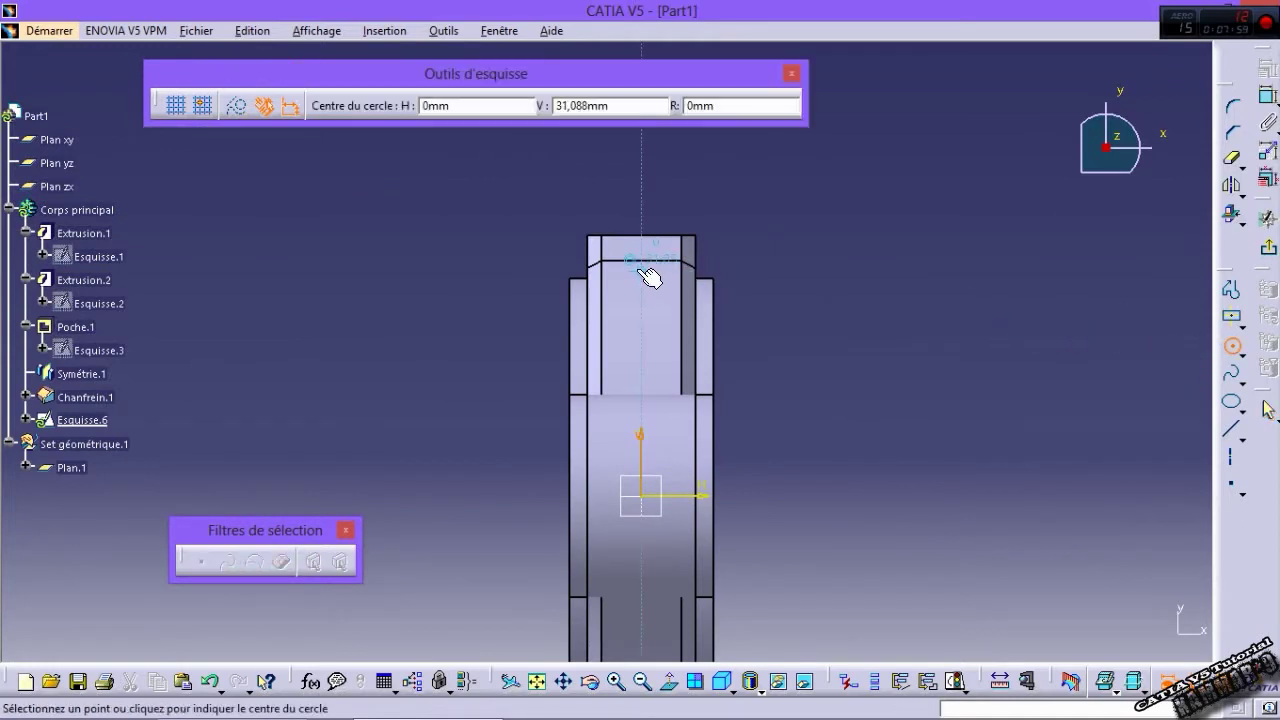
pyautogui.click(641, 271)
pyautogui.click(652, 299)
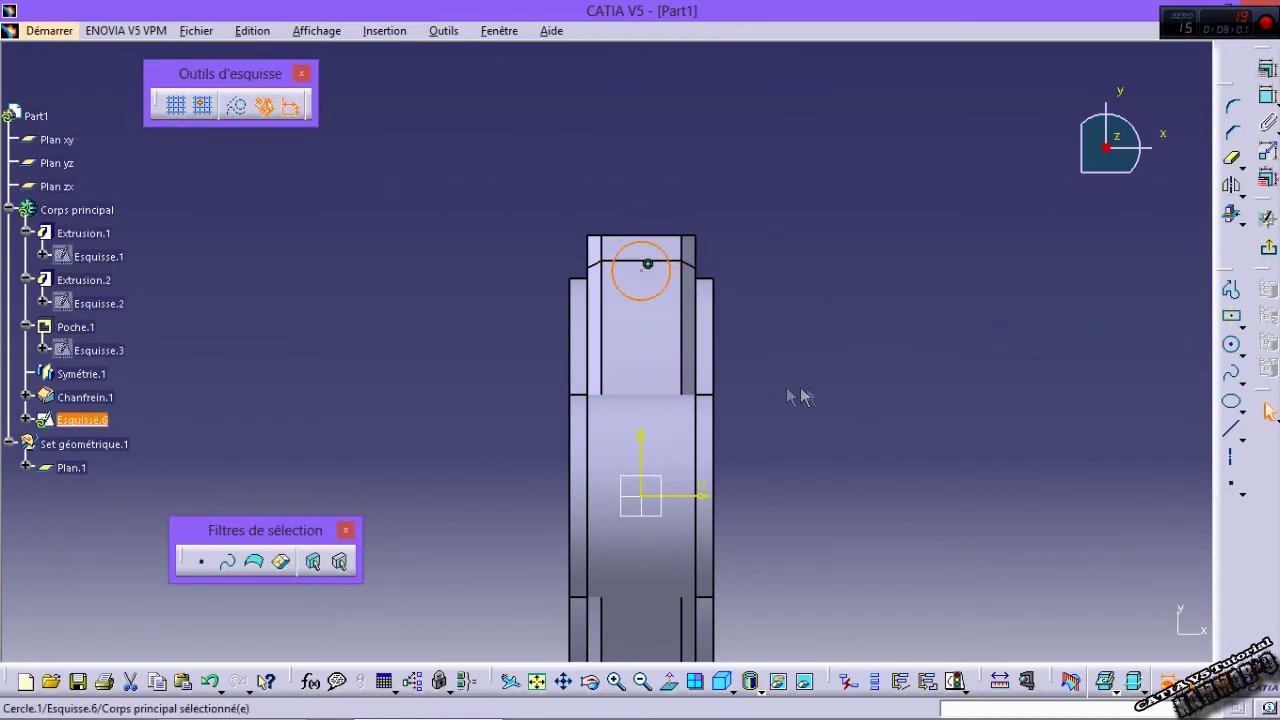
pyautogui.click(1266, 98)
pyautogui.doubleClick(800, 166)
pyautogui.write('1')
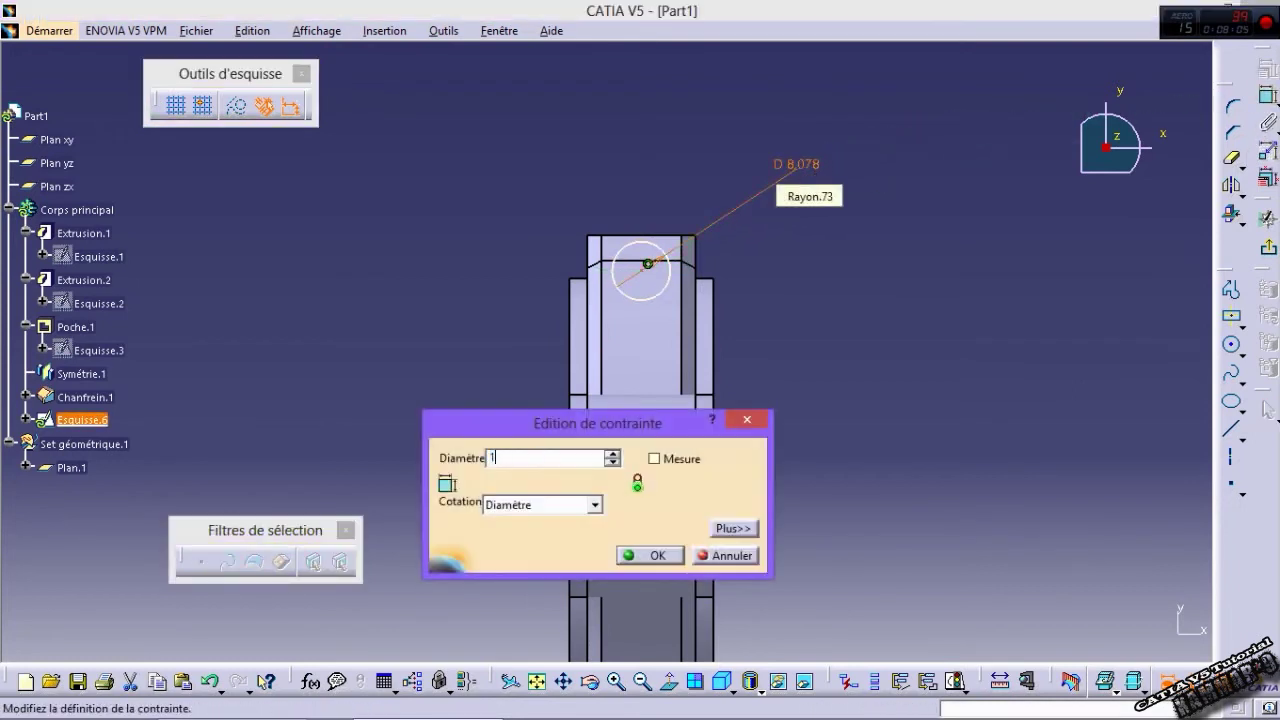
pyautogui.write('1mm')
pyautogui.press('Return')
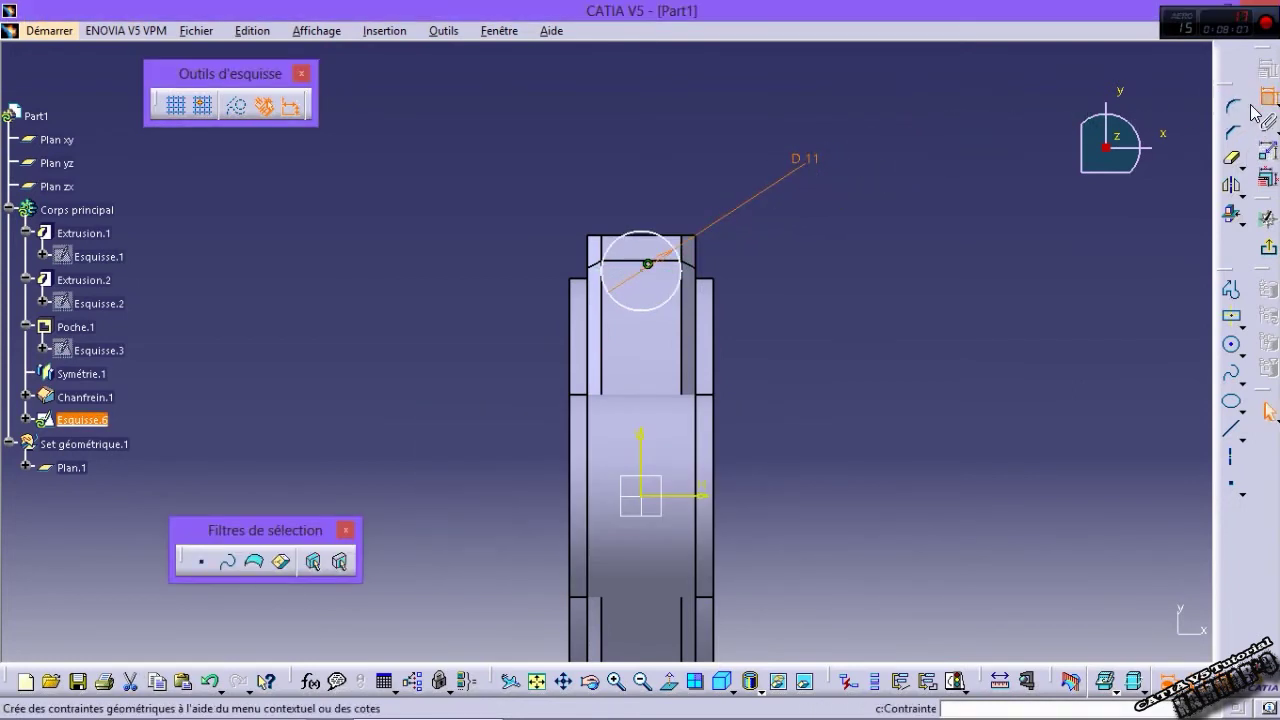
# Step: Constrain the circle centre 30 mm from the horizontal axis
pyautogui.click(657, 318)
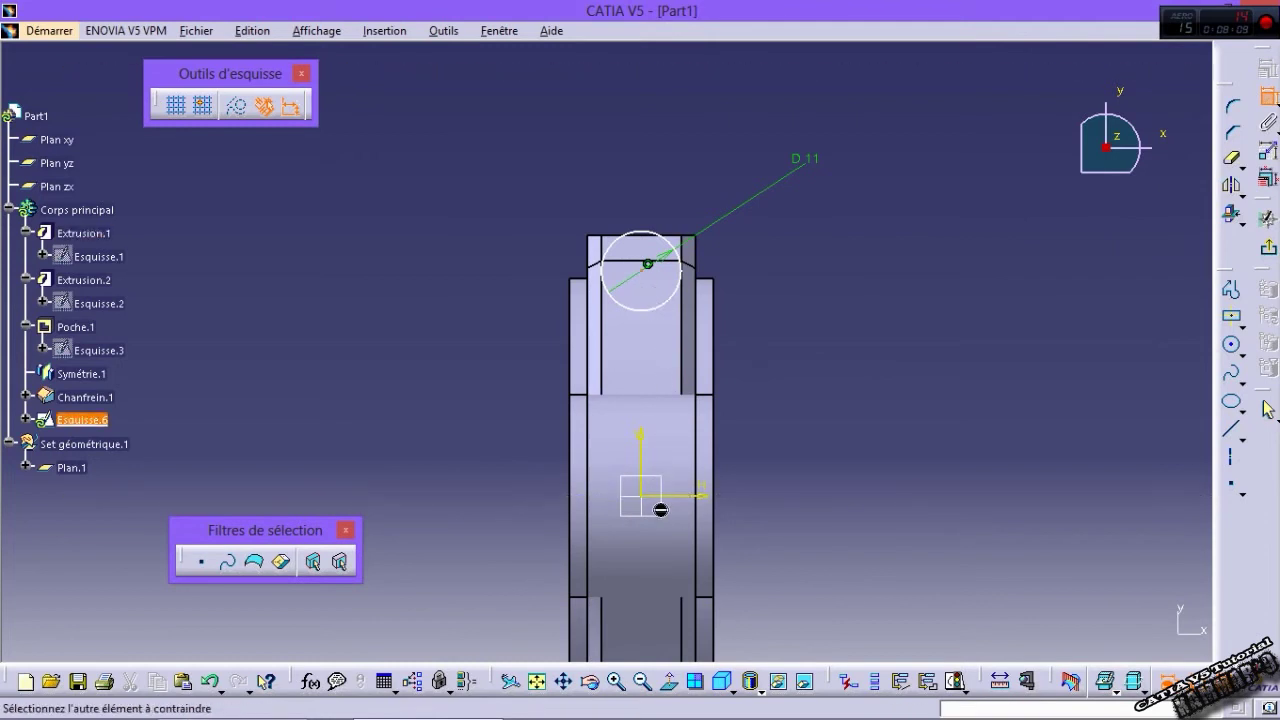
pyautogui.click(692, 497)
pyautogui.doubleClick(835, 415)
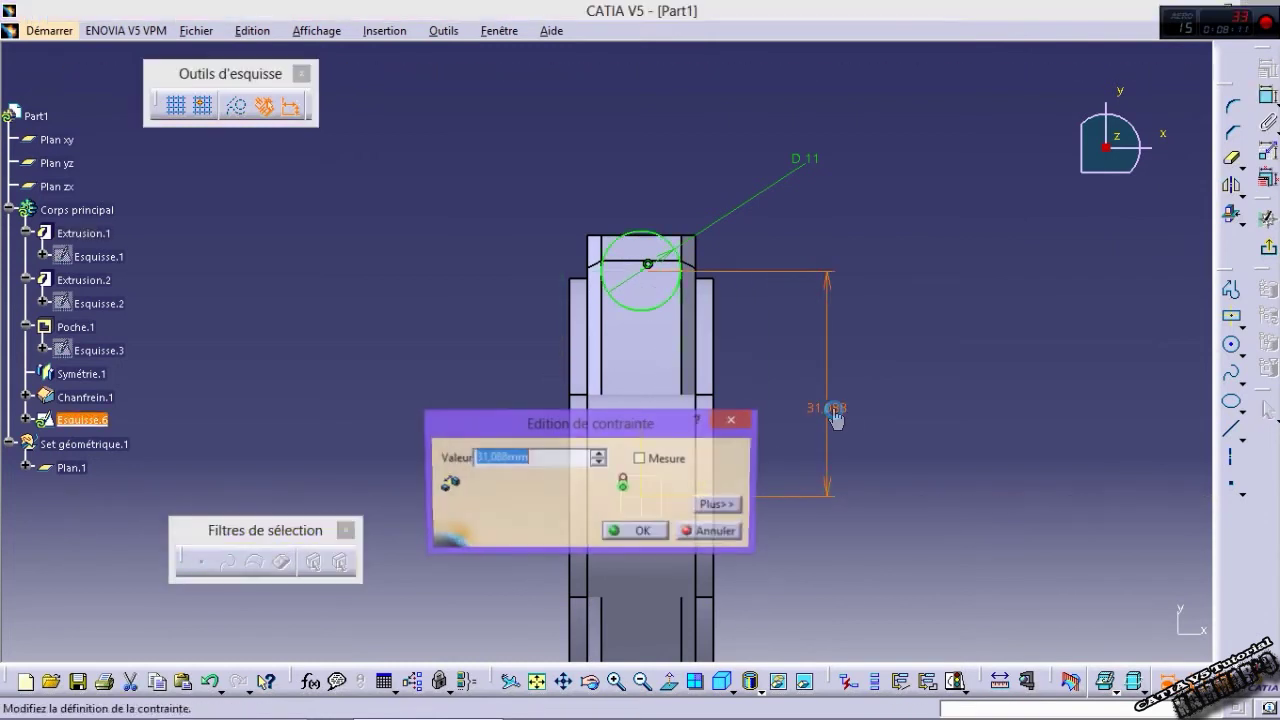
pyautogui.write('30')
pyautogui.press('Return')
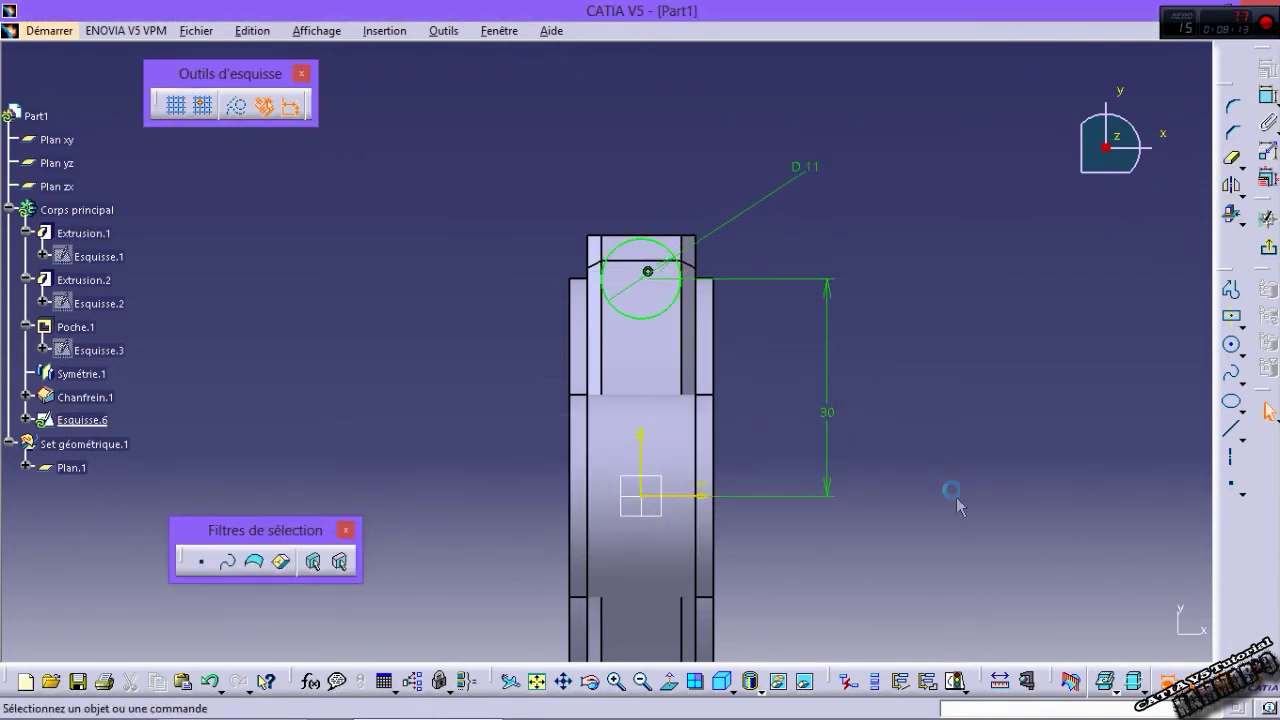
# Step: Draw a horizontal axis from the origin, mirror the circle across it, and exit the sketch
pyautogui.click(1230, 458)
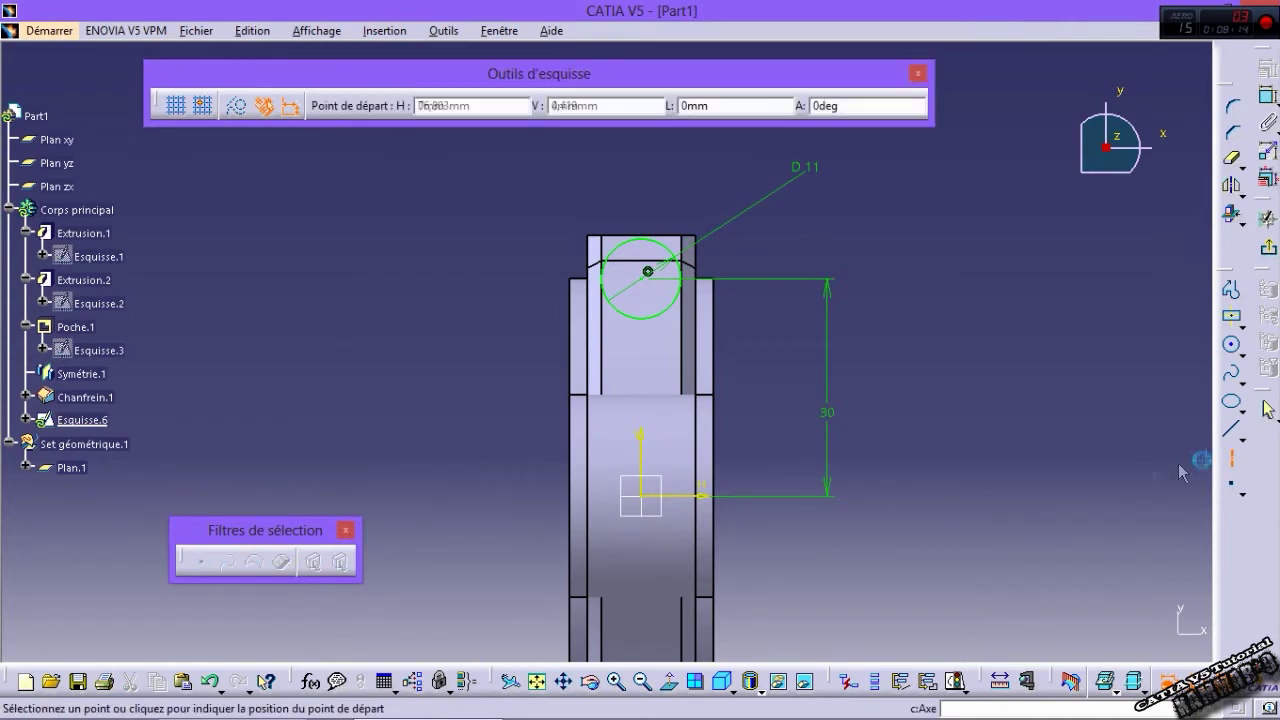
pyautogui.click(641, 497)
pyautogui.click(863, 494)
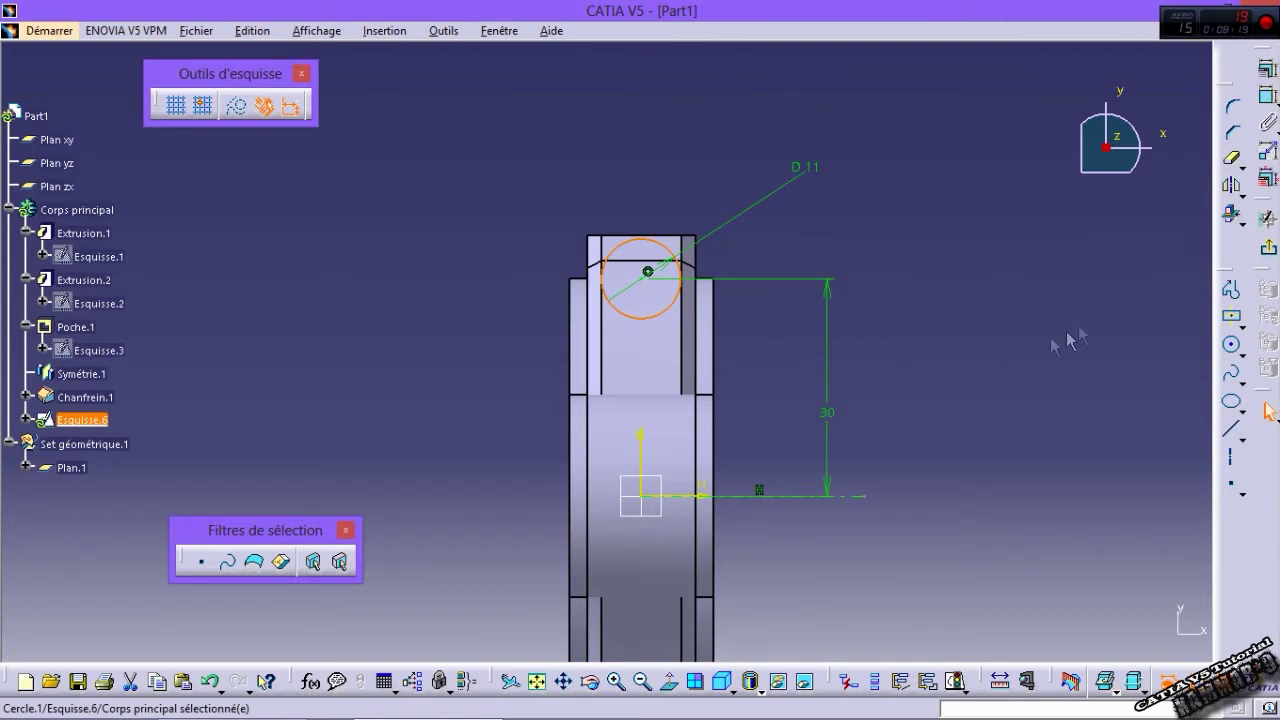
pyautogui.click(1231, 185)
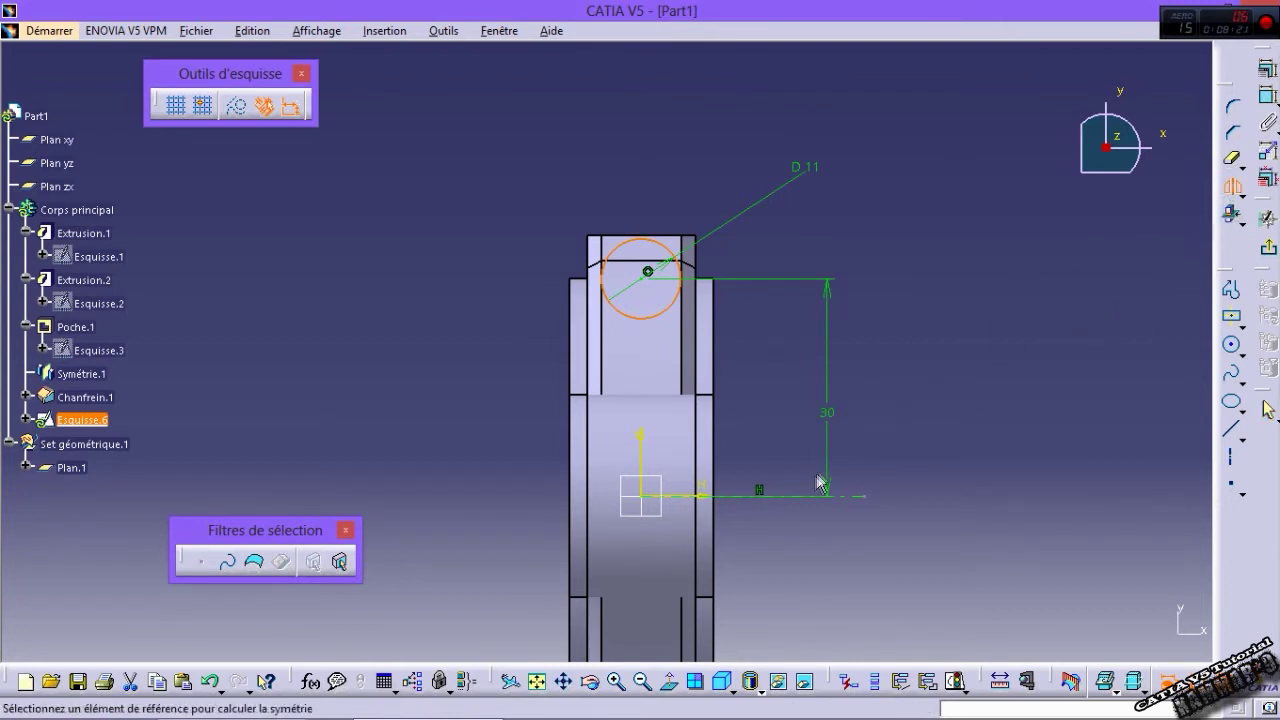
pyautogui.click(816, 505)
pyautogui.moveTo(820, 505); pyautogui.dragTo(834, 278, button='middle')
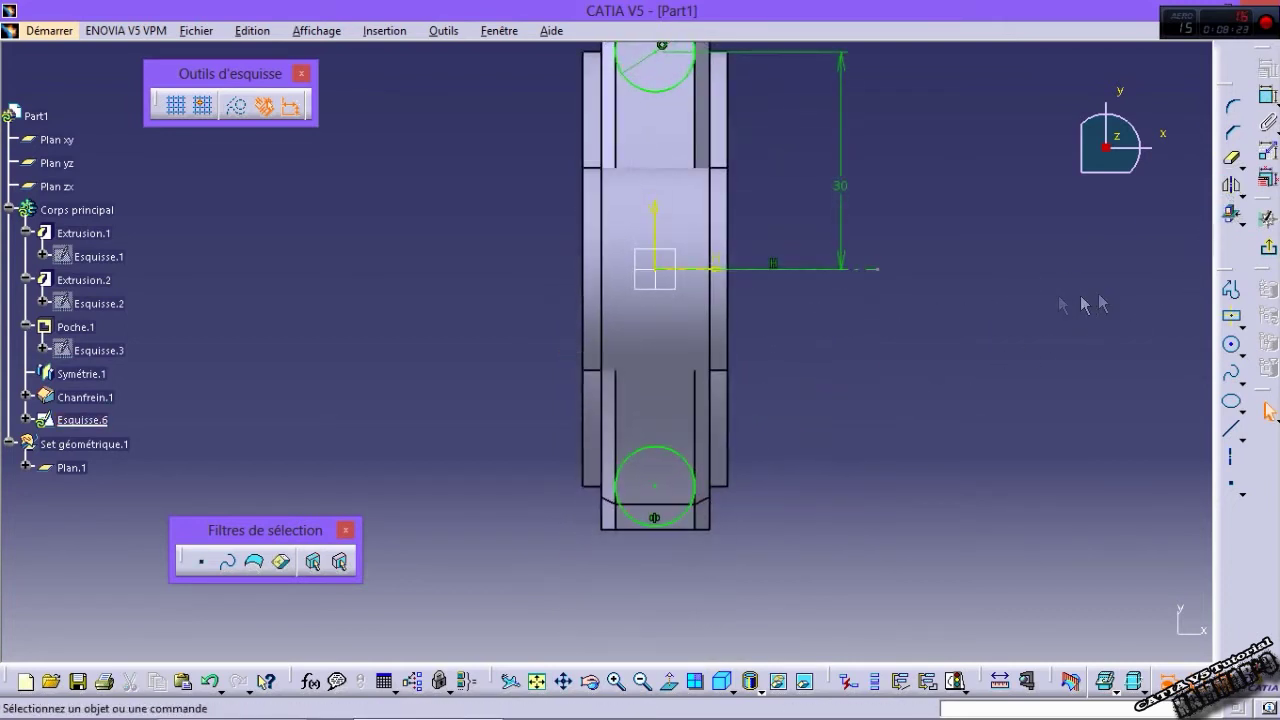
pyautogui.click(1268, 250)
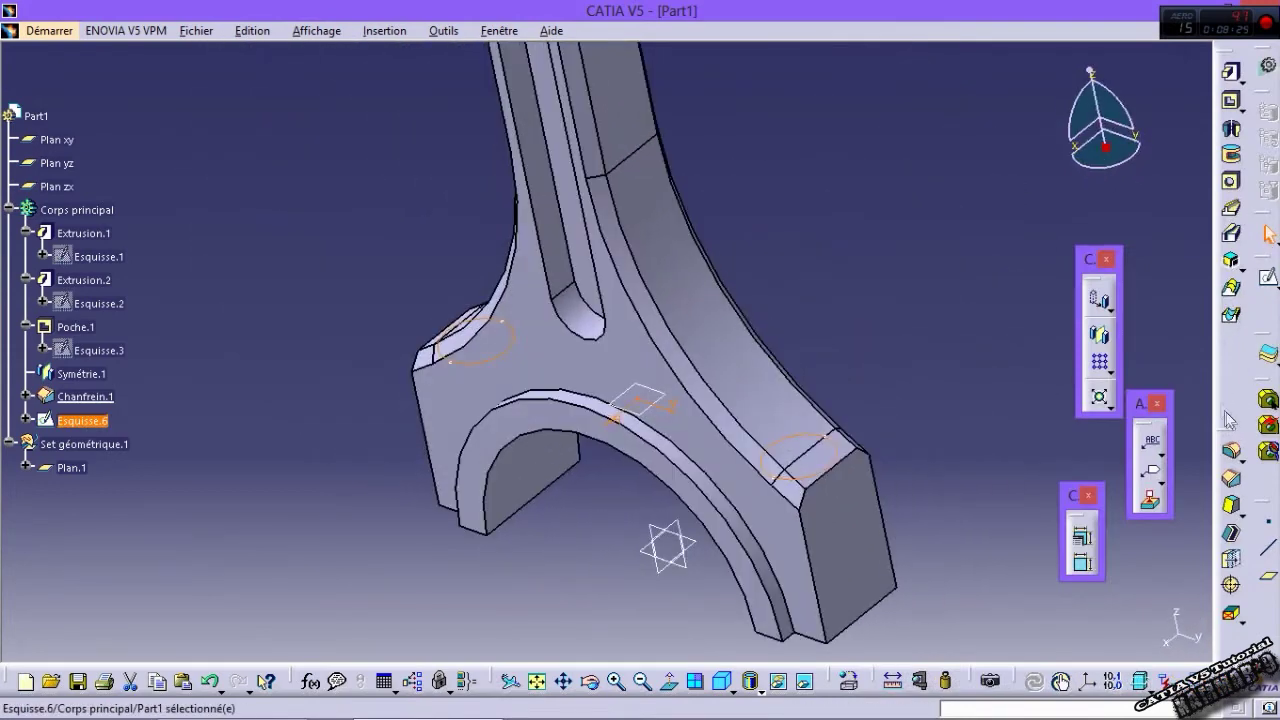
# Step: Pocket the 11 mm circles reversed, Up to last, creating Poche.3 through the big end
pyautogui.click(1231, 100)
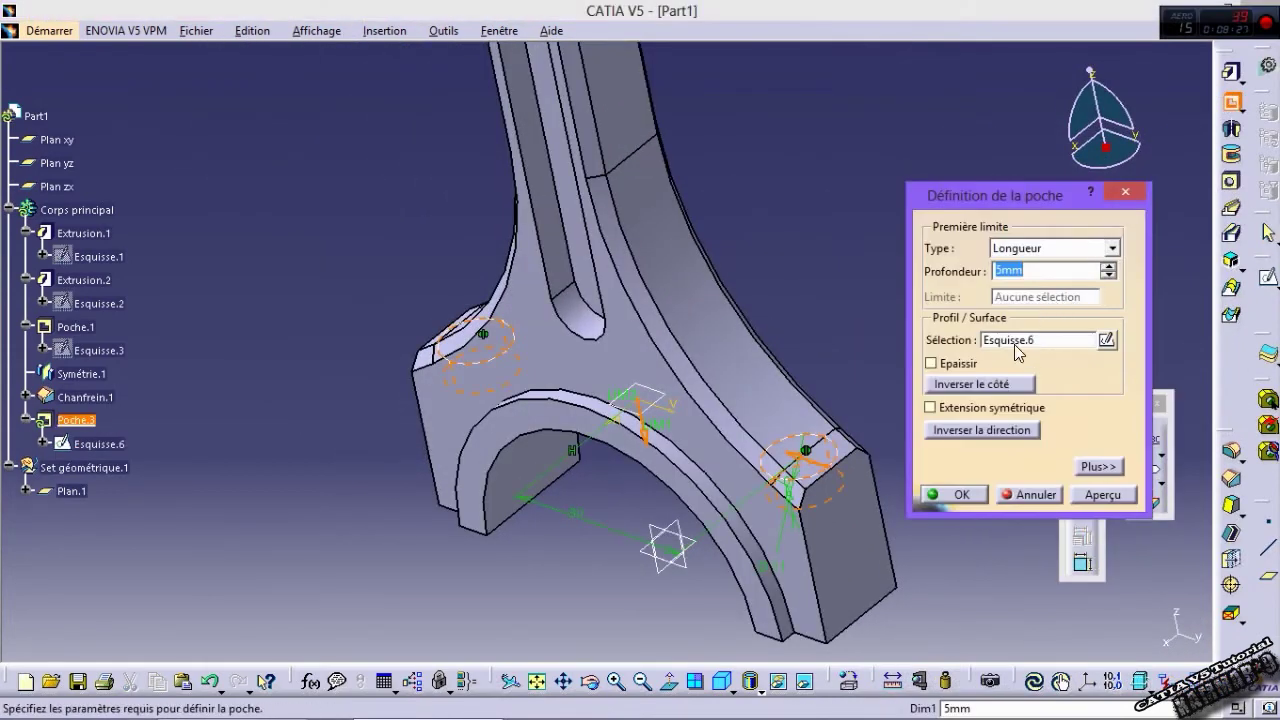
pyautogui.click(955, 433)
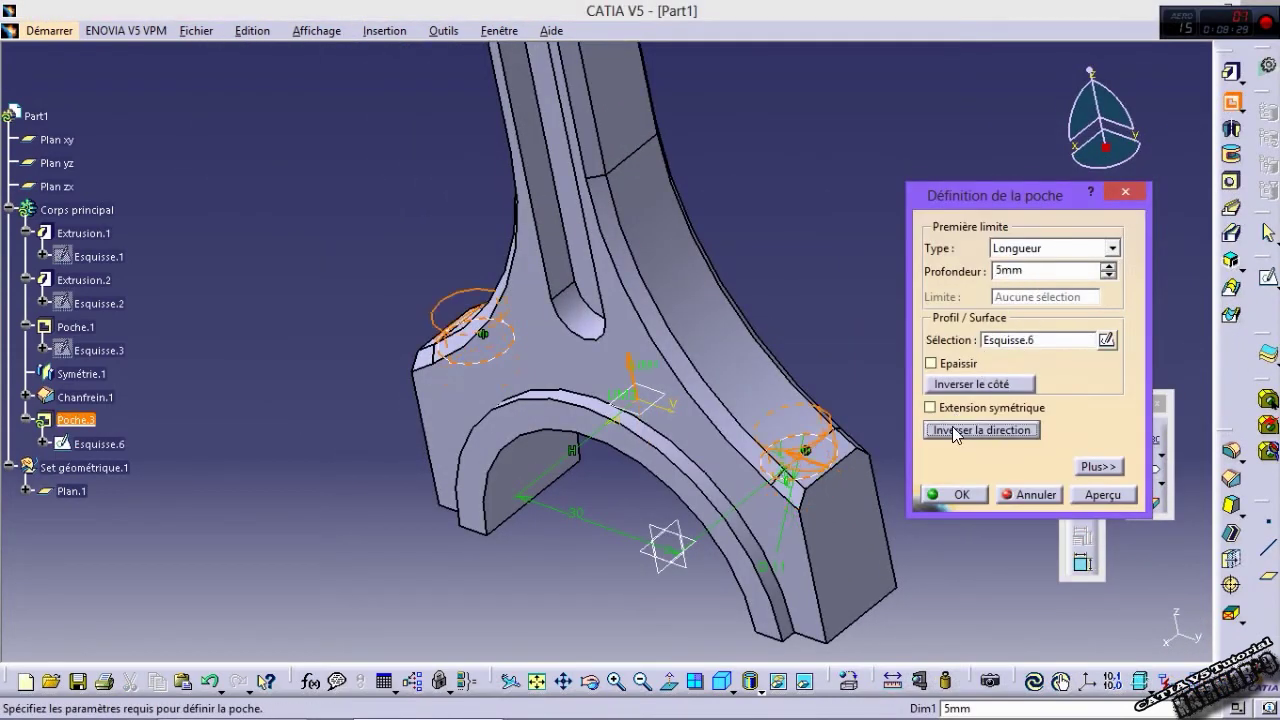
pyautogui.click(1068, 250)
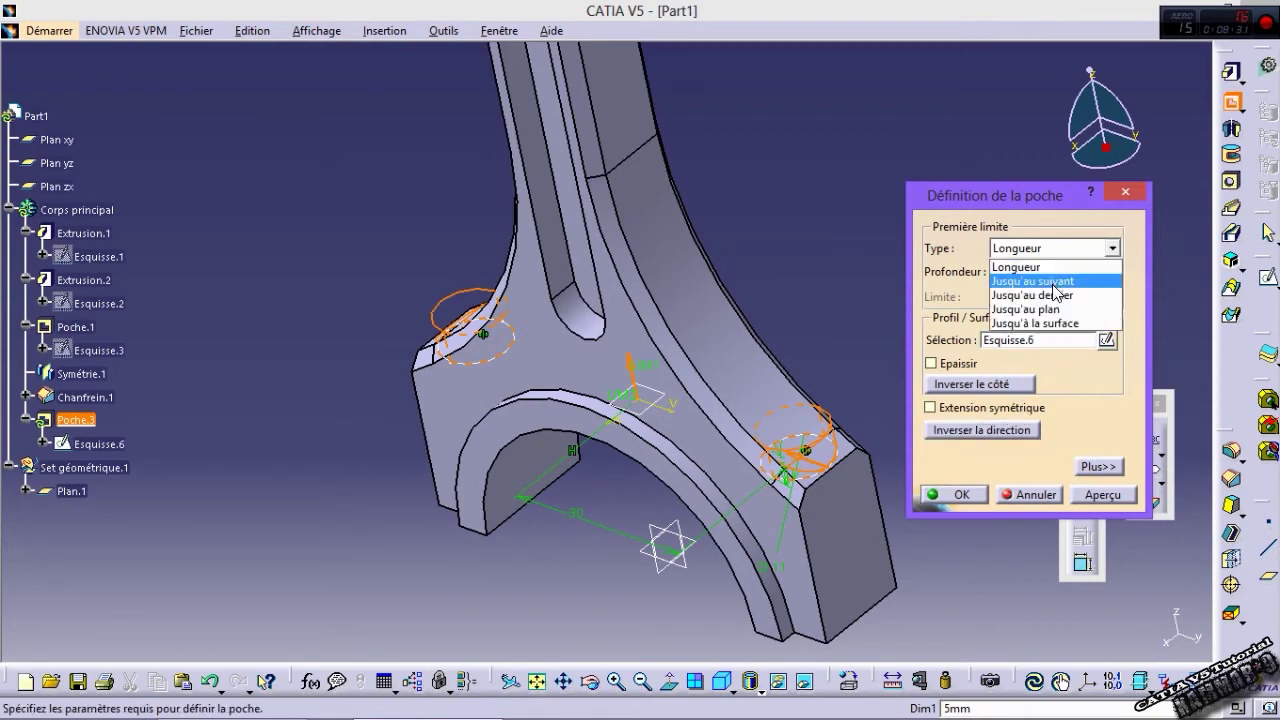
pyautogui.click(1050, 297)
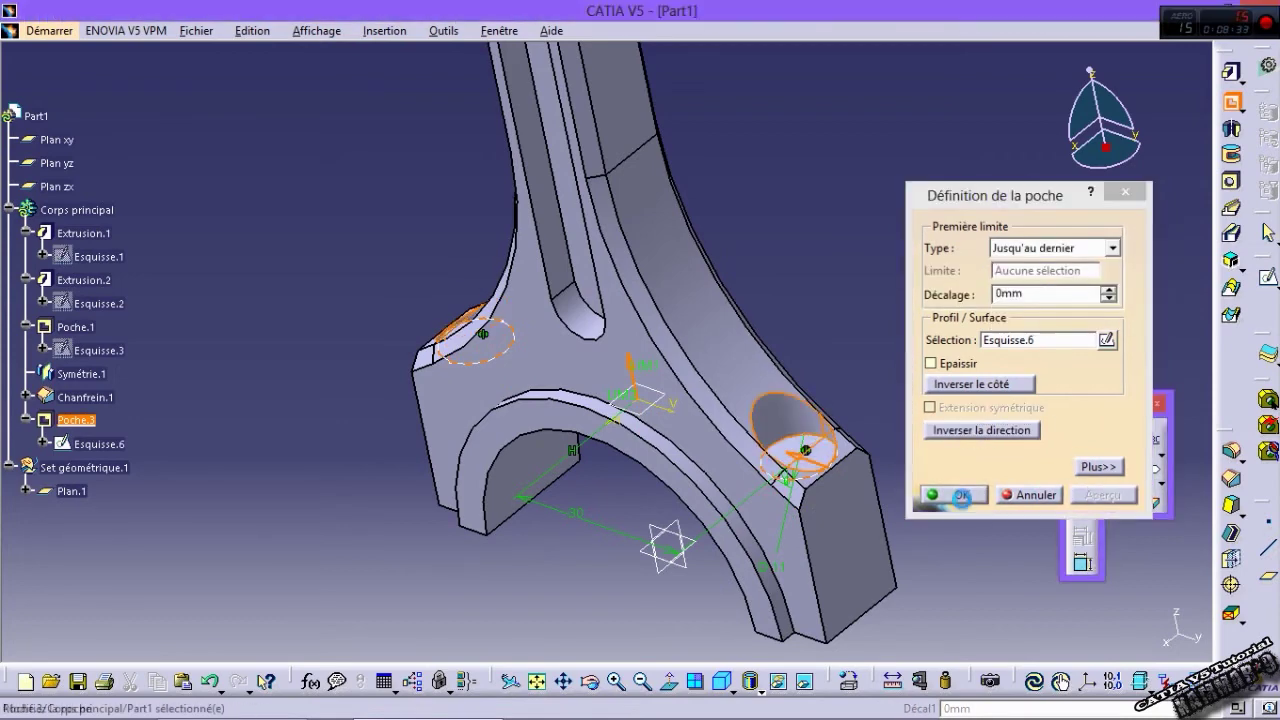
pyautogui.click(950, 494)
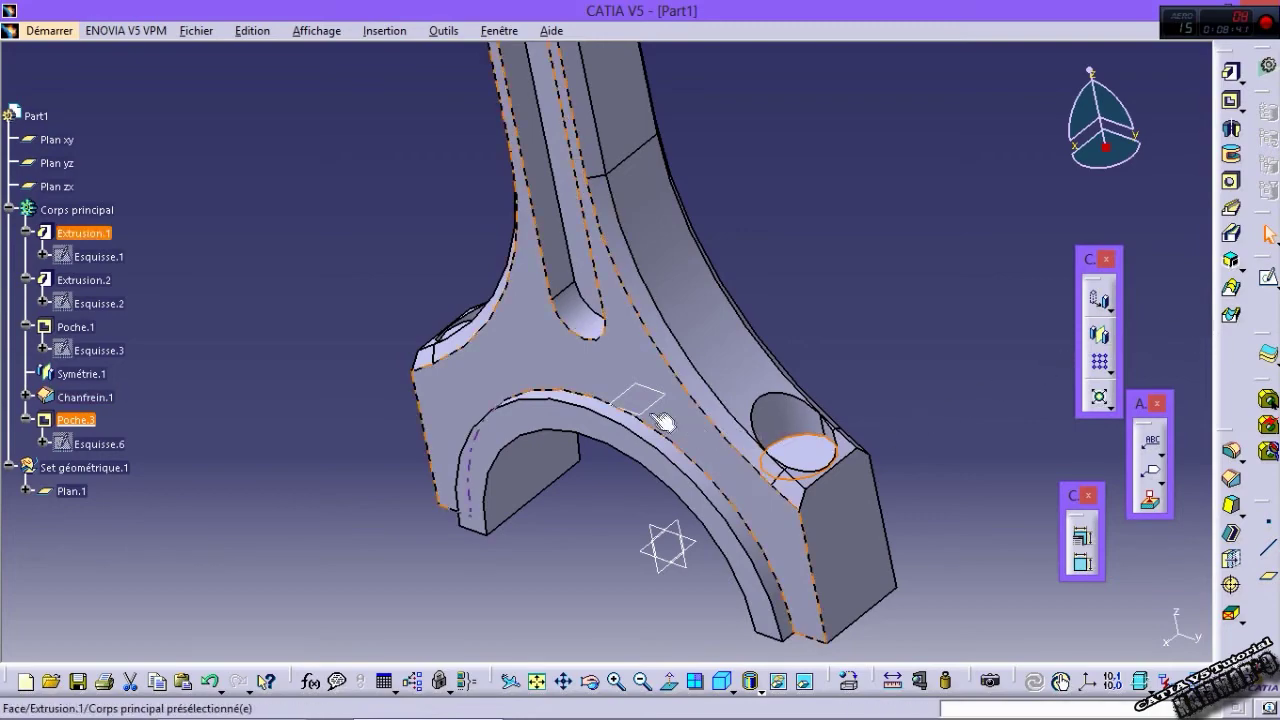
pyautogui.click(1232, 288)
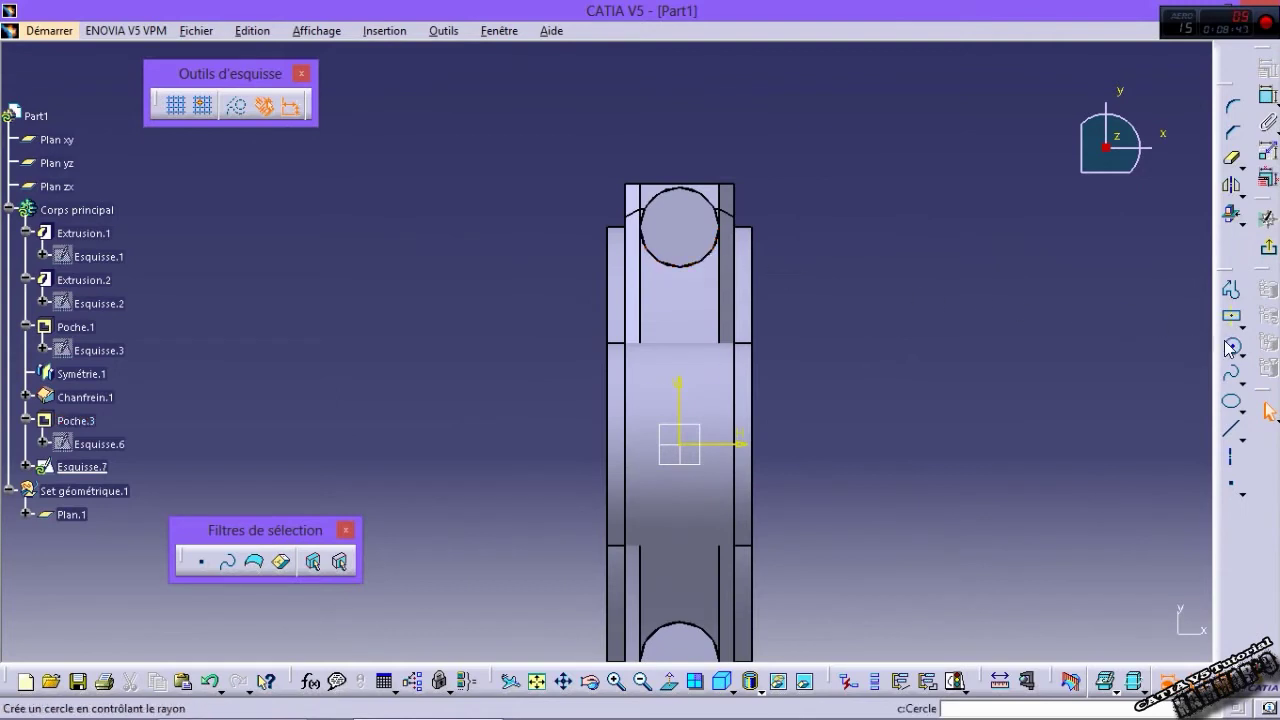
# Step: Sketch a circle on the upper hole and constrain its diameter to 7 mm
pyautogui.click(1232, 347)
pyautogui.click(686, 218)
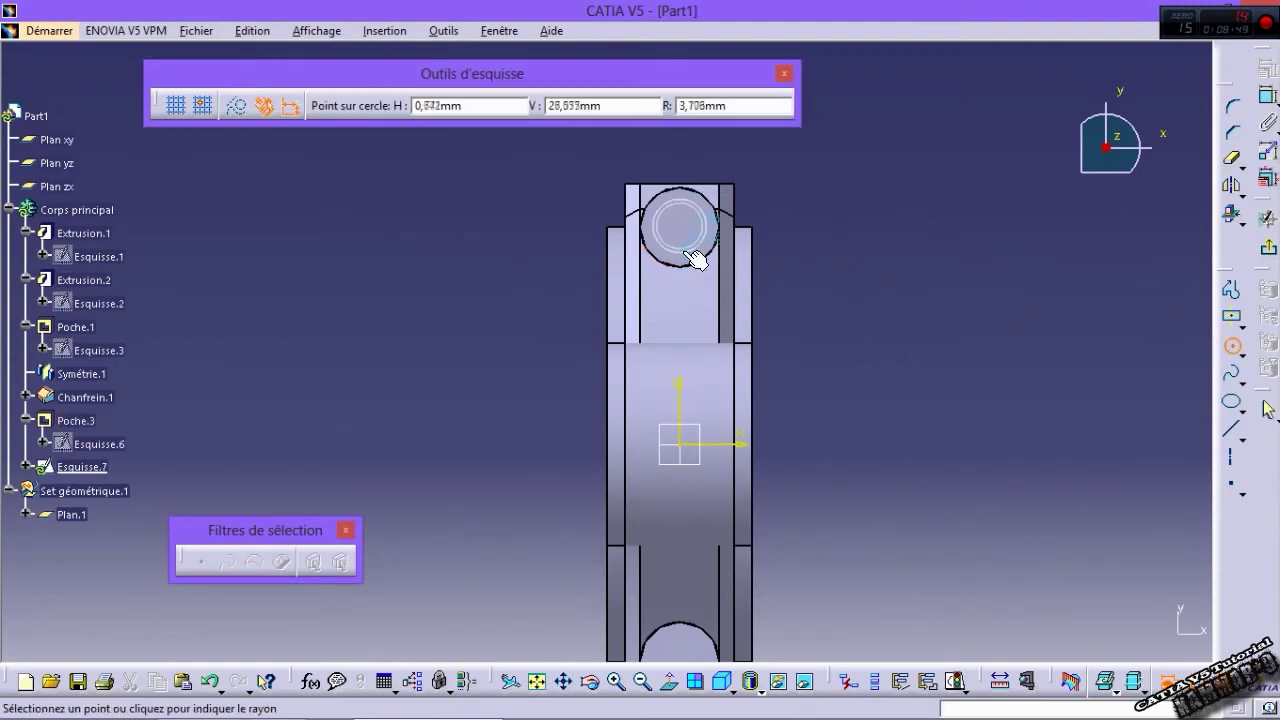
pyautogui.click(664, 240)
pyautogui.click(1232, 132)
pyautogui.click(712, 202)
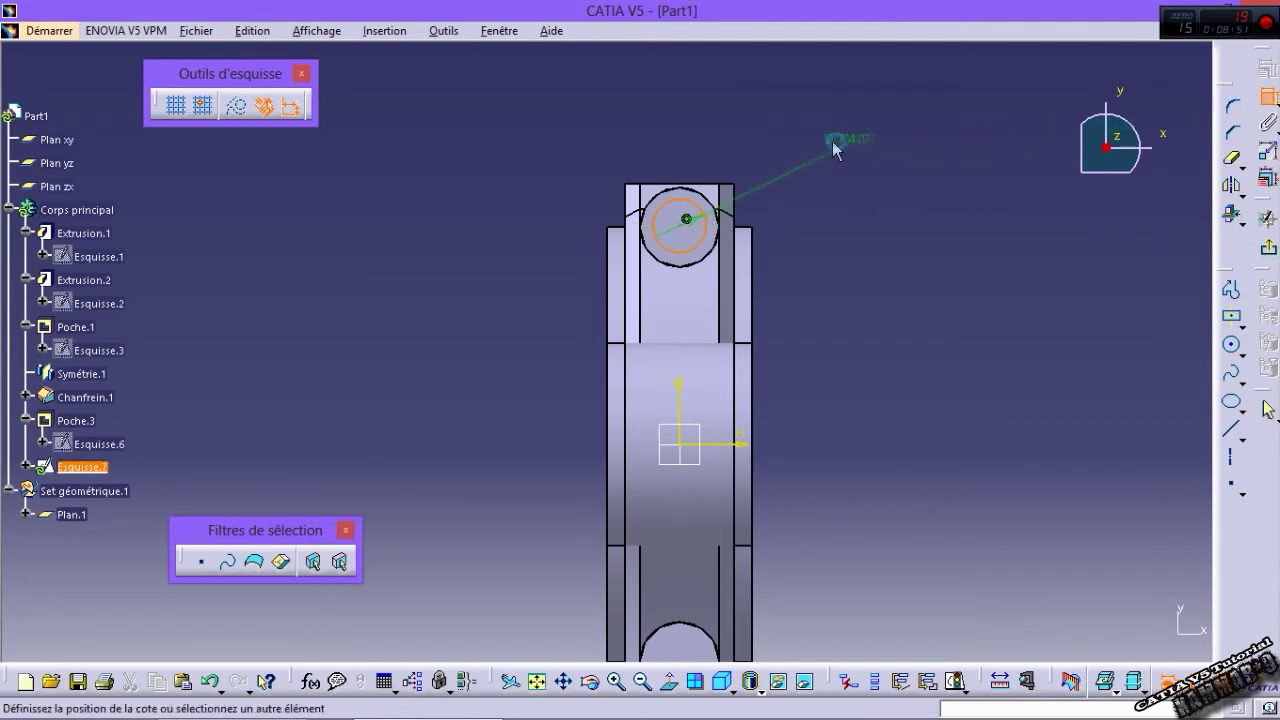
pyautogui.doubleClick(845, 140)
pyautogui.write('7mm')
pyautogui.press('Return')
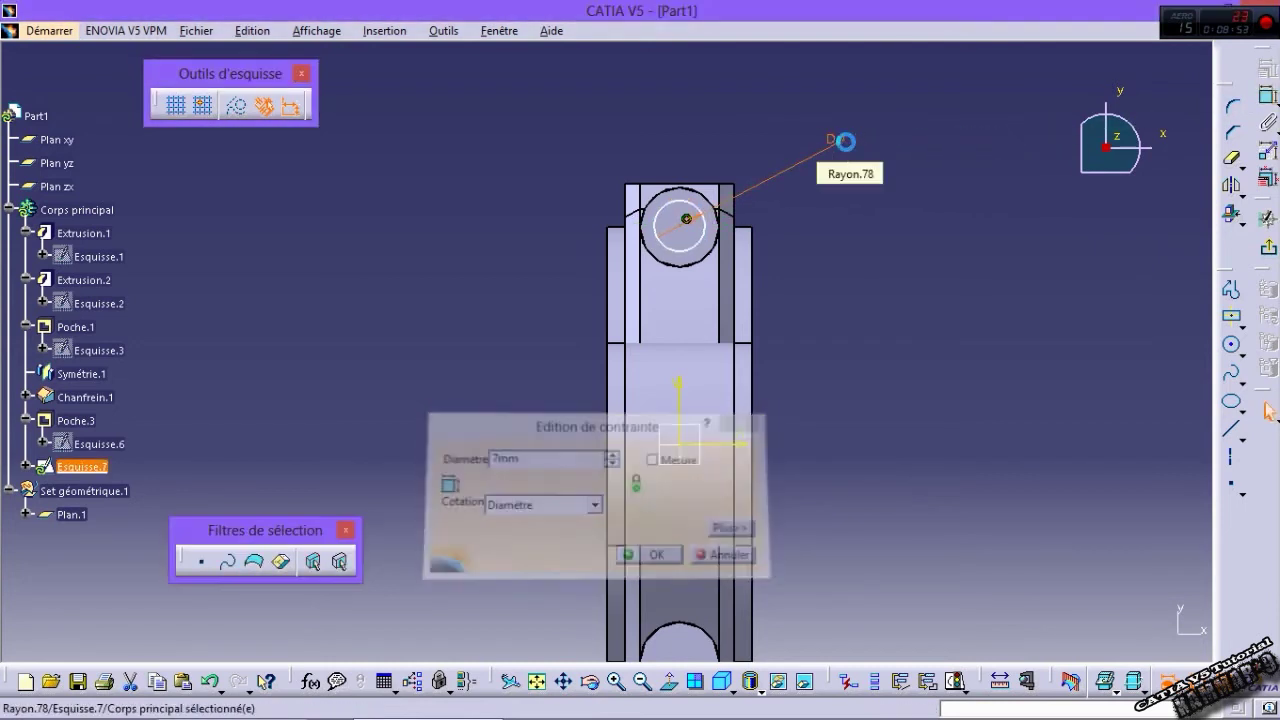
# Step: Constrain the 7 mm circle centre 30 mm from the horizontal axis
pyautogui.click(1268, 95)
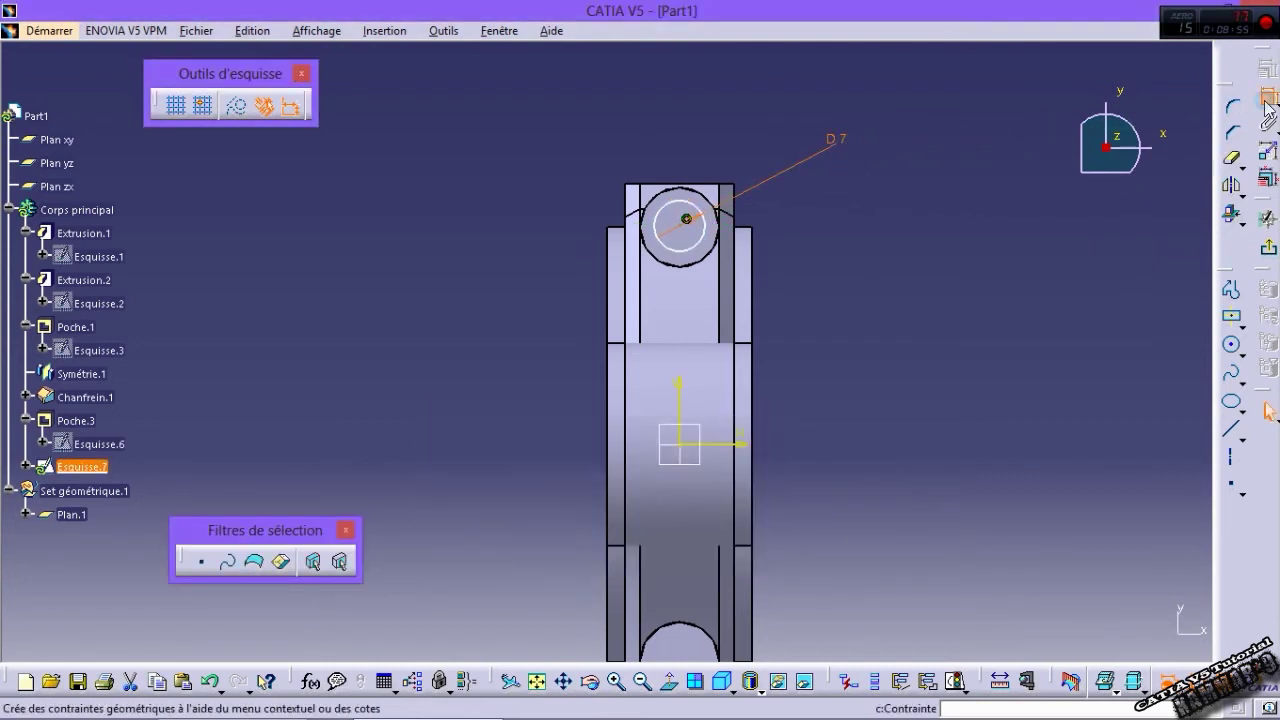
pyautogui.click(686, 220)
pyautogui.click(718, 443)
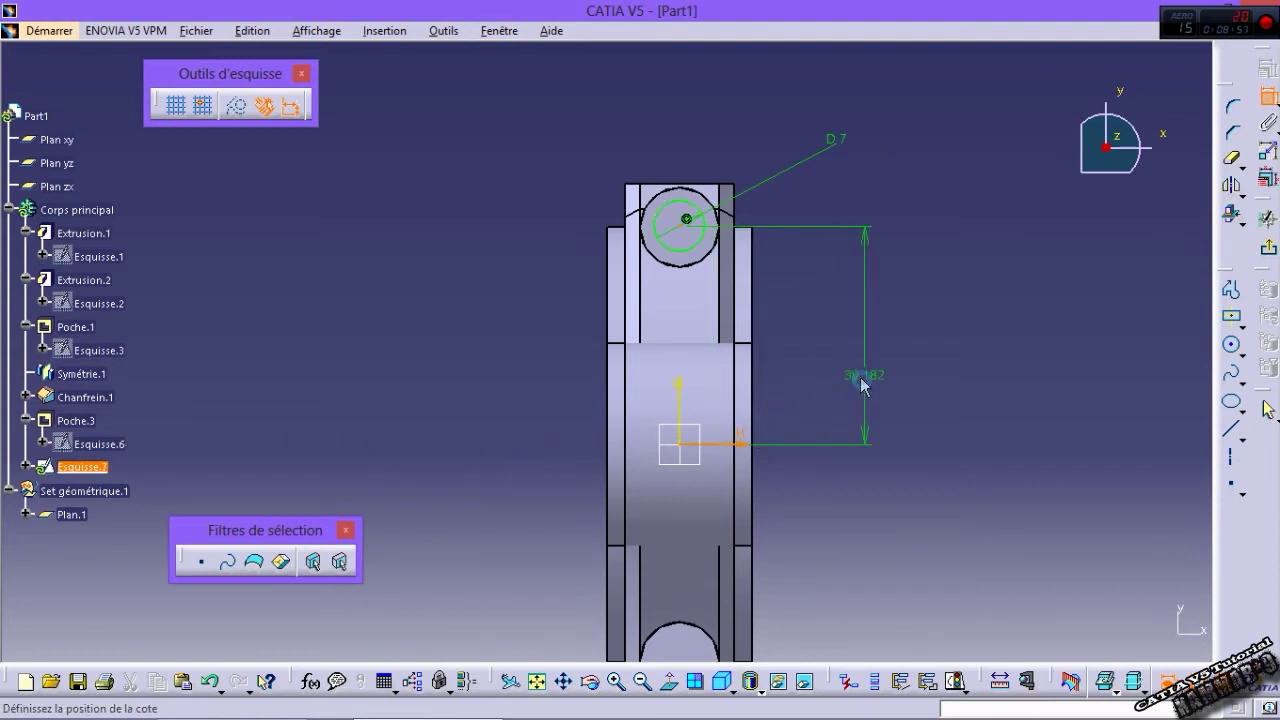
pyautogui.doubleClick(861, 377)
pyautogui.write('30mm')
pyautogui.press('Return')
# Step: Draw a horizontal axis from the origin, mirror the circle across it, and exit the sketch
pyautogui.click(1231, 458)
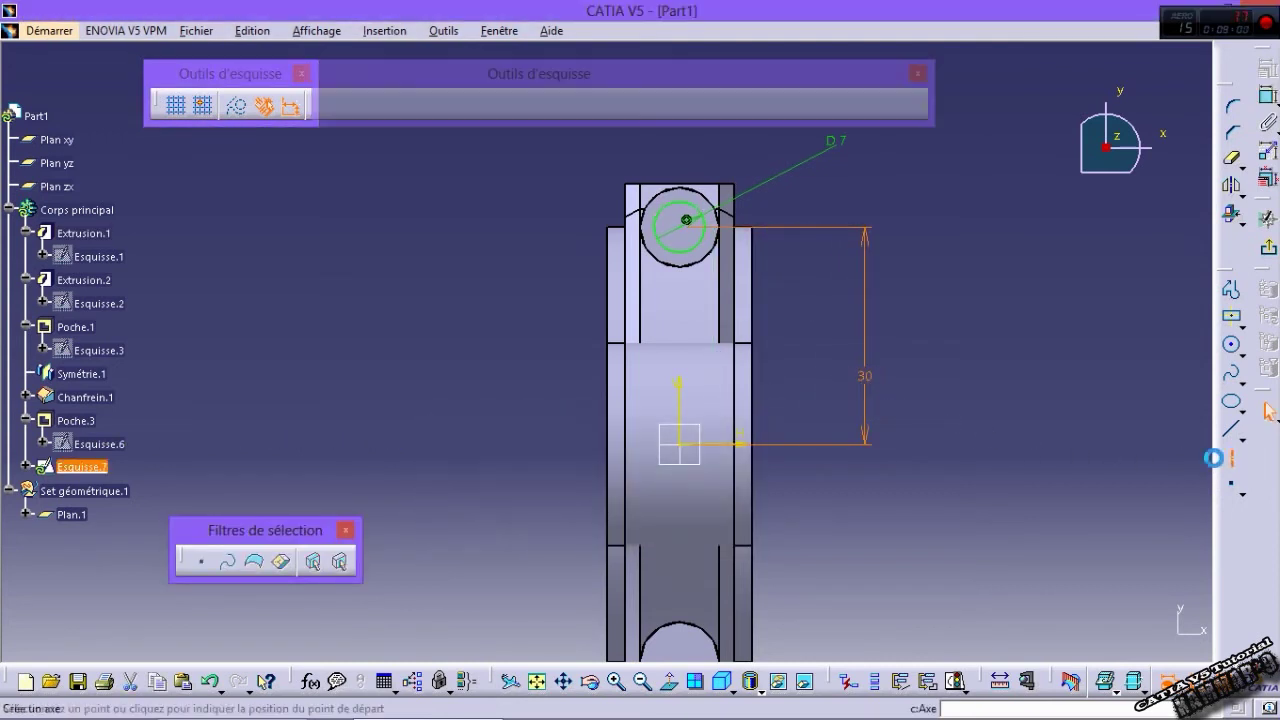
pyautogui.click(680, 444)
pyautogui.click(875, 445)
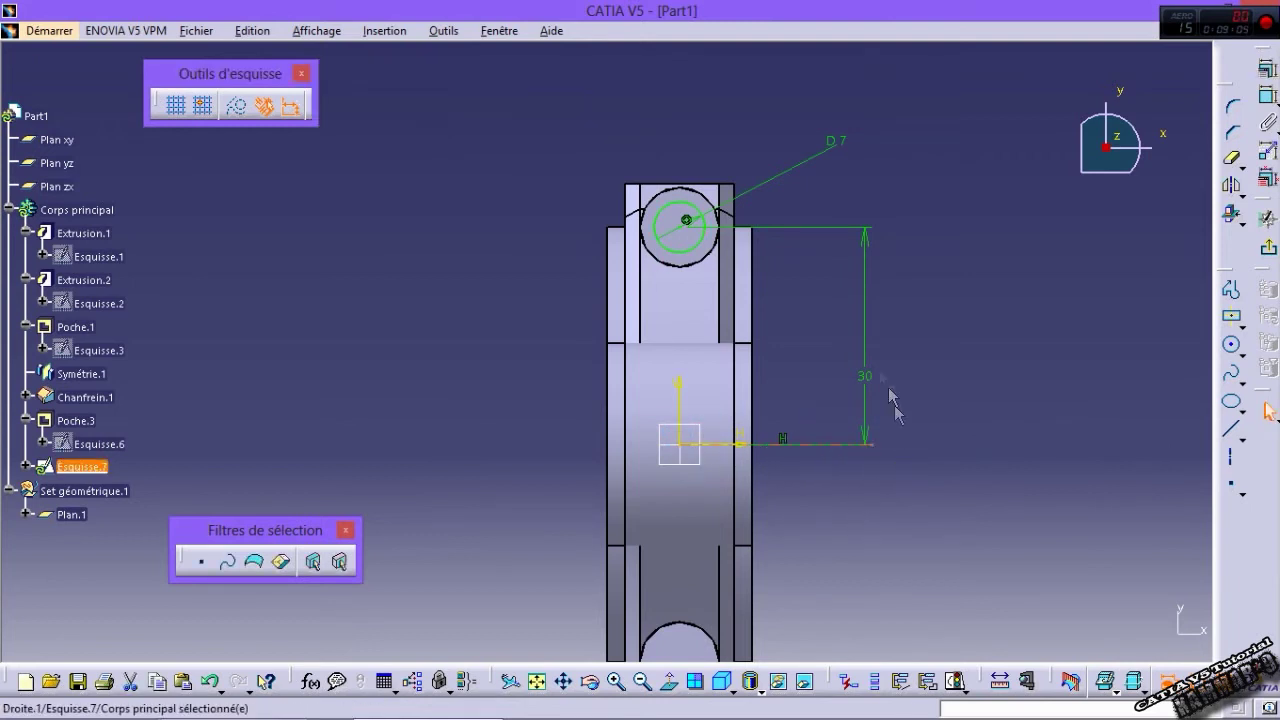
pyautogui.click(1224, 190)
pyautogui.click(846, 444)
pyautogui.moveTo(840, 451); pyautogui.dragTo(858, 288, button='middle')
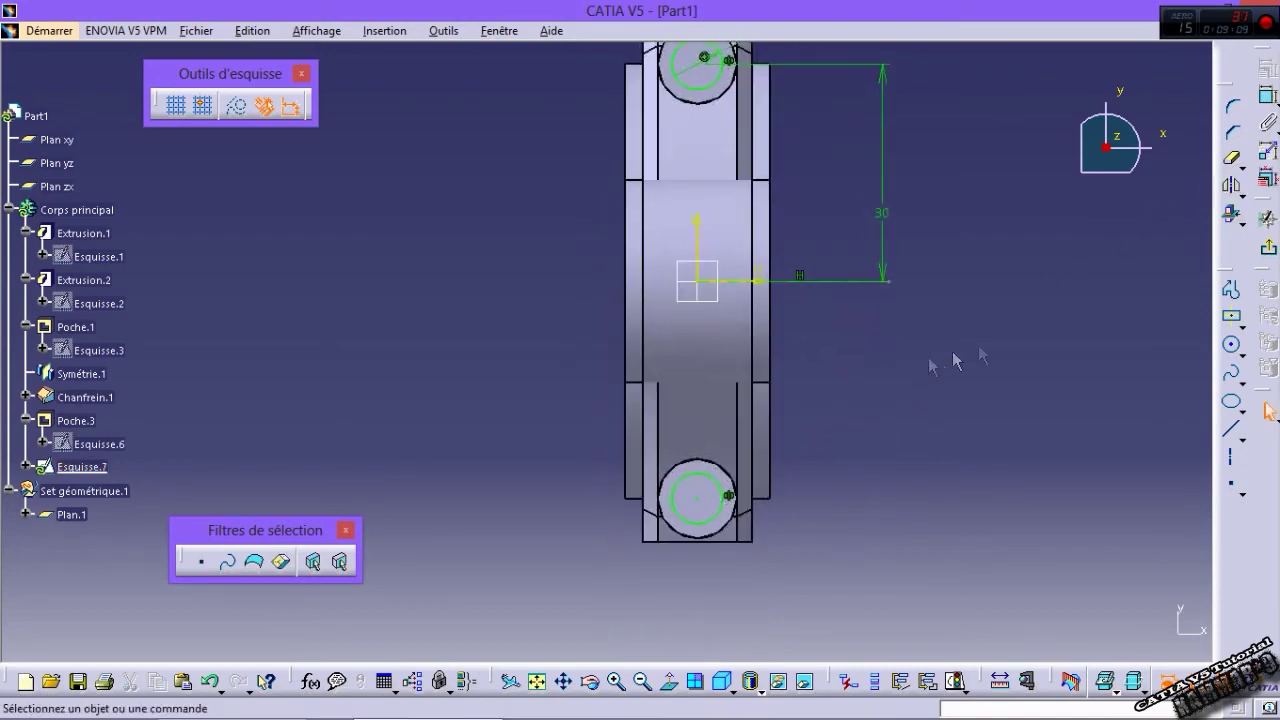
pyautogui.click(1266, 268)
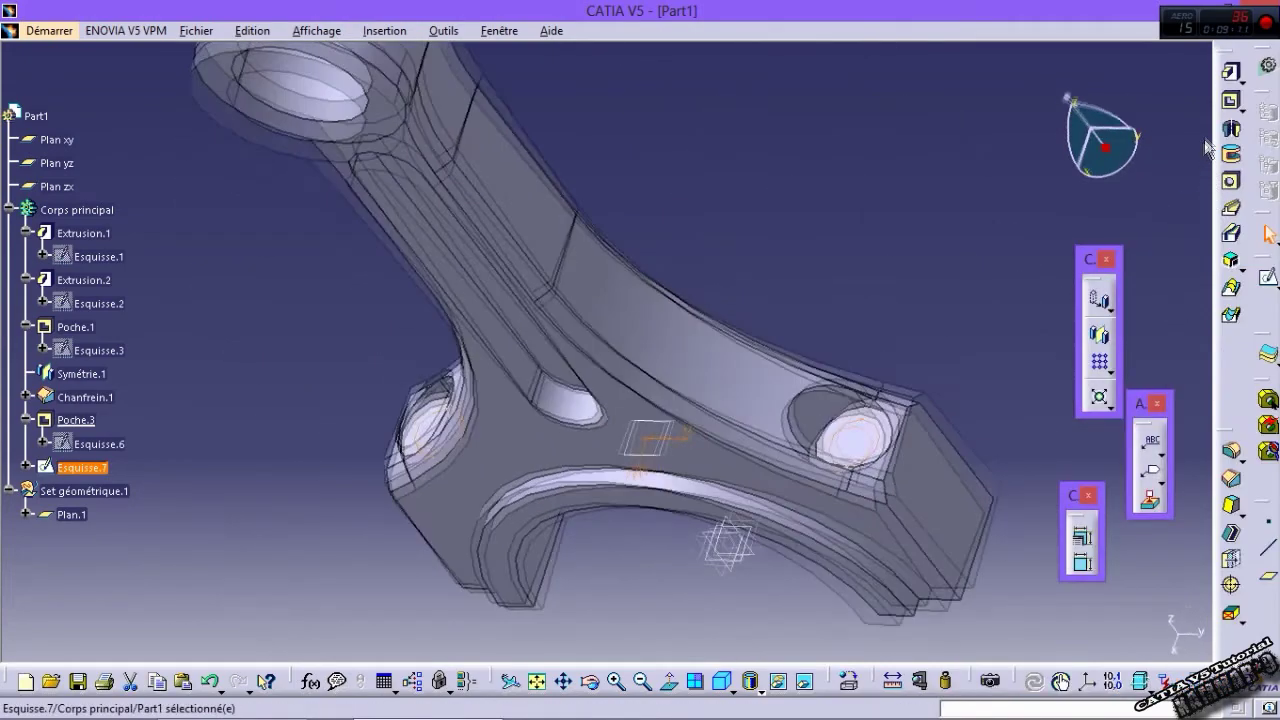
# Step: Pocket the 7 mm circles reversed, Up to last, as Poche.4, then inspect the holes
pyautogui.click(1231, 101)
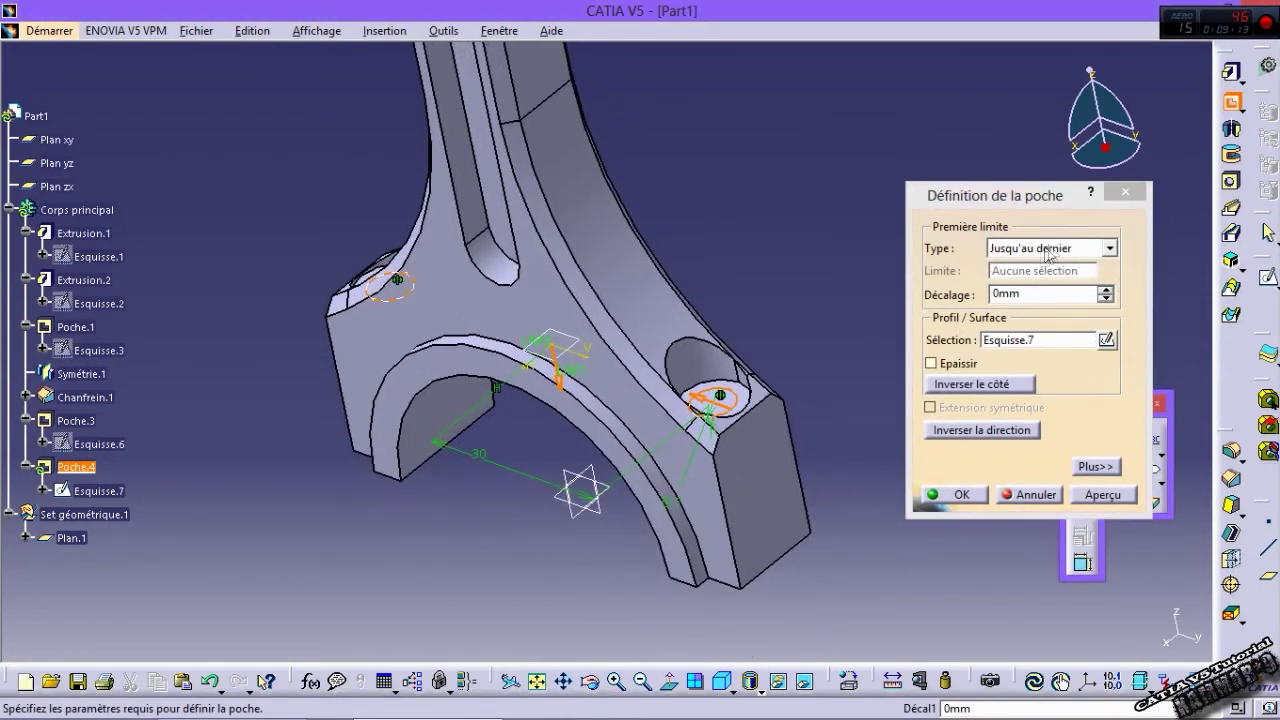
pyautogui.click(980, 430)
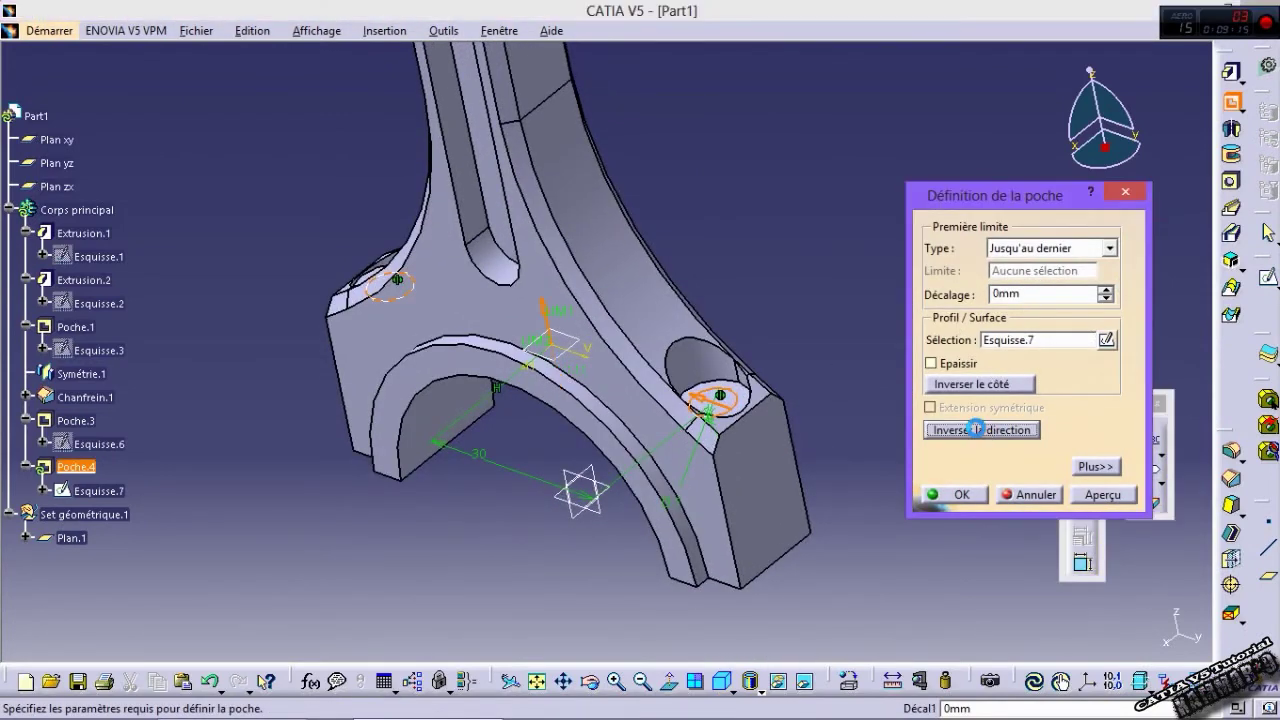
pyautogui.click(1100, 497)
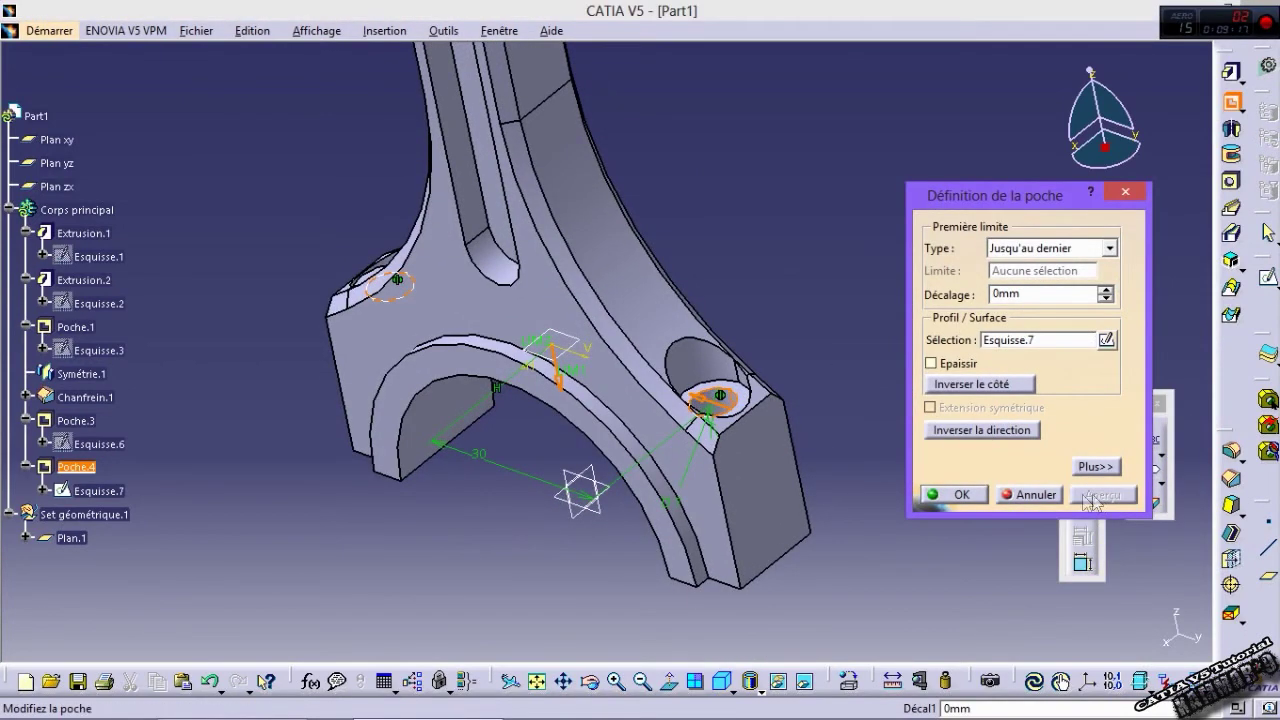
pyautogui.click(955, 495)
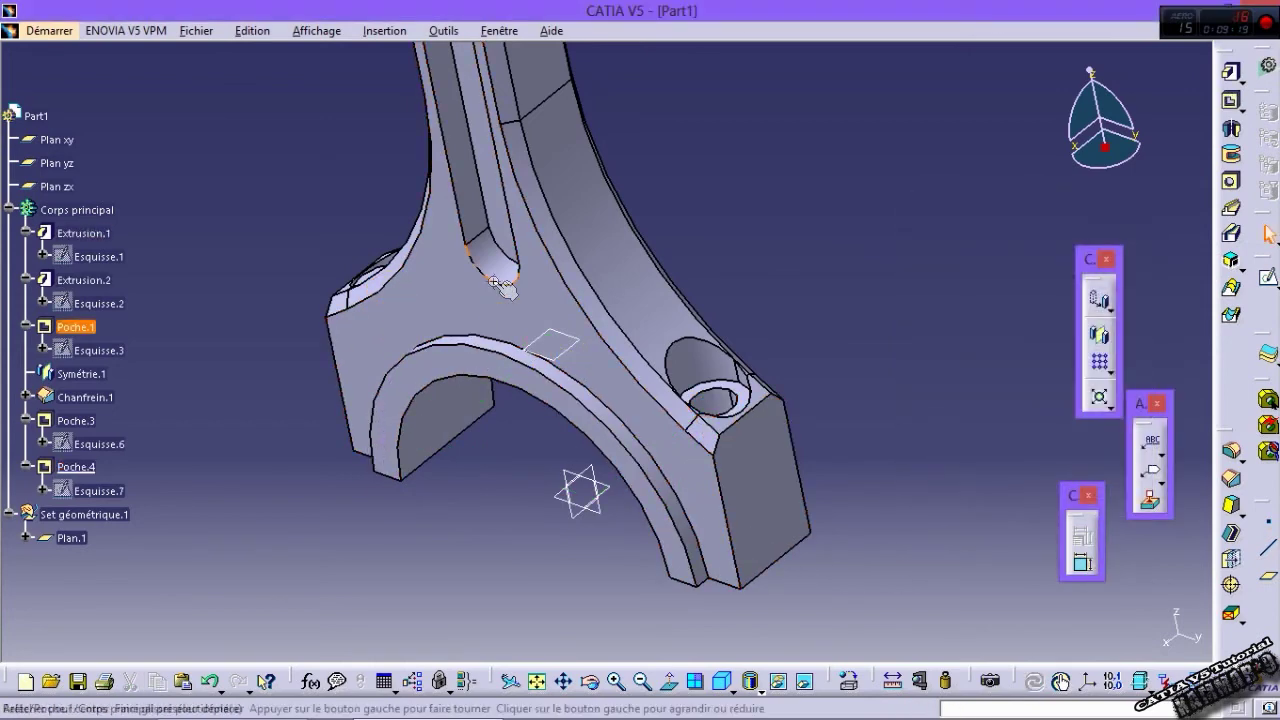
pyautogui.moveTo(600, 470); pyautogui.dragTo(898, 362, button='middle')
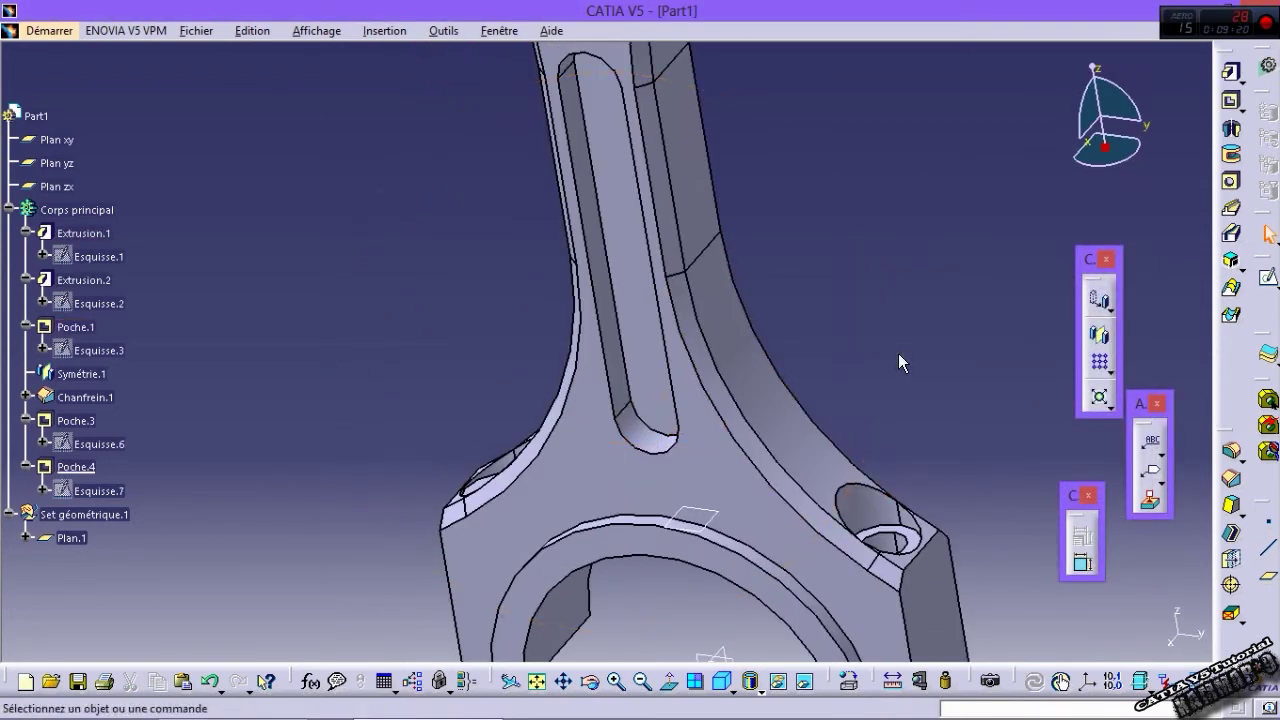
# Step: Fillet the two slot faces with a 3 mm radius
pyautogui.click(1226, 456)
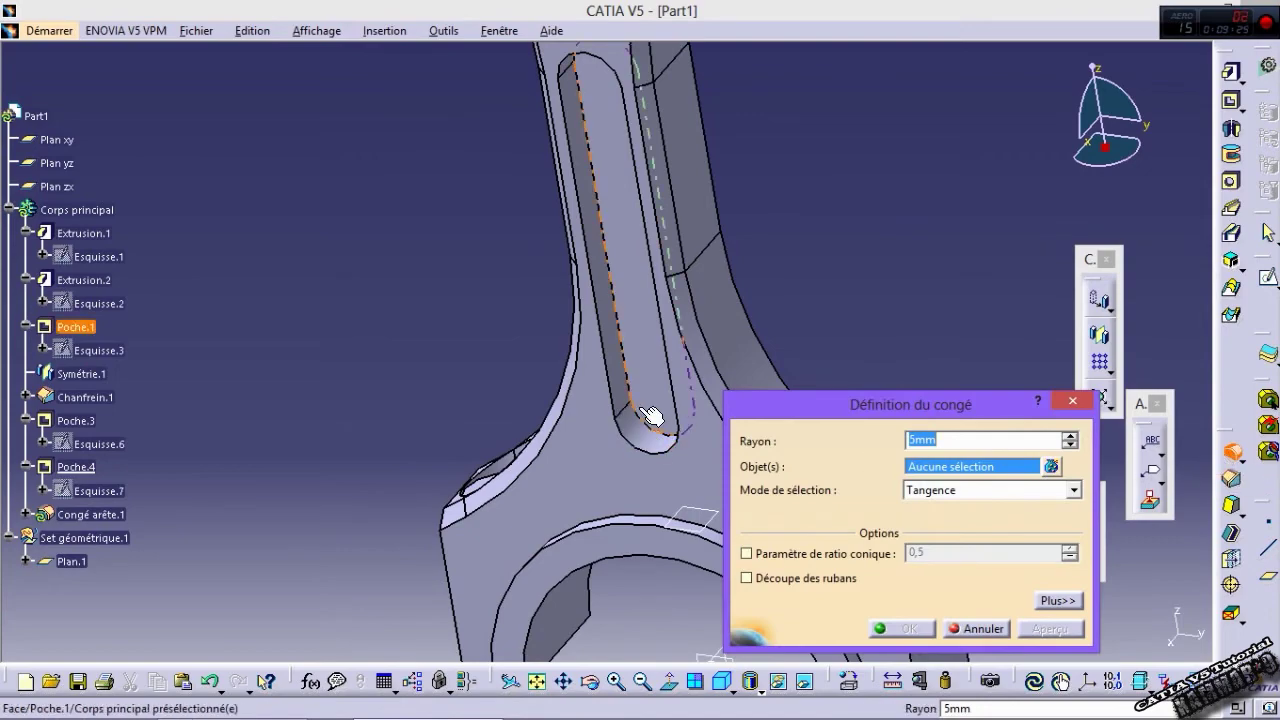
pyautogui.write('3')
pyautogui.click(640, 230)
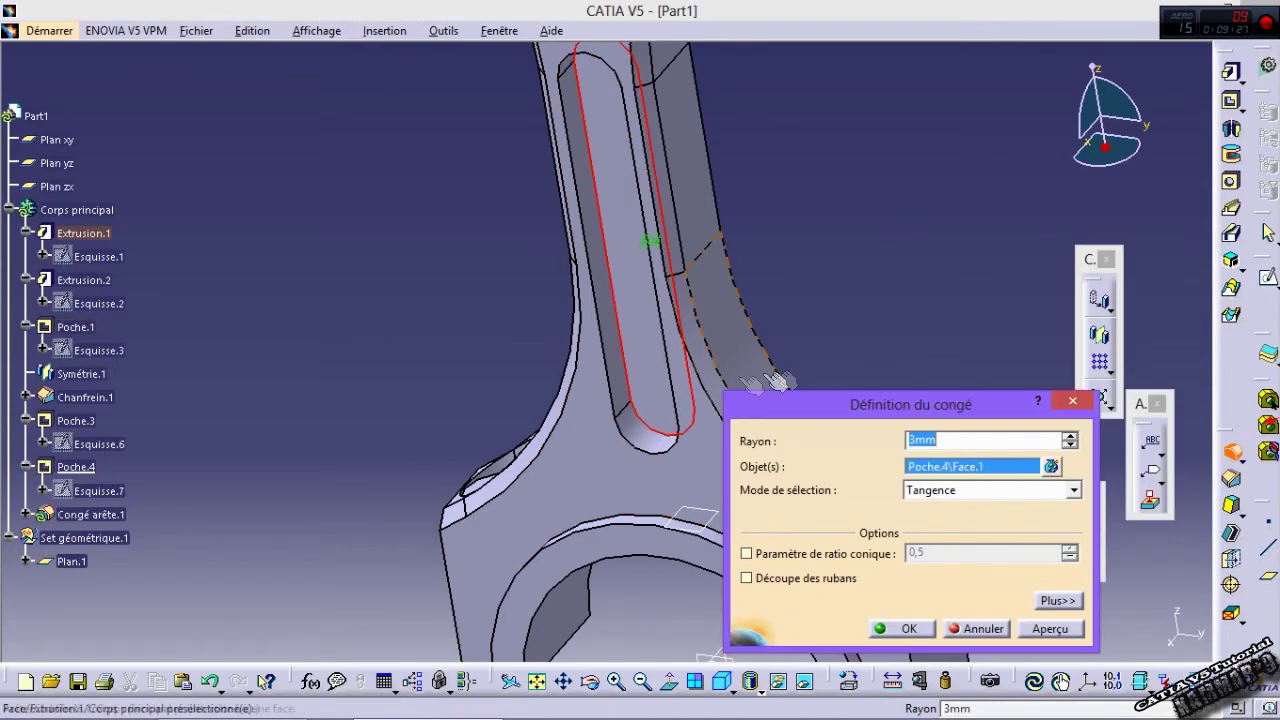
pyautogui.moveTo(640, 230)
pyautogui.mouseDown(button='middle')
pyautogui.moveTo(433, 470)
pyautogui.moveTo(480, 422)
pyautogui.mouseUp(button='middle')
pyautogui.click(433, 470)
pyautogui.moveTo(790, 184); pyautogui.dragTo(925, 578, button='middle')
pyautogui.click(900, 628)
pyautogui.moveTo(900, 630); pyautogui.dragTo(955, 438, button='middle')
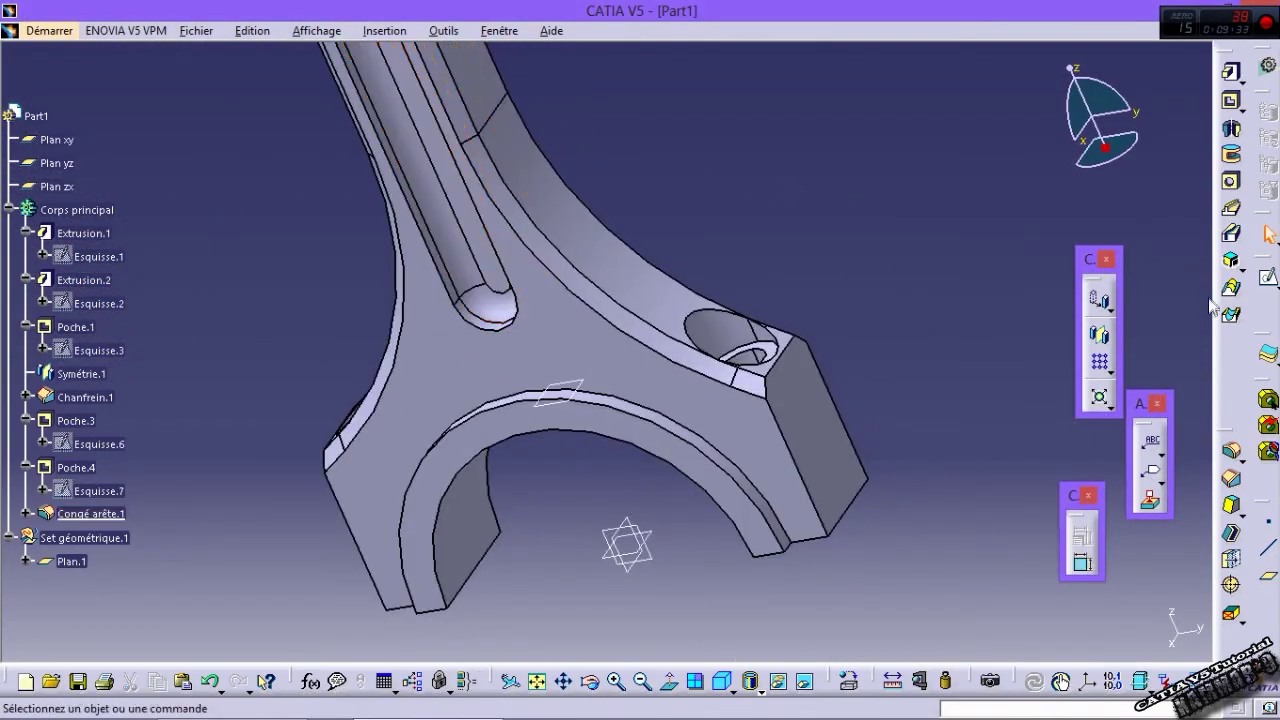
# Step: Round four edges around the bolt bosses with a 5 mm fillet
pyautogui.click(1231, 448)
pyautogui.write('5')
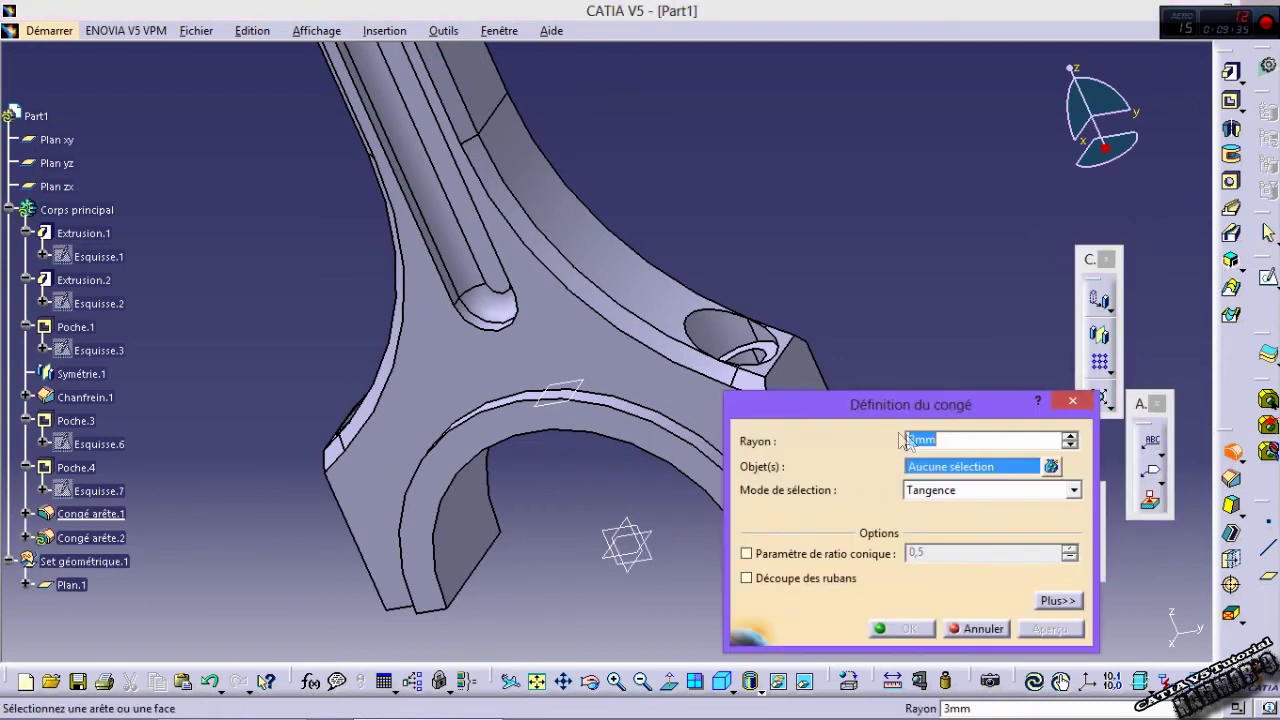
pyautogui.click(771, 391)
pyautogui.click(805, 347)
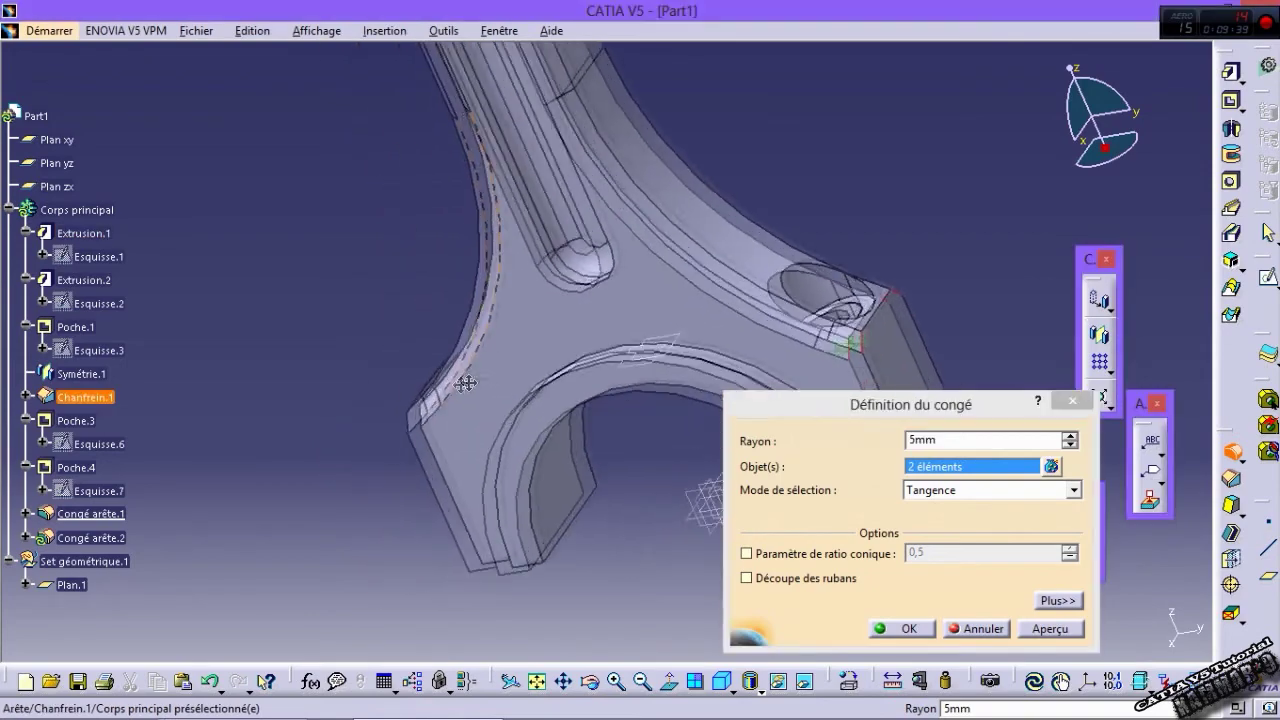
pyautogui.moveTo(805, 347)
pyautogui.mouseDown(button='middle')
pyautogui.moveTo(462, 427)
pyautogui.moveTo(533, 465)
pyautogui.moveTo(575, 310)
pyautogui.mouseUp(button='middle')
pyautogui.click(462, 427)
pyautogui.click(533, 465)
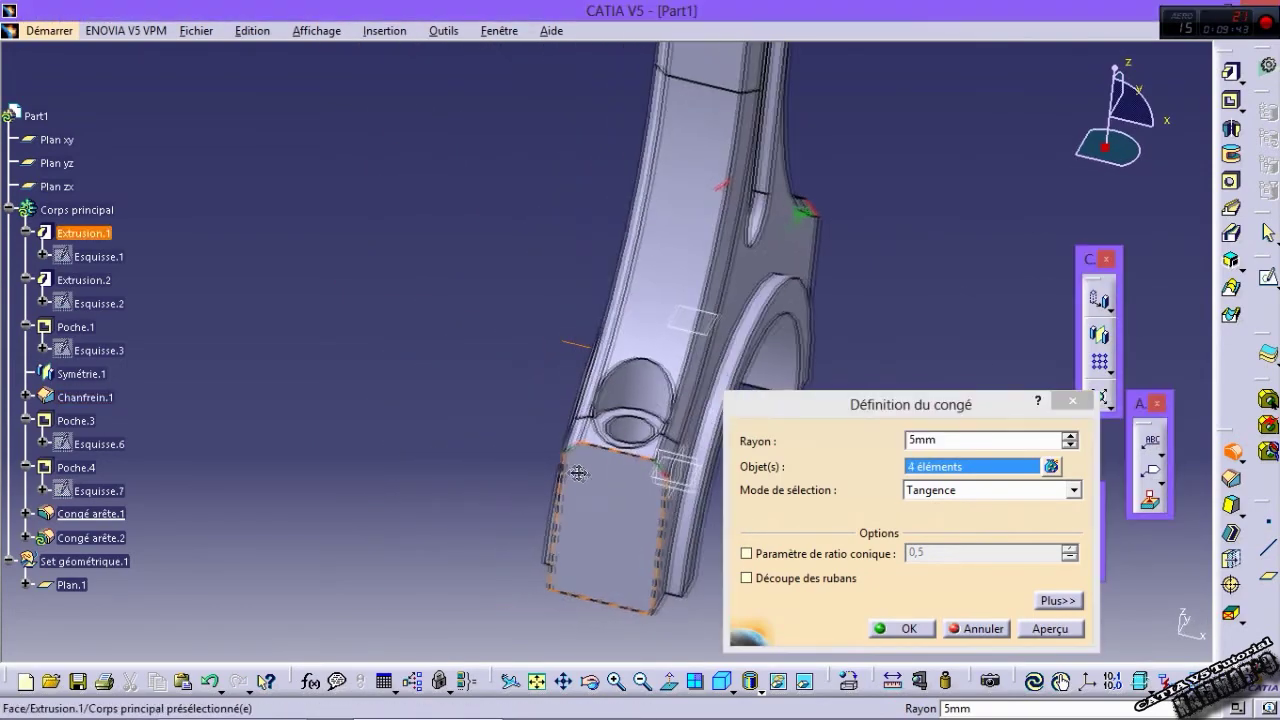
pyautogui.click(1050, 628)
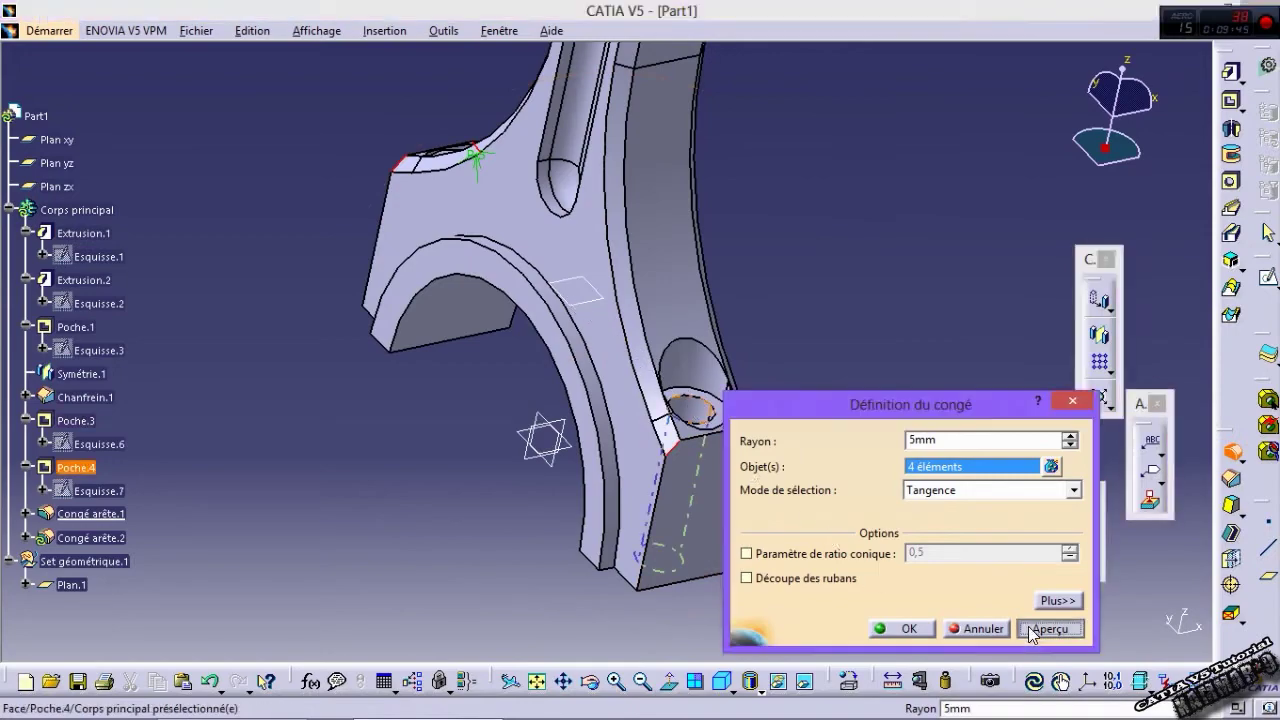
pyautogui.click(905, 628)
pyautogui.moveTo(782, 378); pyautogui.dragTo(820, 255, button='middle')
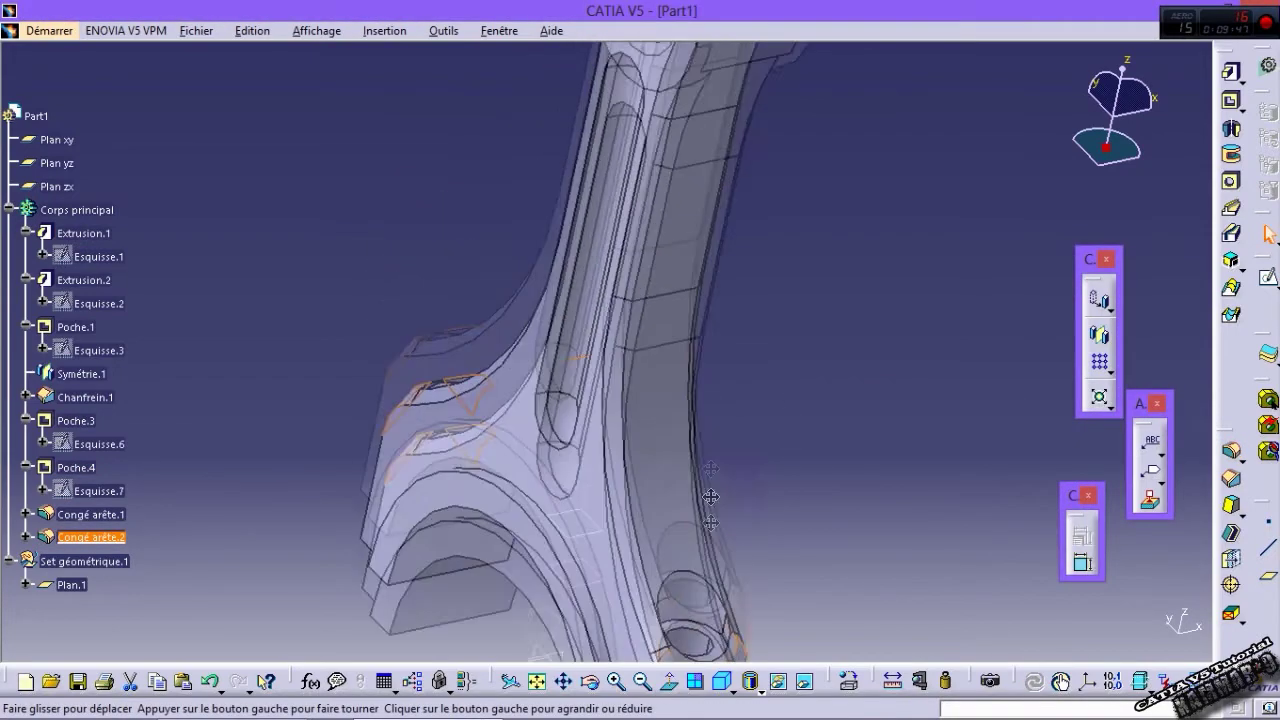
pyautogui.click(818, 254)
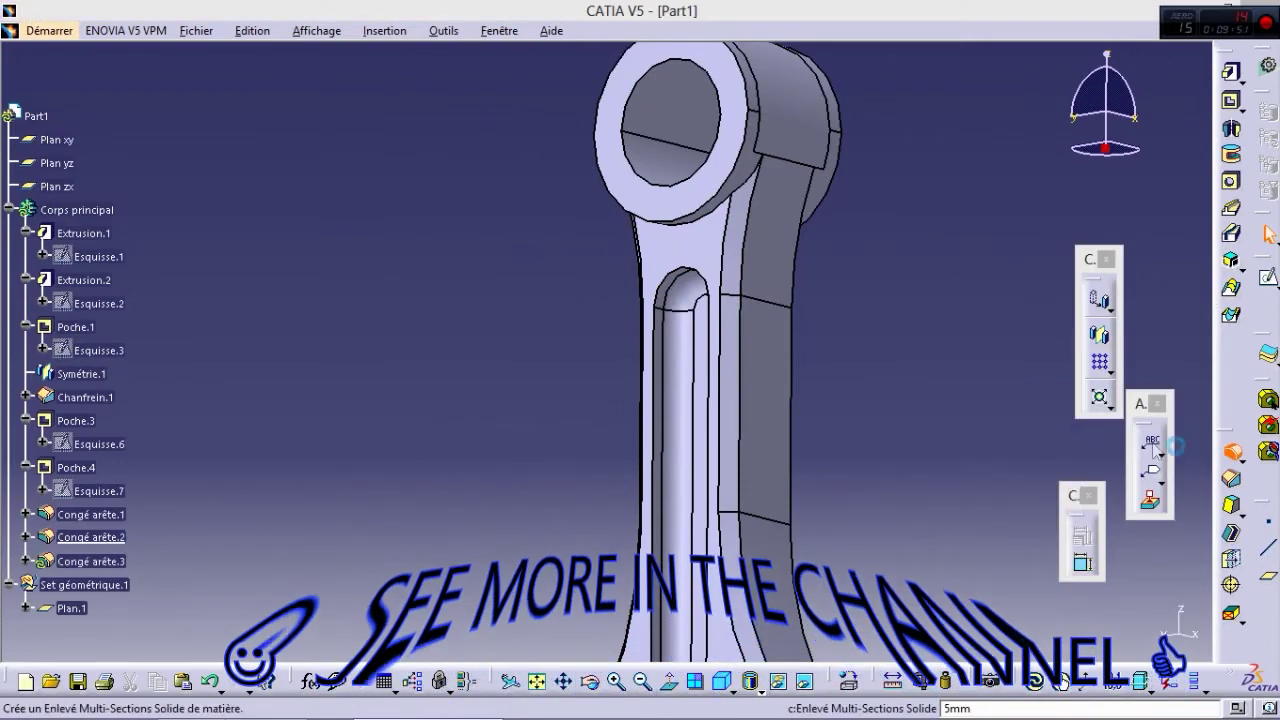
# Step: Fillet four big-end arch edges, including an inner one, with a 2 mm radius
pyautogui.click(1231, 450)
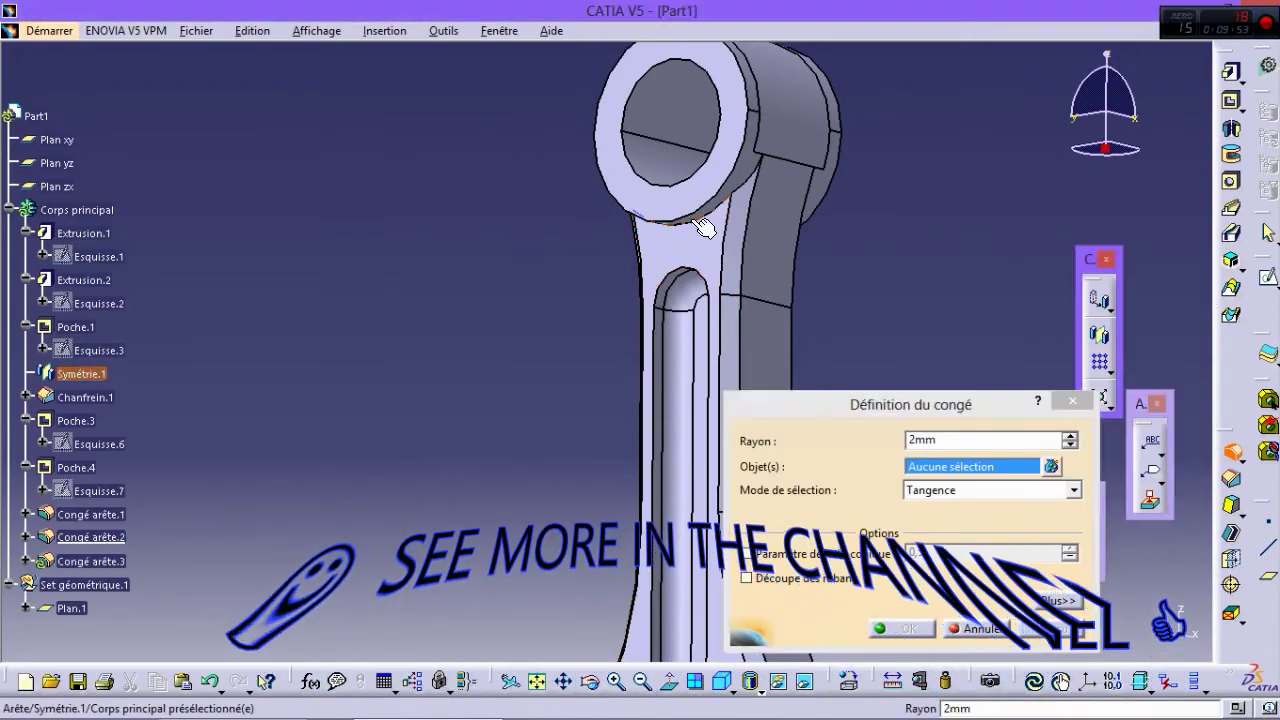
pyautogui.click(703, 230)
pyautogui.moveTo(703, 230)
pyautogui.mouseDown(button='middle')
pyautogui.moveTo(585, 215)
pyautogui.moveTo(550, 237)
pyautogui.moveTo(522, 180)
pyautogui.moveTo(530, 200)
pyautogui.mouseUp(button='middle')
pyautogui.click(550, 237)
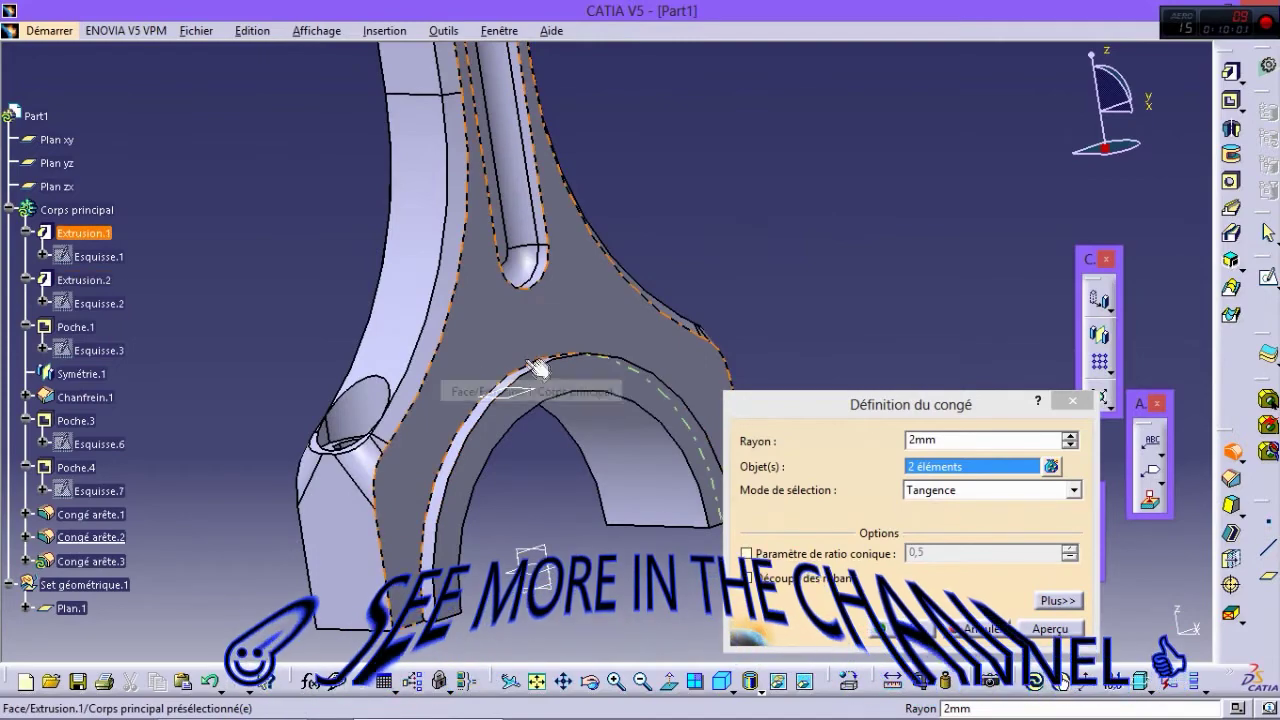
pyautogui.moveTo(540, 368); pyautogui.dragTo(622, 350, button='middle')
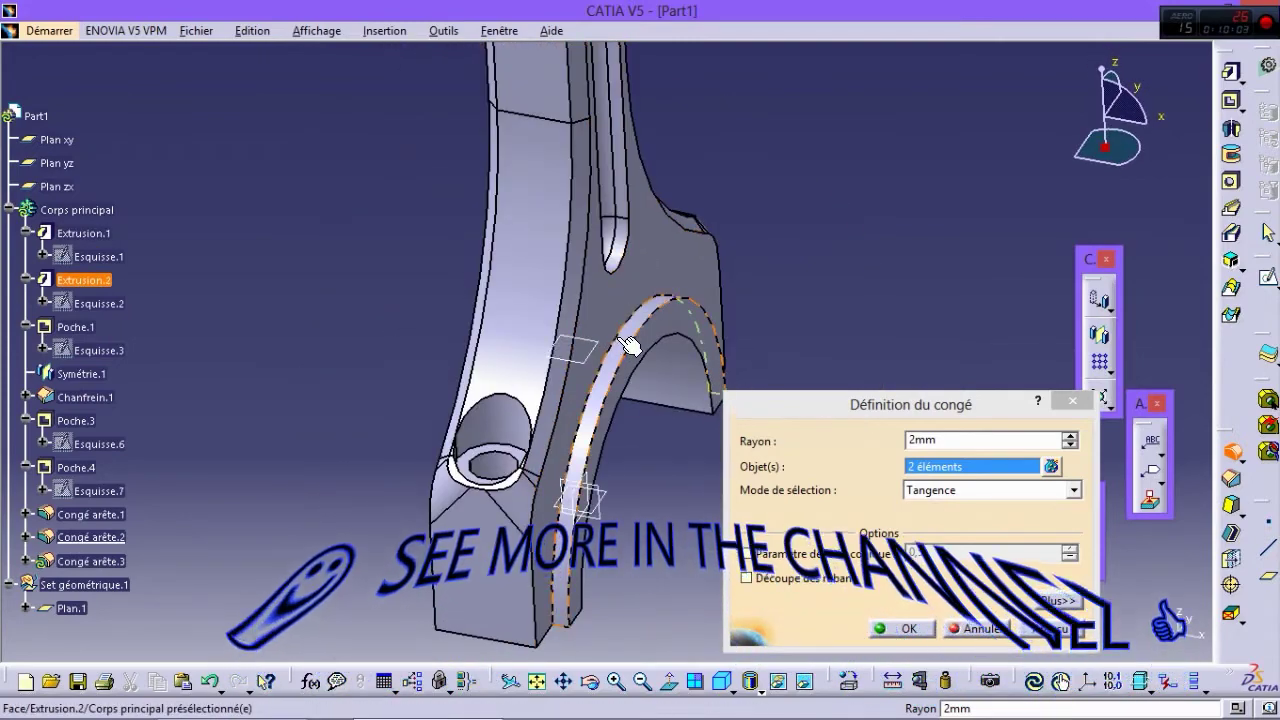
pyautogui.moveTo(574, 423)
pyautogui.keyDown('ctrl'); pyautogui.mouseDown(button='middle')
pyautogui.moveTo(531, 149)
pyautogui.moveTo(533, 300)
pyautogui.moveTo(408, 360)
pyautogui.moveTo(649, 294)
pyautogui.moveTo(541, 105)
pyautogui.moveTo(377, 294)
pyautogui.moveTo(760, 645)
pyautogui.mouseUp(button='middle'); pyautogui.keyUp('ctrl')
pyautogui.click(551, 166)
pyautogui.click(345, 296)
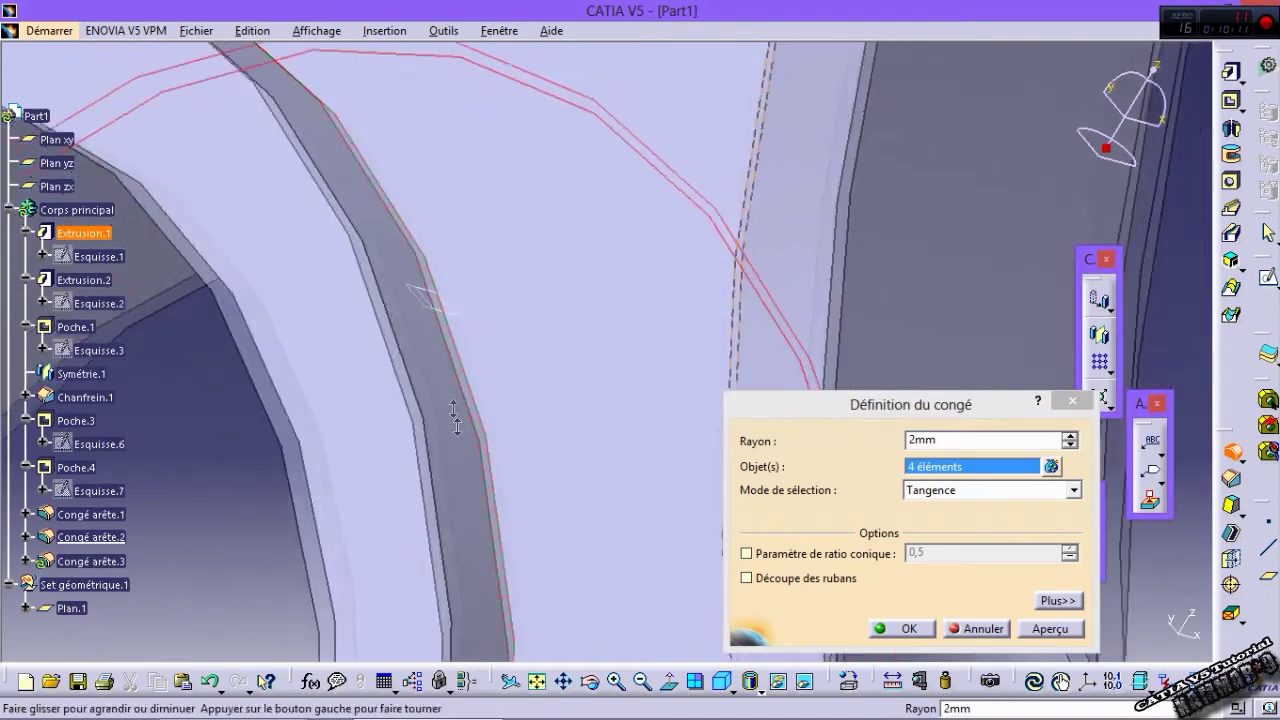
pyautogui.click(1050, 628)
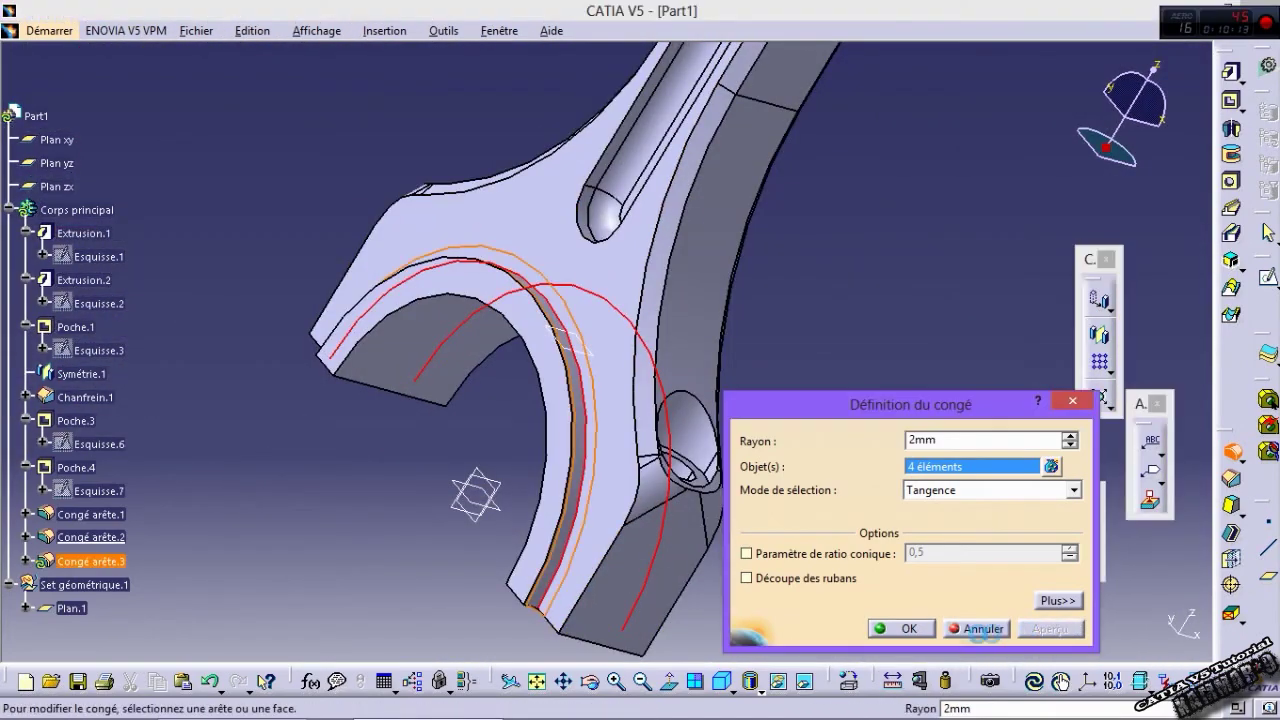
pyautogui.click(908, 628)
pyautogui.moveTo(925, 490); pyautogui.dragTo(840, 457, button='middle')
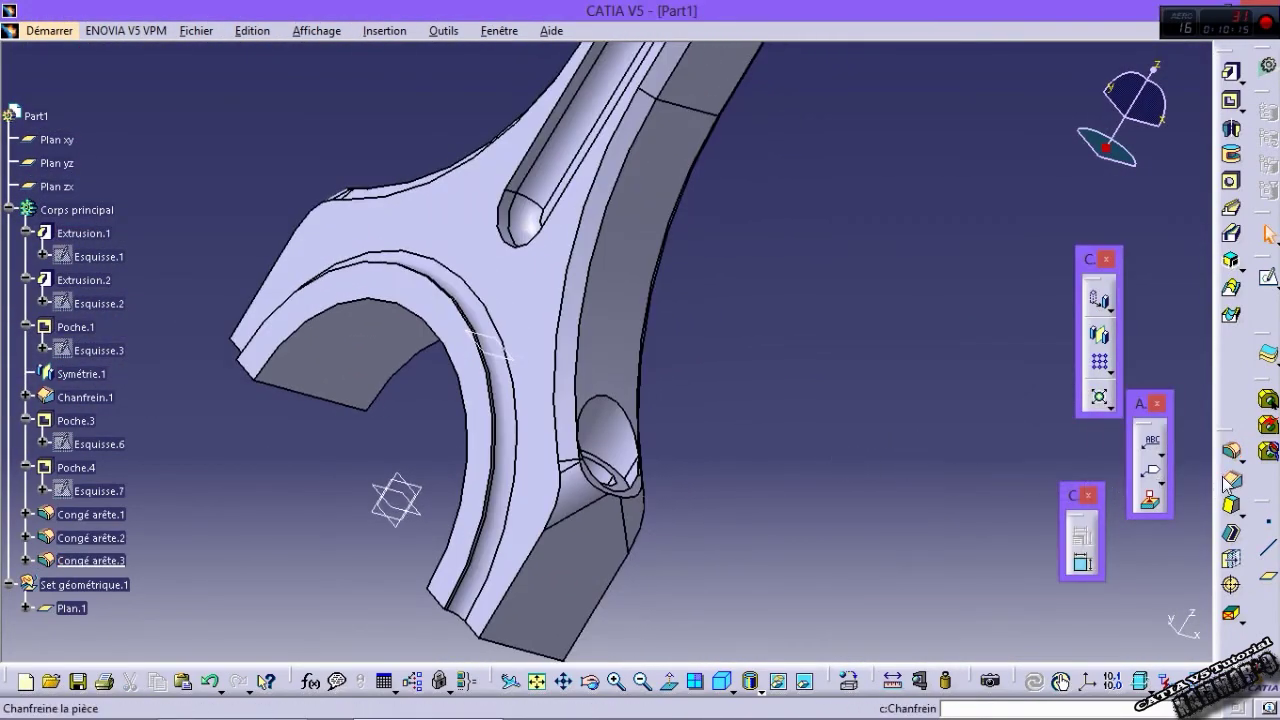
# Step: Set up a 4 mm fillet on four long outer shank edges
pyautogui.click(1229, 482)
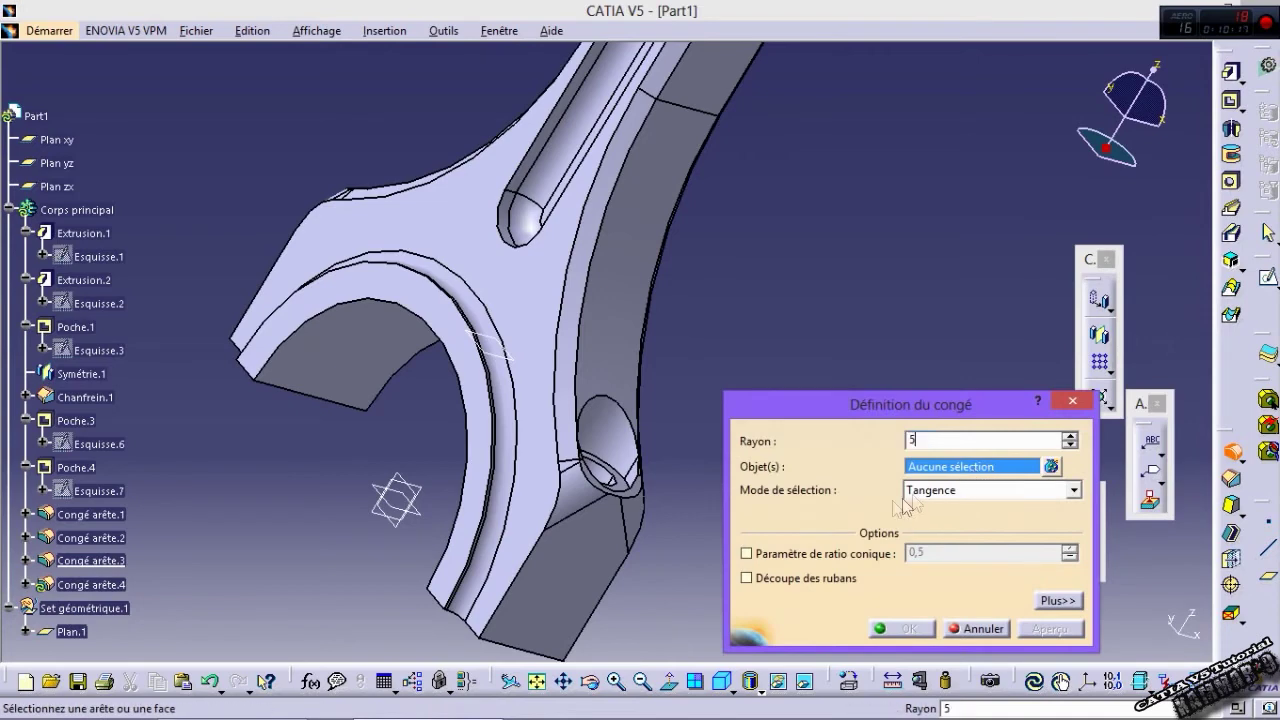
pyautogui.write('4')
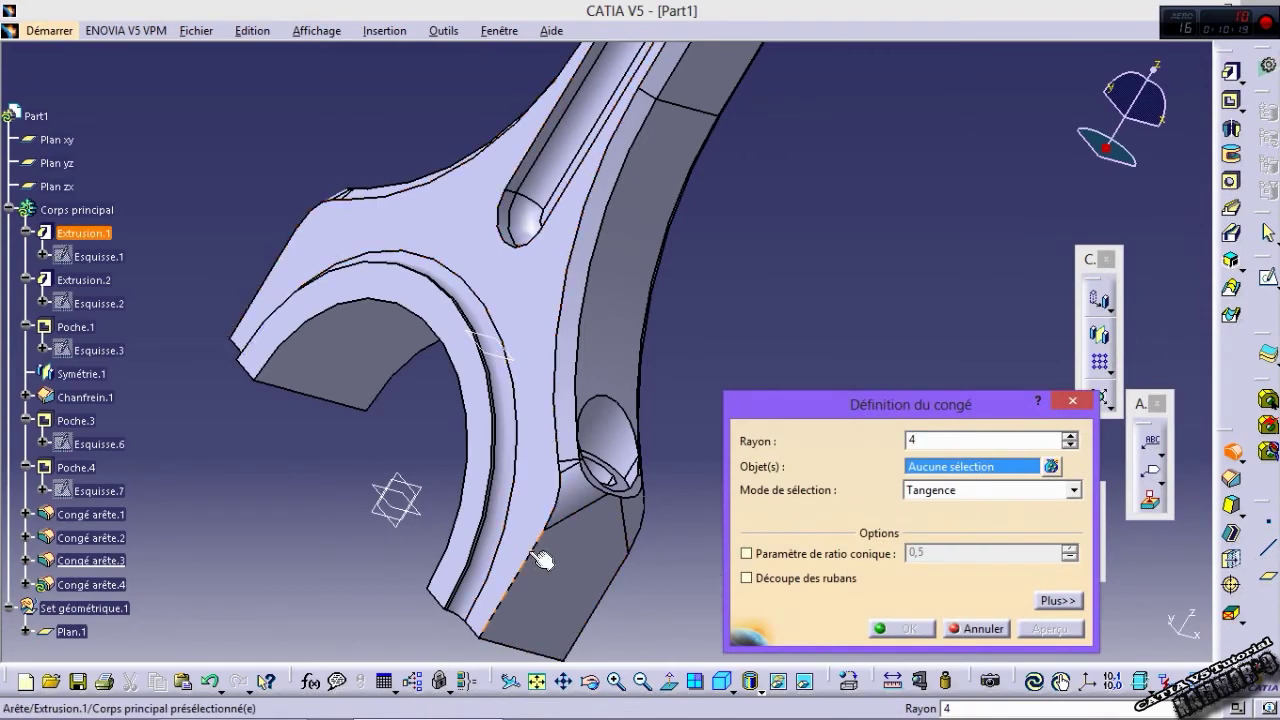
pyautogui.click(552, 530)
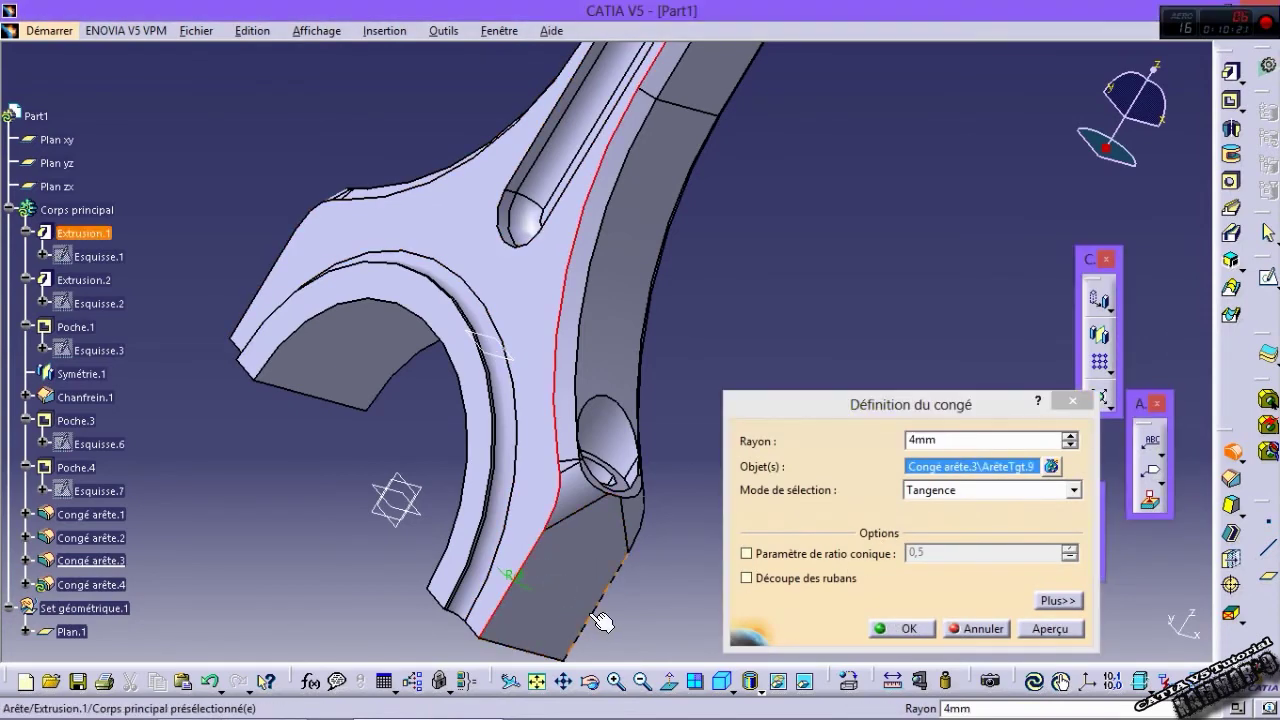
pyautogui.click(613, 597)
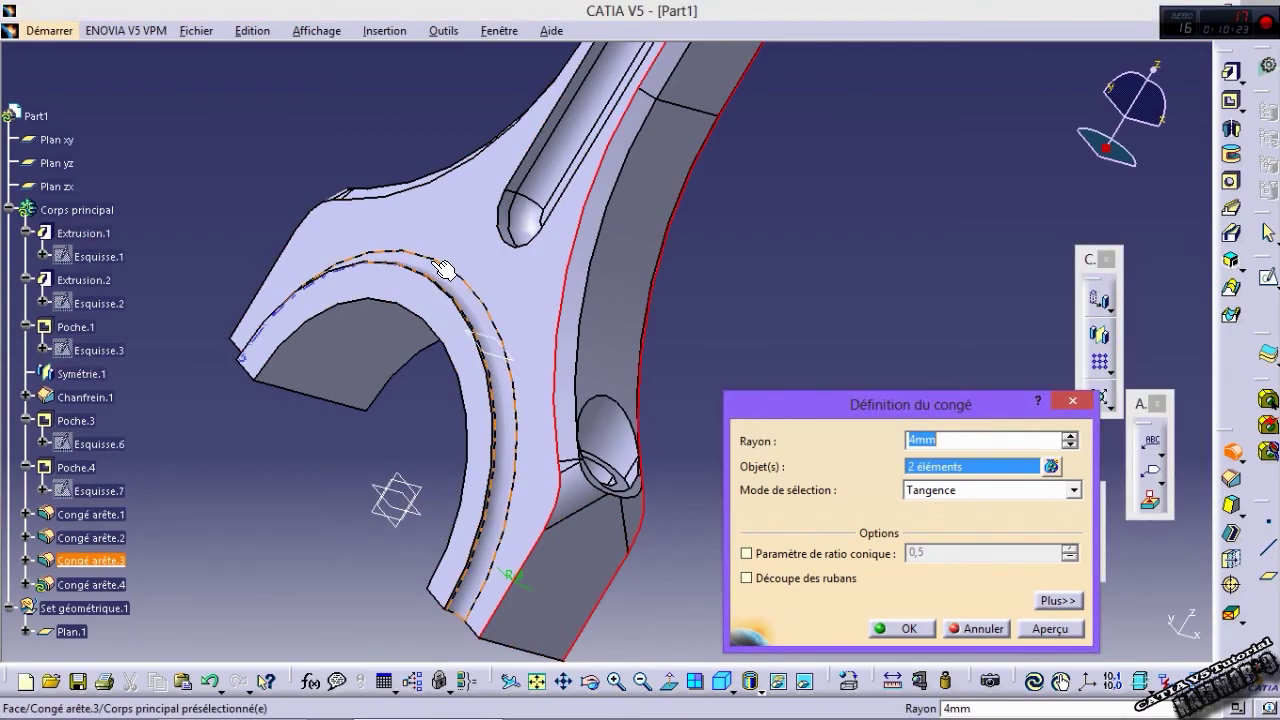
pyautogui.moveTo(613, 597); pyautogui.dragTo(405, 447, button='middle')
pyautogui.click(405, 447)
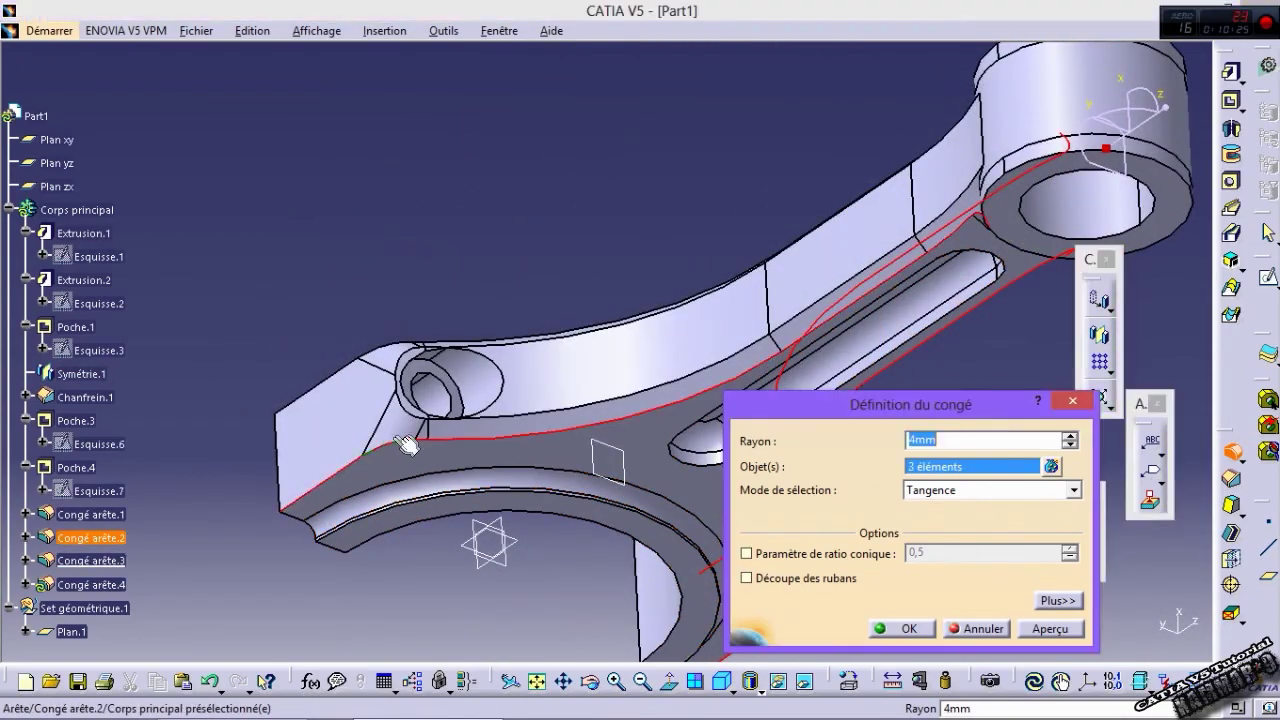
pyautogui.moveTo(405, 447); pyautogui.dragTo(440, 500, button='middle')
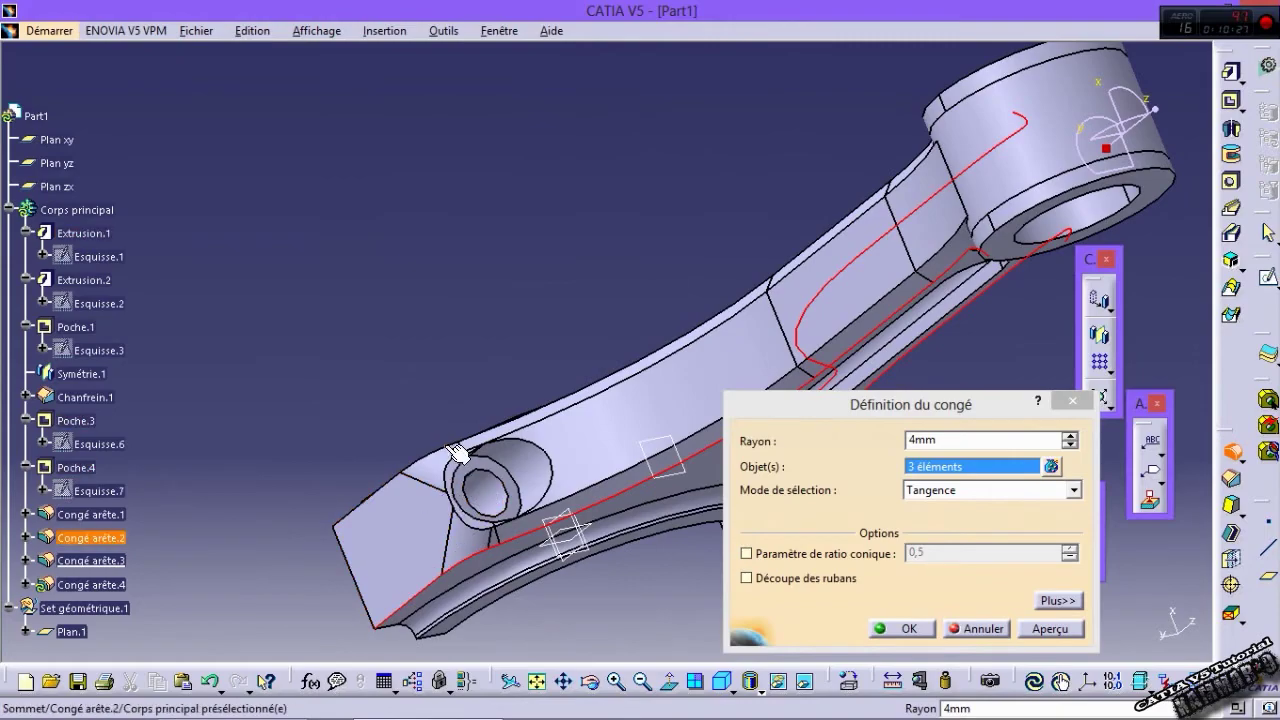
pyautogui.click(430, 459)
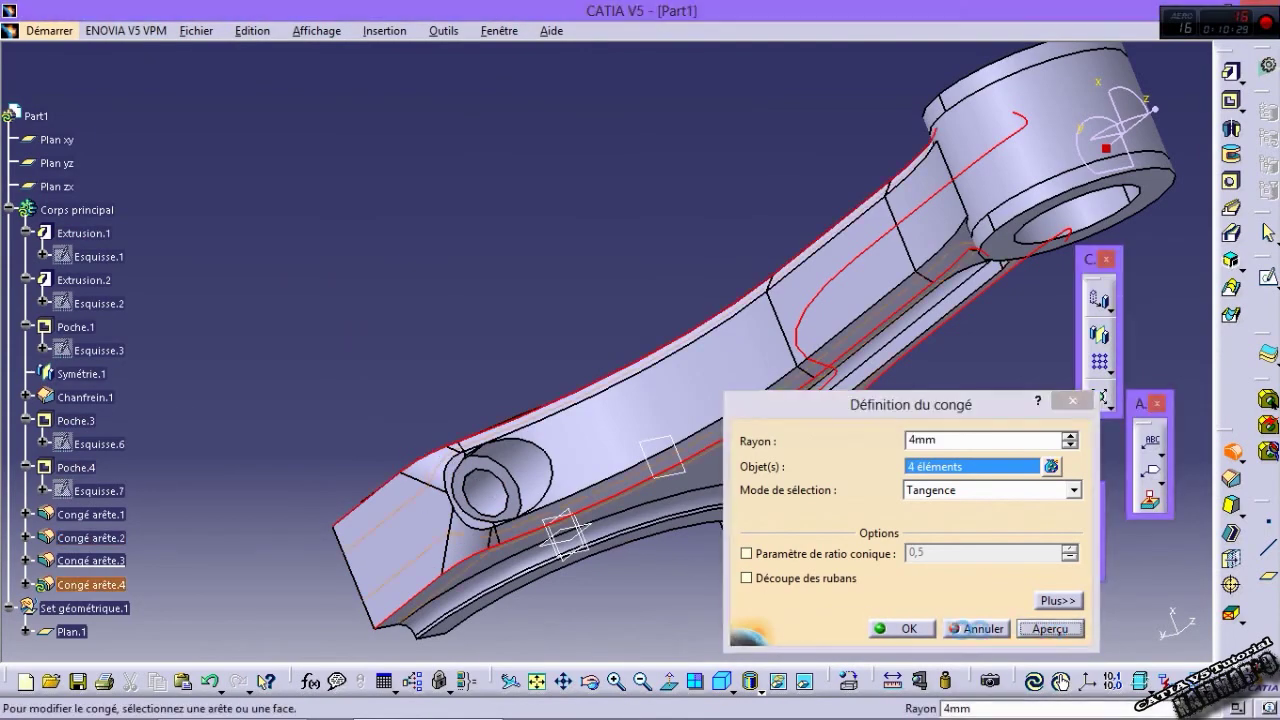
pyautogui.click(983, 628)
pyautogui.moveTo(983, 628)
pyautogui.mouseDown(button='middle')
pyautogui.moveTo(776, 572)
pyautogui.moveTo(718, 489)
pyautogui.moveTo(736, 345)
pyautogui.mouseUp(button='middle')
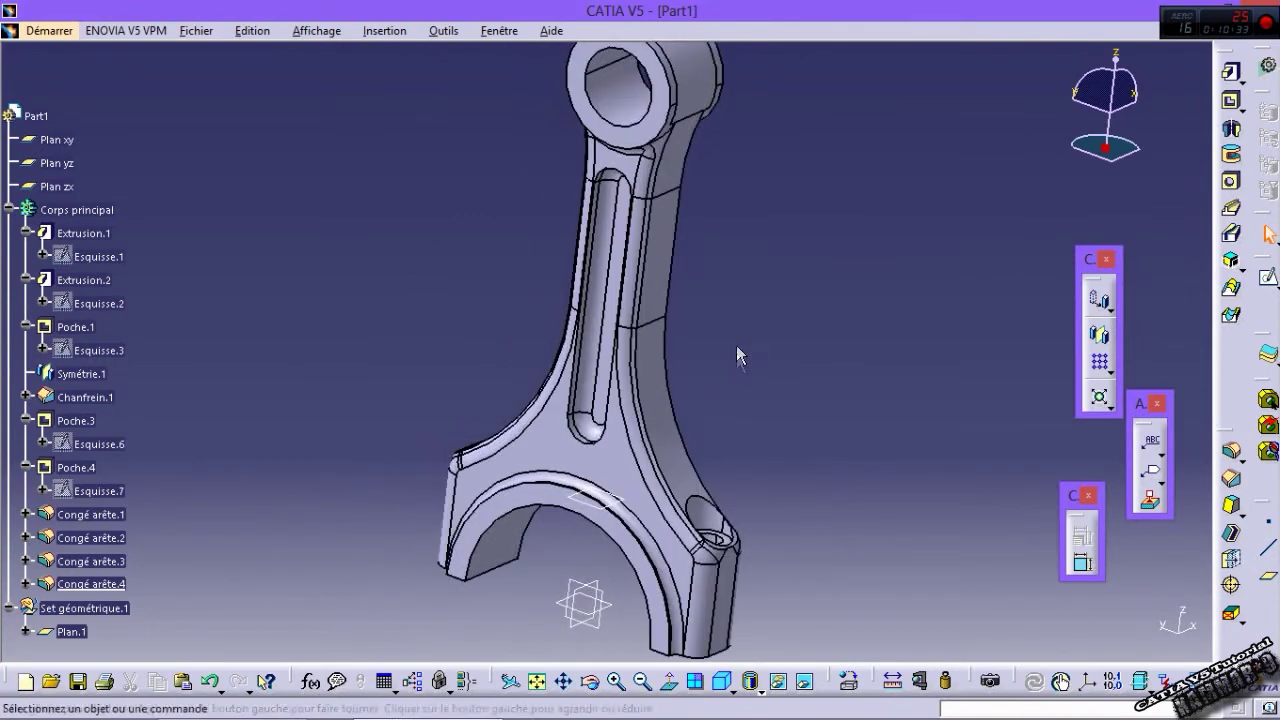
# Step: Switch the display to shading without edges and turn the rod
pyautogui.click(728, 690)
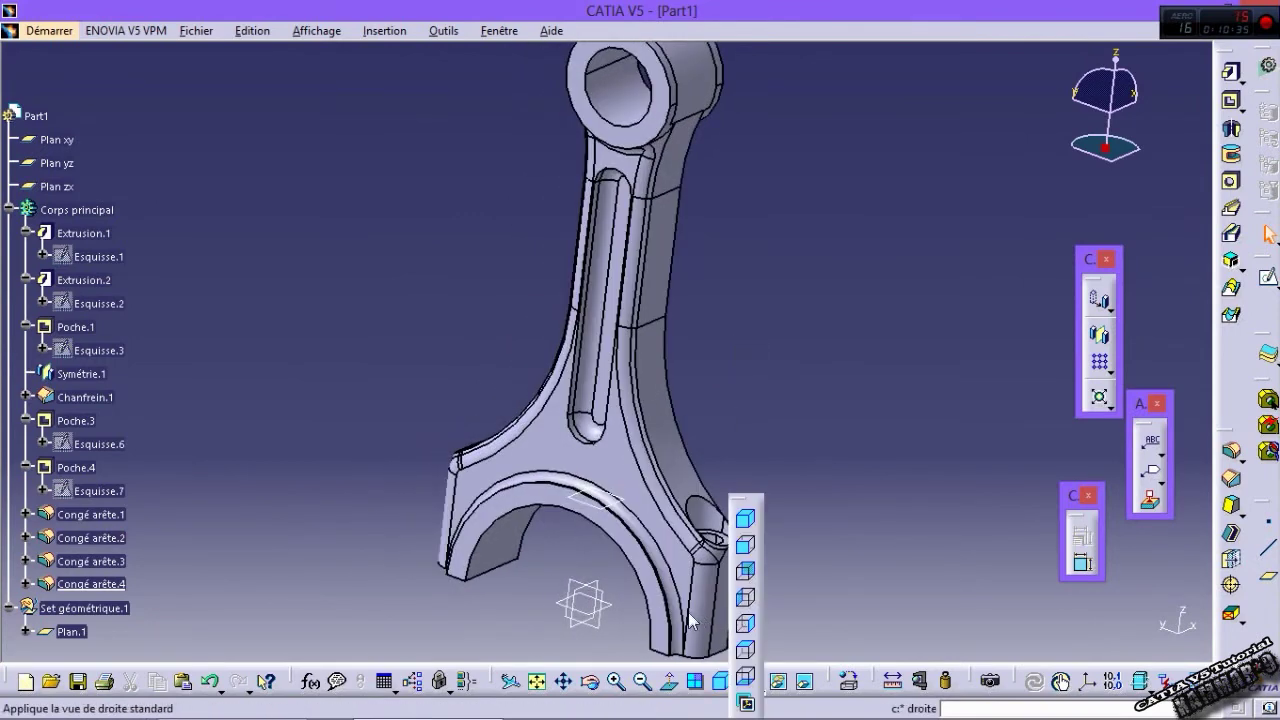
pyautogui.click(752, 683)
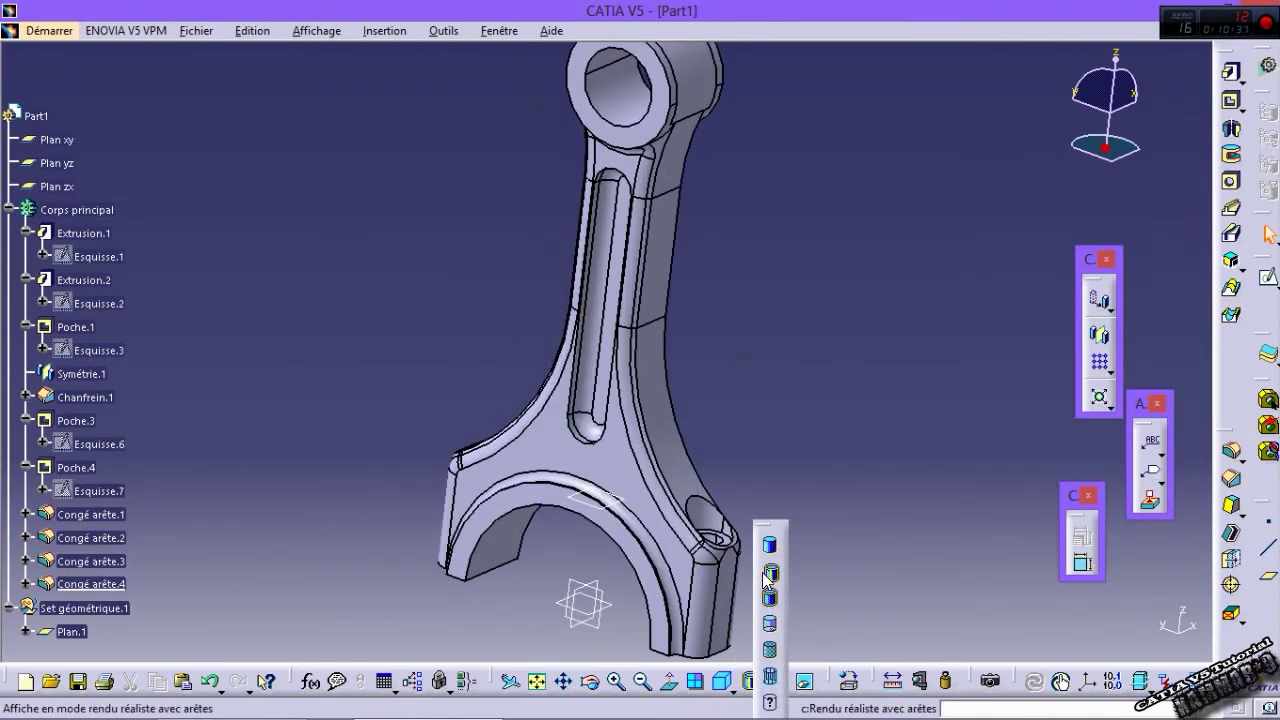
pyautogui.moveTo(755, 478); pyautogui.dragTo(818, 413, button='middle')
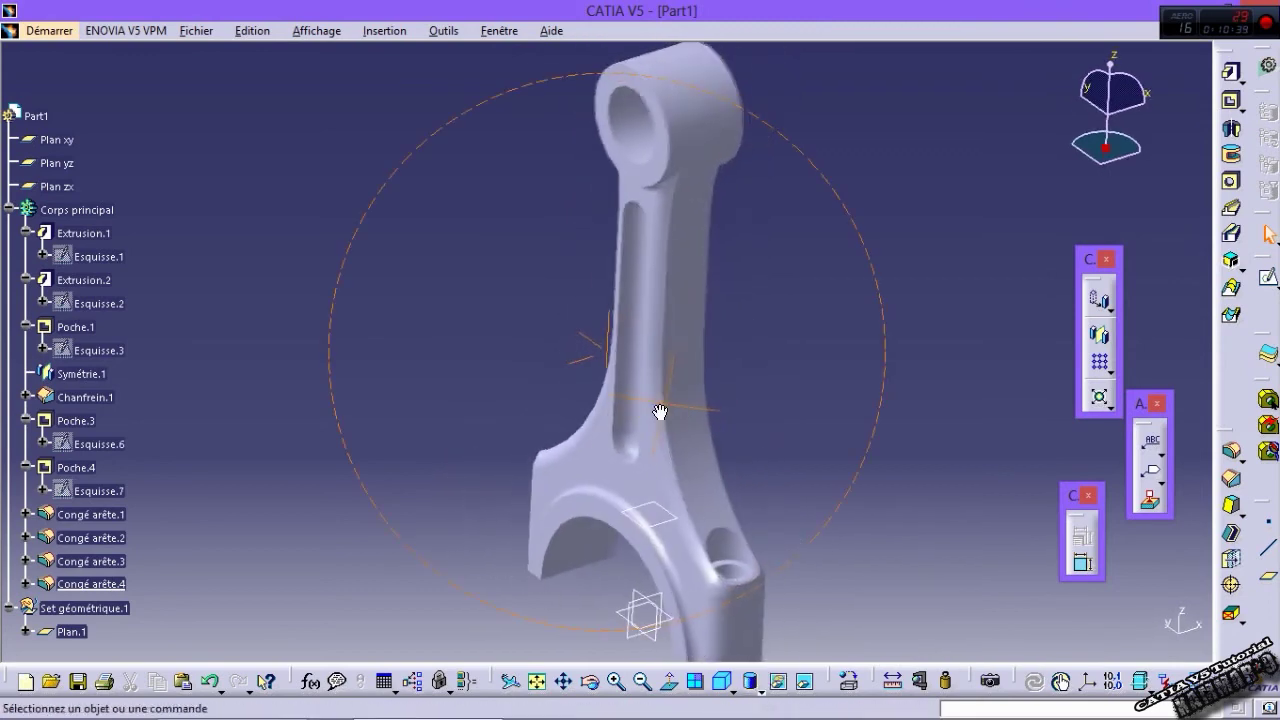
# Step: Apply a 0.2 mm edge fillet to four big-end arch edges, including the ring's inner edges
pyautogui.click(1230, 452)
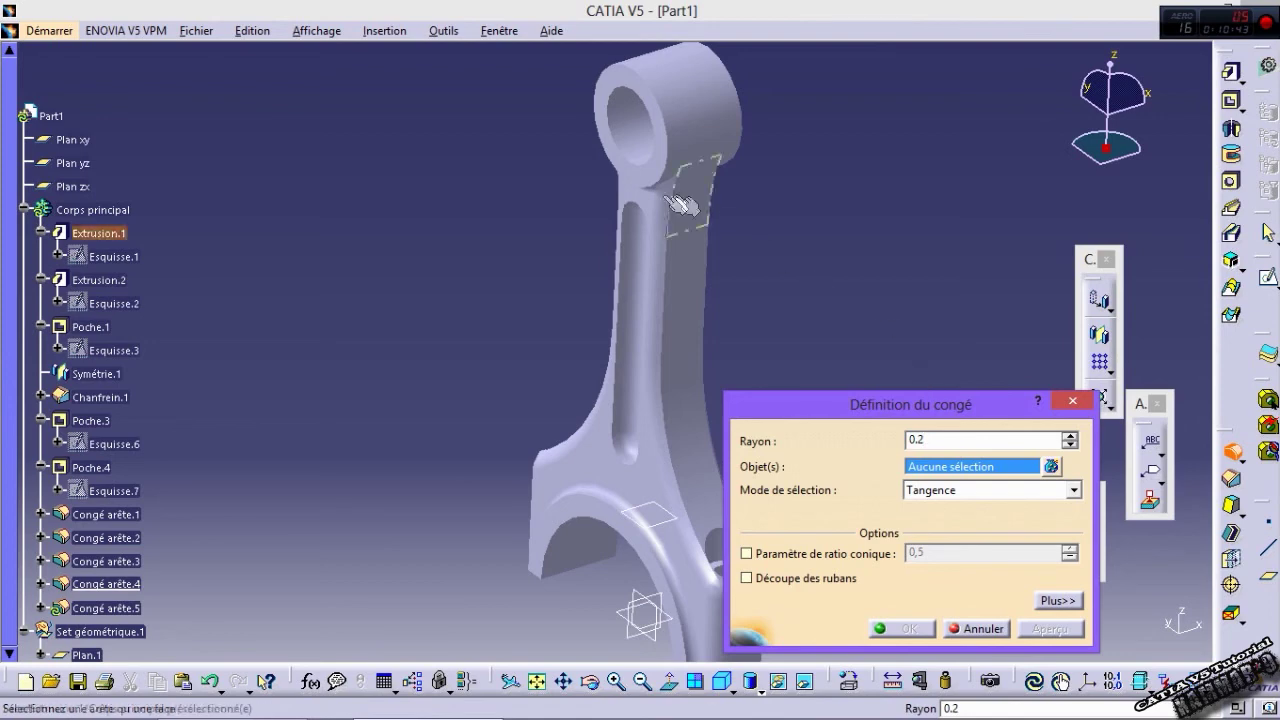
pyautogui.click(643, 171)
pyautogui.moveTo(643, 171)
pyautogui.mouseDown(button='middle')
pyautogui.moveTo(423, 285)
pyautogui.moveTo(595, 373)
pyautogui.mouseUp(button='middle')
pyautogui.click(432, 273)
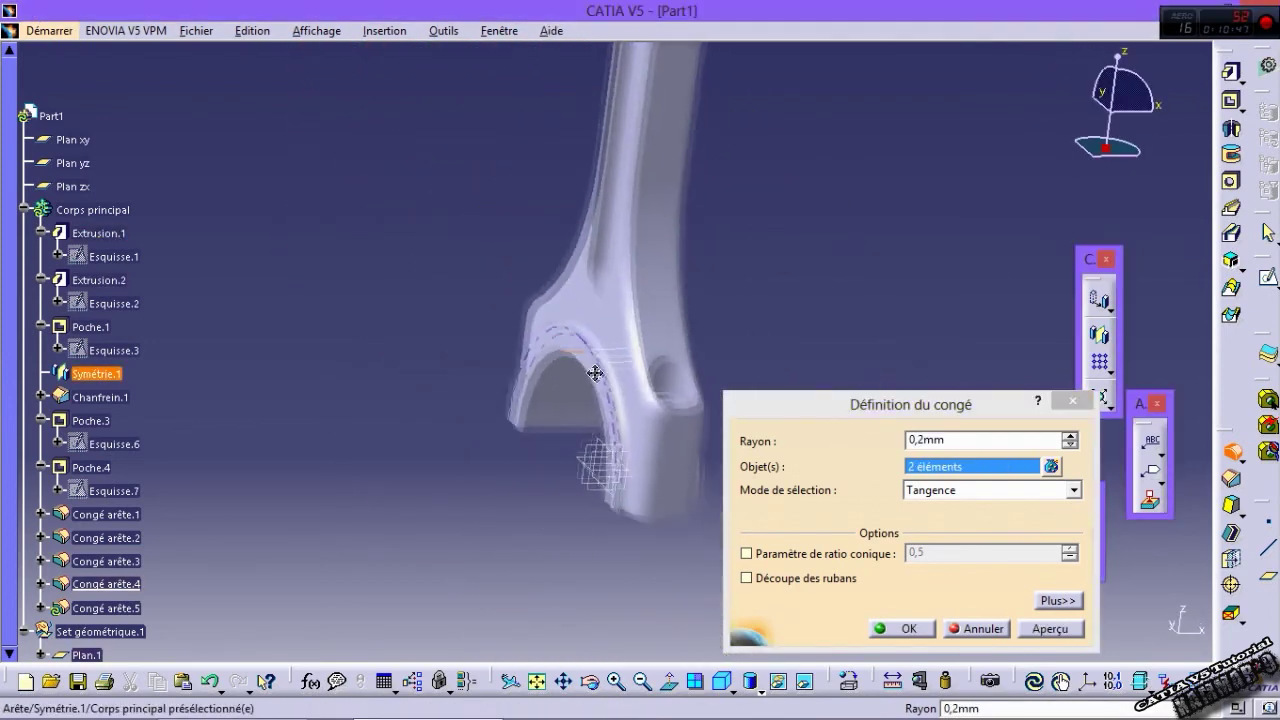
pyautogui.click(598, 405)
pyautogui.moveTo(598, 405); pyautogui.dragTo(515, 390, button='middle')
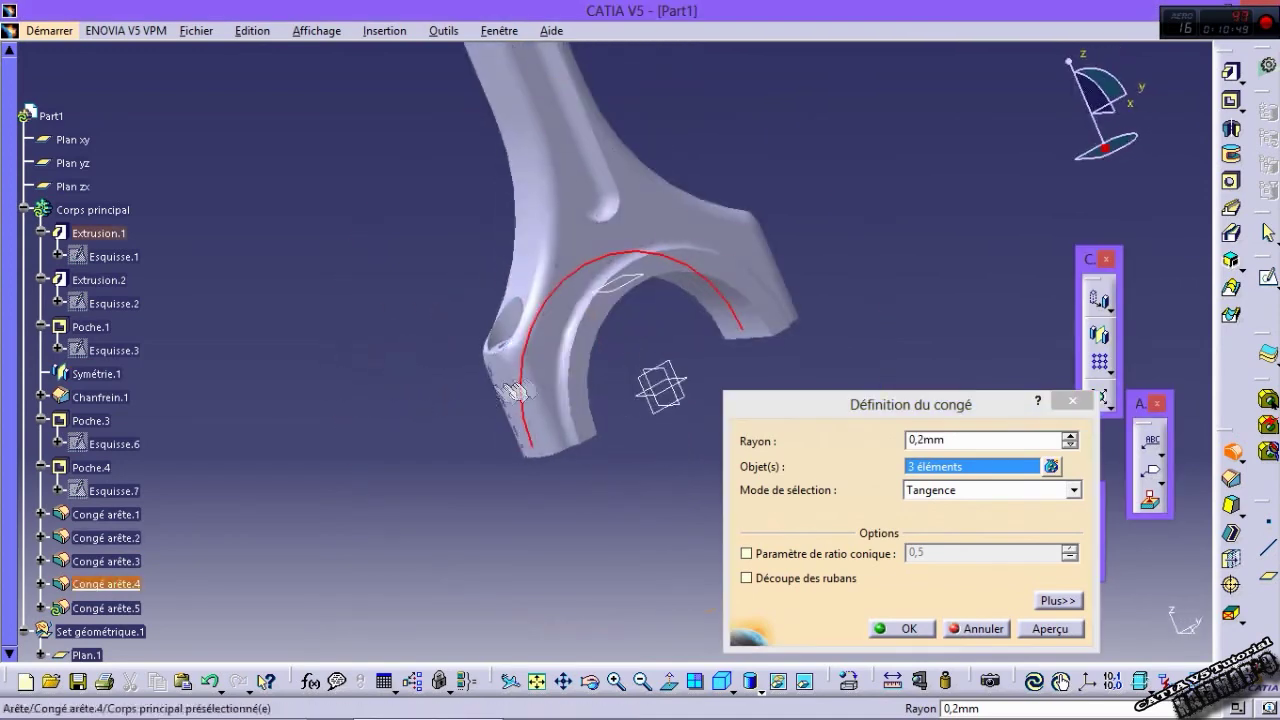
pyautogui.click(566, 358)
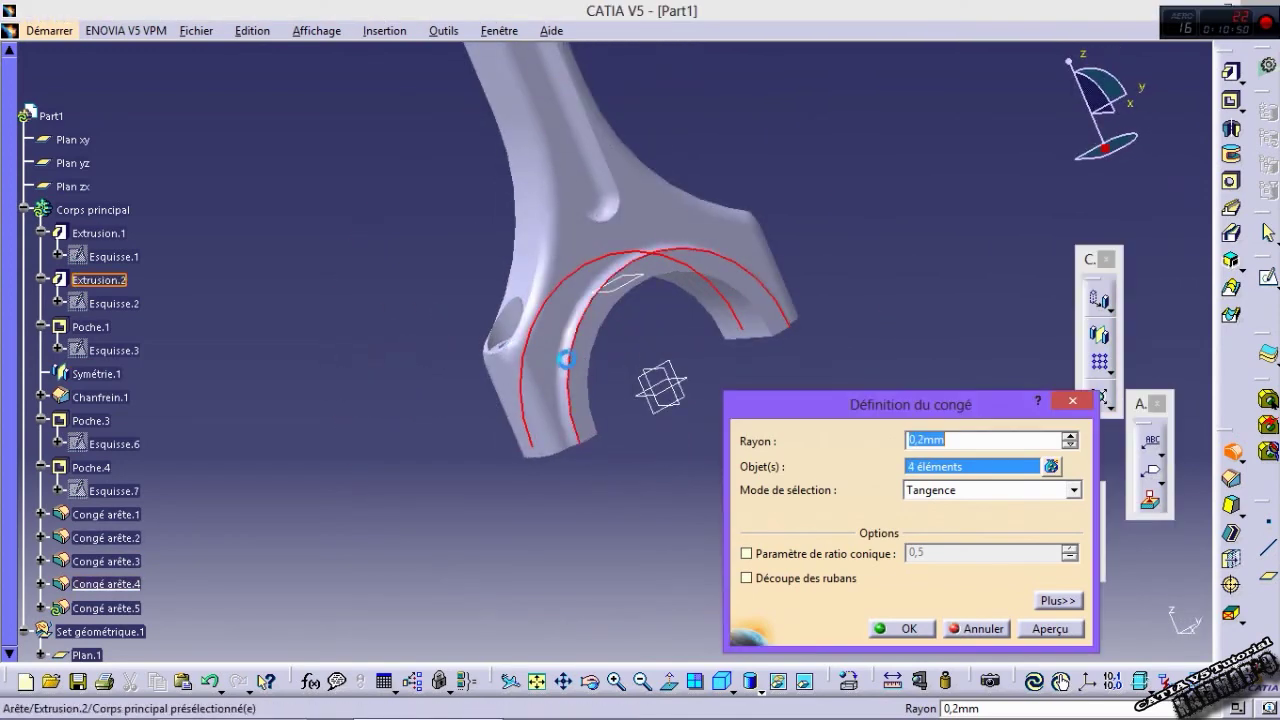
pyautogui.click(1035, 638)
pyautogui.click(905, 628)
pyautogui.moveTo(820, 560)
pyautogui.mouseDown(button='middle')
pyautogui.moveTo(708, 522)
pyautogui.moveTo(866, 449)
pyautogui.moveTo(676, 326)
pyautogui.moveTo(714, 257)
pyautogui.moveTo(774, 261)
pyautogui.moveTo(894, 463)
pyautogui.moveTo(670, 335)
pyautogui.moveTo(594, 337)
pyautogui.mouseUp(button='middle')
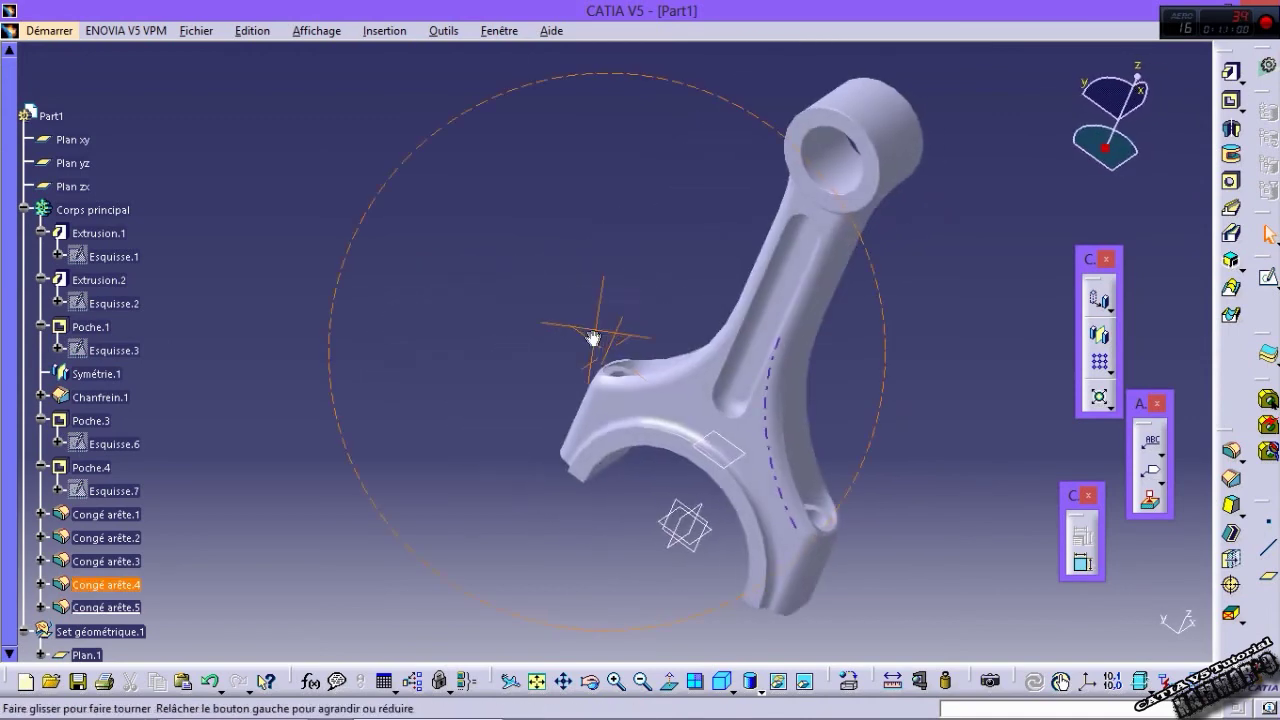
# Step: Hide reference plane Plan.1, then frame the rod upright around its big end
pyautogui.rightClick(719, 466)
pyautogui.click(765, 137)
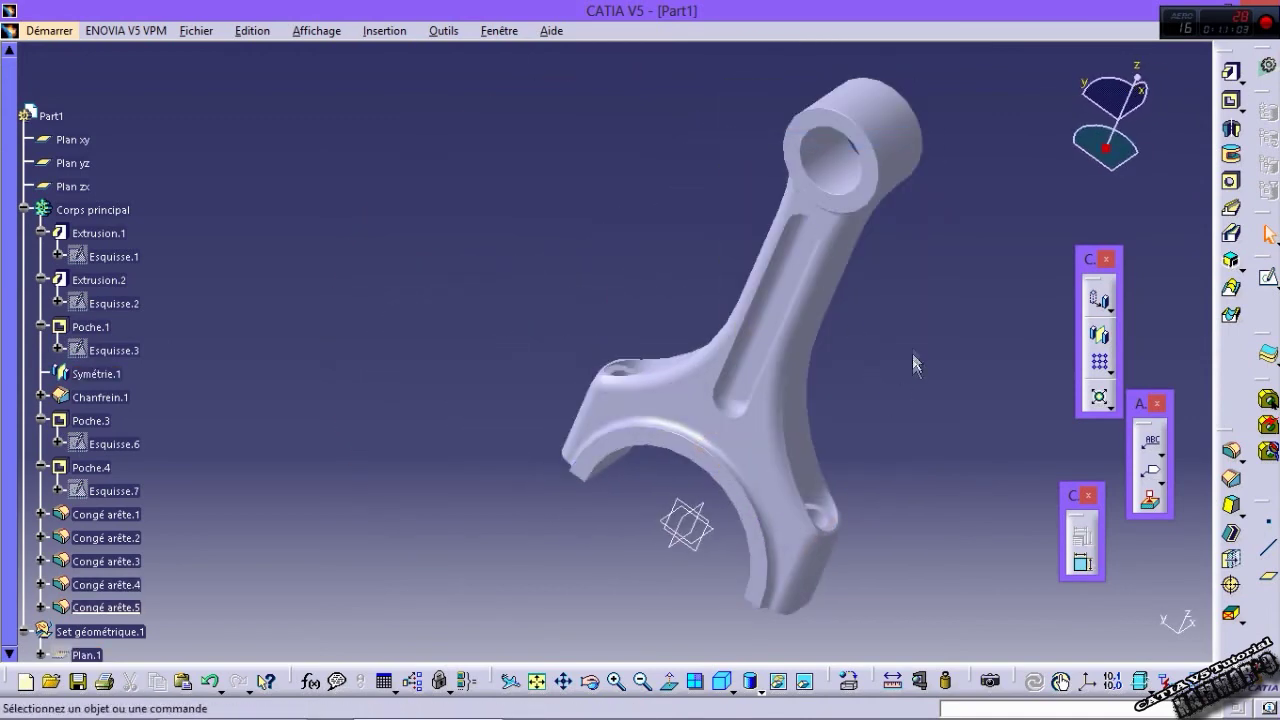
pyautogui.moveTo(914, 363)
pyautogui.mouseDown(button='middle')
pyautogui.moveTo(749, 289)
pyautogui.moveTo(805, 380)
pyautogui.mouseUp(button='middle')
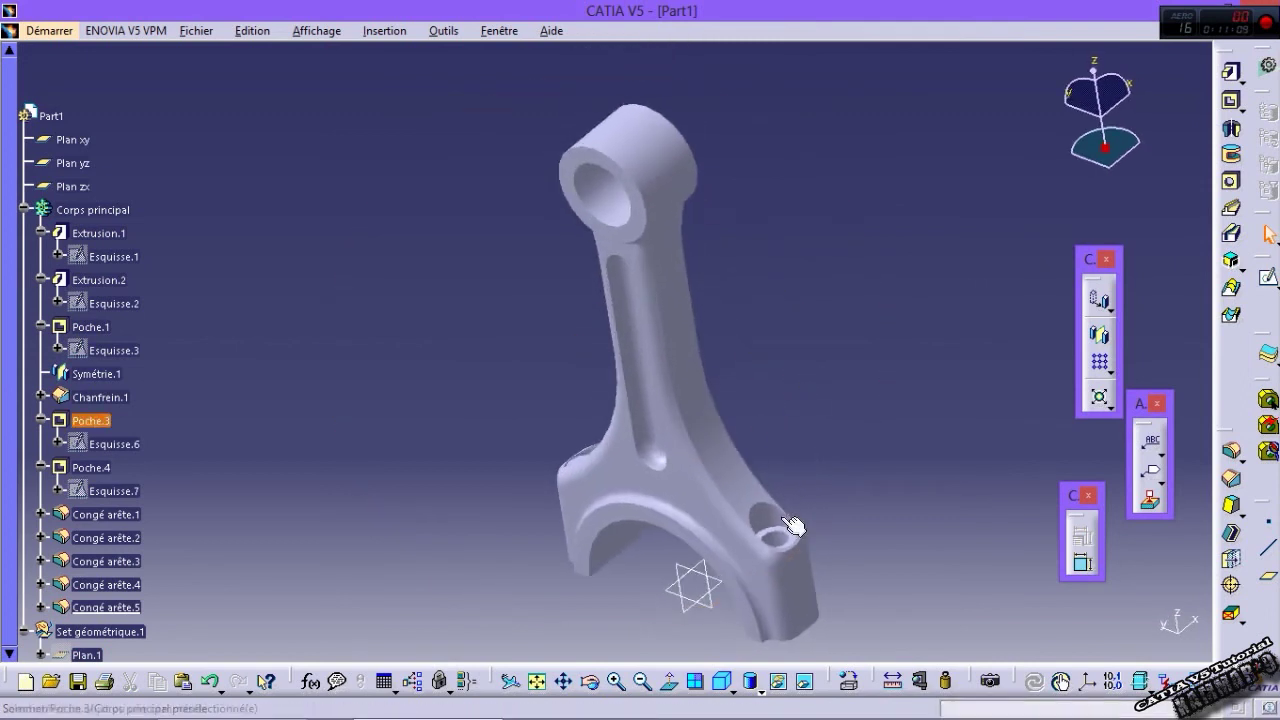
pyautogui.moveTo(802, 373); pyautogui.dragTo(837, 208, button='middle')
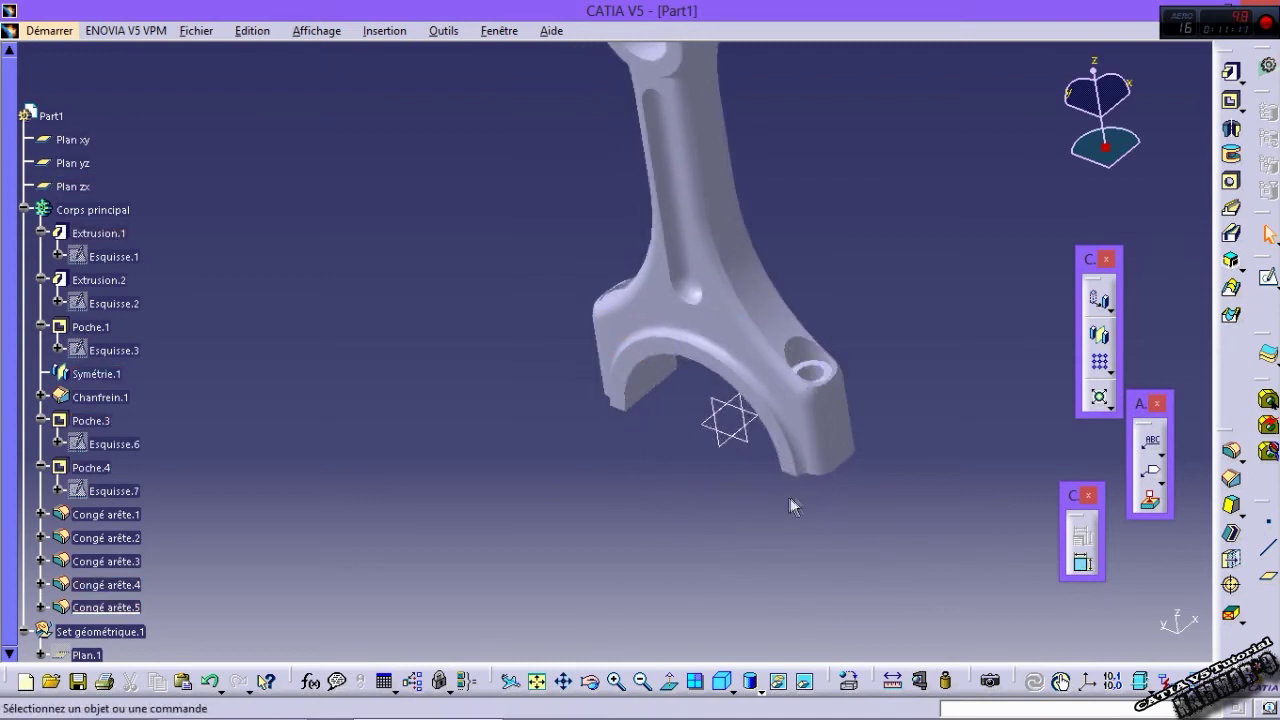